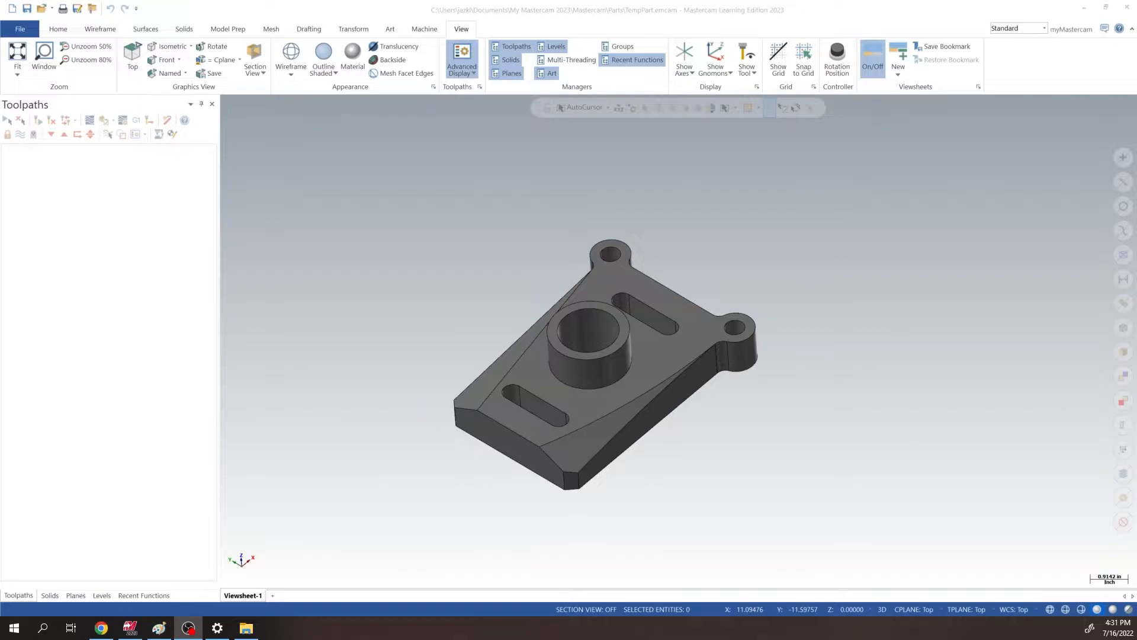
Show the part from the top, fit it in view and turn on the coordinate gnomons.
{"action": "mouse_move", "coordinate": [412, 258]}
{"action": "middle_mouse_down"}
{"action": "mouse_move", "coordinate": [436, 233]}
{"action": "mouse_move", "coordinate": [475, 269]}
{"action": "mouse_move", "coordinate": [437, 272]}
{"action": "mouse_move", "coordinate": [480, 223]}
{"action": "mouse_move", "coordinate": [487, 267]}
{"action": "mouse_move", "coordinate": [521, 266]}
{"action": "mouse_move", "coordinate": [497, 366]}
{"action": "mouse_move", "coordinate": [500, 269]}
{"action": "mouse_move", "coordinate": [505, 251]}
{"action": "mouse_move", "coordinate": [518, 345]}
{"action": "mouse_move", "coordinate": [528, 260]}
{"action": "mouse_move", "coordinate": [480, 243]}
{"action": "mouse_move", "coordinate": [462, 261]}
{"action": "mouse_move", "coordinate": [469, 221]}
{"action": "mouse_move", "coordinate": [581, 264]}
{"action": "mouse_move", "coordinate": [757, 268]}
{"action": "mouse_move", "coordinate": [579, 267]}
{"action": "mouse_move", "coordinate": [467, 292]}
{"action": "mouse_move", "coordinate": [622, 255]}
{"action": "mouse_move", "coordinate": [462, 256]}
{"action": "mouse_move", "coordinate": [439, 283]}
{"action": "mouse_move", "coordinate": [487, 254]}
{"action": "middle_mouse_up"}
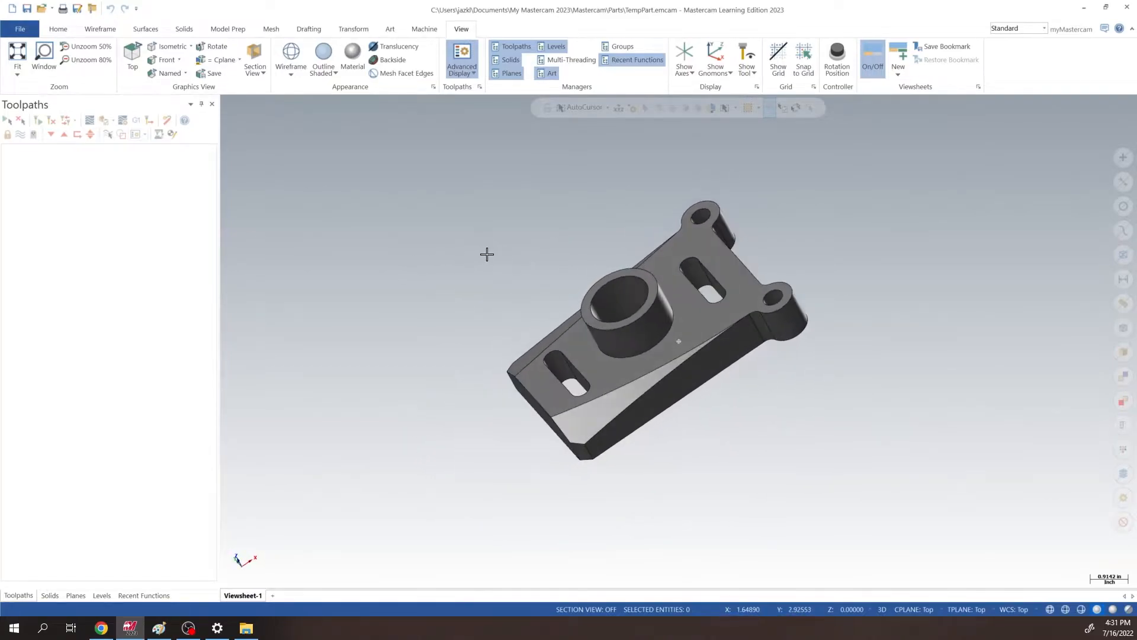
{"action": "right_click", "coordinate": [488, 218]}
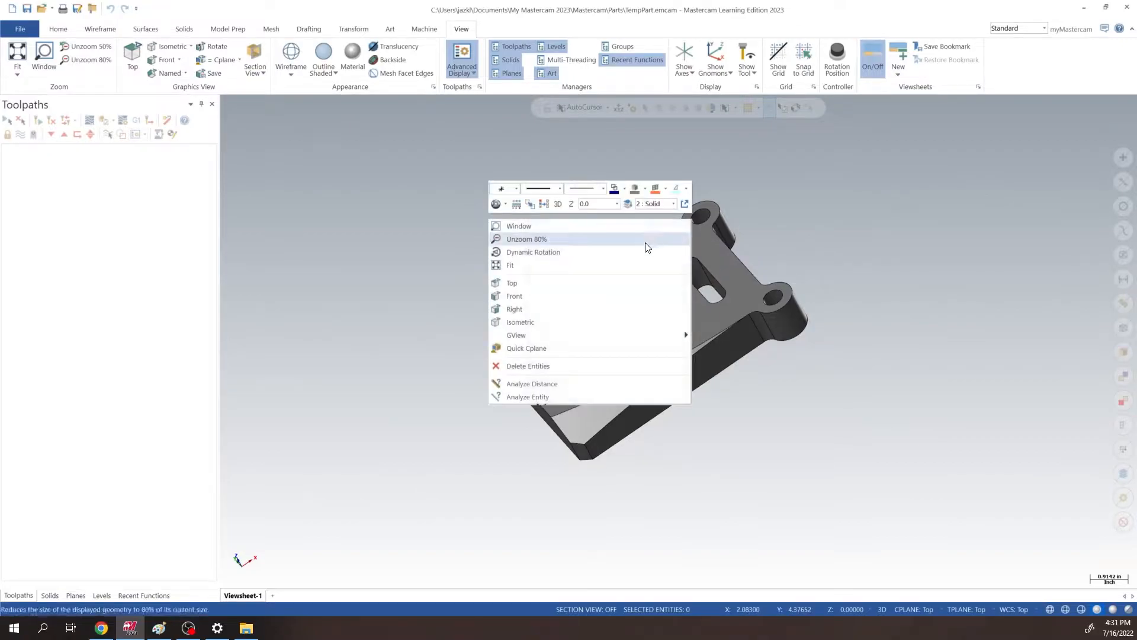
{"action": "left_click", "coordinate": [556, 283]}
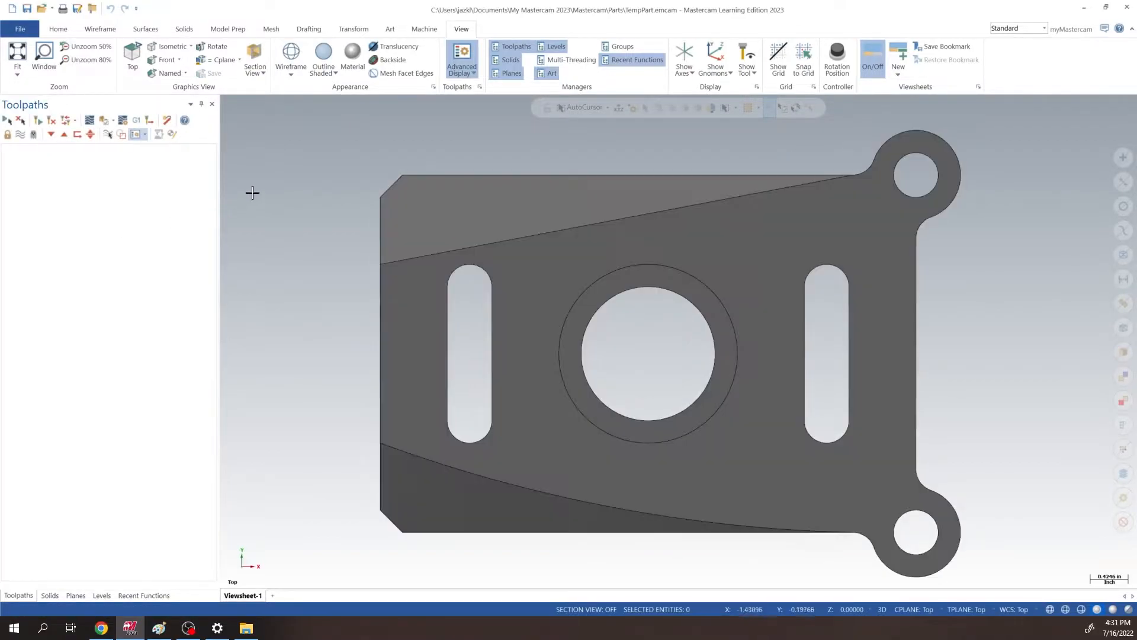
{"action": "right_click", "coordinate": [326, 176]}
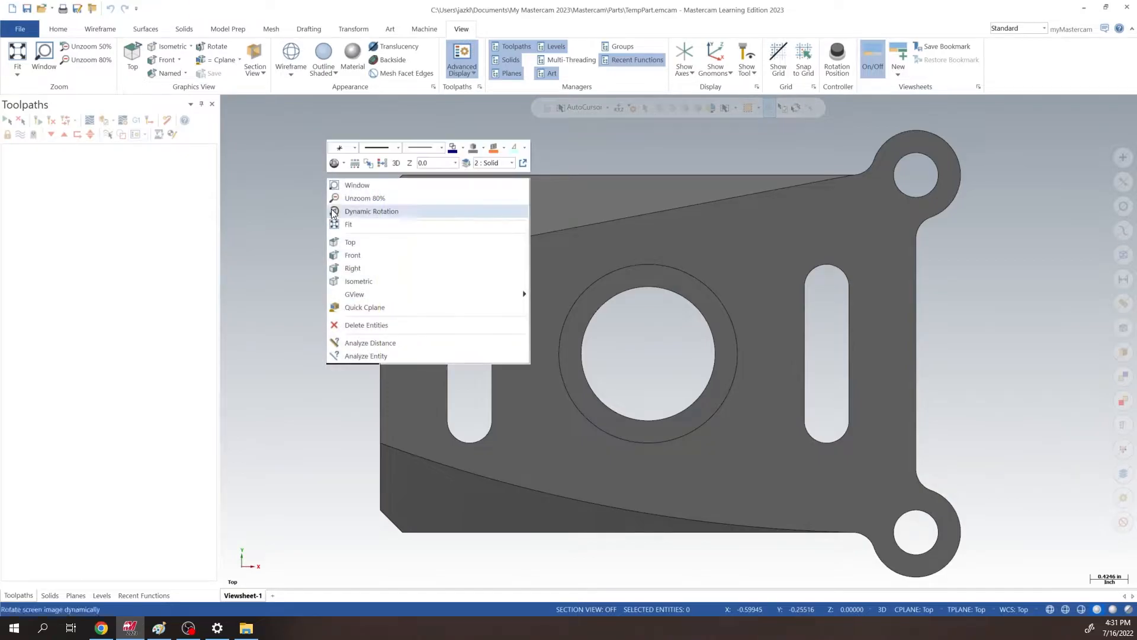
{"action": "left_click", "coordinate": [382, 224]}
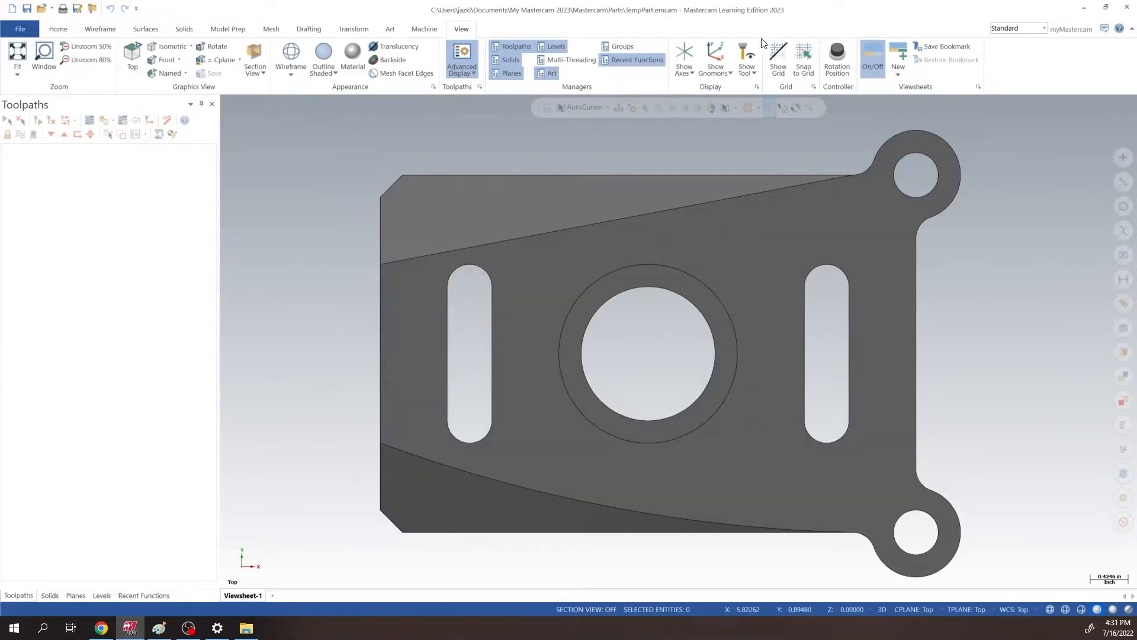
{"action": "left_click", "coordinate": [717, 50]}
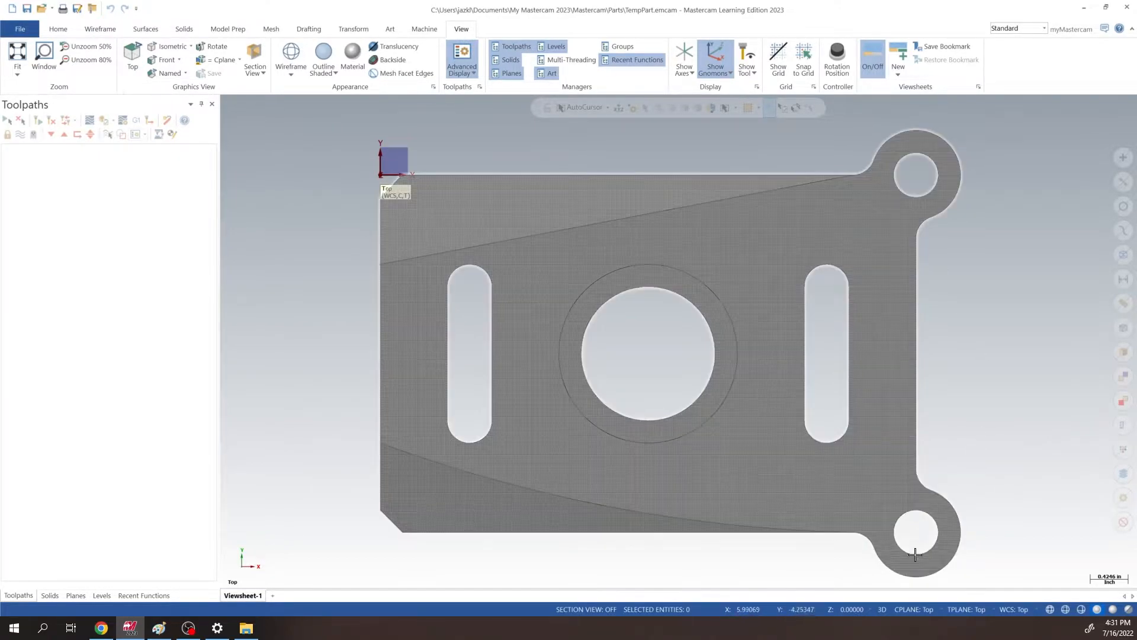
Translate the solid part using the Move method with a Y delta of -0.5 inch.
{"action": "scroll", "coordinate": [606, 236], "scroll_direction": "down", "scroll_amount": 2}
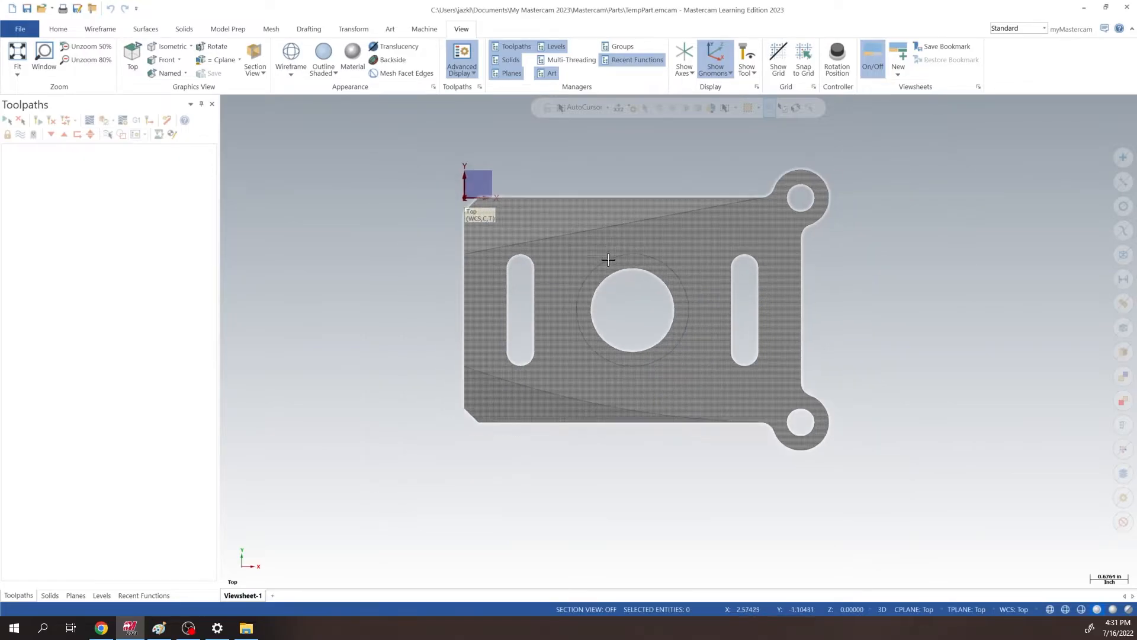
{"action": "left_click", "coordinate": [627, 270]}
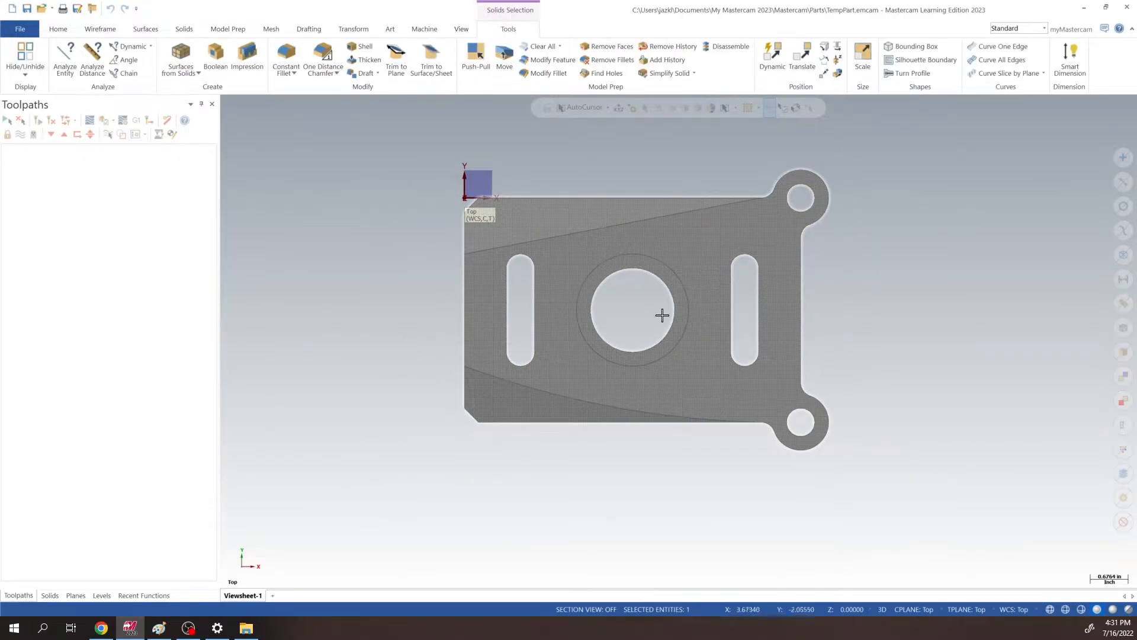
{"action": "left_click", "coordinate": [353, 30]}
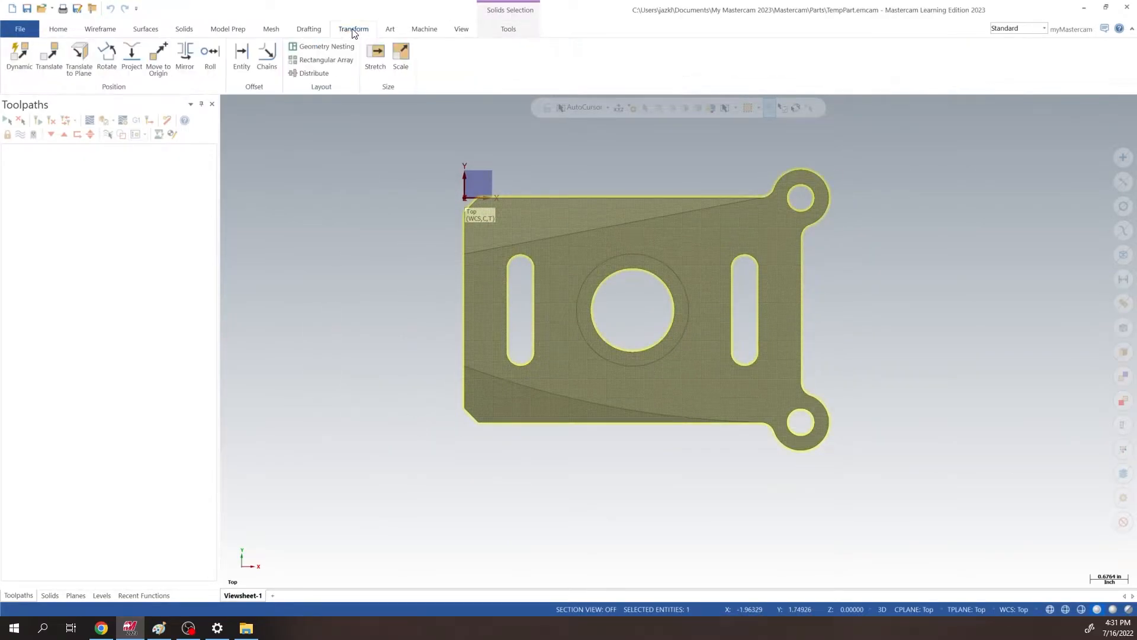
{"action": "left_click", "coordinate": [50, 52]}
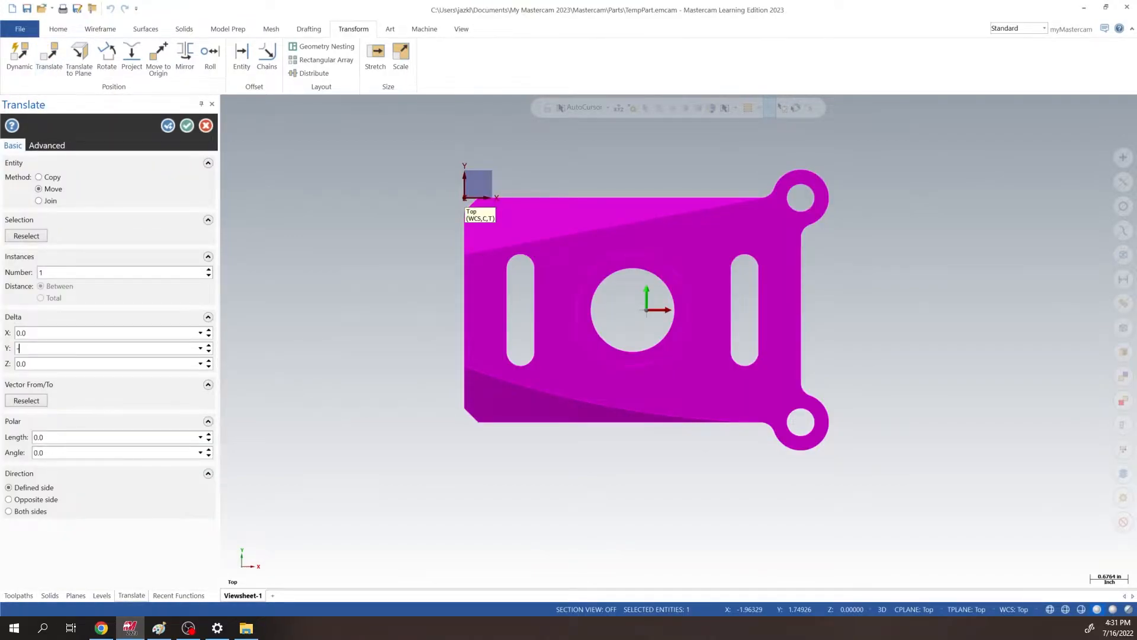
{"action": "left_click", "coordinate": [42, 348]}
{"action": "type", "text": "-.5"}
{"action": "key", "text": "Return"}
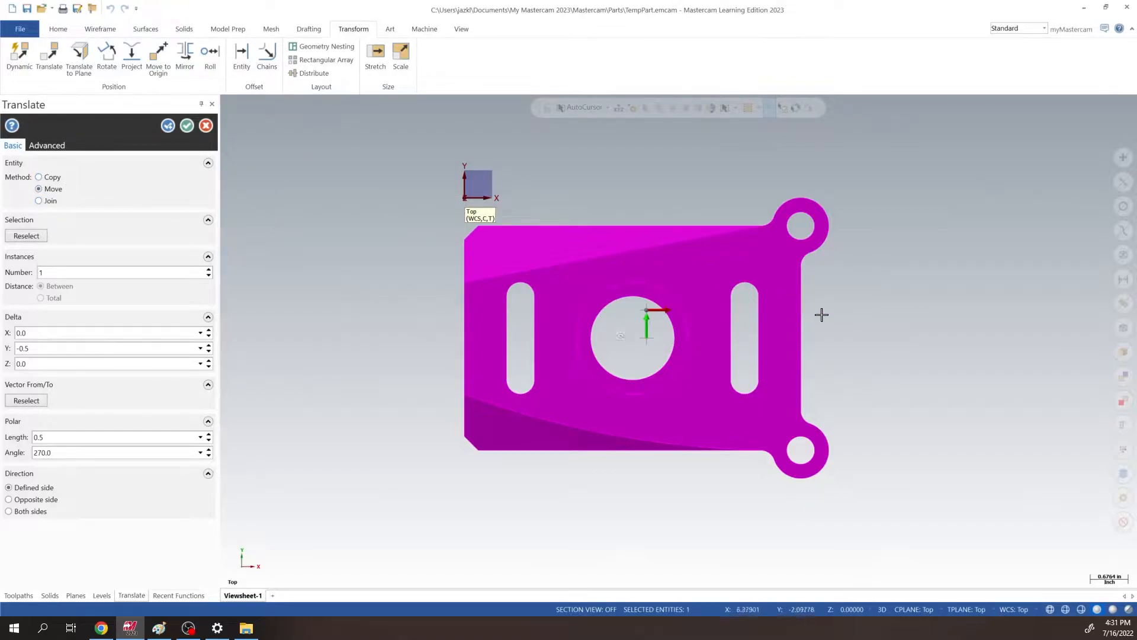
Set the Z delta to -1.0 inch and complete the move, including the defining wireframe entities.
{"action": "middle_click_drag", "start_coordinate": [645, 399], "coordinate": [665, 300]}
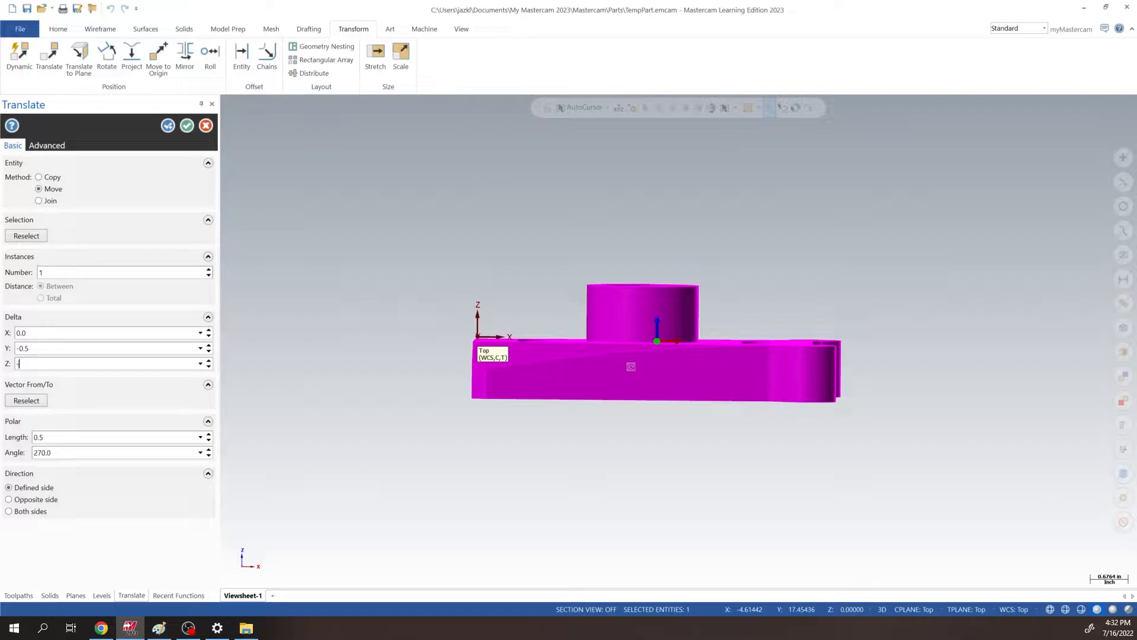
{"action": "key", "text": "Return"}
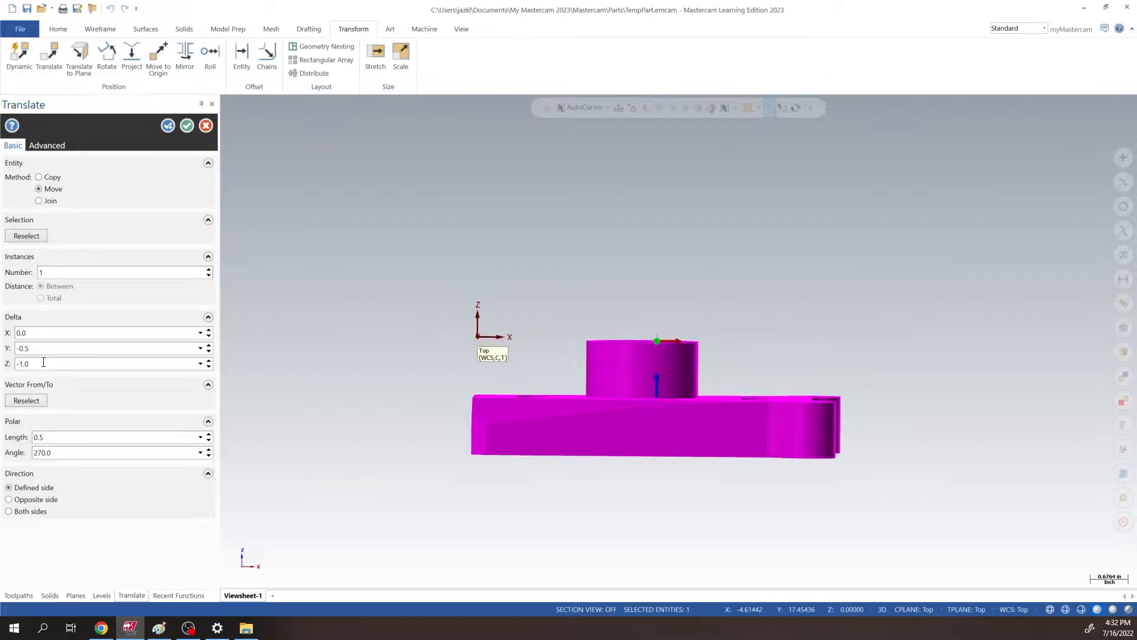
{"action": "left_click", "coordinate": [187, 126]}
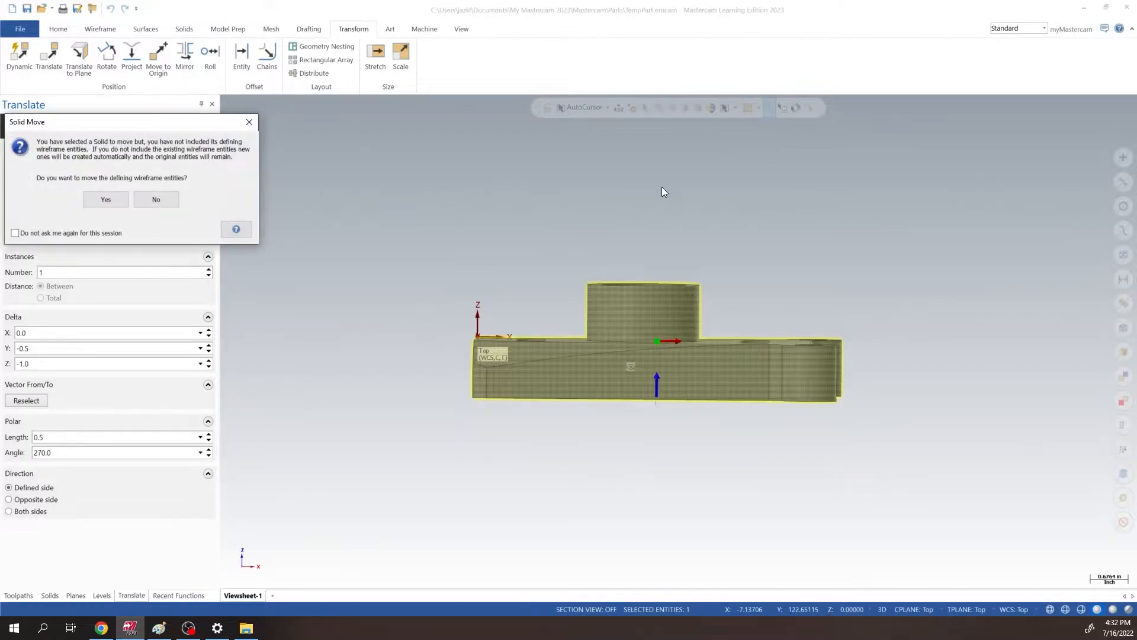
{"action": "left_click_drag", "start_coordinate": [119, 129], "coordinate": [228, 108]}
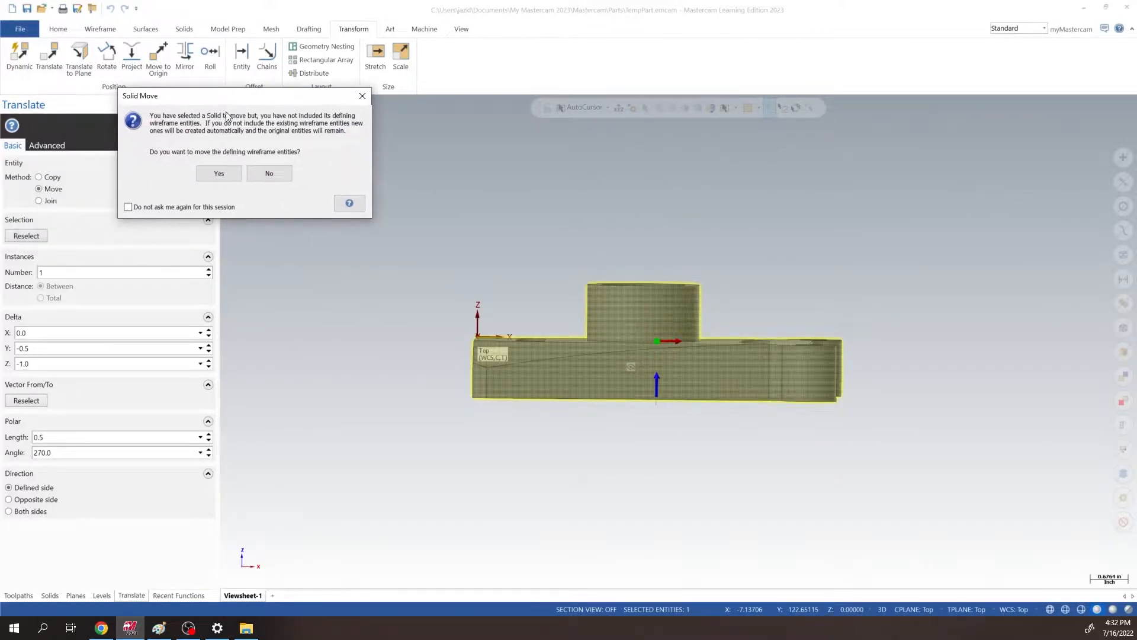
{"action": "left_click", "coordinate": [223, 174]}
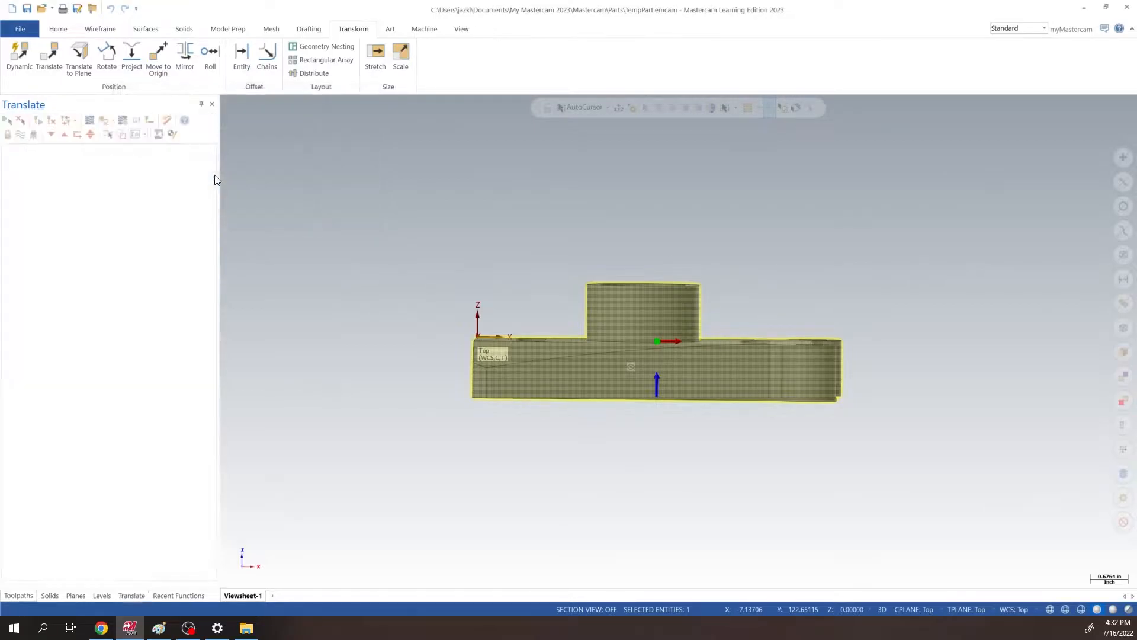
Examine the moved part's position relative to the WCS origin from isometric, top and angled views.
{"action": "right_click", "coordinate": [622, 233]}
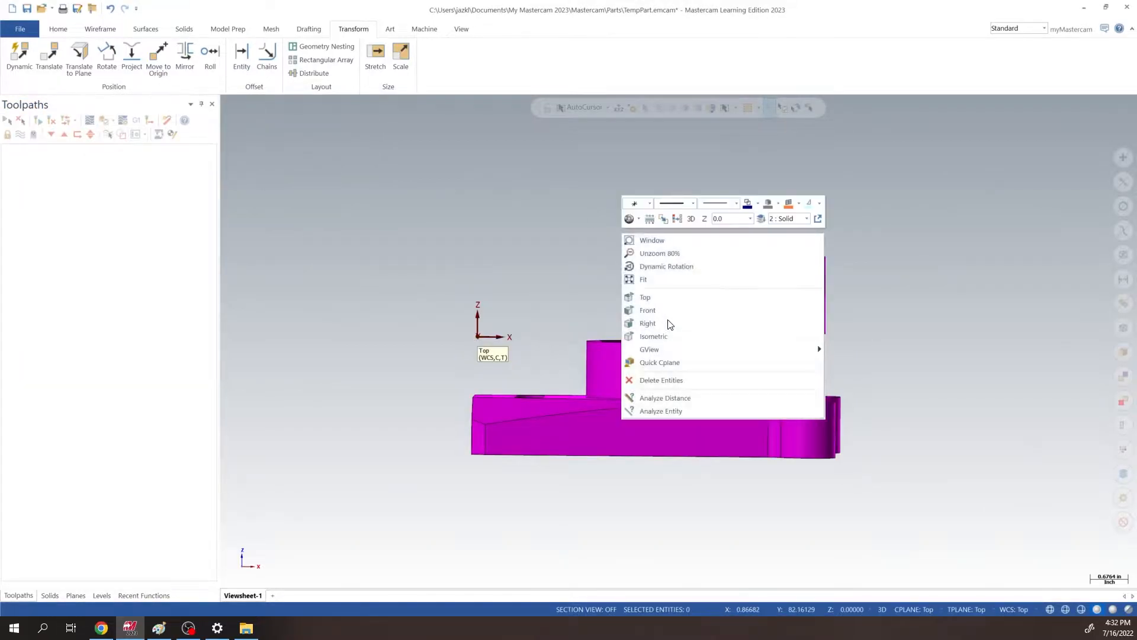
{"action": "left_click", "coordinate": [670, 339]}
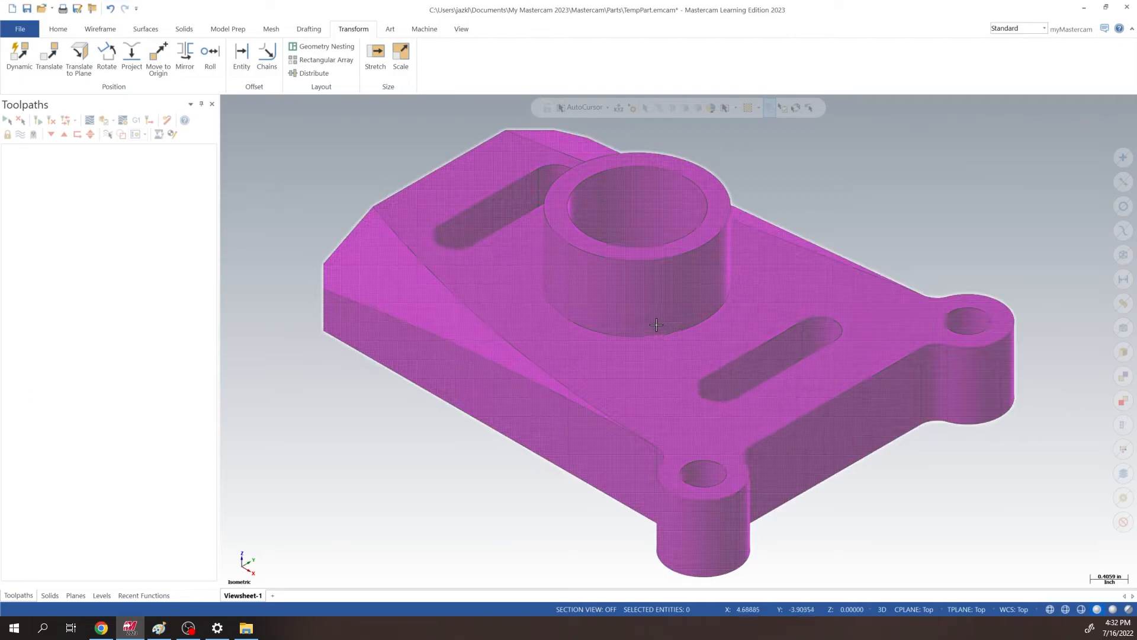
{"action": "scroll", "coordinate": [439, 272], "scroll_direction": "up", "scroll_amount": 3}
{"action": "scroll", "coordinate": [439, 272], "scroll_direction": "down", "scroll_amount": 5}
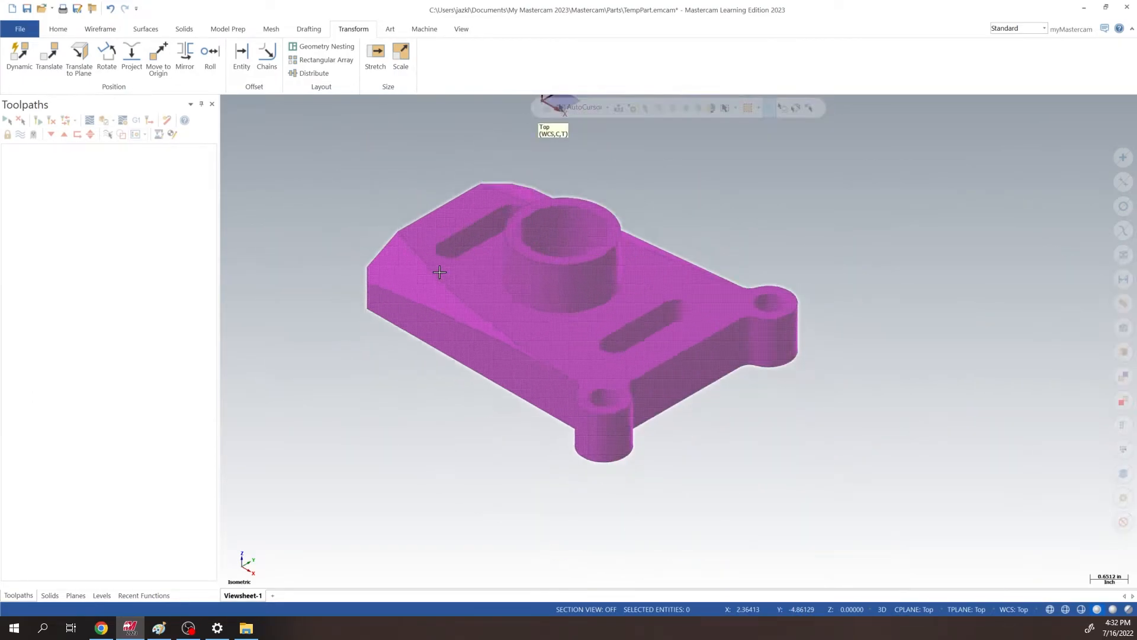
{"action": "right_click", "coordinate": [385, 201]}
{"action": "left_click", "coordinate": [444, 267]}
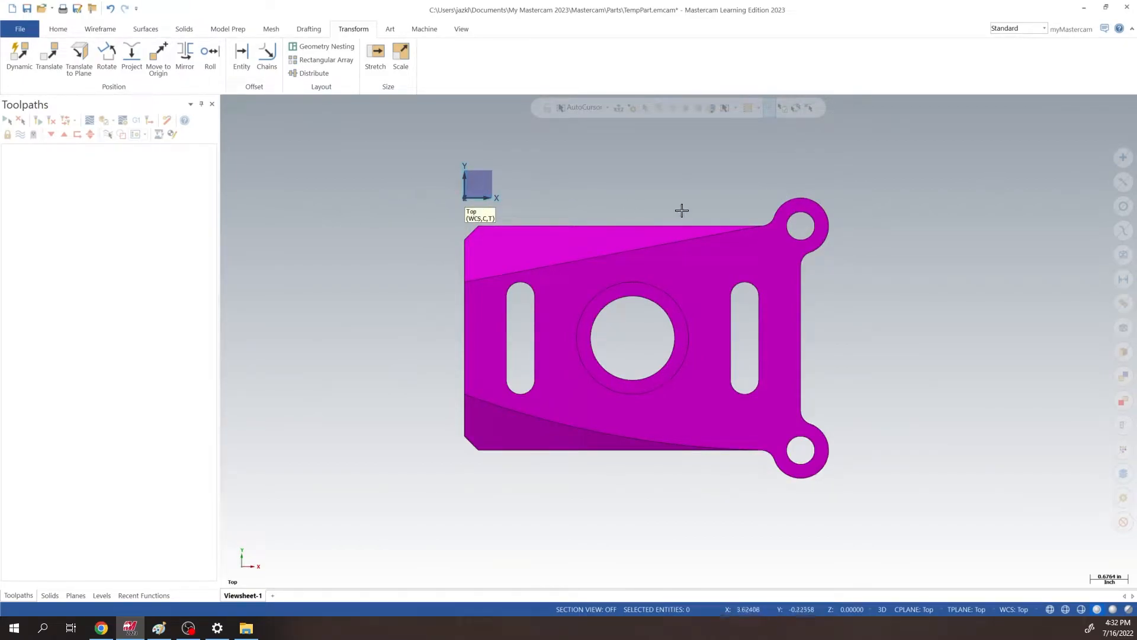
{"action": "scroll", "coordinate": [586, 314], "scroll_direction": "down", "scroll_amount": 1}
{"action": "mouse_move", "coordinate": [581, 310]}
{"action": "middle_mouse_down"}
{"action": "mouse_move", "coordinate": [582, 329]}
{"action": "mouse_move", "coordinate": [501, 325]}
{"action": "mouse_move", "coordinate": [530, 374]}
{"action": "mouse_move", "coordinate": [551, 347]}
{"action": "mouse_move", "coordinate": [579, 375]}
{"action": "mouse_move", "coordinate": [597, 318]}
{"action": "mouse_move", "coordinate": [589, 277]}
{"action": "mouse_move", "coordinate": [561, 432]}
{"action": "mouse_move", "coordinate": [570, 344]}
{"action": "mouse_move", "coordinate": [600, 324]}
{"action": "mouse_move", "coordinate": [573, 323]}
{"action": "middle_mouse_up"}
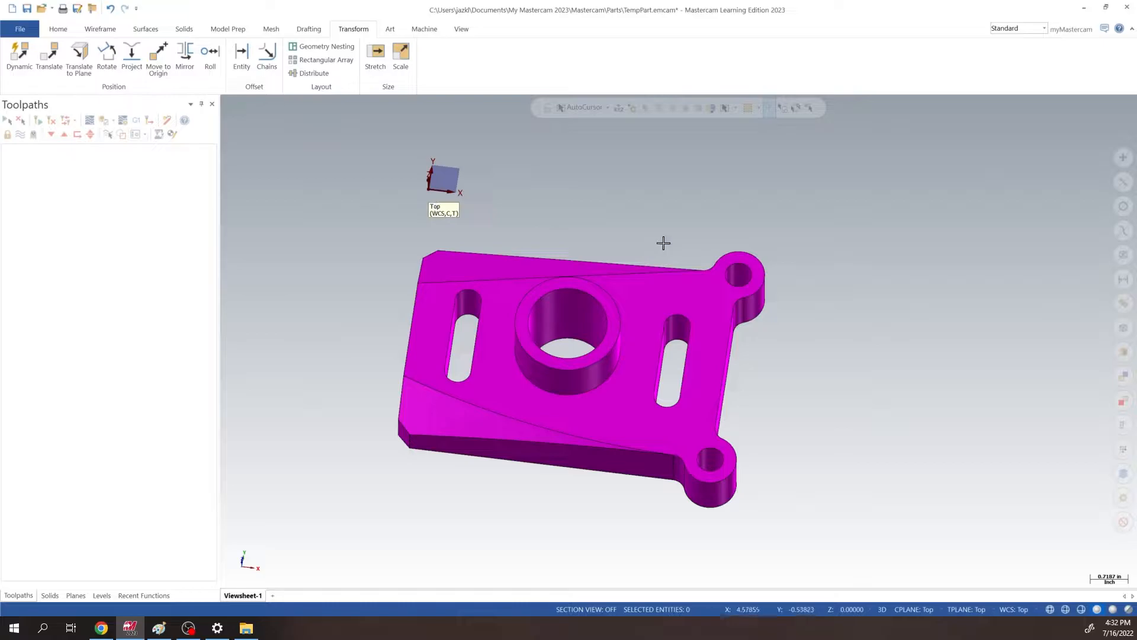
{"action": "middle_click_drag", "start_coordinate": [564, 236], "coordinate": [618, 336]}
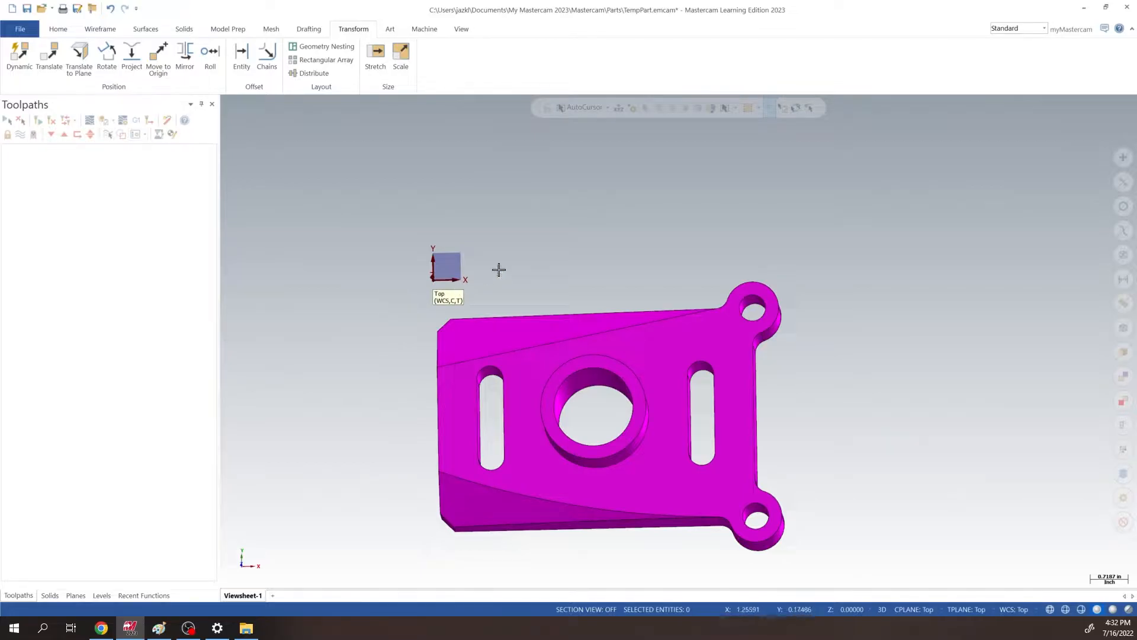
{"action": "mouse_move", "coordinate": [593, 270]}
{"action": "middle_mouse_down"}
{"action": "mouse_move", "coordinate": [545, 273]}
{"action": "mouse_move", "coordinate": [535, 246]}
{"action": "mouse_move", "coordinate": [505, 237]}
{"action": "mouse_move", "coordinate": [544, 231]}
{"action": "mouse_move", "coordinate": [520, 209]}
{"action": "middle_mouse_up"}
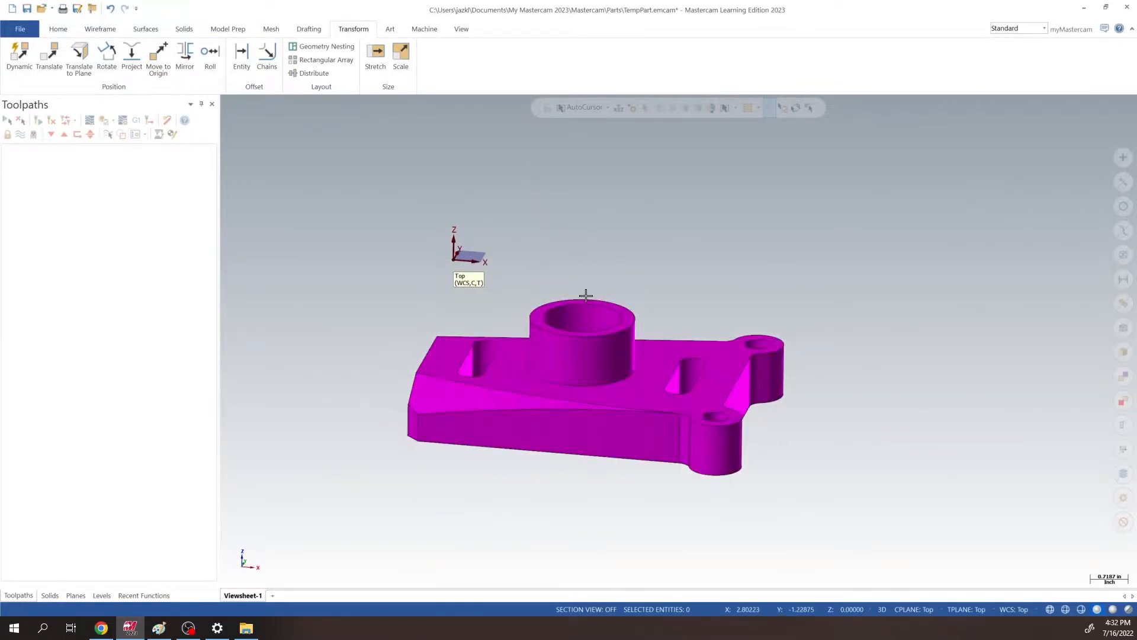
{"action": "mouse_move", "coordinate": [616, 237]}
{"action": "middle_mouse_down"}
{"action": "mouse_move", "coordinate": [596, 233]}
{"action": "mouse_move", "coordinate": [582, 268]}
{"action": "mouse_move", "coordinate": [598, 266]}
{"action": "middle_mouse_up"}
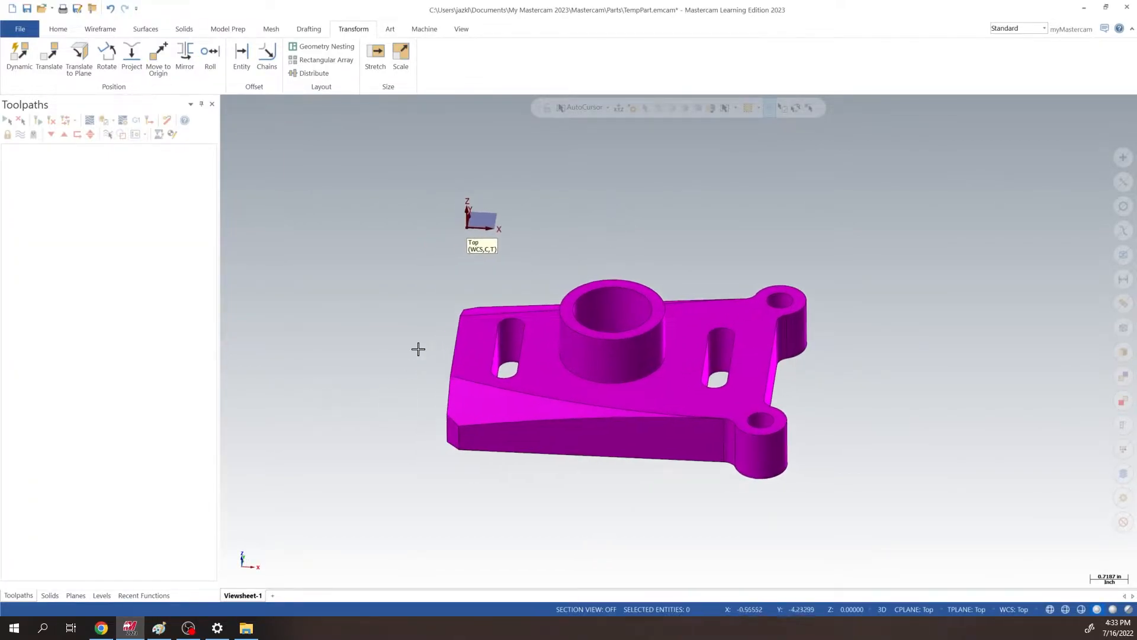
Add a machine group using the default mill definition.
{"action": "left_click", "coordinate": [422, 29]}
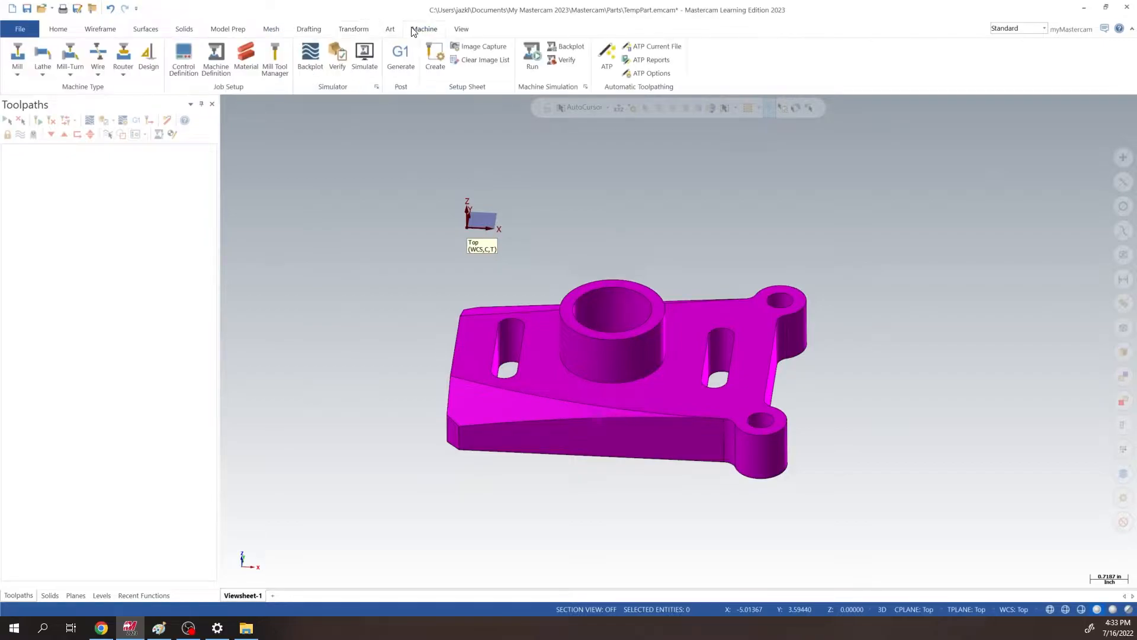
{"action": "left_click", "coordinate": [18, 59]}
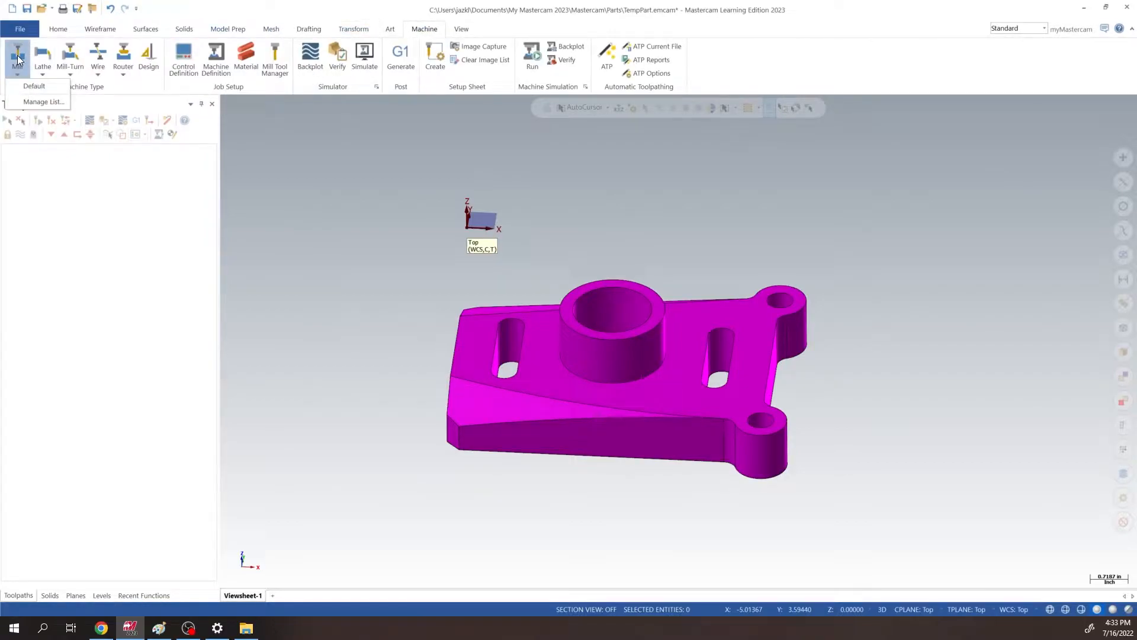
{"action": "left_click", "coordinate": [34, 86]}
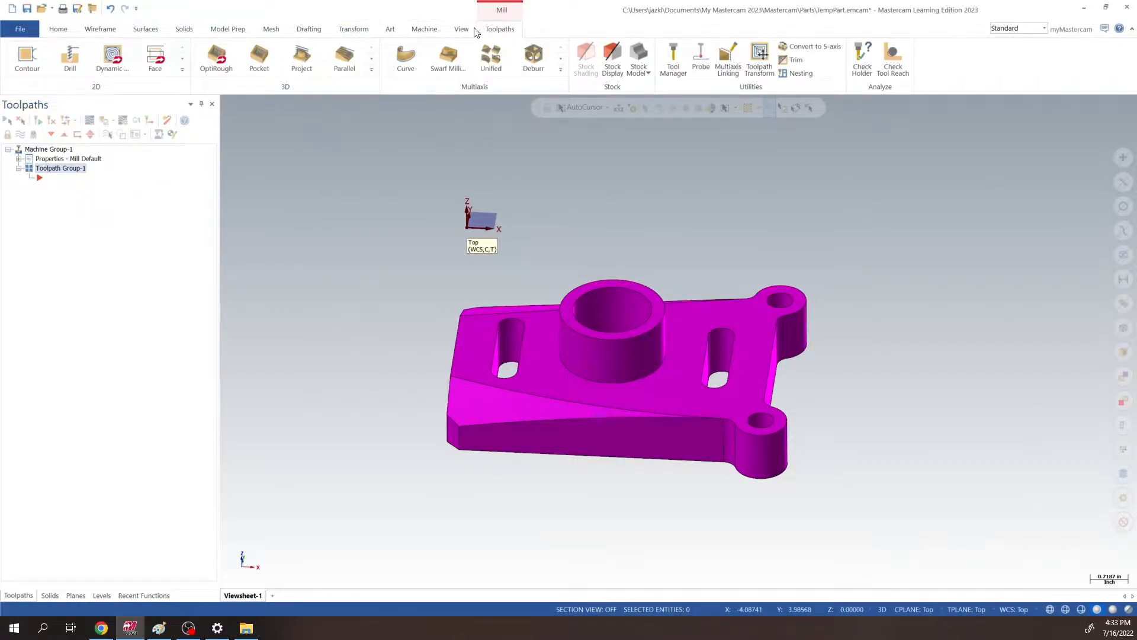
Define rectangular bounding-box stock with its origin at the top rear-left corner, sized X 6.0, Y 4.0 and Z 2.125 inches.
{"action": "left_click", "coordinate": [19, 160]}
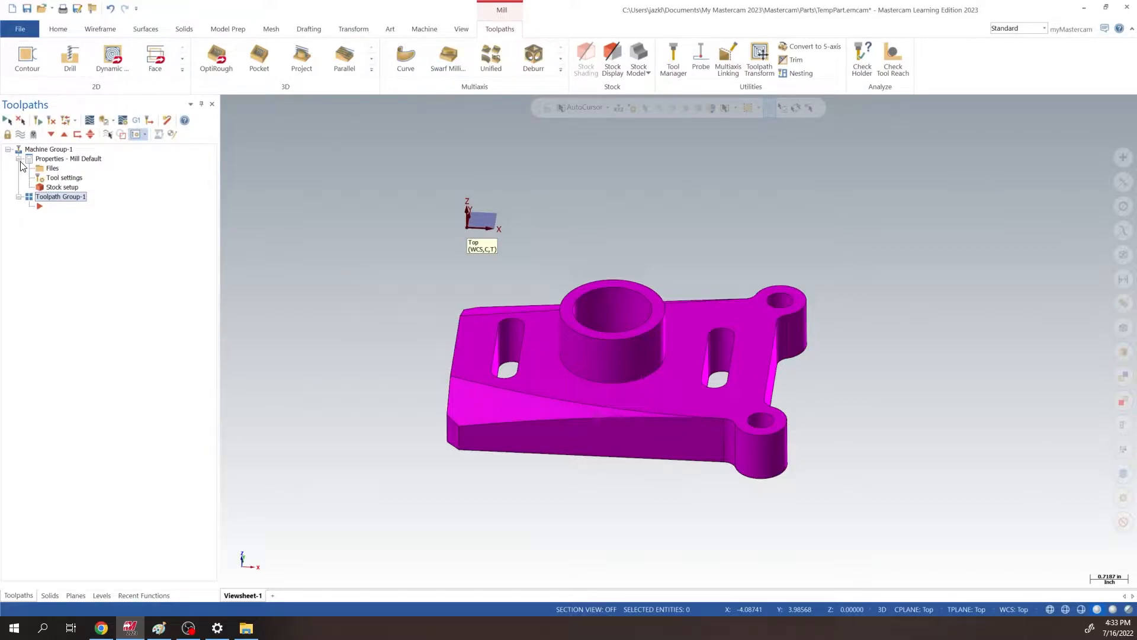
{"action": "left_click", "coordinate": [53, 187]}
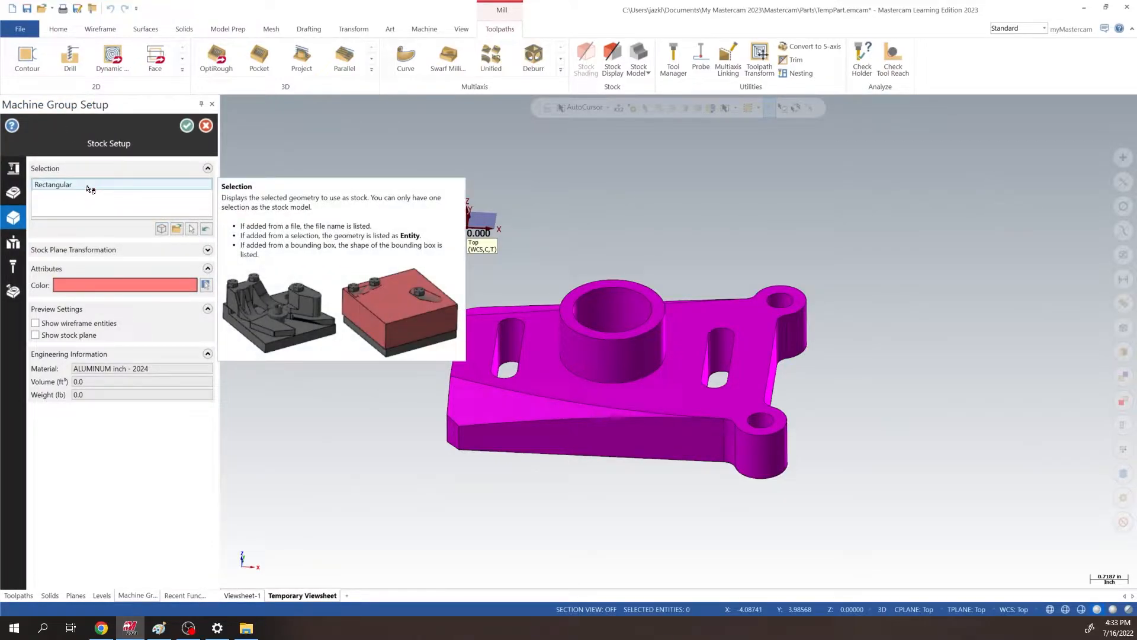
{"action": "left_click", "coordinate": [162, 230]}
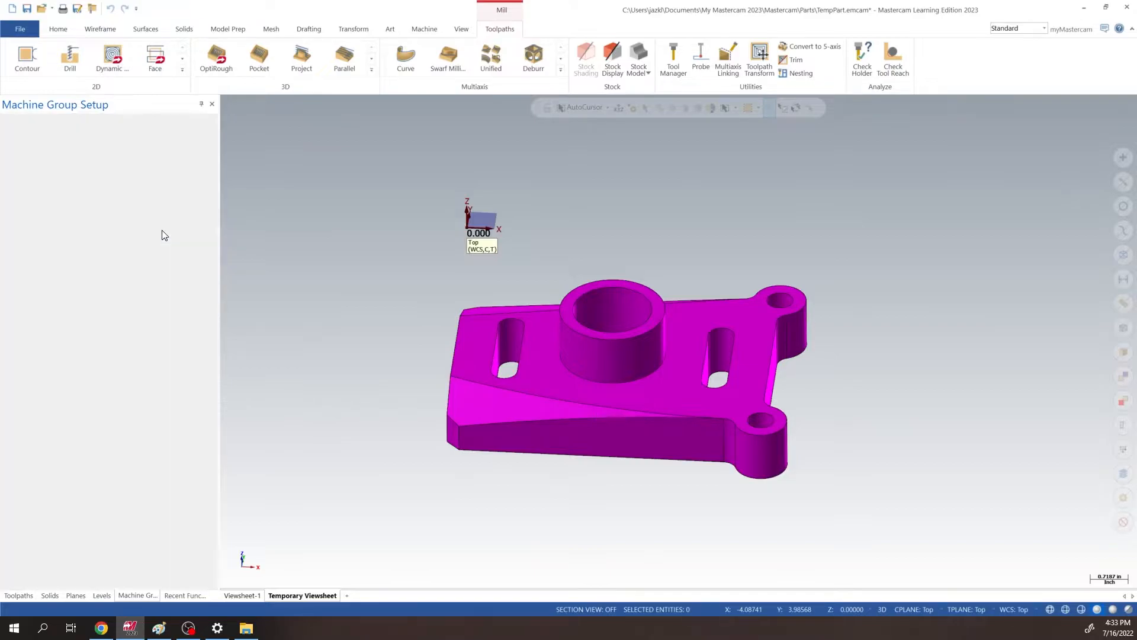
{"action": "middle_click_drag", "start_coordinate": [581, 237], "coordinate": [614, 264]}
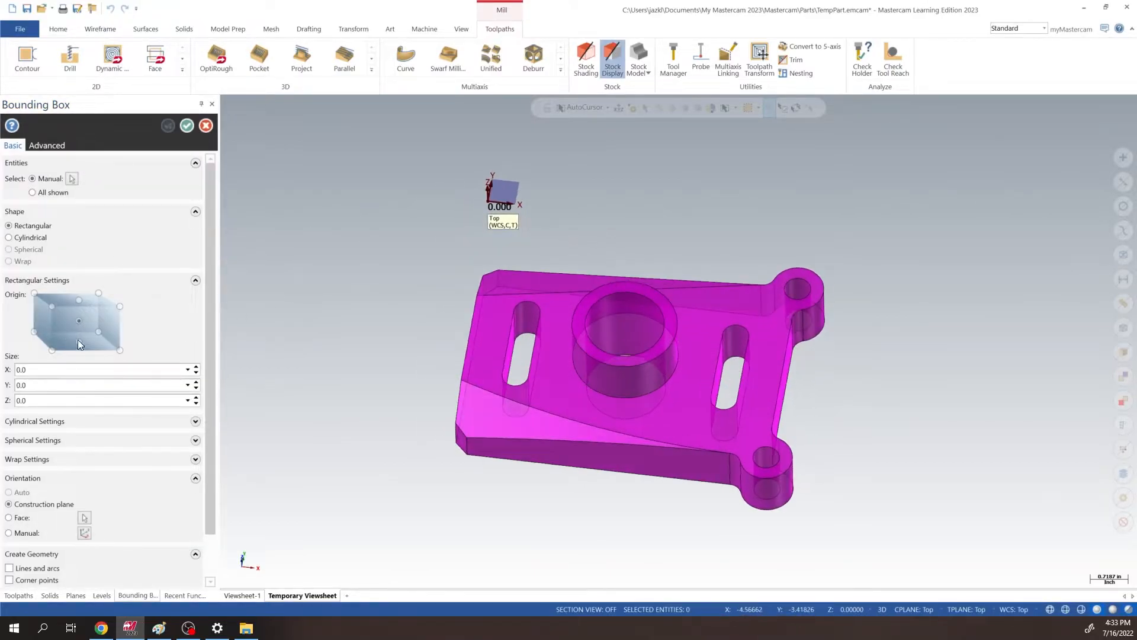
{"action": "left_click", "coordinate": [35, 293]}
{"action": "key", "text": "Return"}
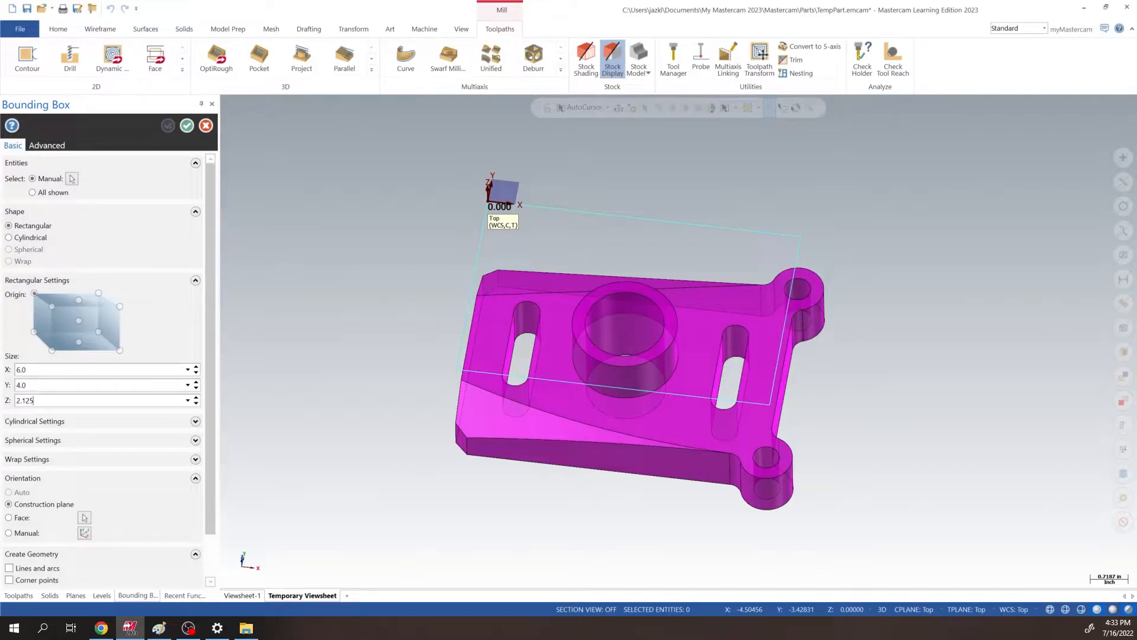
{"action": "left_click", "coordinate": [187, 135]}
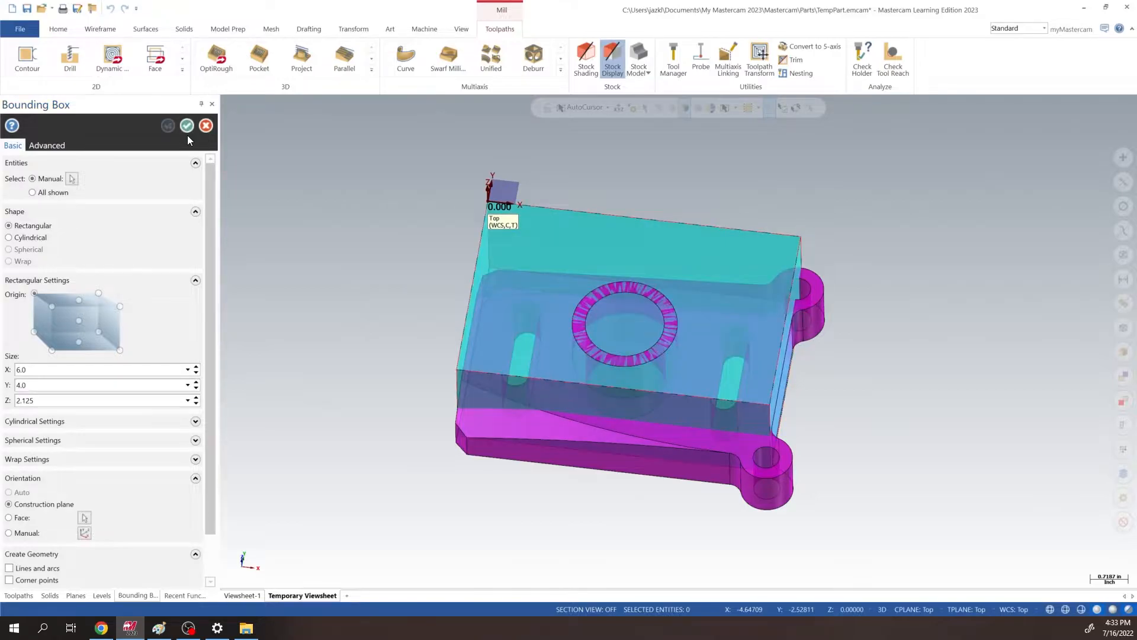
Enlarge the rectangular stock to X 6.5 and Y 4.5 inches.
{"action": "middle_click_drag", "start_coordinate": [437, 268], "coordinate": [503, 385]}
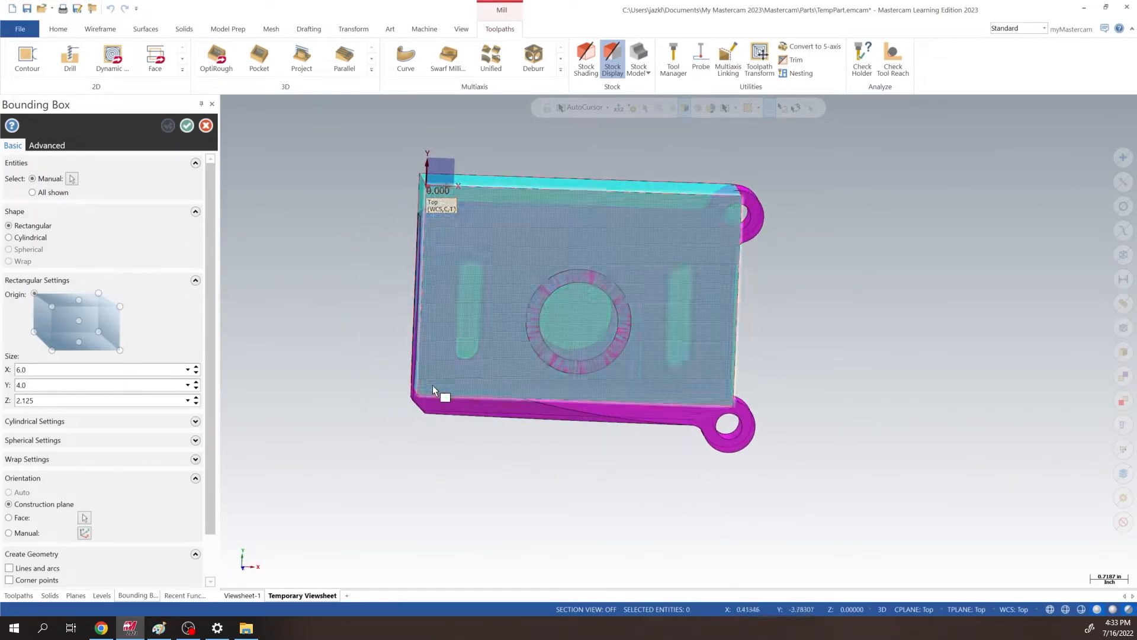
{"action": "left_click_drag", "start_coordinate": [45, 372], "coordinate": [3, 372]}
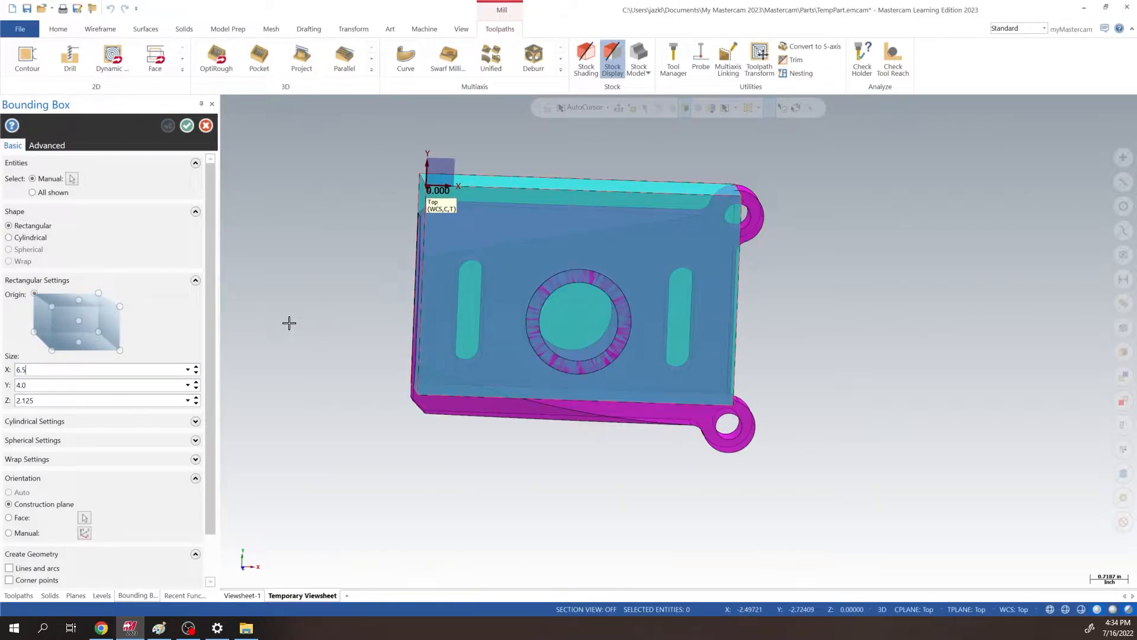
{"action": "type", "text": "6.5"}
{"action": "key", "text": "Tab"}
{"action": "type", "text": "4"}
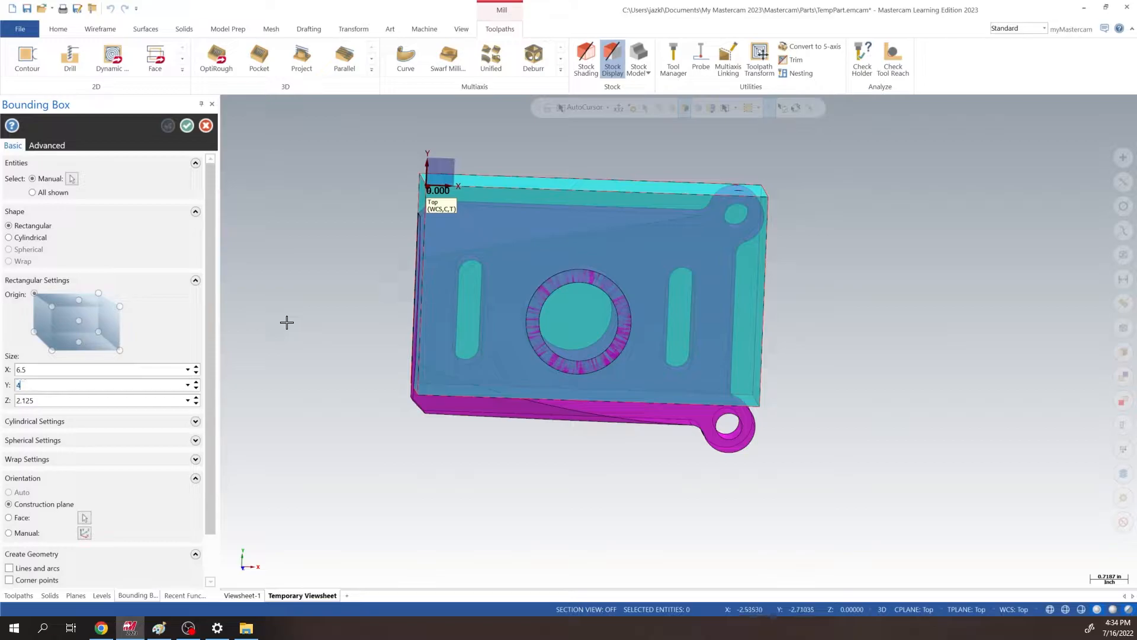
{"action": "type", "text": ".5"}
{"action": "key", "text": "Return"}
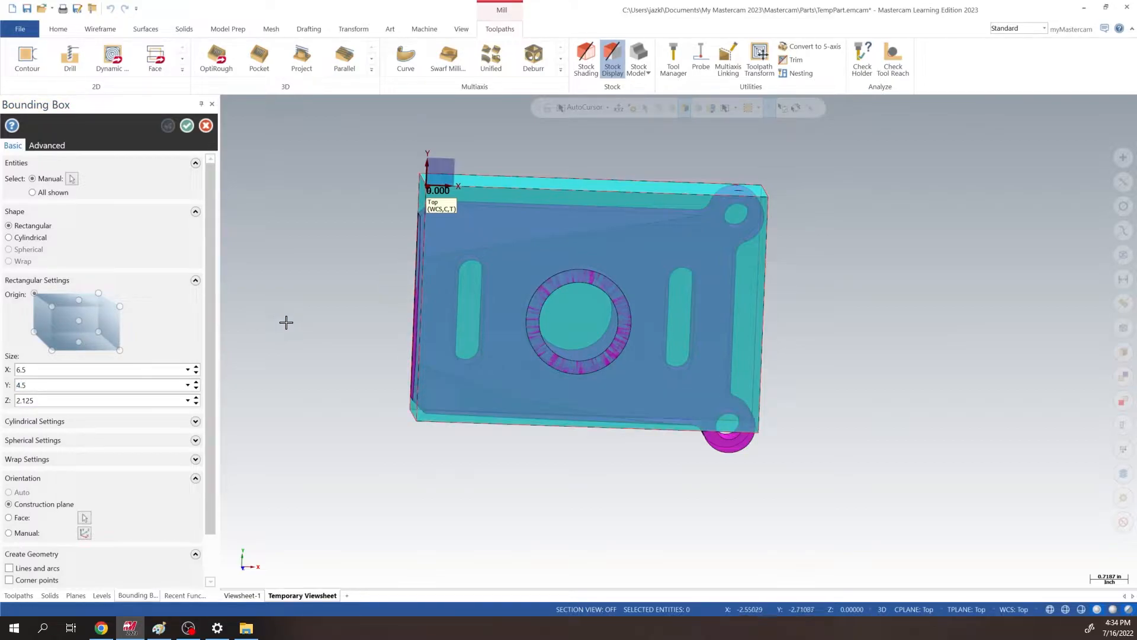
Set the stock's Y size to 5.0 inches and complete the bounding box and machine group setup.
{"action": "mouse_move", "coordinate": [832, 320]}
{"action": "middle_mouse_down"}
{"action": "mouse_move", "coordinate": [790, 290]}
{"action": "mouse_move", "coordinate": [825, 306]}
{"action": "middle_mouse_up"}
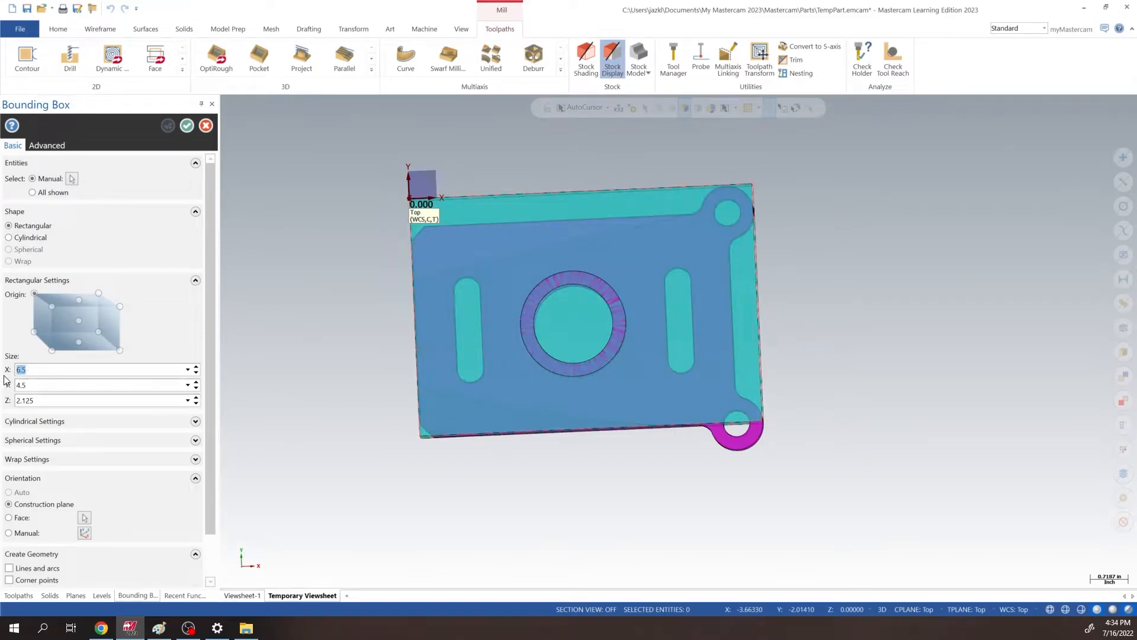
{"action": "key", "text": "Tab"}
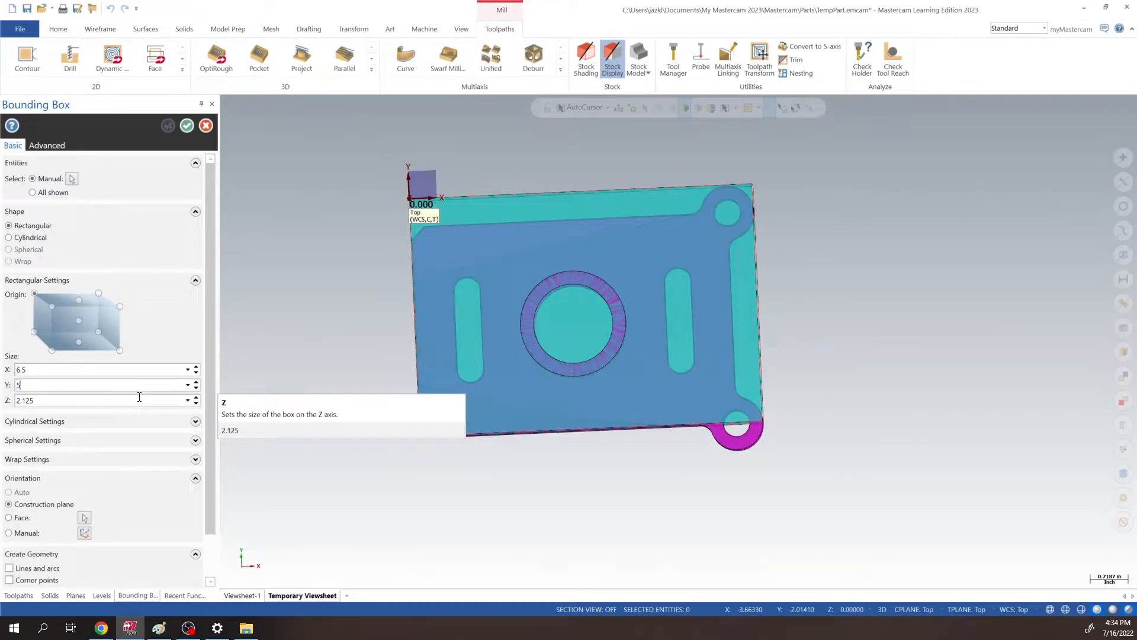
{"action": "key", "text": "Return"}
{"action": "middle_click_drag", "start_coordinate": [646, 318], "coordinate": [608, 264]}
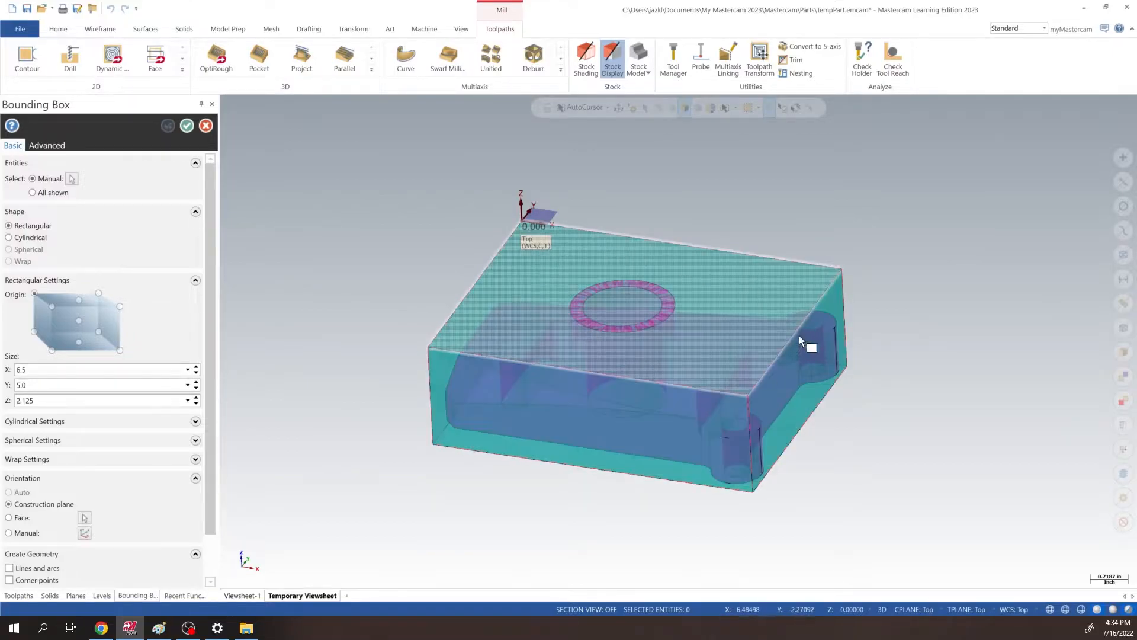
{"action": "middle_click_drag", "start_coordinate": [645, 267], "coordinate": [632, 312]}
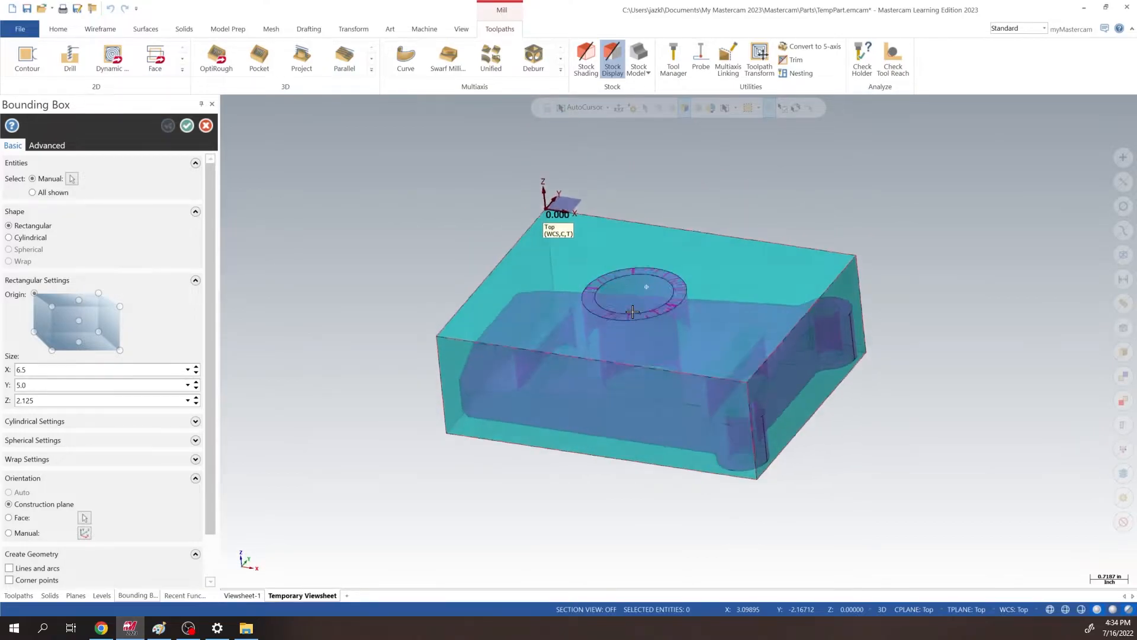
{"action": "left_click", "coordinate": [187, 125]}
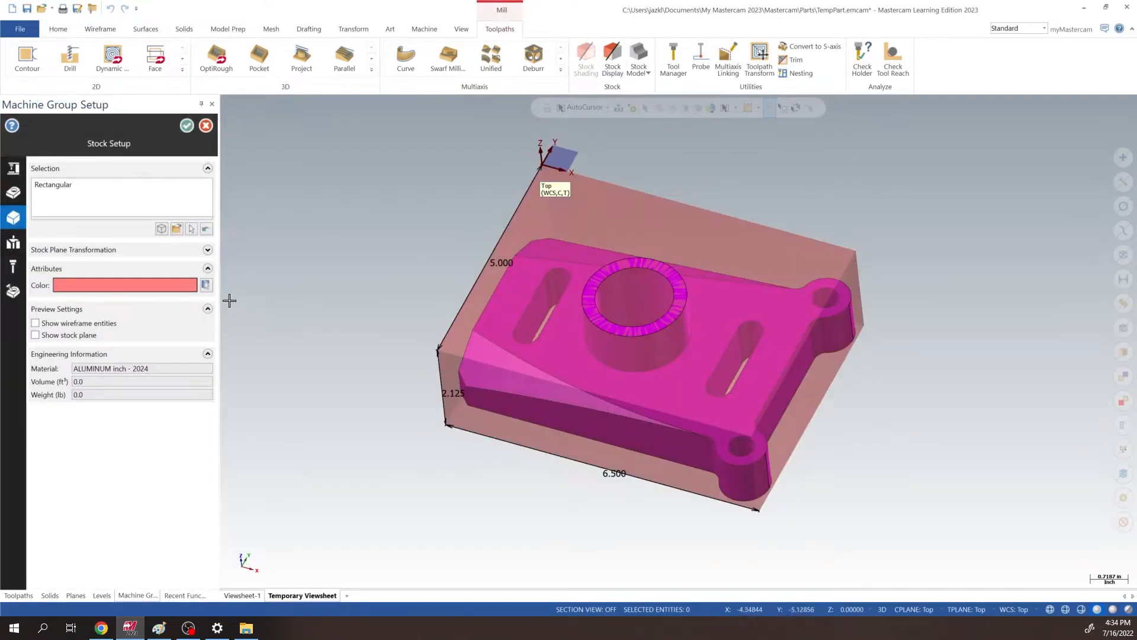
{"action": "left_click", "coordinate": [186, 126]}
Add a Face toolpath on the stock boundary without chaining any geometry.
{"action": "mouse_move", "coordinate": [714, 253]}
{"action": "middle_mouse_down"}
{"action": "mouse_move", "coordinate": [655, 267]}
{"action": "mouse_move", "coordinate": [737, 322]}
{"action": "mouse_move", "coordinate": [673, 241]}
{"action": "mouse_move", "coordinate": [755, 252]}
{"action": "mouse_move", "coordinate": [670, 261]}
{"action": "middle_mouse_up"}
{"action": "right_click", "coordinate": [652, 197]}
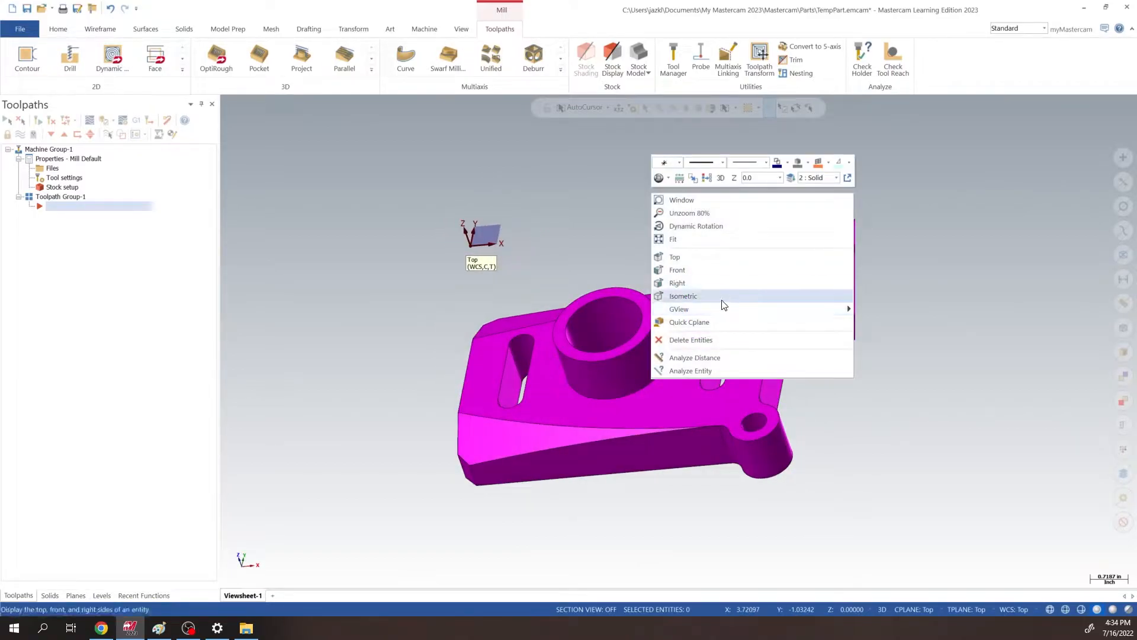
{"action": "left_click", "coordinate": [723, 303]}
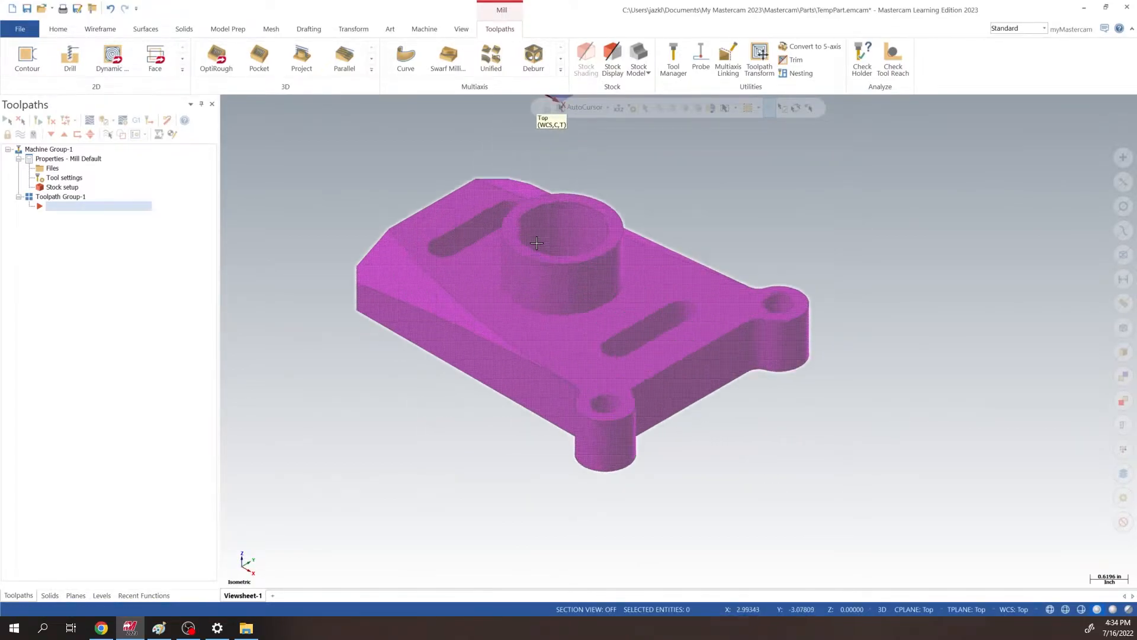
{"action": "right_click", "coordinate": [711, 175]}
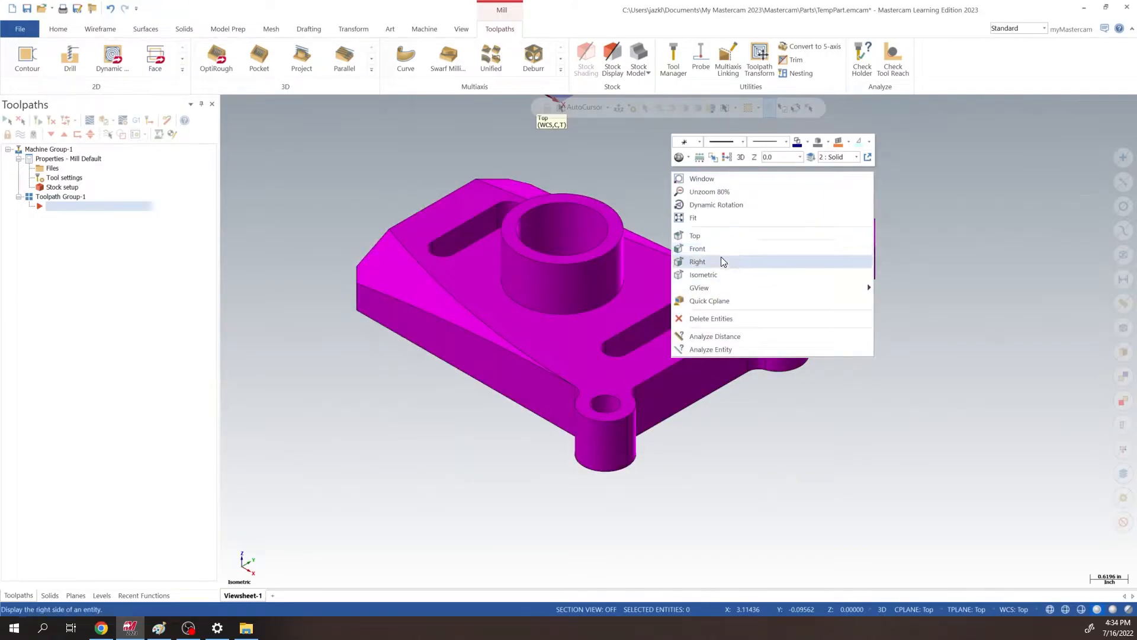
{"action": "left_click", "coordinate": [719, 216]}
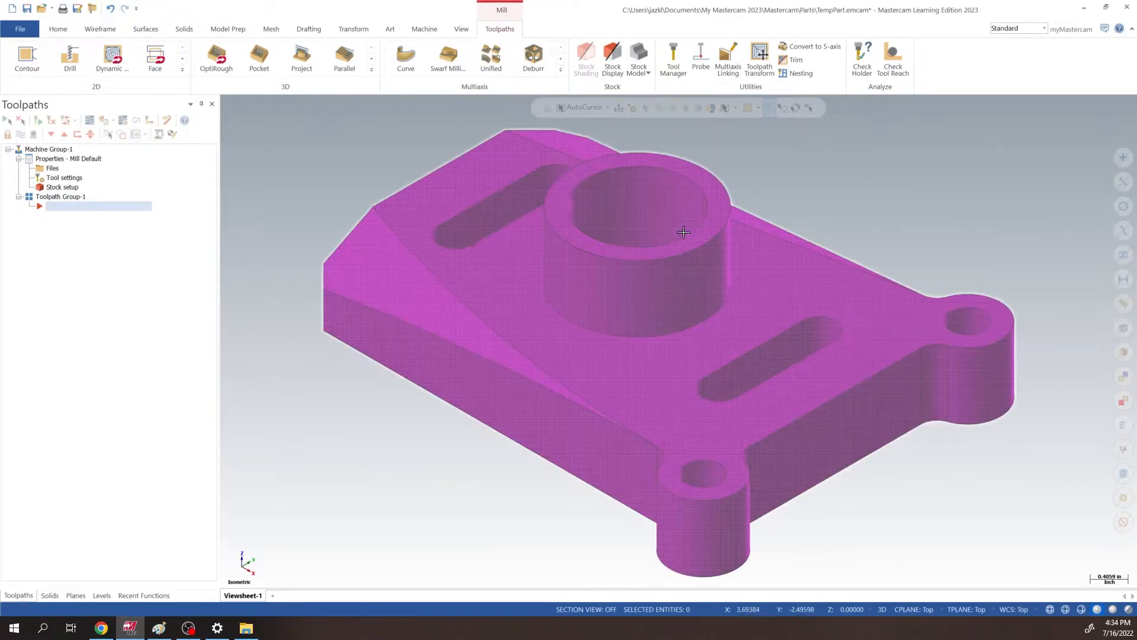
{"action": "left_click", "coordinate": [151, 54]}
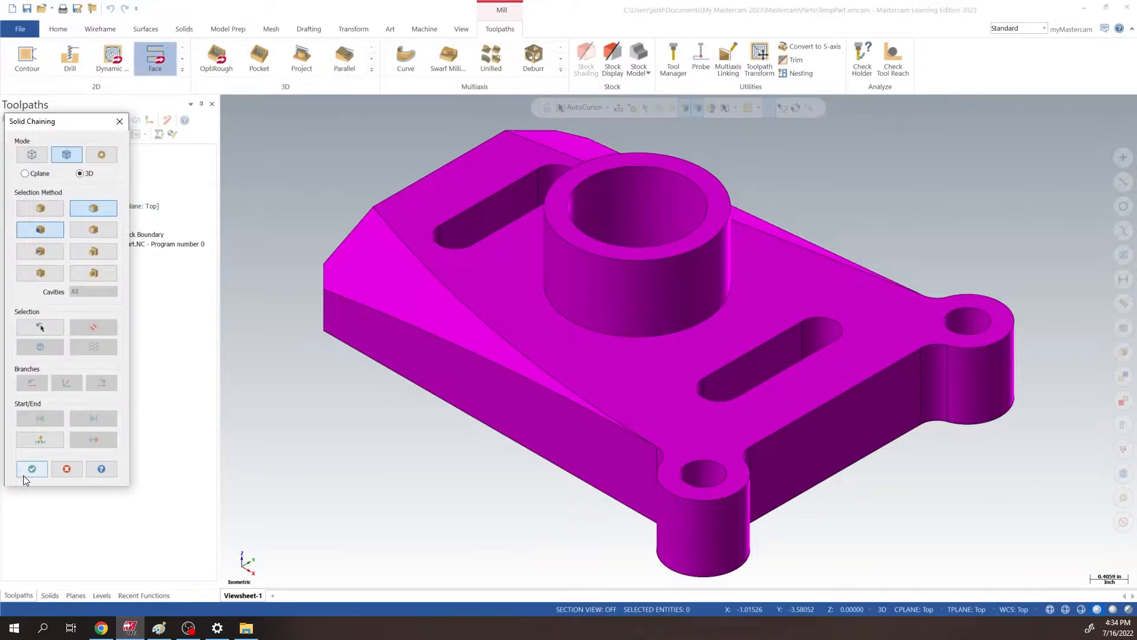
{"action": "left_click", "coordinate": [32, 470]}
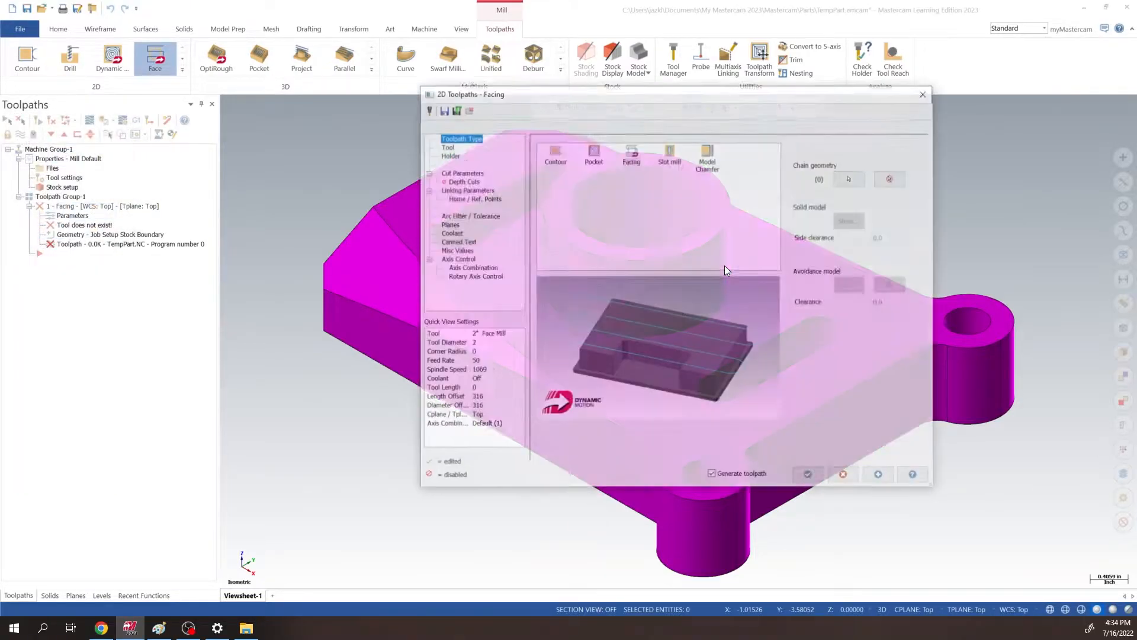
Create a face mill for the facing operation with a 2.9 inch cutting diameter and a 3 inch secondary diameter.
{"action": "left_click", "coordinate": [444, 144]}
{"action": "right_click", "coordinate": [689, 198]}
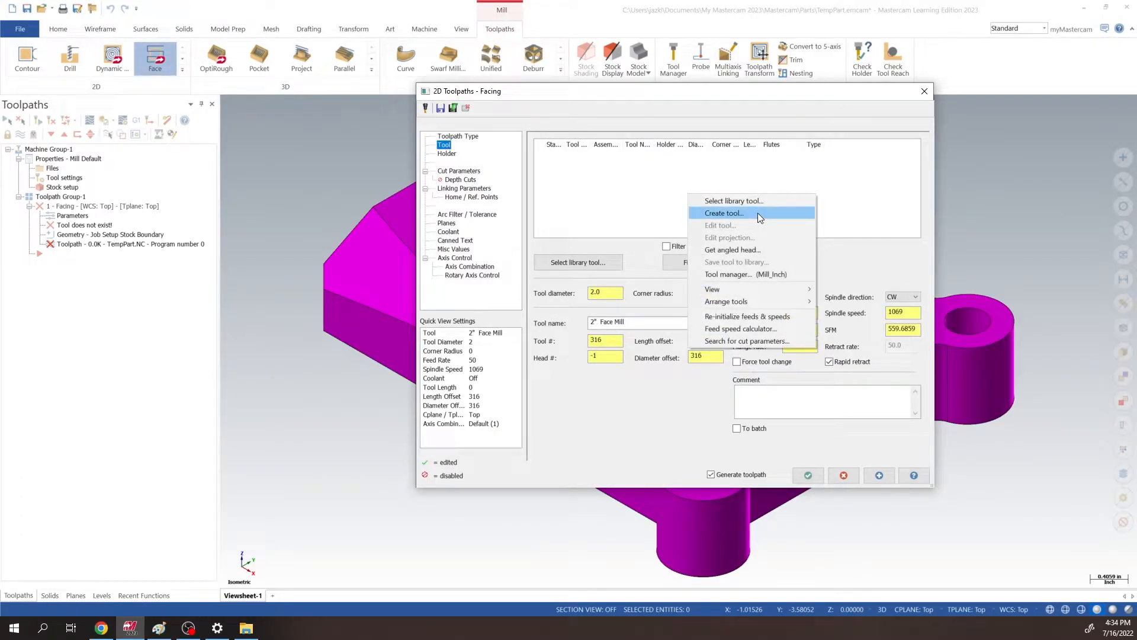
{"action": "left_click", "coordinate": [560, 98]}
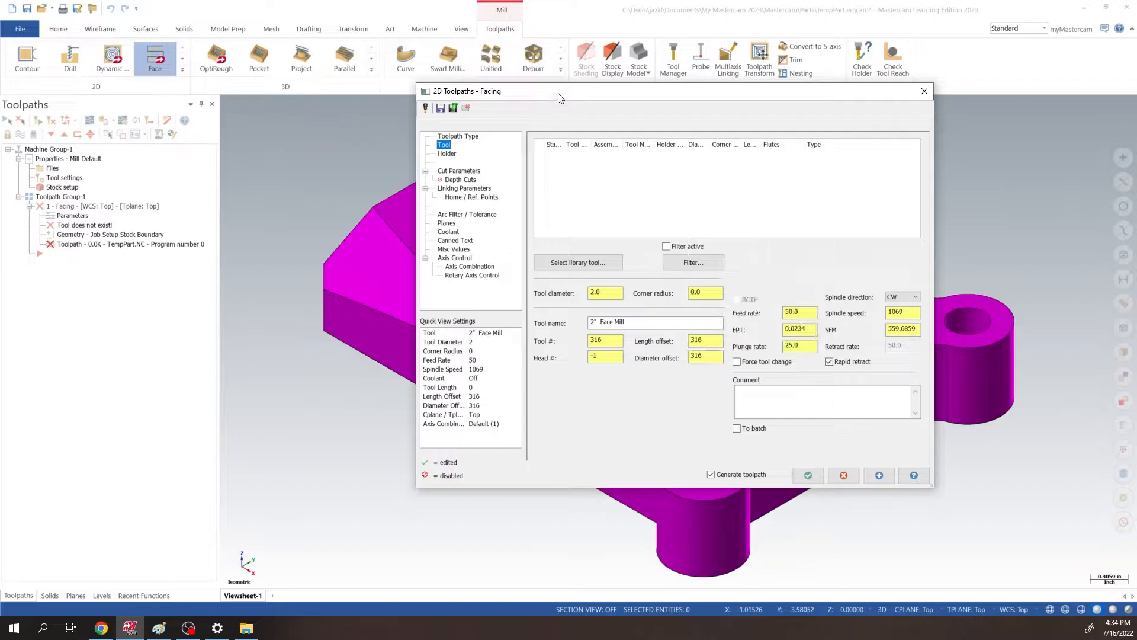
{"action": "left_click_drag", "start_coordinate": [560, 98], "coordinate": [526, 124]}
{"action": "right_click", "coordinate": [562, 205]}
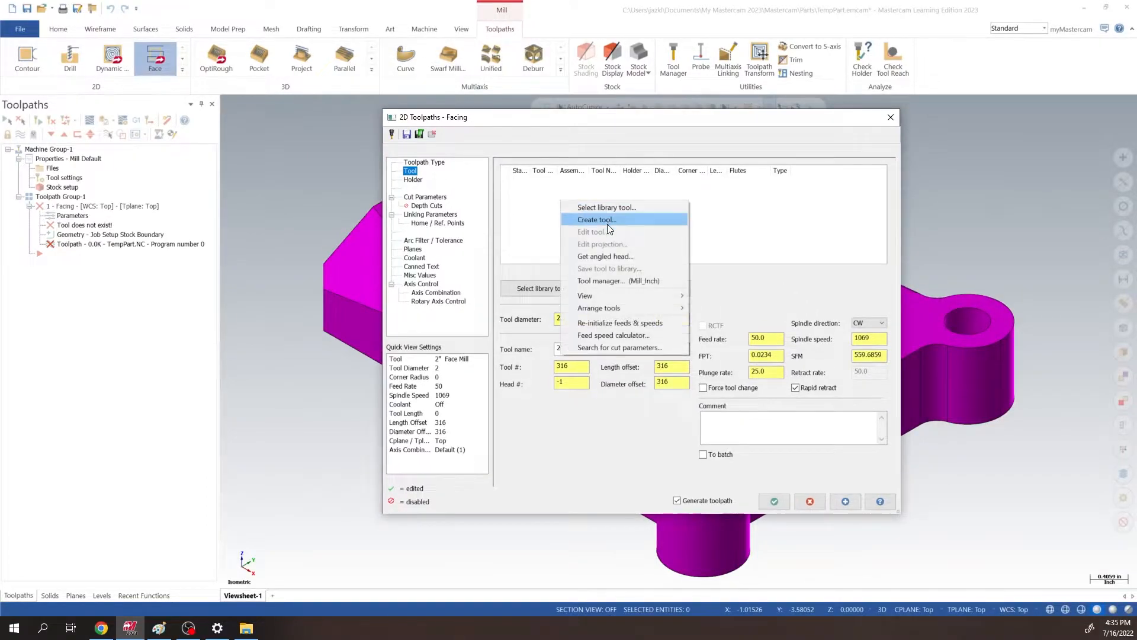
{"action": "left_click", "coordinate": [608, 219]}
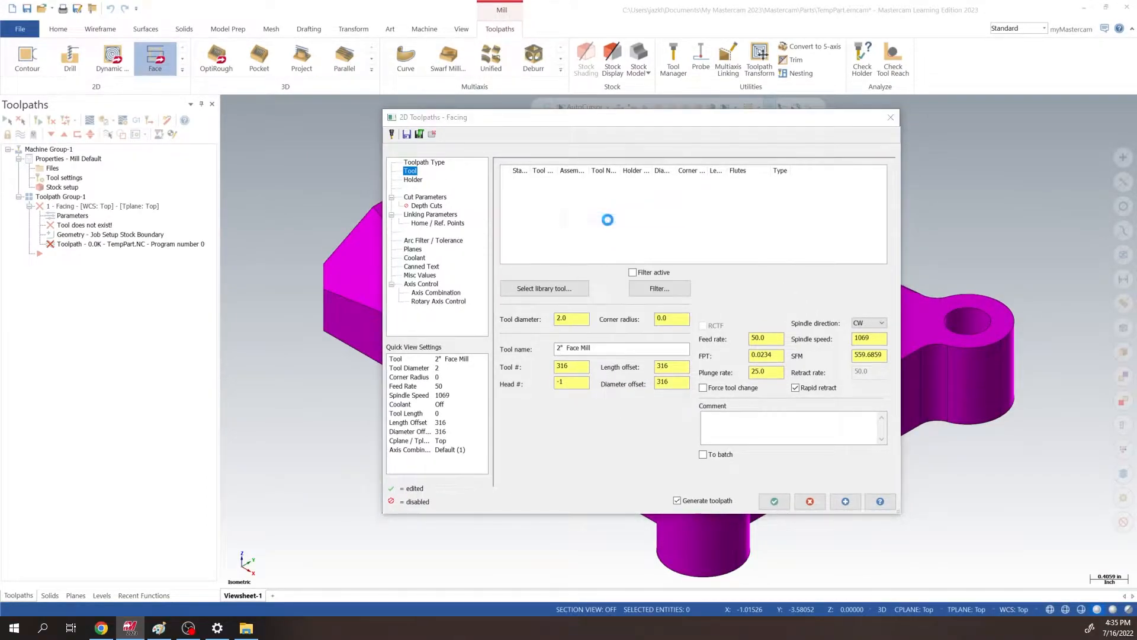
{"action": "left_click", "coordinate": [534, 262]}
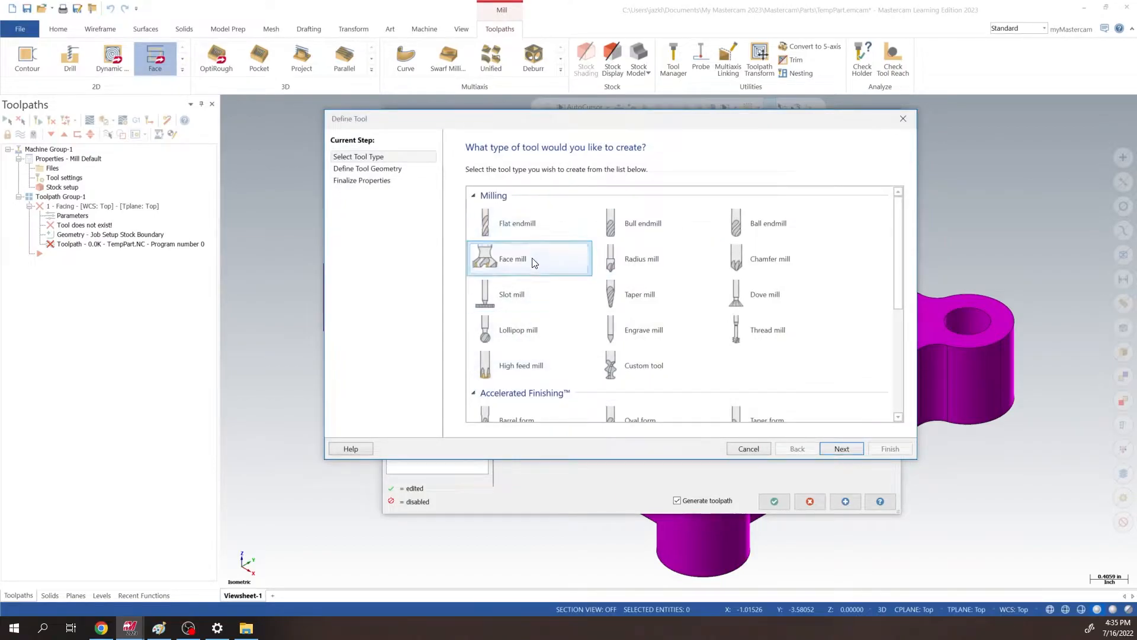
{"action": "double_click", "coordinate": [535, 263]}
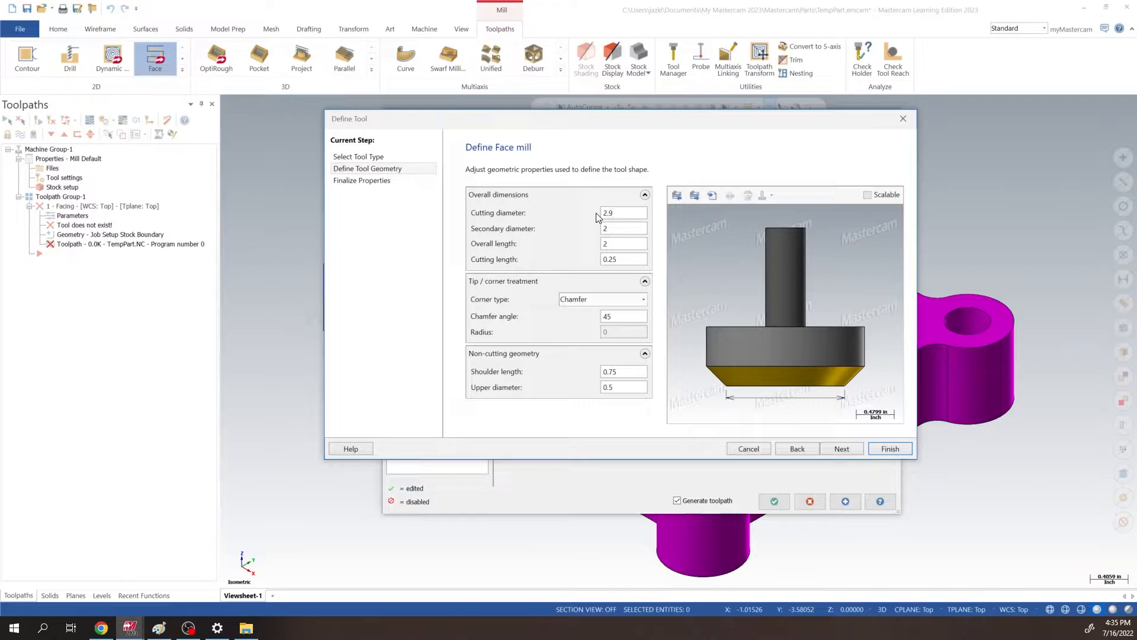
{"action": "key", "text": "Tab"}
{"action": "type", "text": "3"}
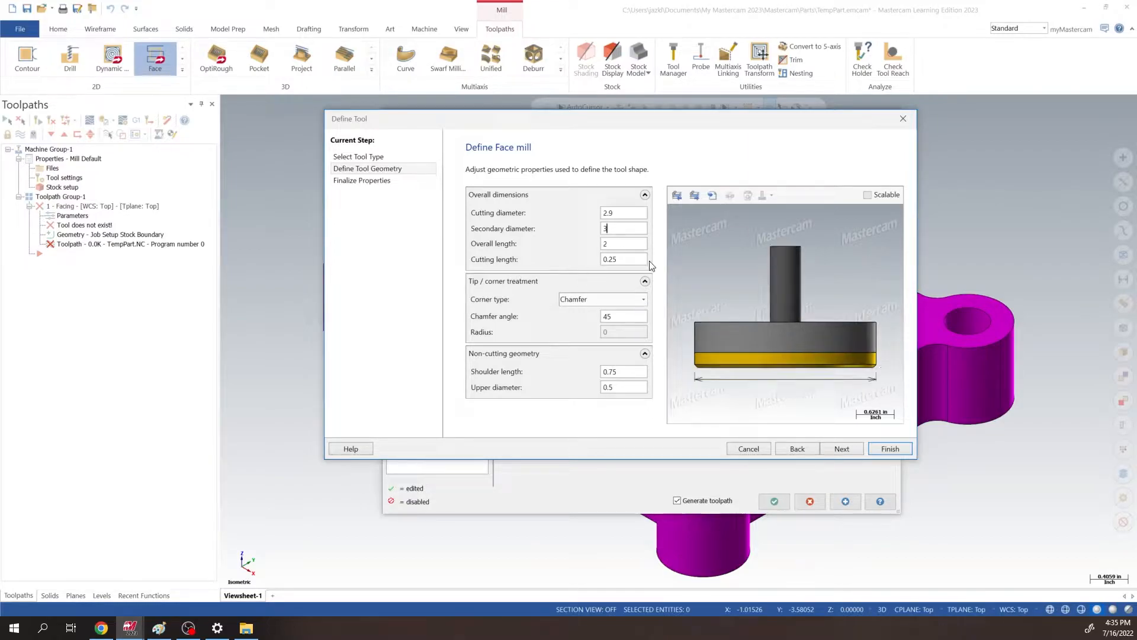
{"action": "left_click", "coordinate": [890, 449]}
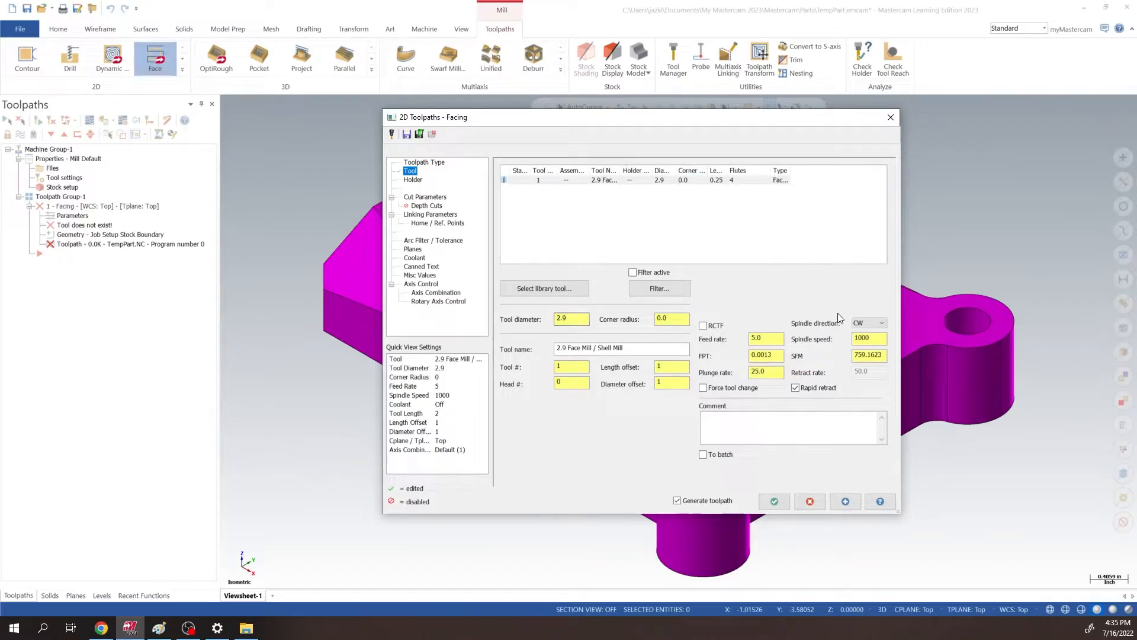
Set the face mill's spindle speed to 3500 and its feed rate to 60.
{"action": "double_click", "coordinate": [876, 337]}
{"action": "type", "text": "35"}
{"action": "double_click", "coordinate": [764, 337]}
Set the facing cut to the Zigzag method with 90% along overlap and 0 stock to leave on floors.
{"action": "left_click", "coordinate": [418, 199]}
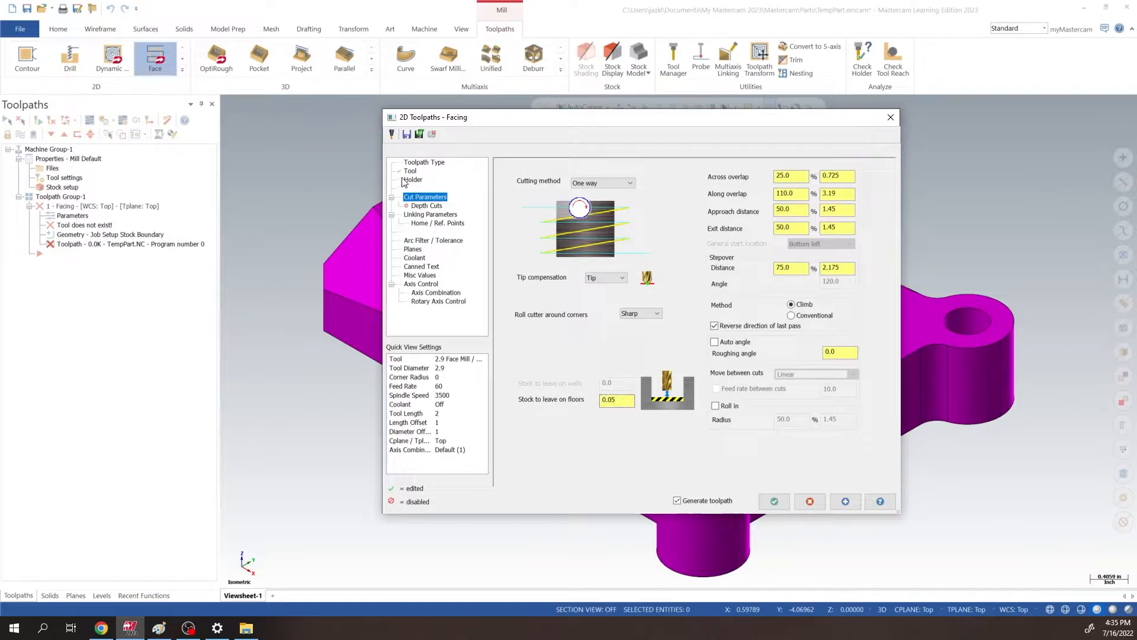
{"action": "left_click", "coordinate": [600, 180]}
{"action": "left_click", "coordinate": [592, 192]}
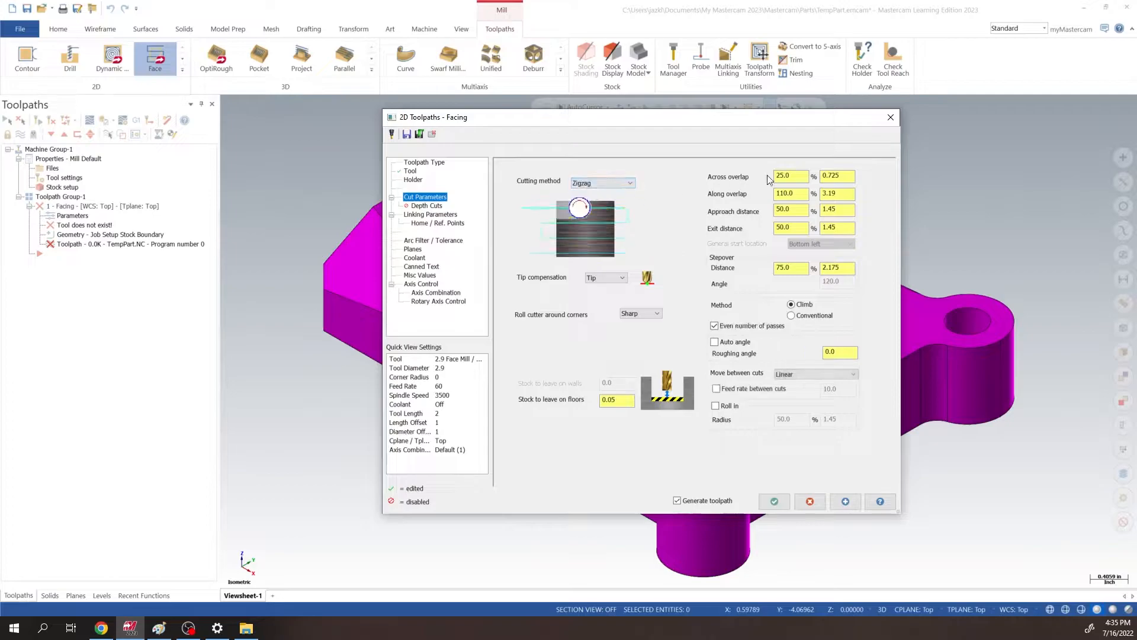
{"action": "left_click_drag", "start_coordinate": [803, 195], "coordinate": [670, 190]}
{"action": "left_click_drag", "start_coordinate": [794, 176], "coordinate": [724, 179]}
{"action": "left_click_drag", "start_coordinate": [797, 194], "coordinate": [681, 192]}
{"action": "type", "text": "90"}
{"action": "left_click_drag", "start_coordinate": [422, 388], "coordinate": [382, 384]}
{"action": "type", "text": "0"}
{"action": "key", "text": "Return"}
Set an absolute retract of 0.25 and a feed plane of 0.1 in the linking parameters and generate the facing toolpath.
{"action": "left_click", "coordinate": [427, 206]}
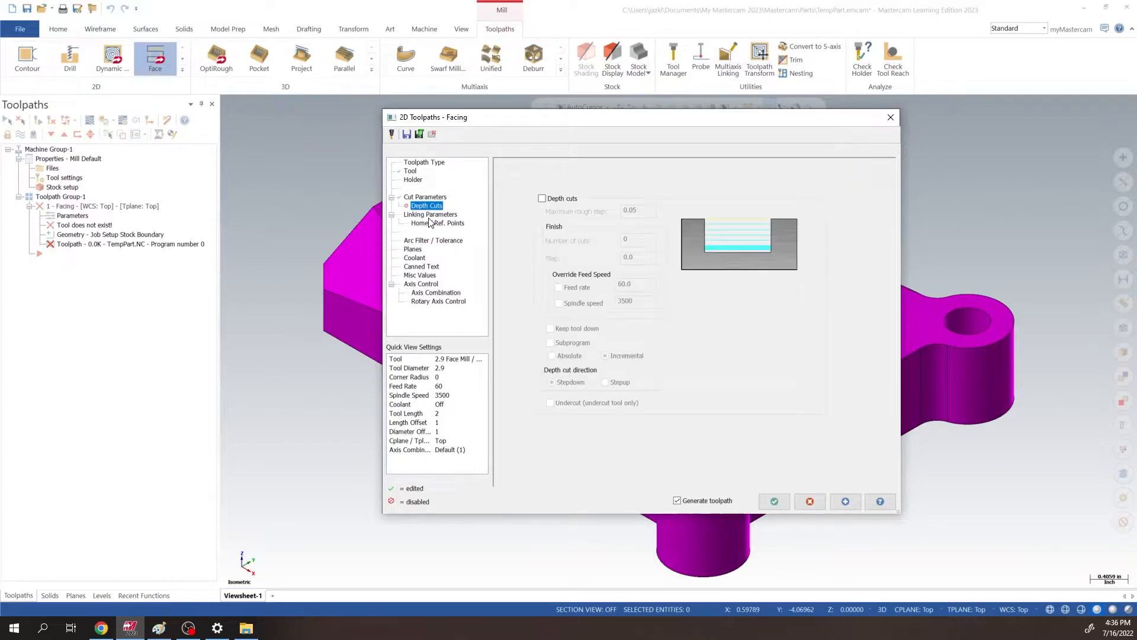
{"action": "left_click", "coordinate": [430, 214]}
{"action": "left_click", "coordinate": [715, 277]}
{"action": "left_click", "coordinate": [764, 276]}
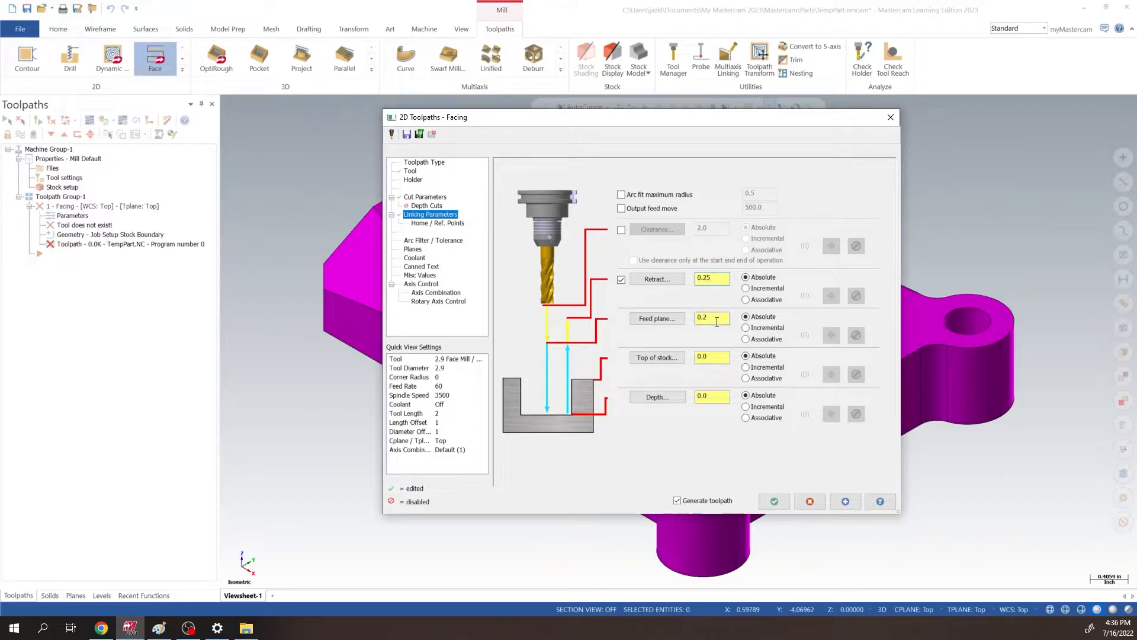
{"action": "left_click_drag", "start_coordinate": [628, 318], "coordinate": [626, 319]}
{"action": "type", "text": ".1"}
{"action": "left_click", "coordinate": [713, 357]}
{"action": "left_click", "coordinate": [772, 501]}
Inspect the facing passes from several angles and turn off the toolpath display.
{"action": "scroll", "coordinate": [722, 380], "scroll_direction": "down", "scroll_amount": 5}
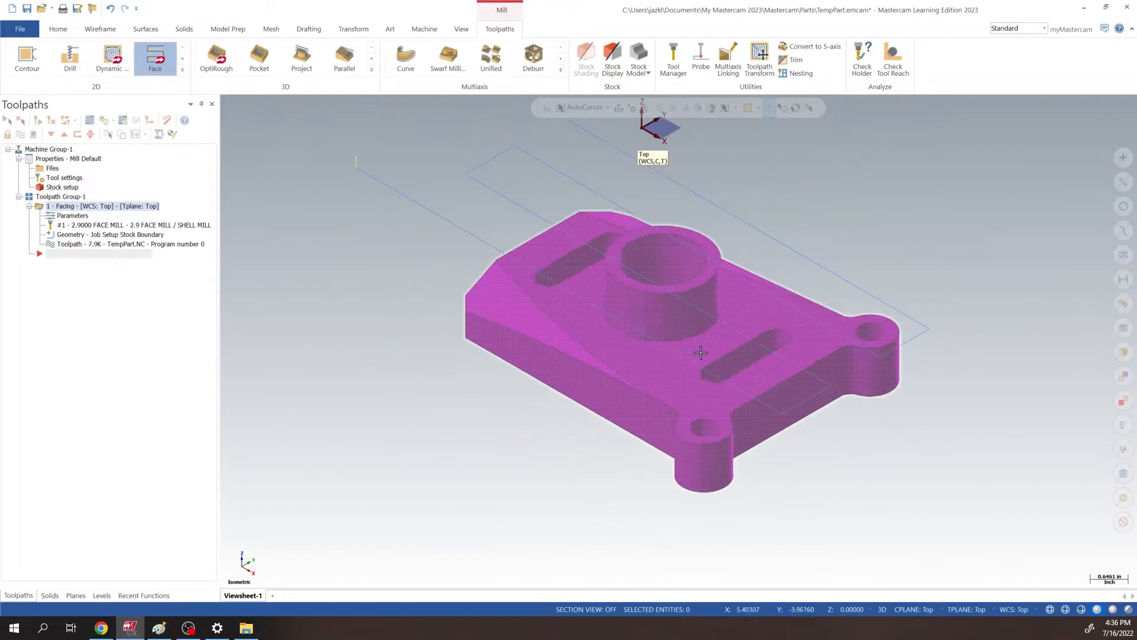
{"action": "middle_click_drag", "start_coordinate": [722, 394], "coordinate": [832, 425]}
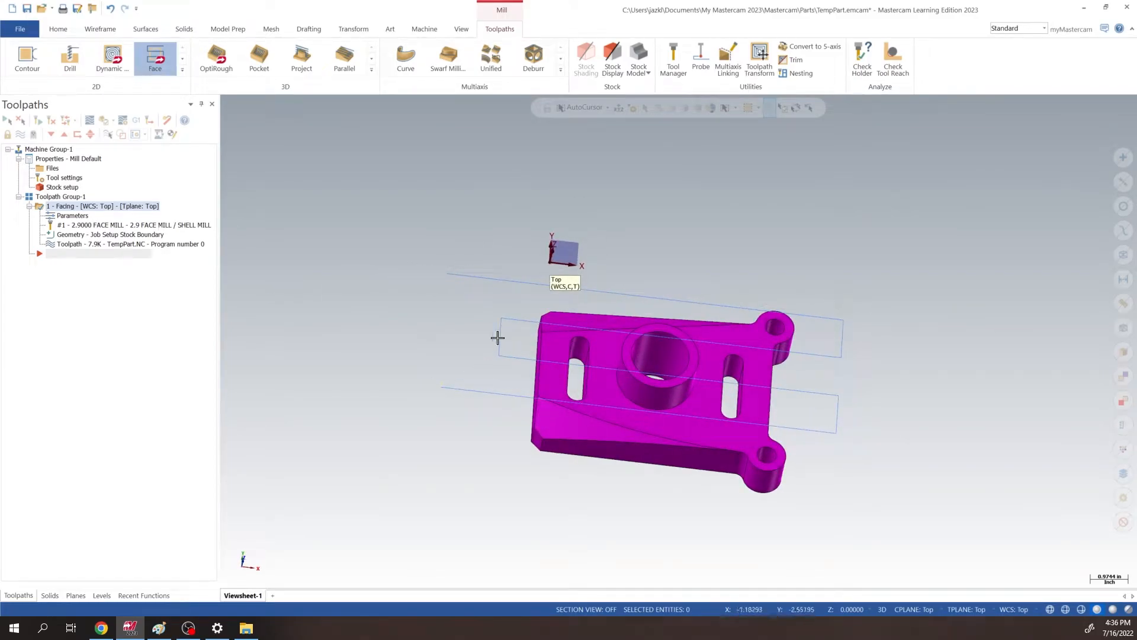
{"action": "middle_click_drag", "start_coordinate": [802, 276], "coordinate": [668, 397]}
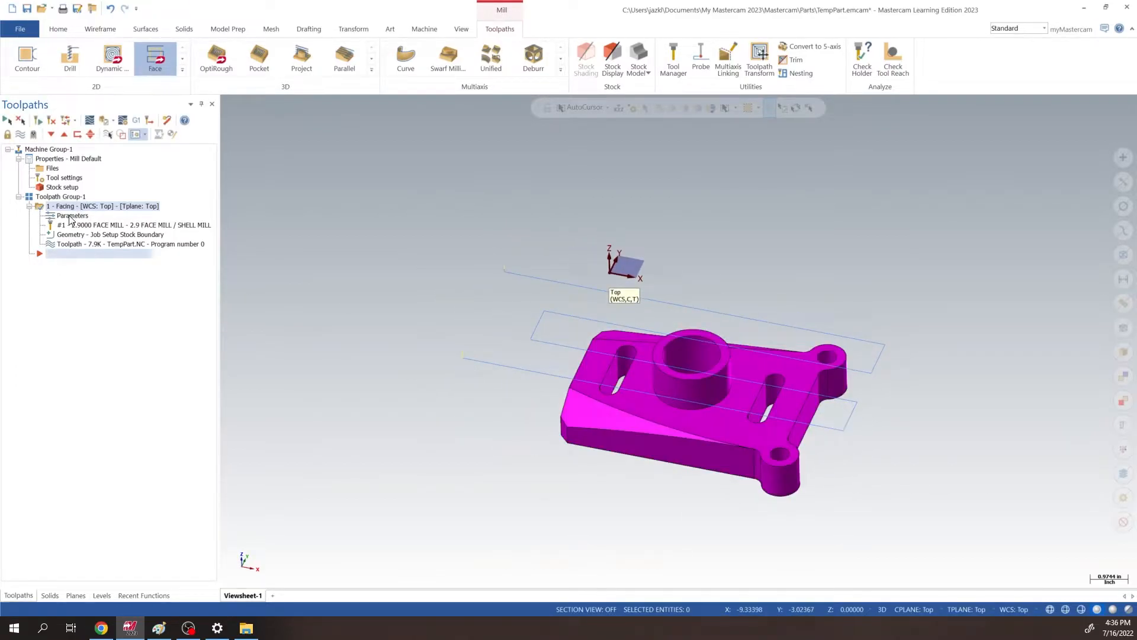
{"action": "left_click", "coordinate": [20, 138]}
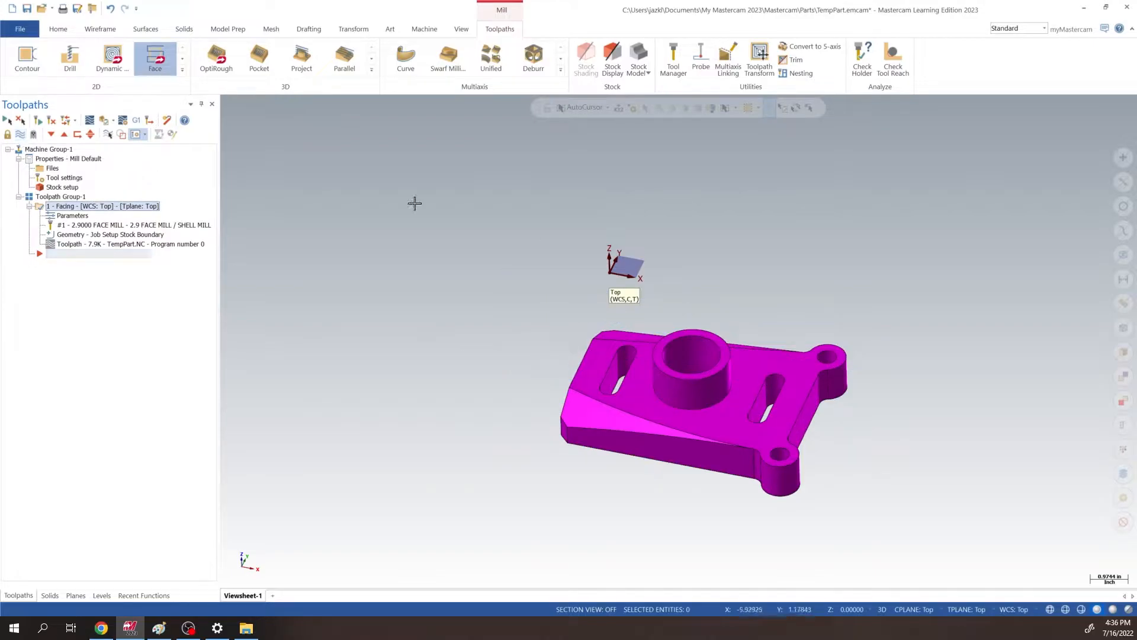
{"action": "middle_click_drag", "start_coordinate": [749, 256], "coordinate": [709, 322]}
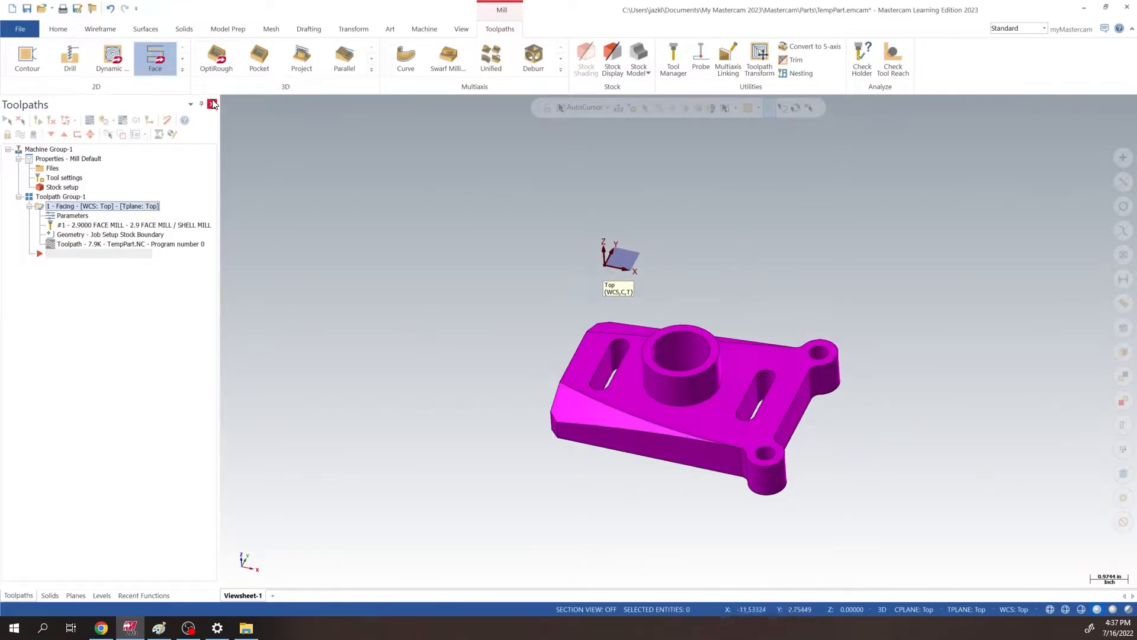
Start a Dynamic OptiRough toolpath and select the entire solid part as its avoidance geometry.
{"action": "left_click", "coordinate": [229, 57]}
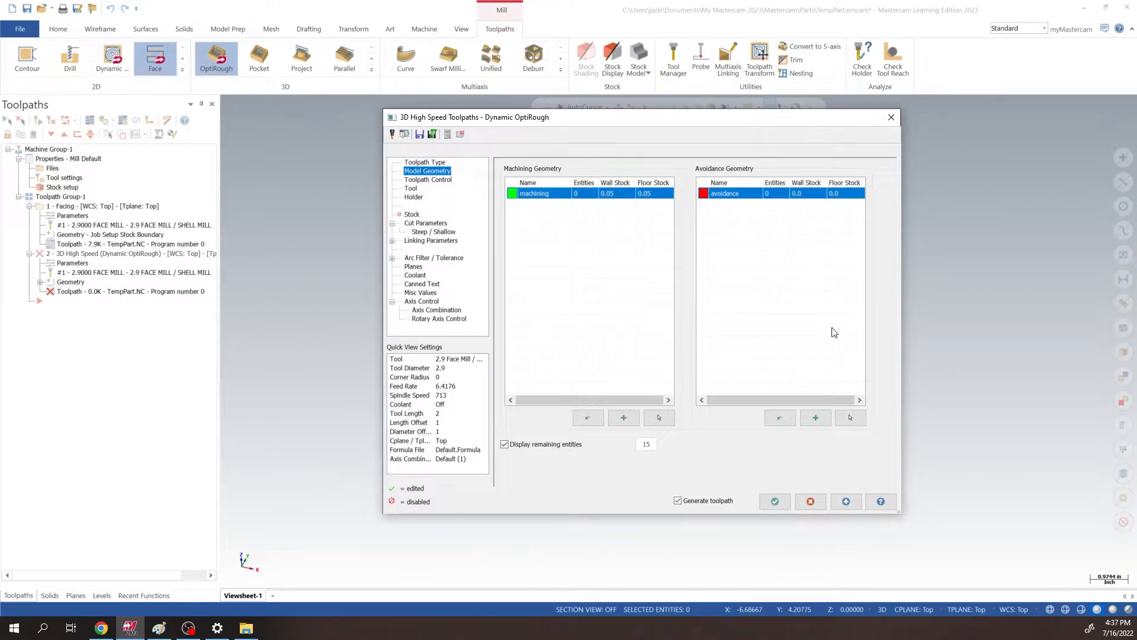
{"action": "left_click", "coordinate": [851, 418]}
{"action": "left_click_drag", "start_coordinate": [478, 265], "coordinate": [912, 533]}
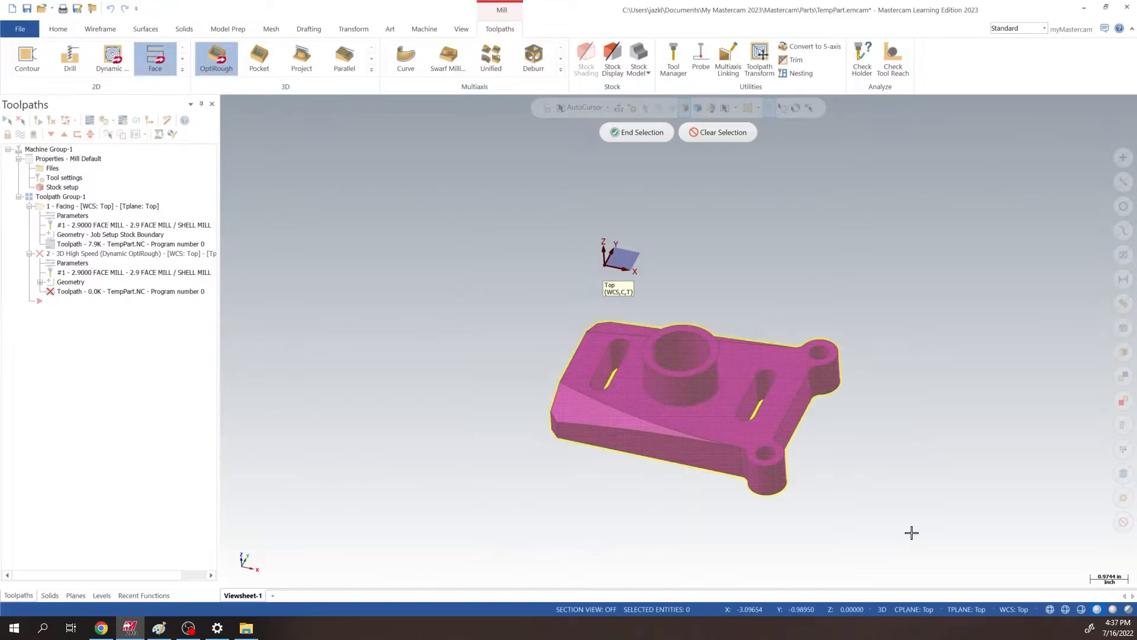
{"action": "left_click", "coordinate": [646, 132]}
Set the avoidance geometry's wall stock to 0.02.
{"action": "left_click", "coordinate": [812, 195]}
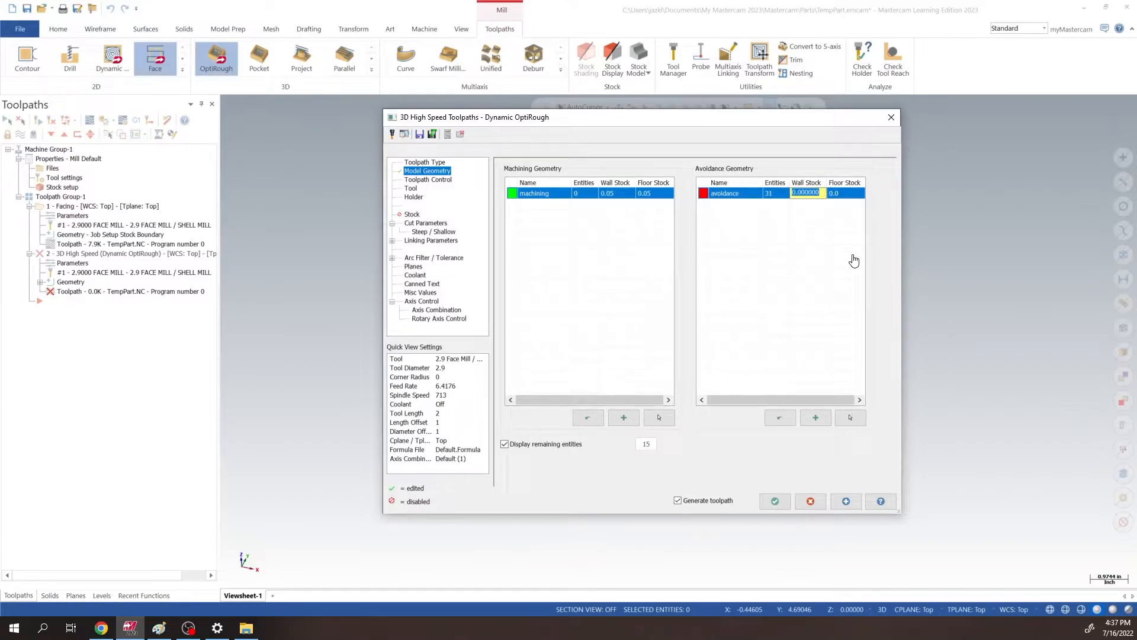
{"action": "left_click", "coordinate": [853, 255]}
{"action": "left_click", "coordinate": [814, 196]}
{"action": "key", "text": "BackSpace"}
{"action": "type", "text": ".02"}
{"action": "left_click", "coordinate": [831, 231]}
In the toolpath control settings, compensate to the outside of the containment boundary and enable skipping pockets.
{"action": "left_click", "coordinate": [427, 182]}
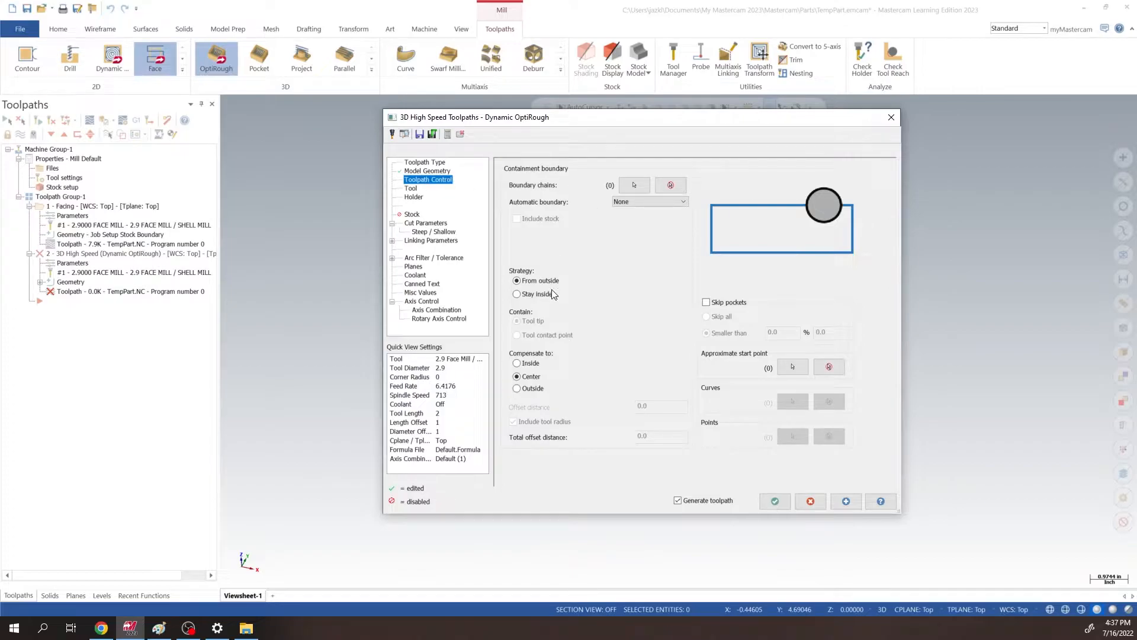
{"action": "left_click", "coordinate": [517, 388]}
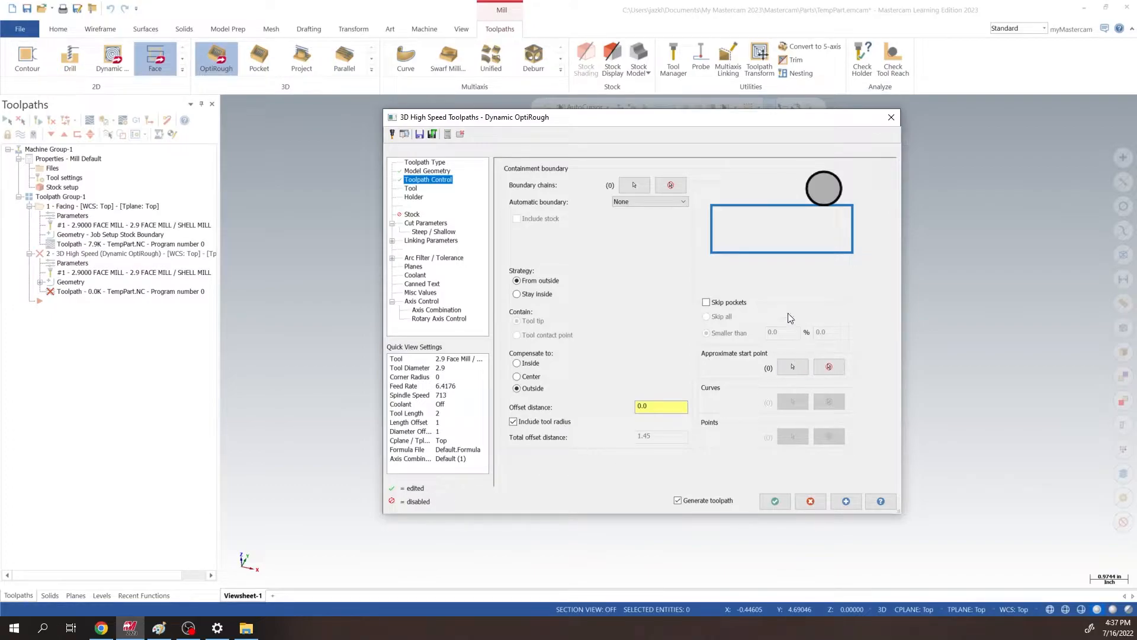
{"action": "left_click", "coordinate": [706, 303]}
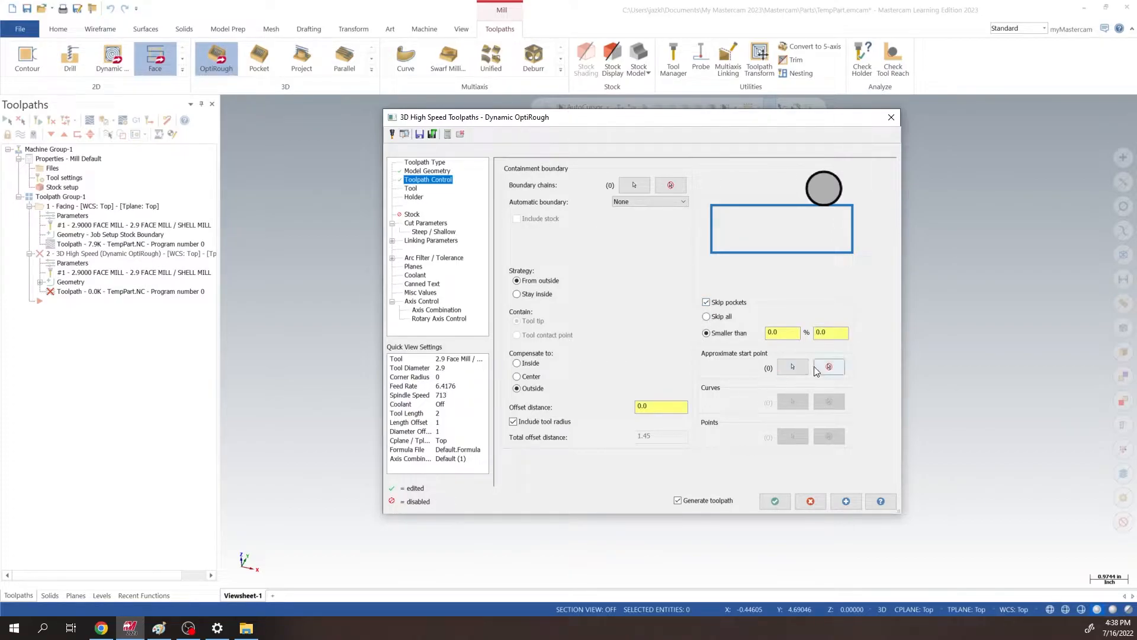
Create a flat endmill with a 0.75 cutting diameter, an overall length of 6 and a cutting length of 2.
{"action": "left_click", "coordinate": [412, 188]}
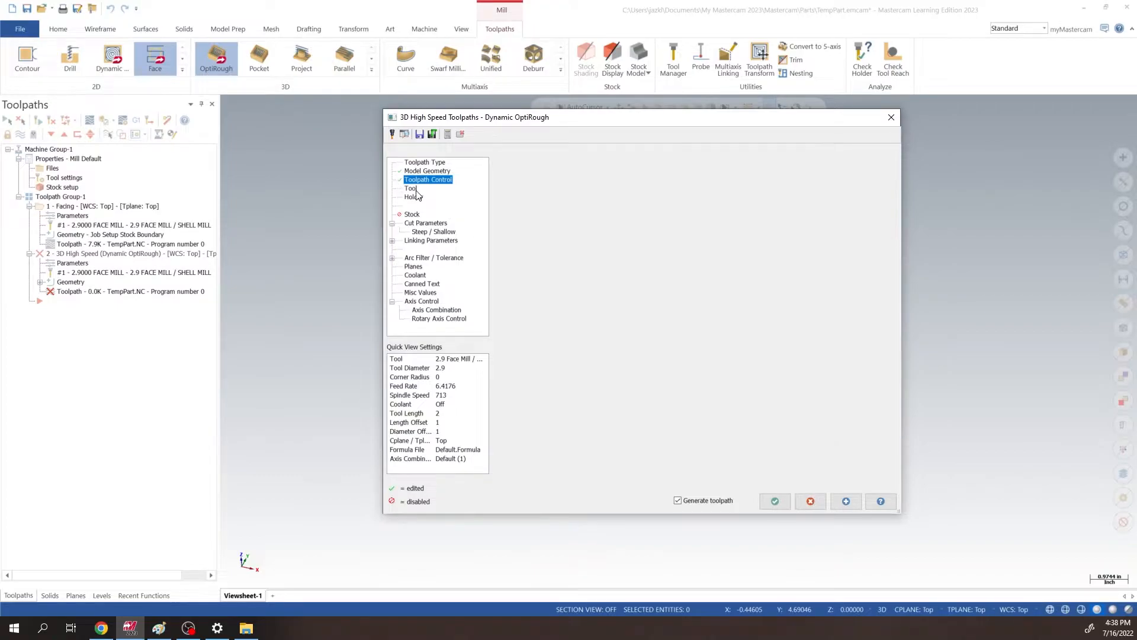
{"action": "right_click", "coordinate": [601, 214]}
{"action": "left_click", "coordinate": [699, 233]}
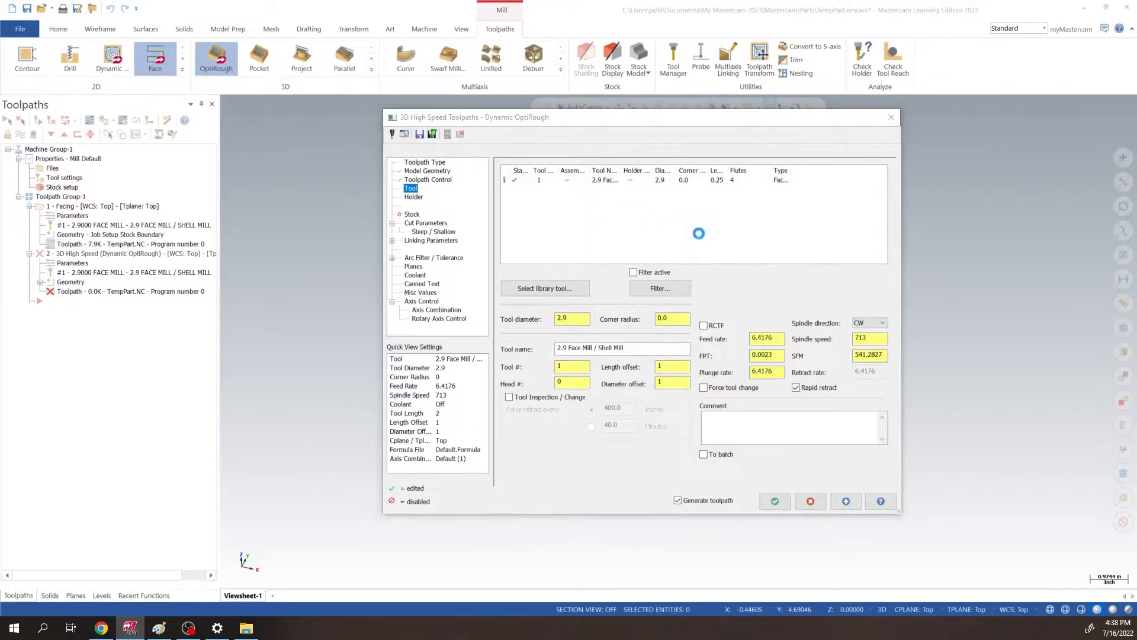
{"action": "double_click", "coordinate": [551, 236]}
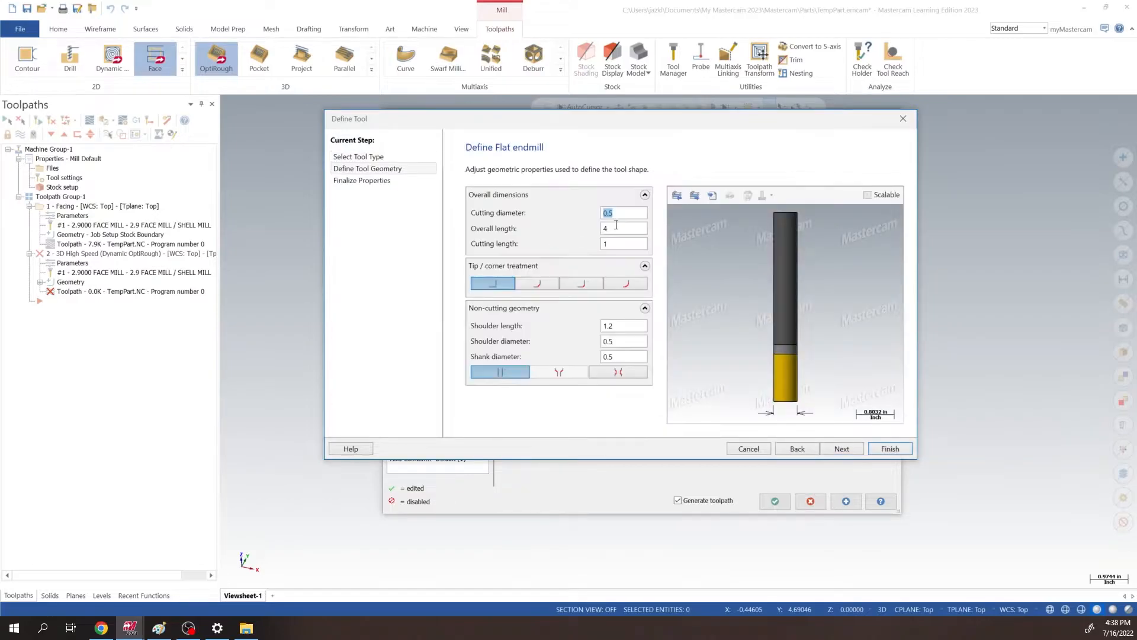
{"action": "type", "text": ".7"}
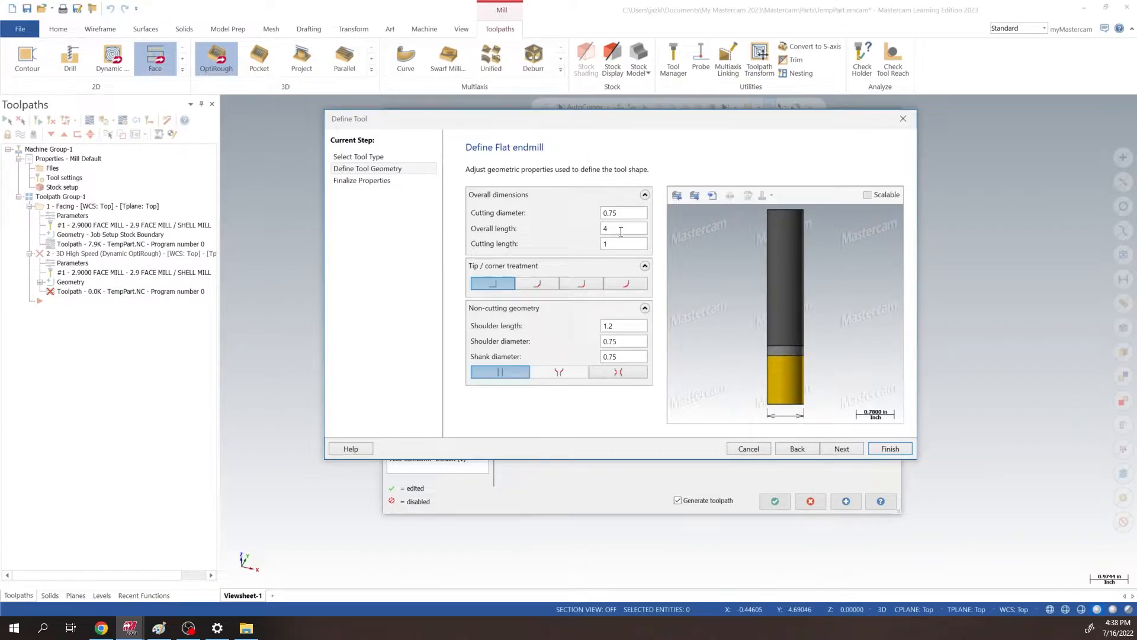
{"action": "key", "text": "Tab"}
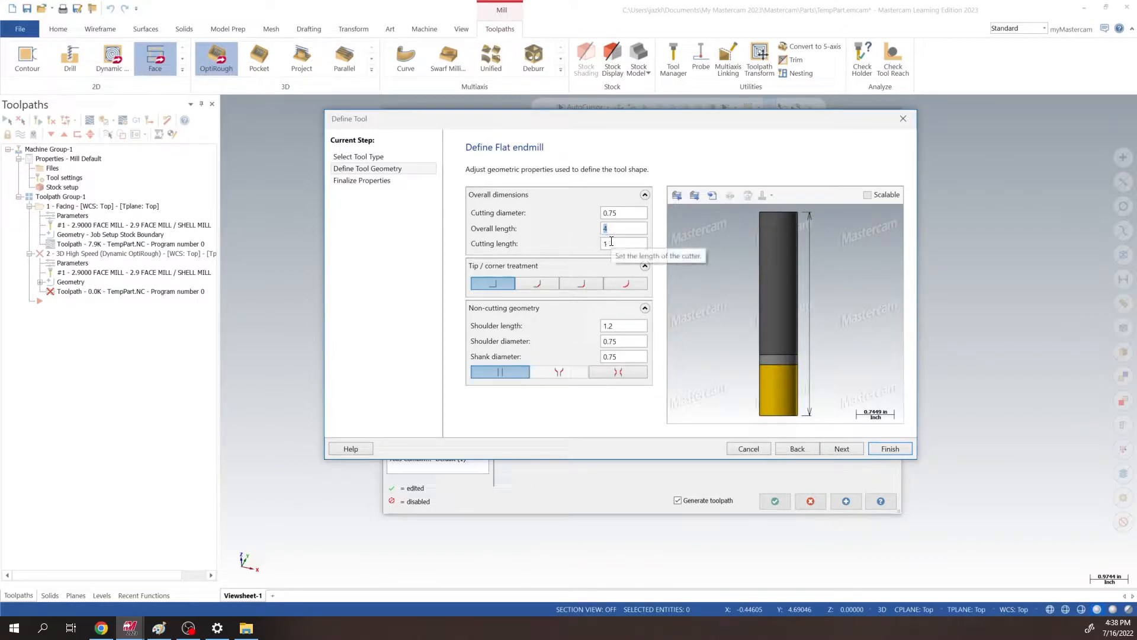
{"action": "type", "text": "6"}
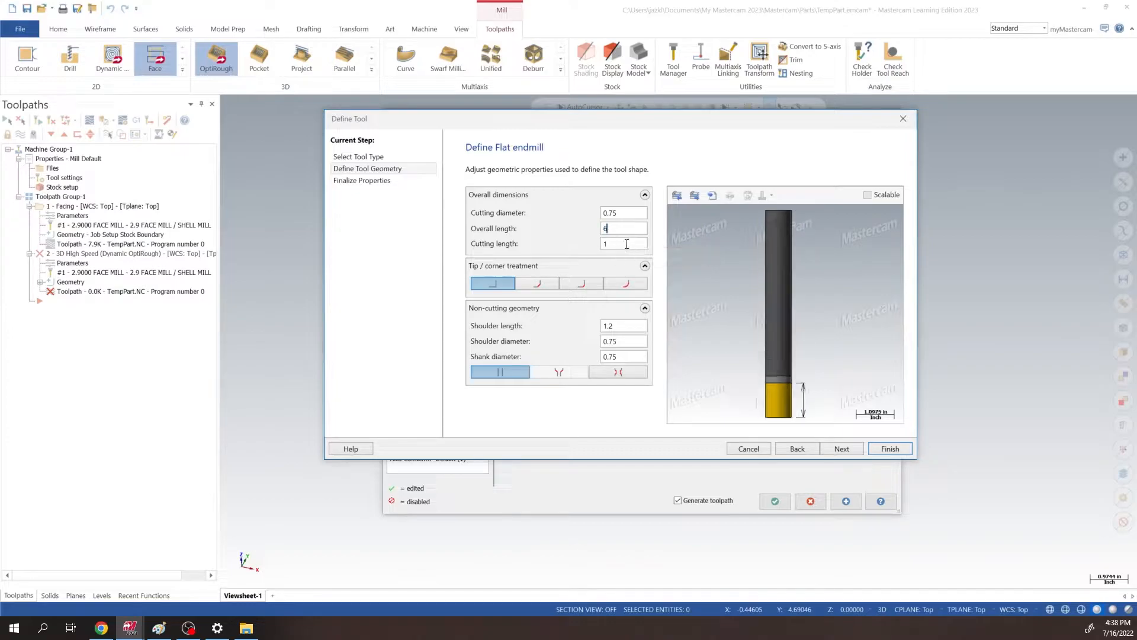
{"action": "left_click_drag", "start_coordinate": [627, 243], "coordinate": [604, 260]}
{"action": "type", "text": "2"}
{"action": "key", "text": "Tab"}
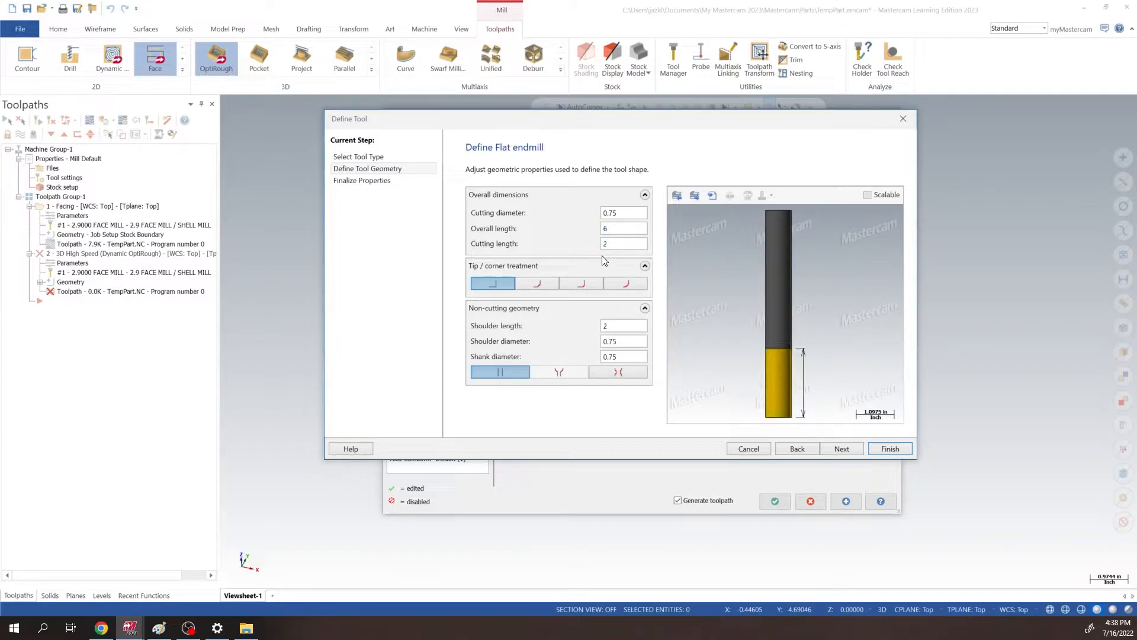
{"action": "left_click", "coordinate": [897, 452]}
{"action": "left_click", "coordinate": [899, 451]}
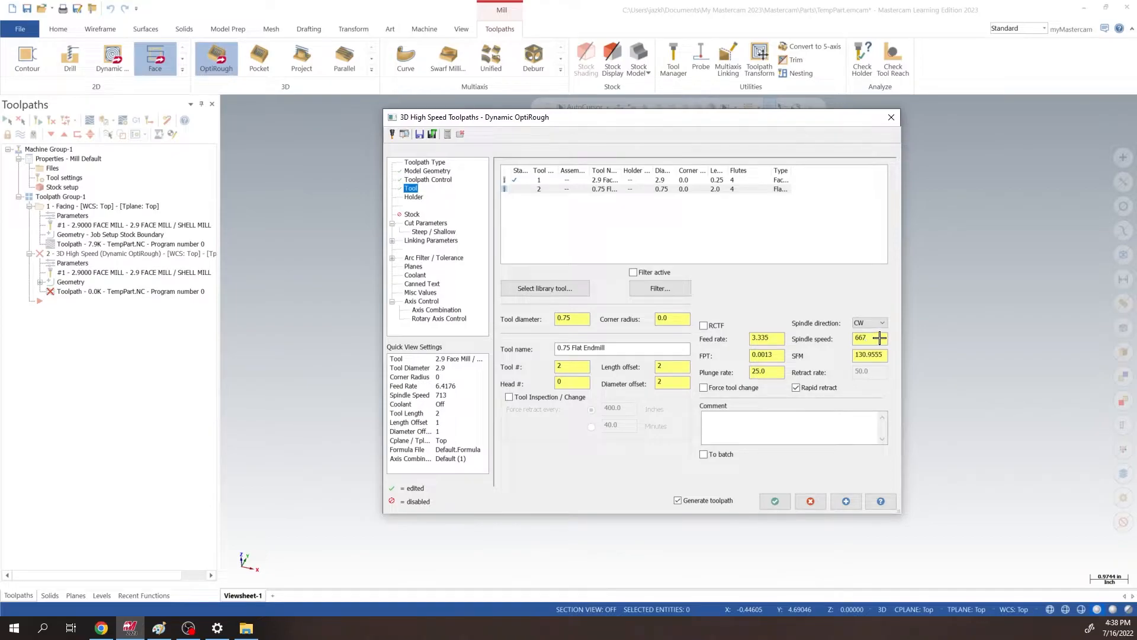
Set the flat endmill's spindle speed to 7000 and its feed rate to 60.
{"action": "double_click", "coordinate": [879, 338]}
{"action": "type", "text": "7000"}
{"action": "double_click", "coordinate": [770, 337]}
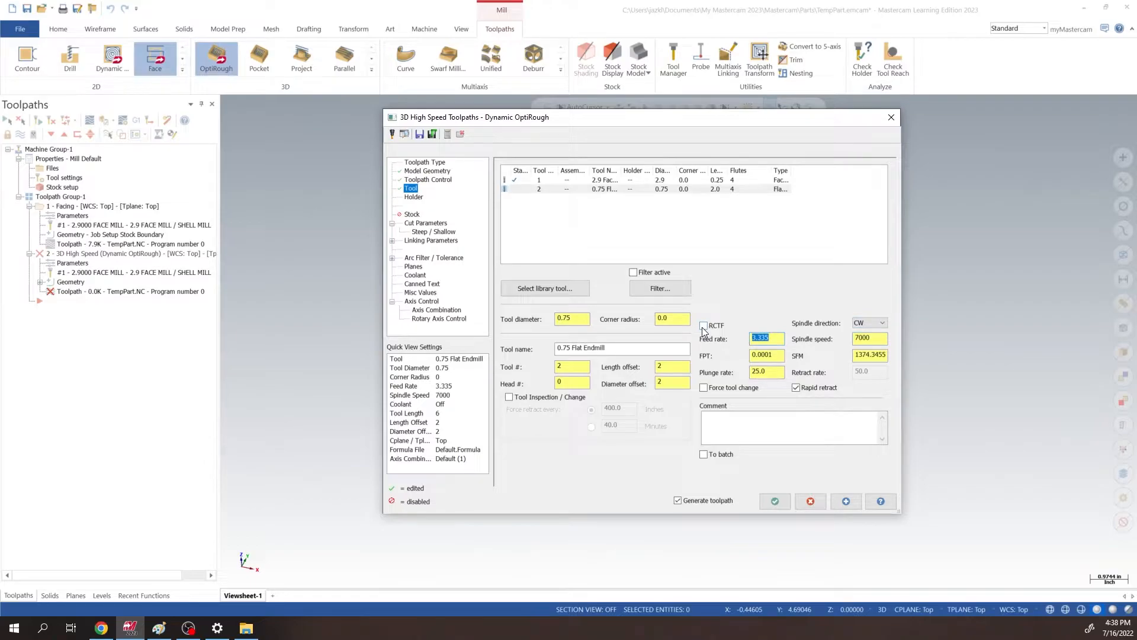
{"action": "type", "text": "60"}
In the cut parameters, set the stepover distance to 50% and the stepdown to 1, keeping the Climb cutting method.
{"action": "left_click", "coordinate": [425, 224]}
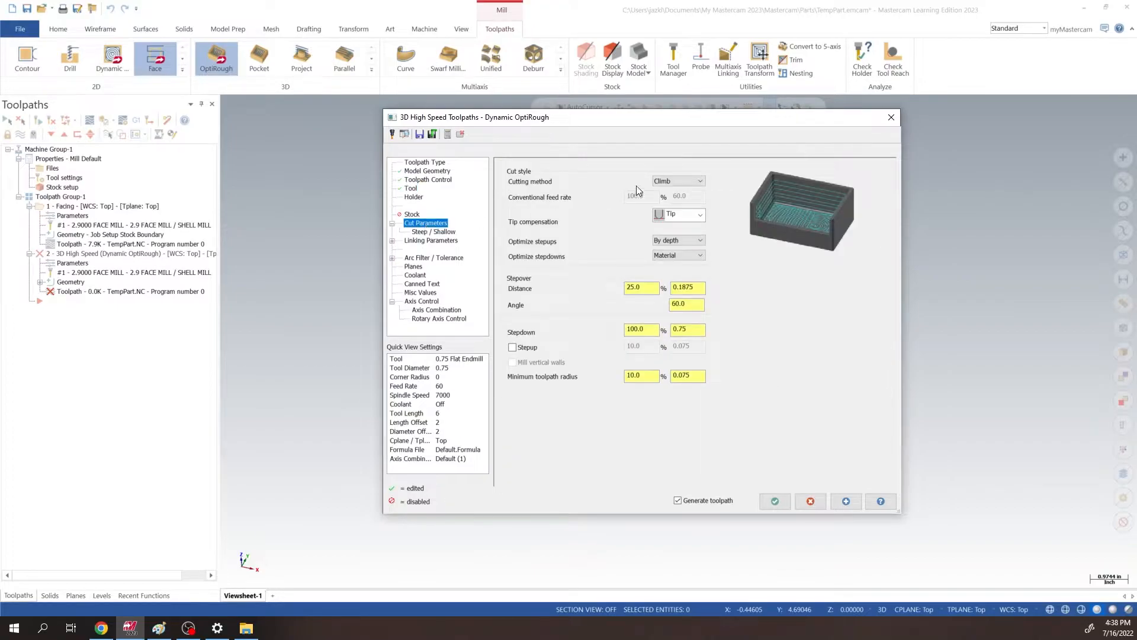
{"action": "left_click", "coordinate": [689, 183]}
{"action": "left_click_drag", "start_coordinate": [649, 287], "coordinate": [564, 284]}
{"action": "type", "text": "50"}
{"action": "key", "text": "Return"}
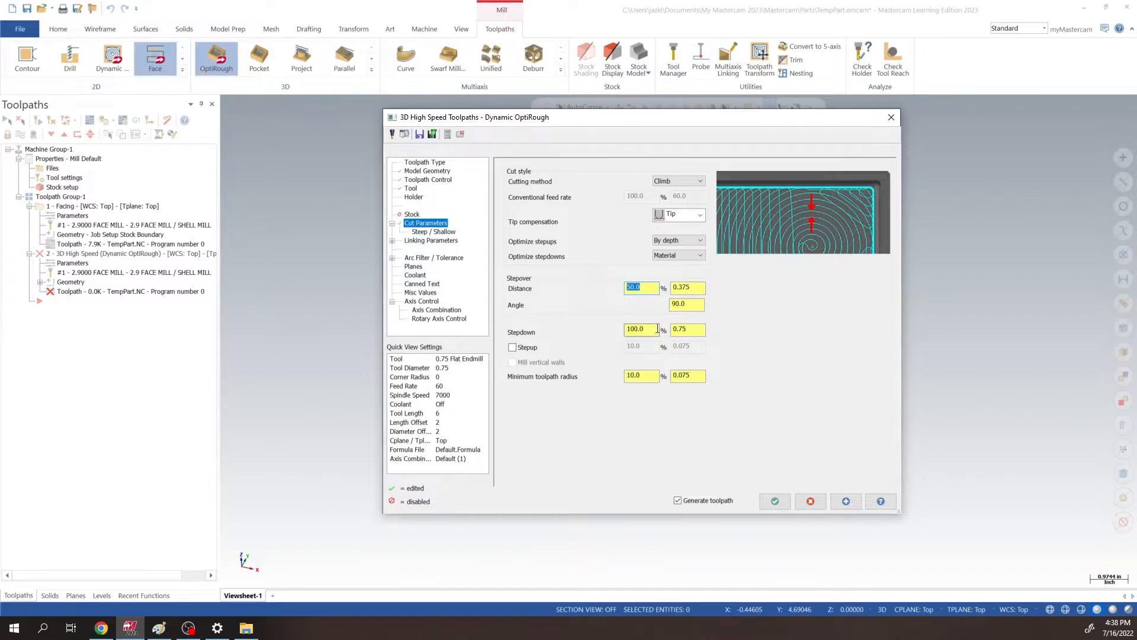
{"action": "left_click", "coordinate": [656, 329]}
{"action": "key", "text": "Tab"}
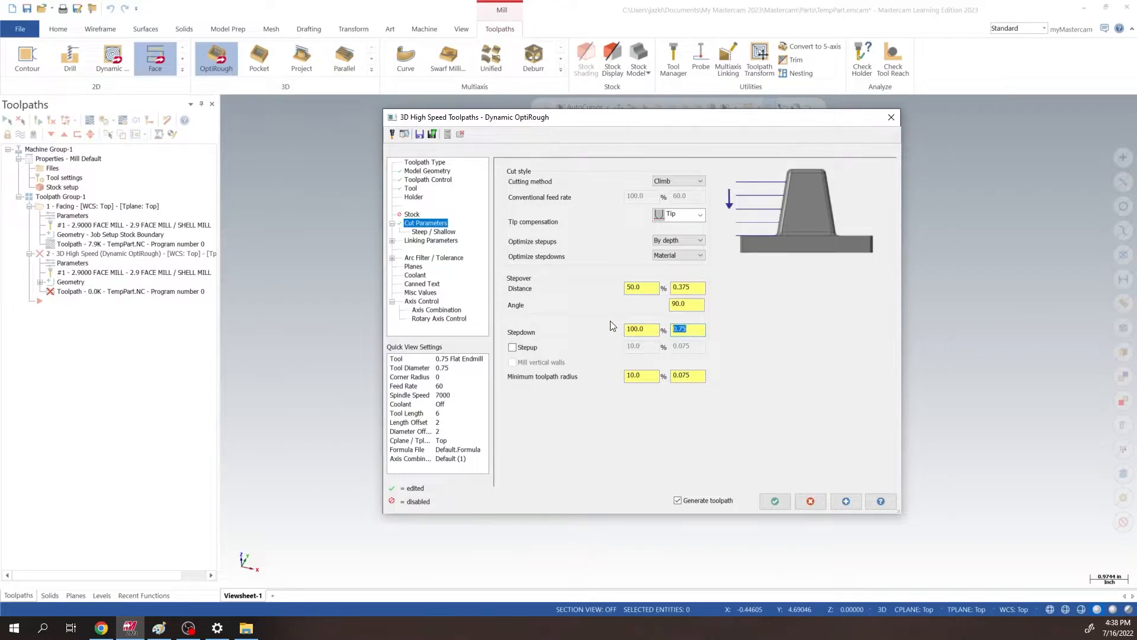
{"action": "type", "text": "1"}
{"action": "key", "text": "Return"}
Enable the maximum Z depth limit and pick its value of -2.0 from the lower edge of the part.
{"action": "left_click", "coordinate": [427, 232]}
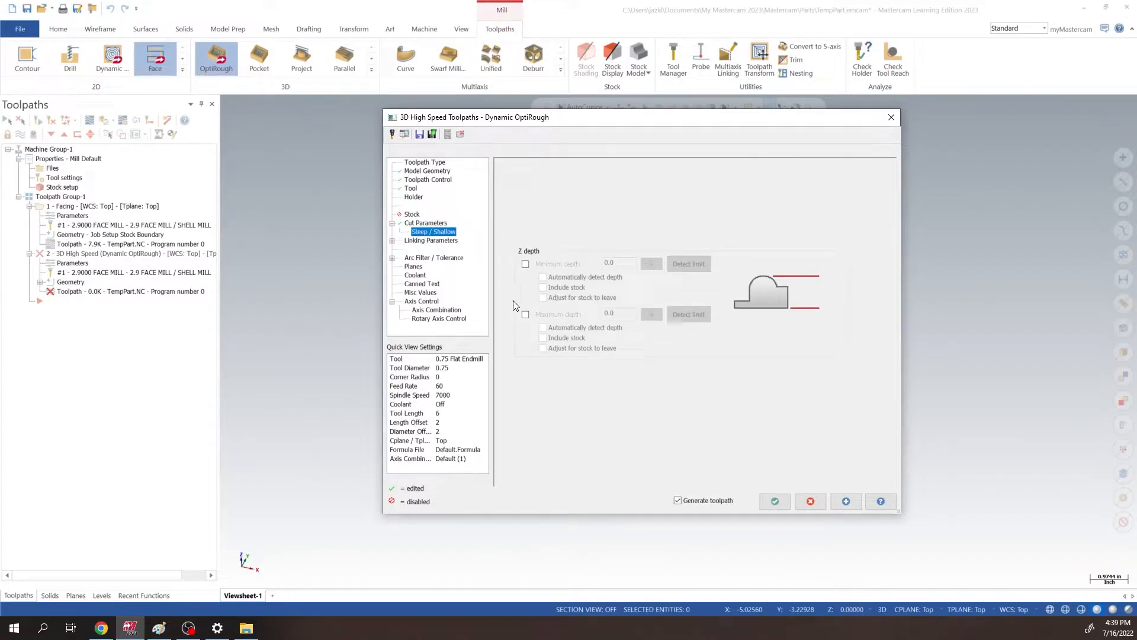
{"action": "left_click", "coordinate": [526, 314]}
{"action": "left_click", "coordinate": [651, 314]}
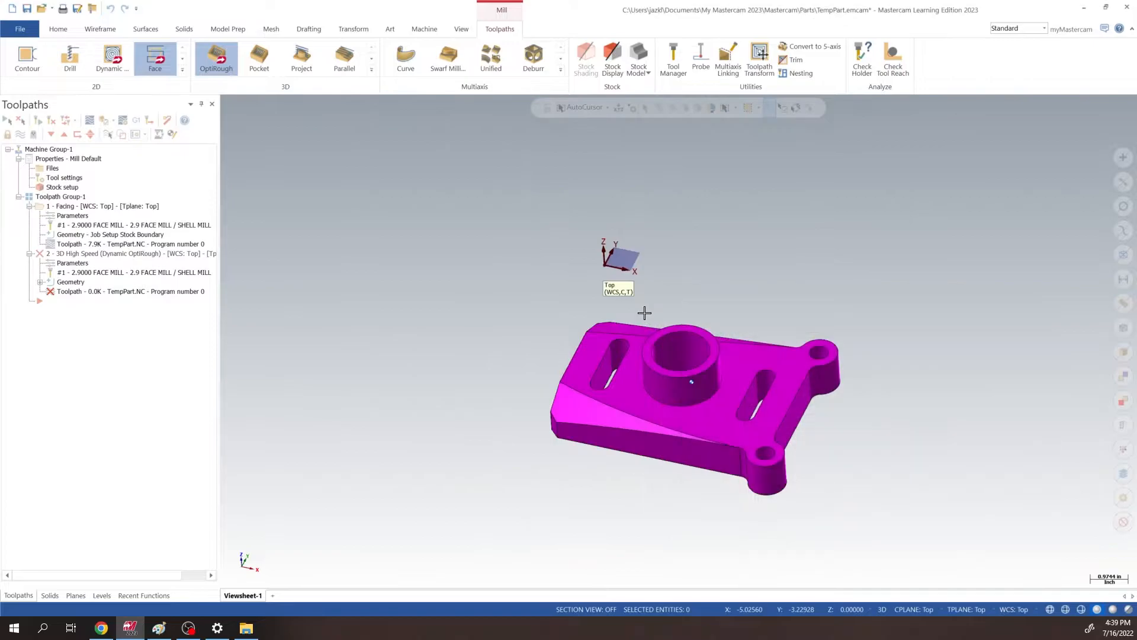
{"action": "left_click", "coordinate": [742, 478]}
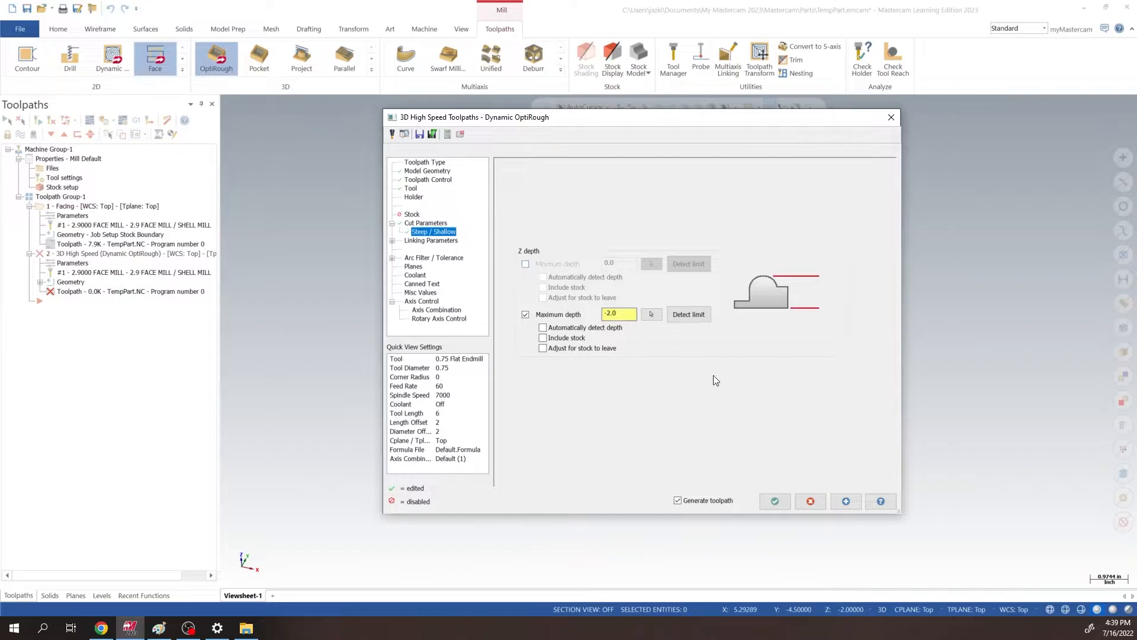
In the linking parameters, set the clearance plane to 0.5 and the retract type to Minimum Distance.
{"action": "left_click", "coordinate": [437, 241]}
{"action": "left_click_drag", "start_coordinate": [646, 179], "coordinate": [595, 178]}
{"action": "type", "text": "0.5"}
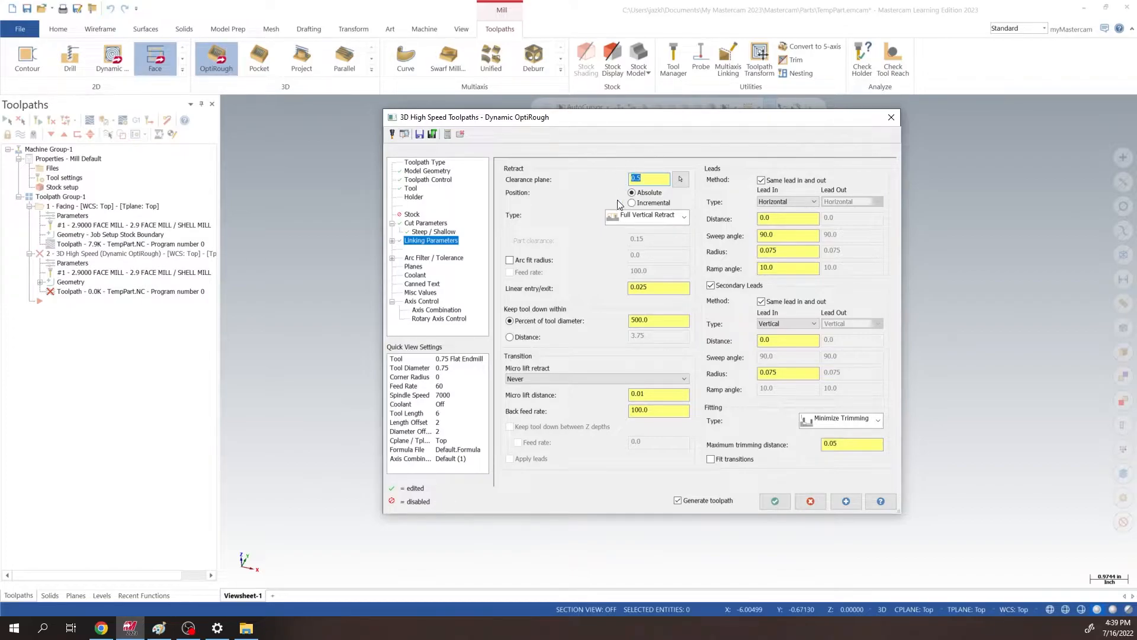
{"action": "left_click", "coordinate": [675, 219]}
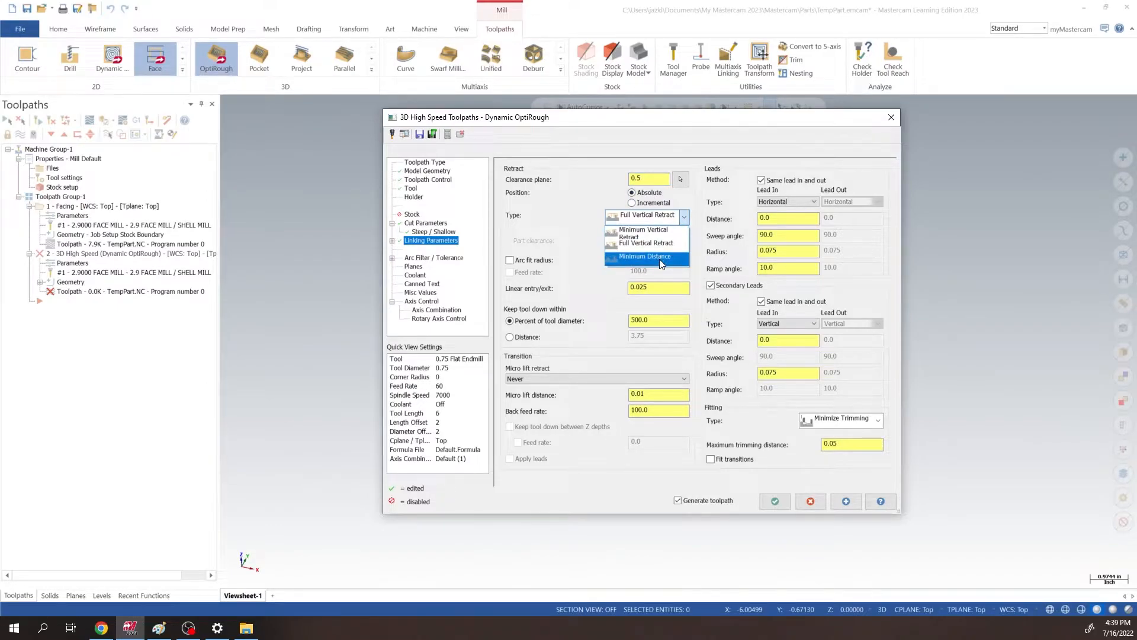
{"action": "left_click", "coordinate": [660, 258]}
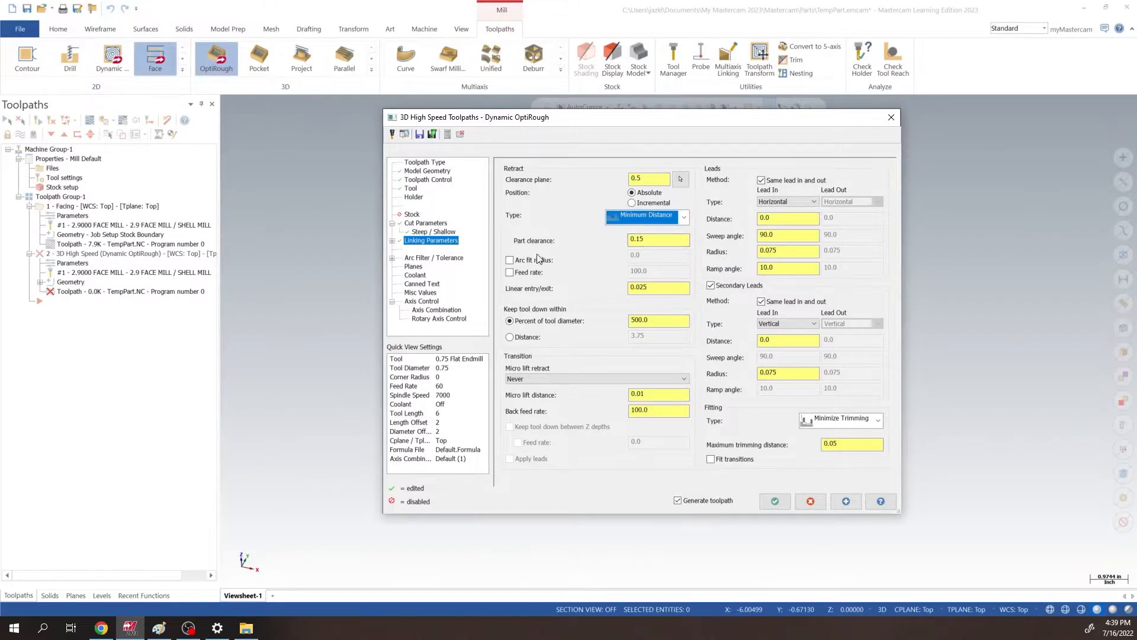
Review the part clearance, linear entry/exit and micro lift retract options in the linking parameters.
{"action": "left_click", "coordinate": [669, 243]}
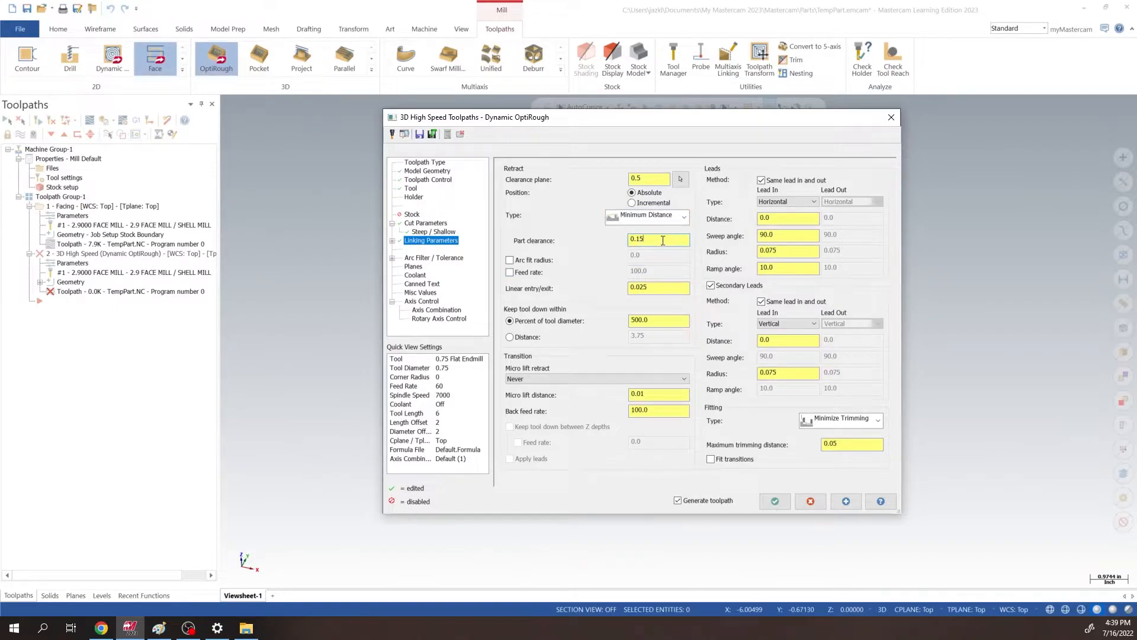
{"action": "left_click_drag", "start_coordinate": [641, 244], "coordinate": [628, 243]}
{"action": "left_click", "coordinate": [673, 244]}
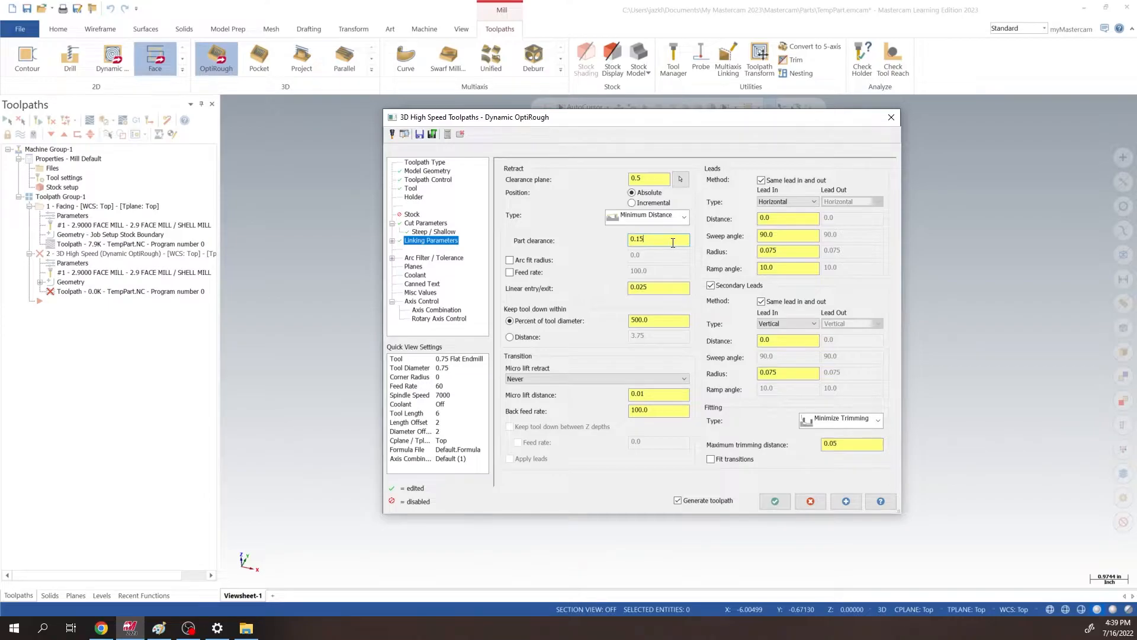
{"action": "left_click", "coordinate": [662, 291]}
{"action": "left_click_drag", "start_coordinate": [660, 290], "coordinate": [580, 287]}
{"action": "left_click", "coordinate": [670, 285]}
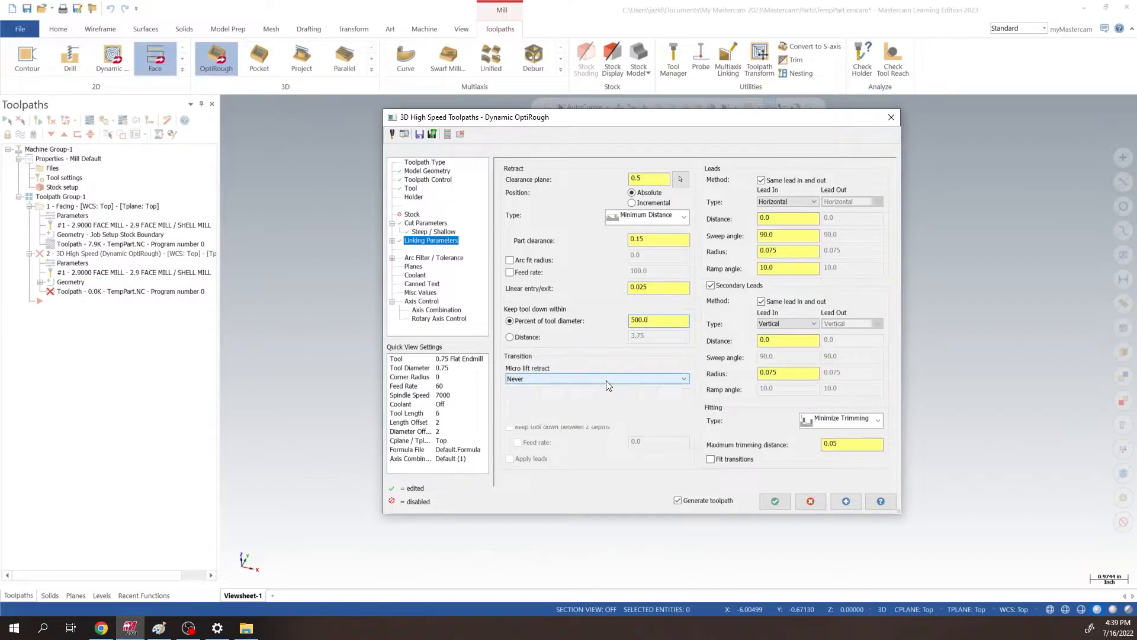
{"action": "left_click", "coordinate": [606, 380]}
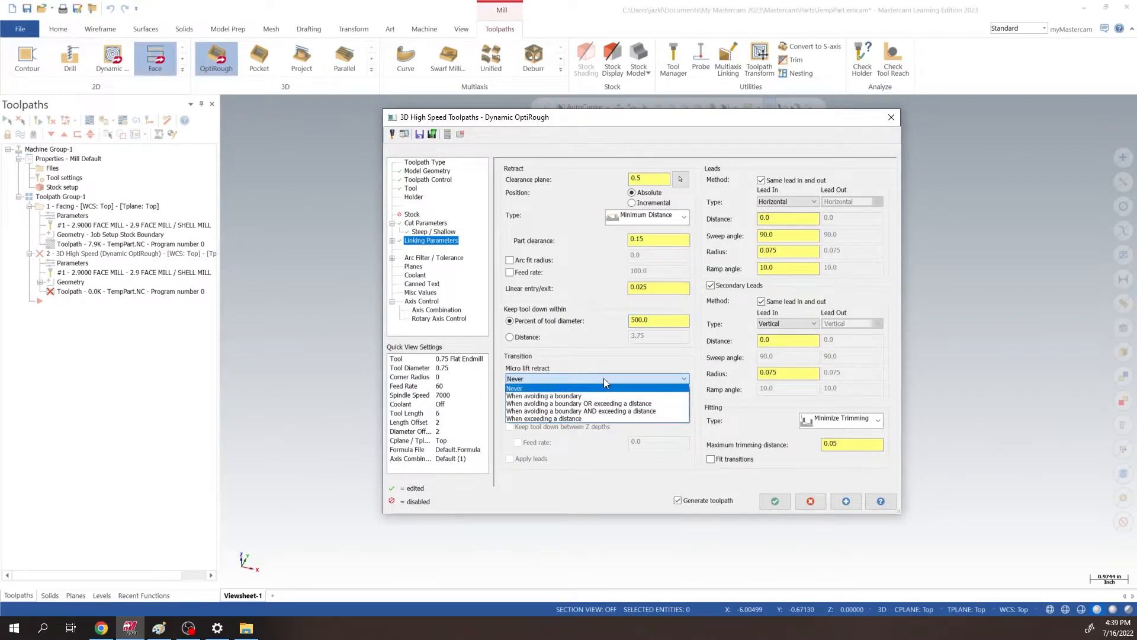
{"action": "left_click", "coordinate": [603, 378]}
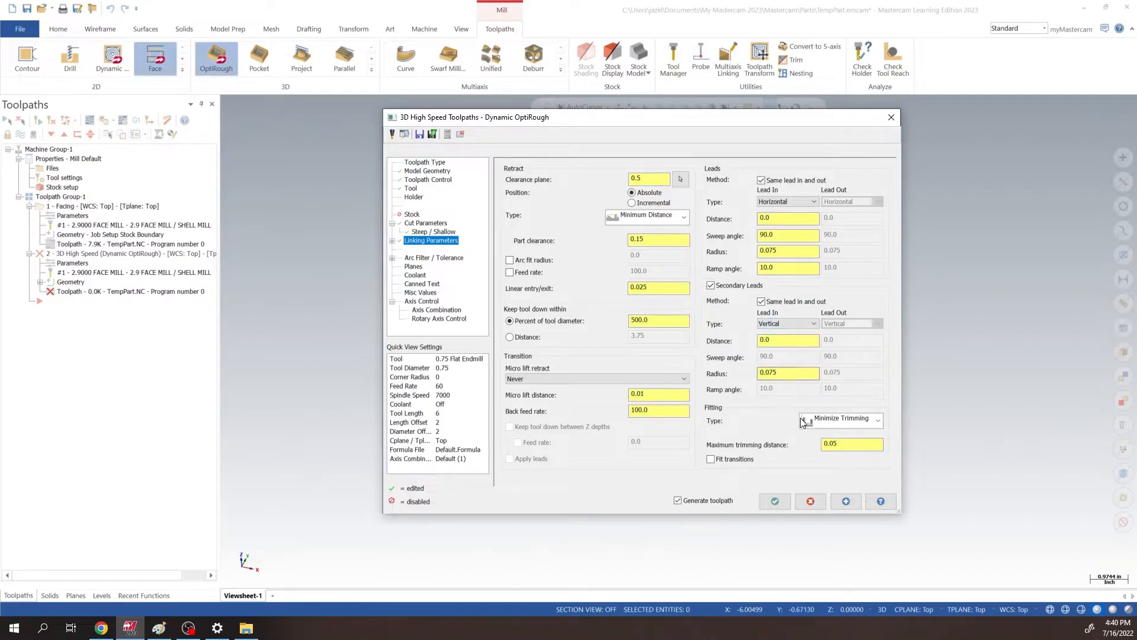
Set the fitting type of the leads to Machine Entire Pass.
{"action": "left_click", "coordinate": [835, 421]}
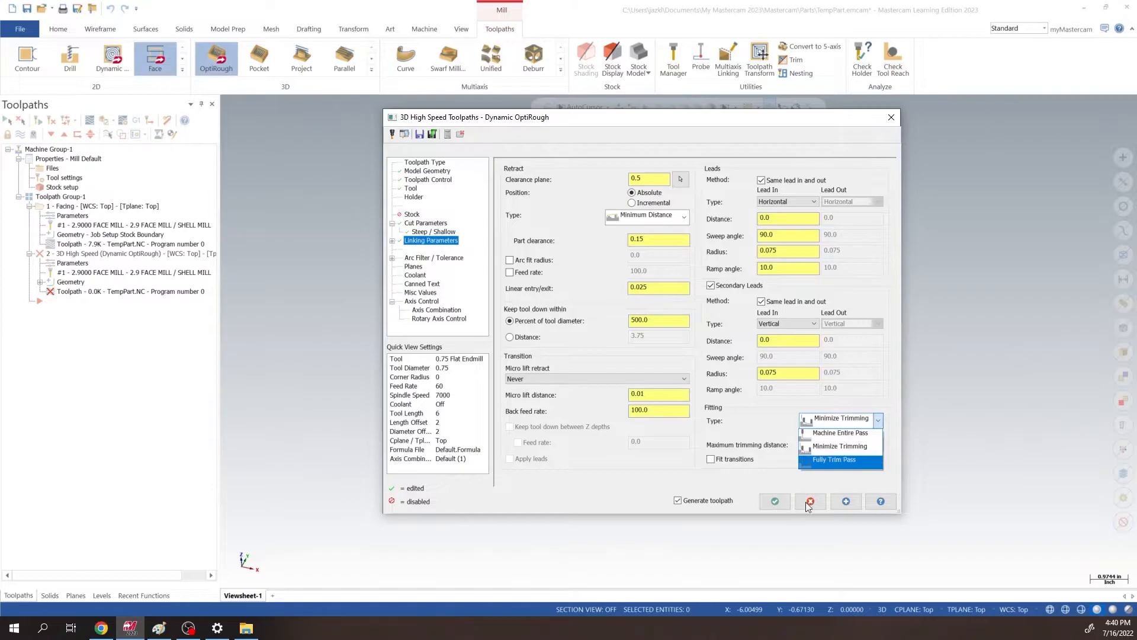
{"action": "left_click", "coordinate": [837, 434]}
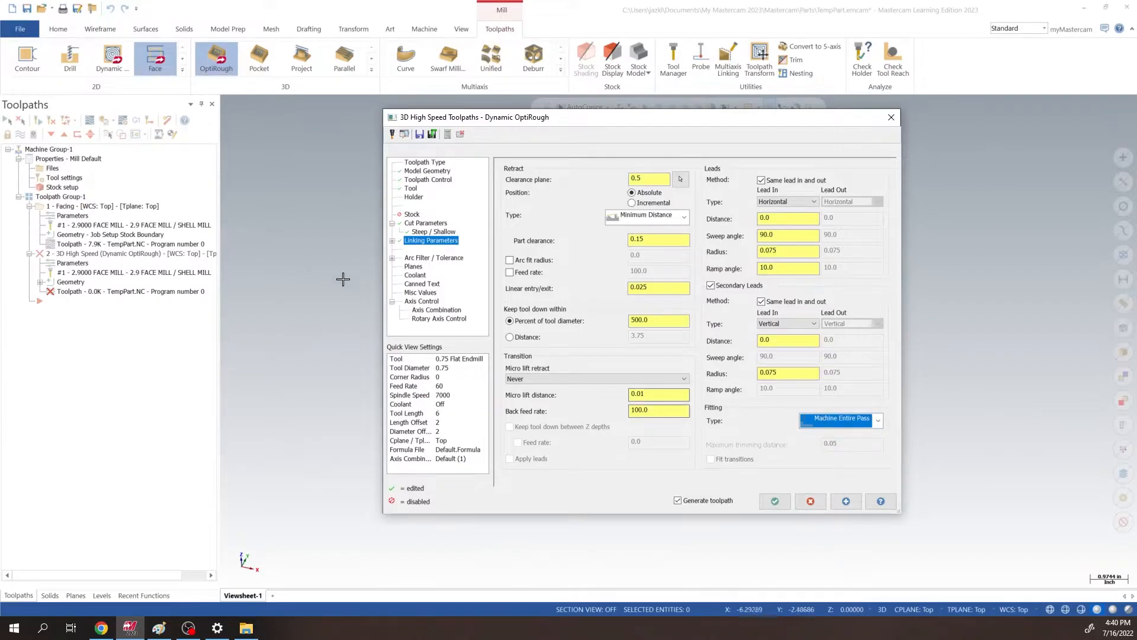
Check the planes settings and switch flood coolant on for the roughing toolpath.
{"action": "left_click", "coordinate": [414, 268]}
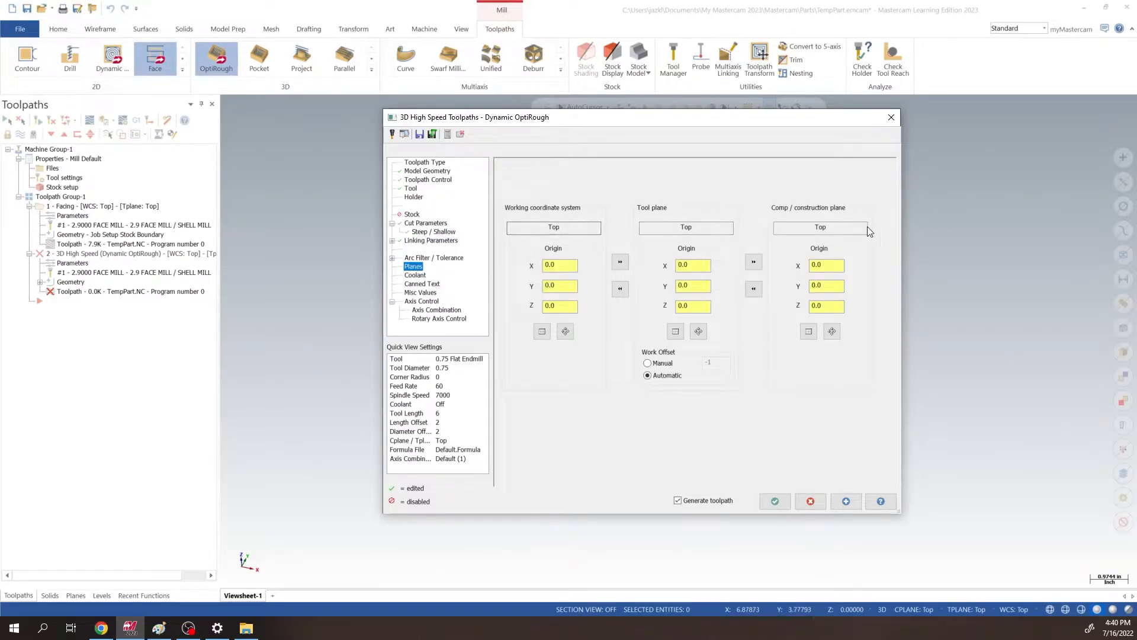
{"action": "left_click_drag", "start_coordinate": [722, 122], "coordinate": [826, 148]}
{"action": "left_click_drag", "start_coordinate": [748, 146], "coordinate": [658, 131]}
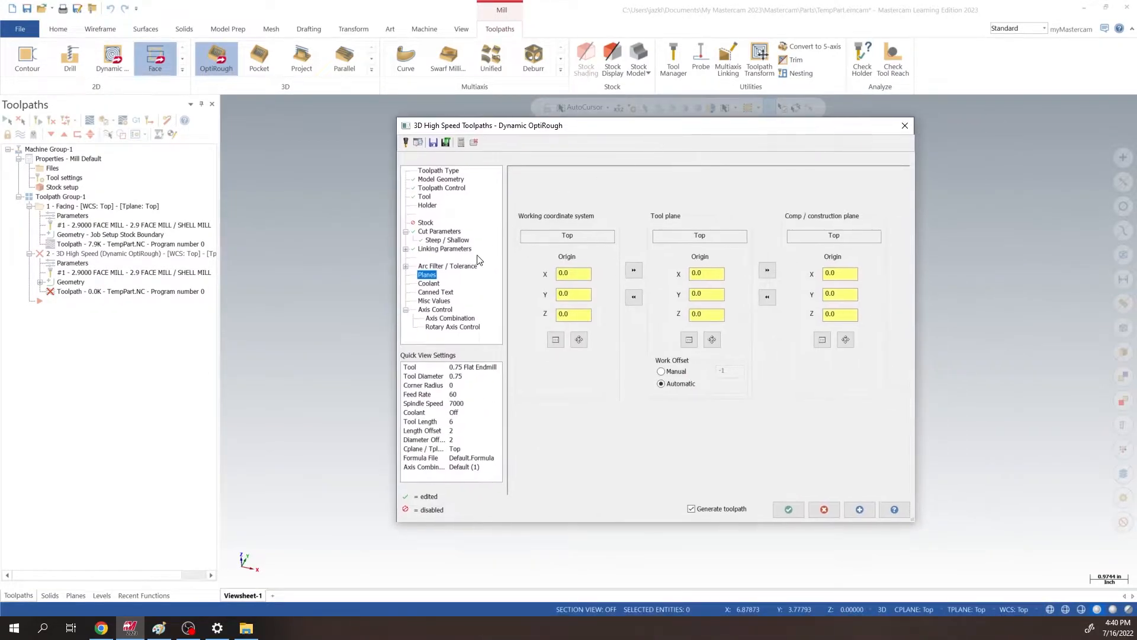
{"action": "left_click", "coordinate": [431, 284]}
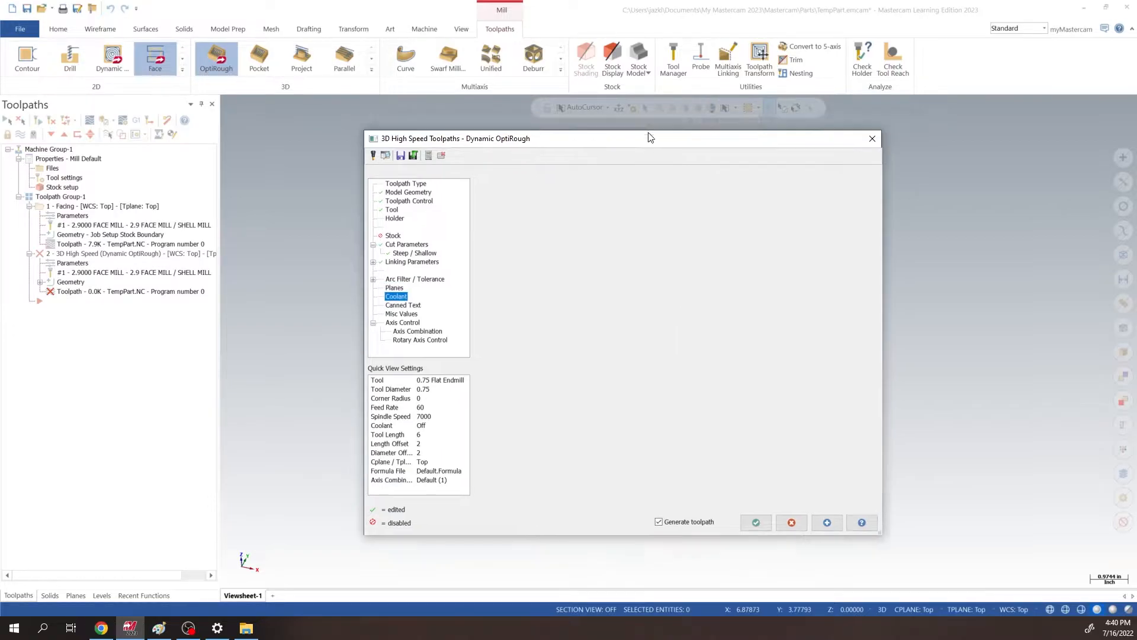
{"action": "left_click", "coordinate": [683, 251]}
{"action": "left_click", "coordinate": [678, 259]}
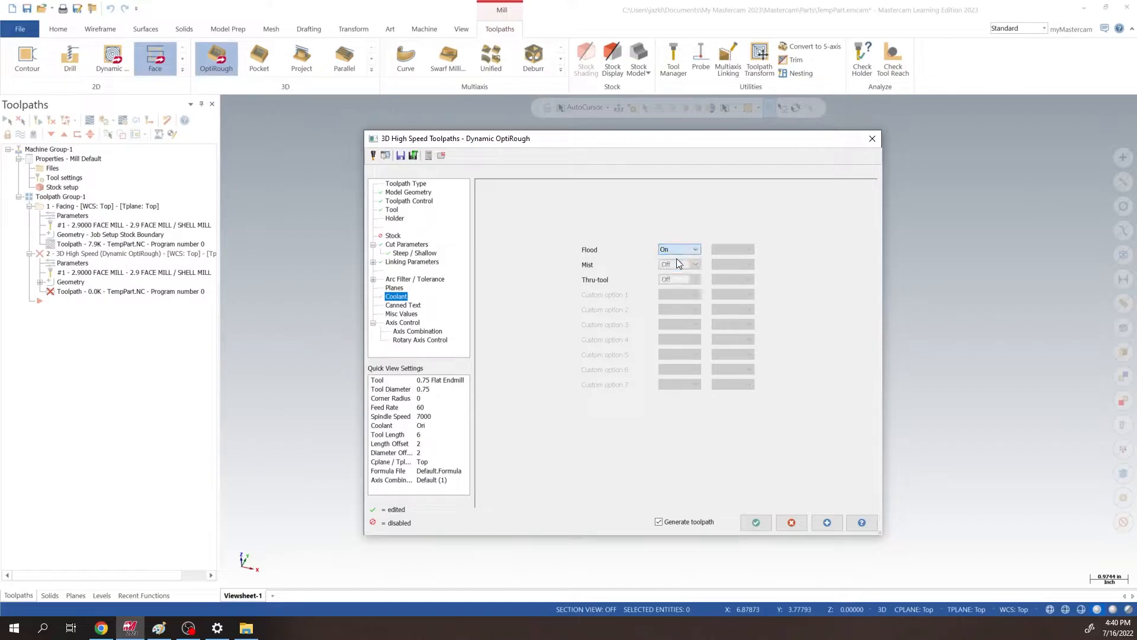
Generate the Dynamic OptiRough toolpath and turn off the toolpath display for the whole toolpath group.
{"action": "left_click", "coordinate": [828, 523]}
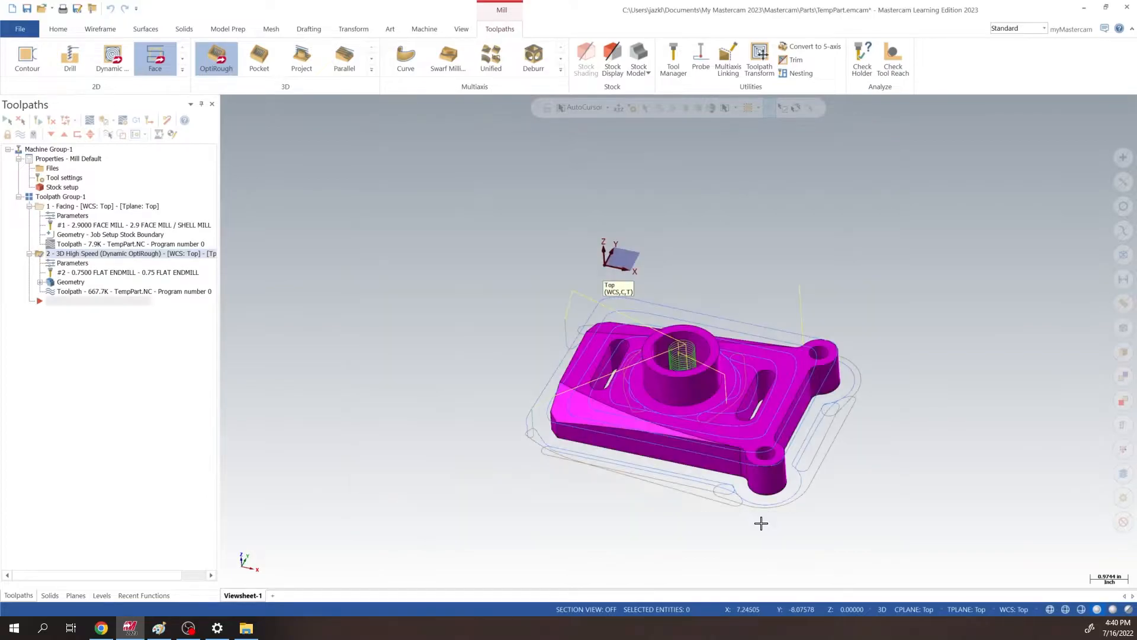
{"action": "middle_click_drag", "start_coordinate": [806, 308], "coordinate": [719, 277]}
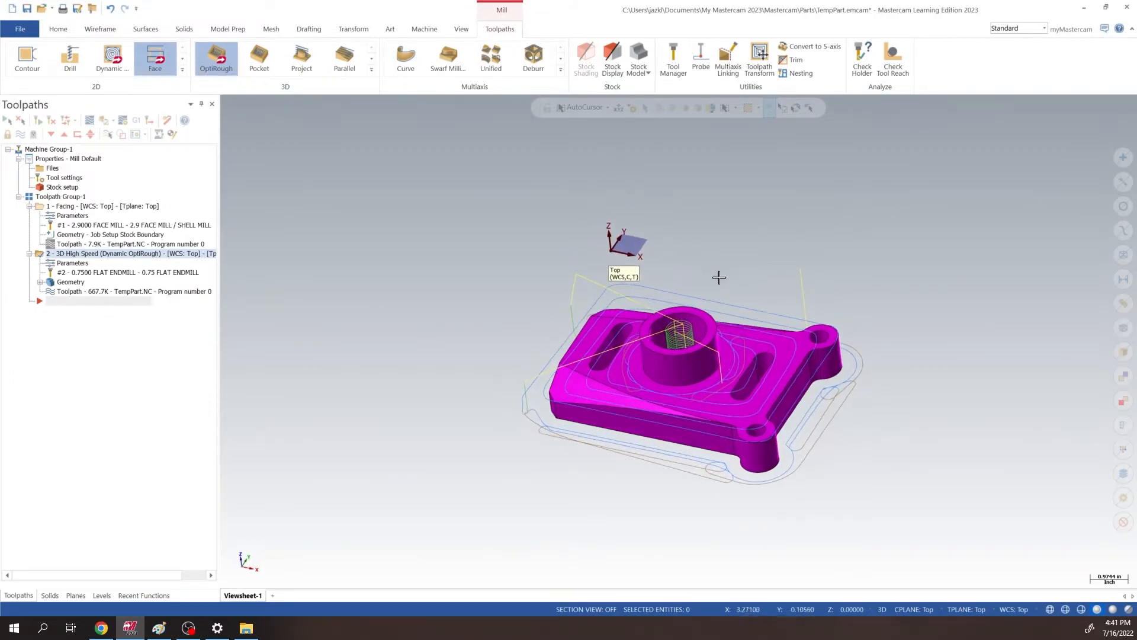
{"action": "left_click", "coordinate": [63, 198]}
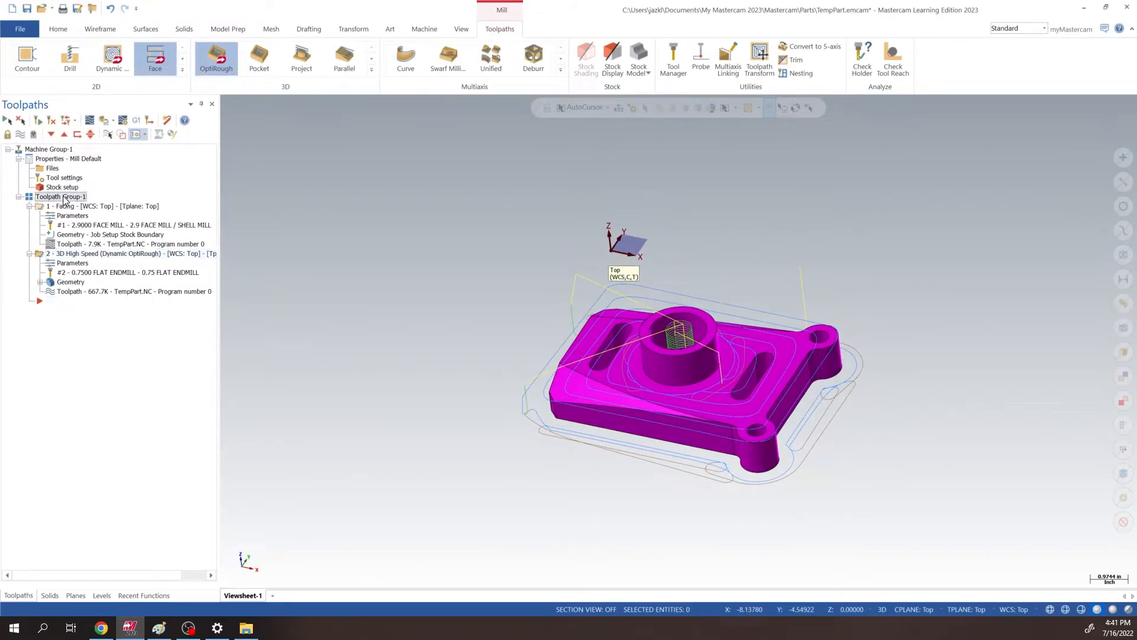
{"action": "left_click", "coordinate": [21, 136]}
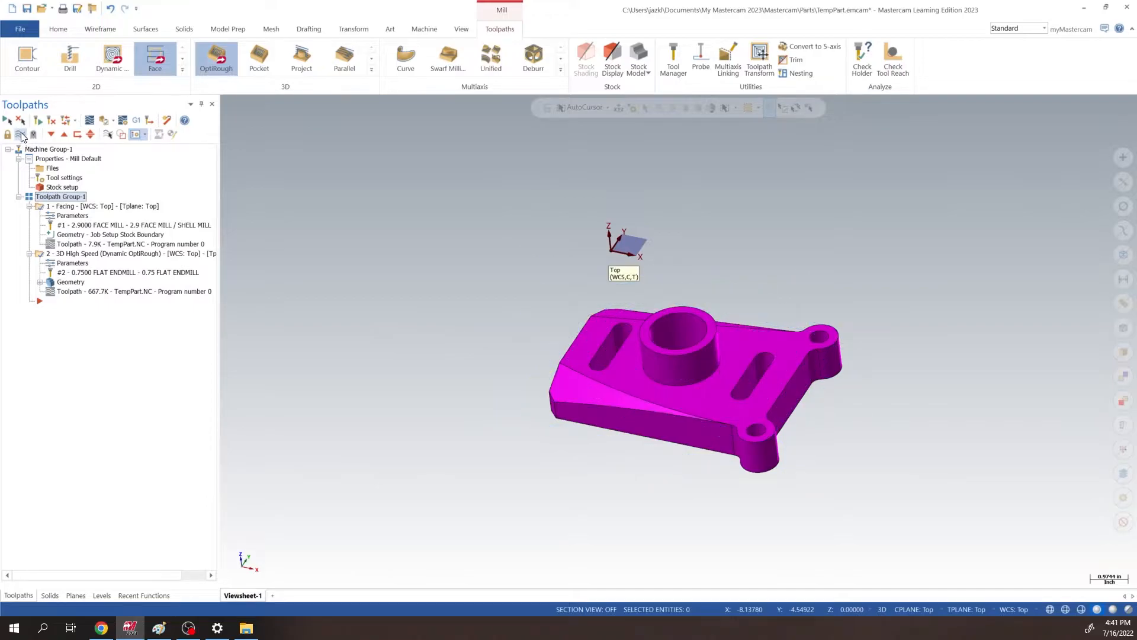
Hide the plane gnomons in the graphics view.
{"action": "right_click", "coordinate": [757, 199]}
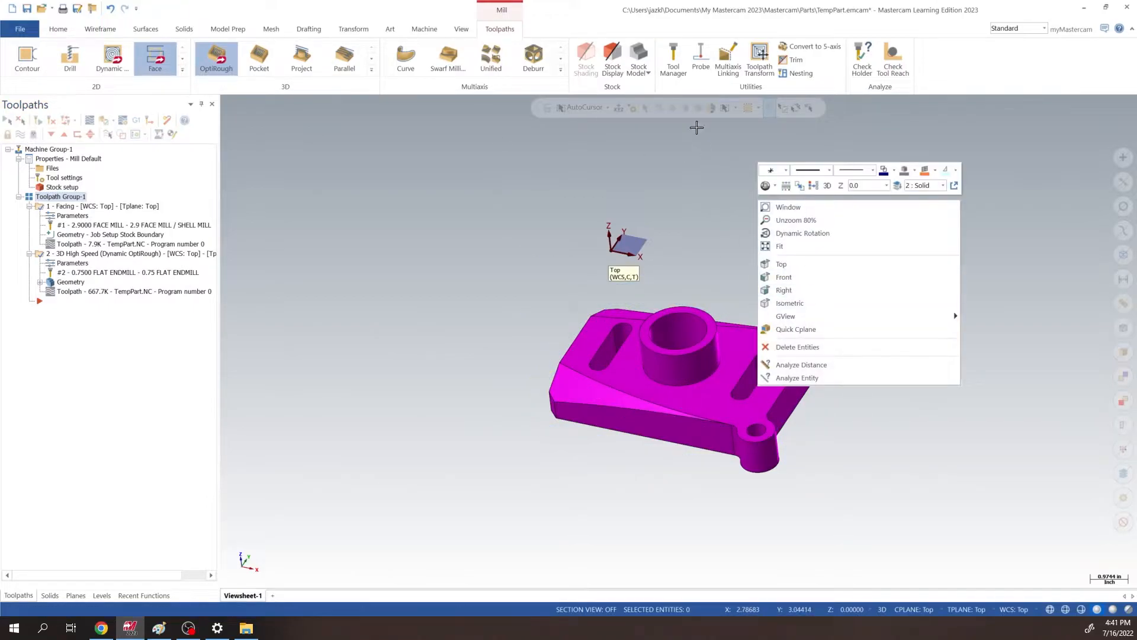
{"action": "left_click", "coordinate": [461, 29]}
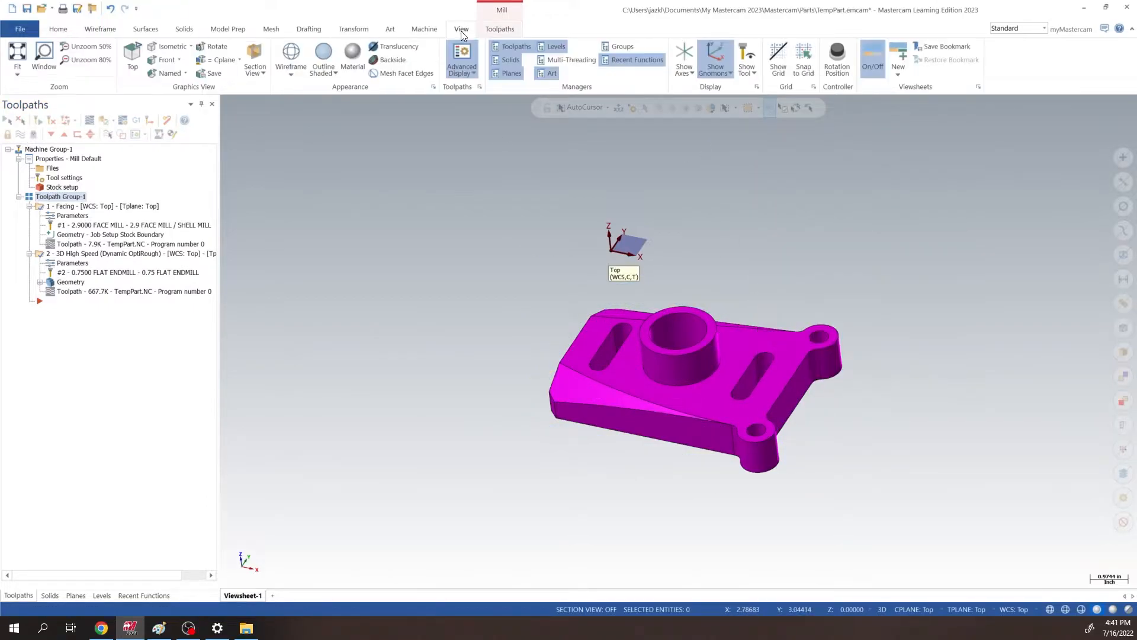
{"action": "left_click", "coordinate": [716, 54]}
{"action": "middle_click_drag", "start_coordinate": [727, 225], "coordinate": [653, 266]}
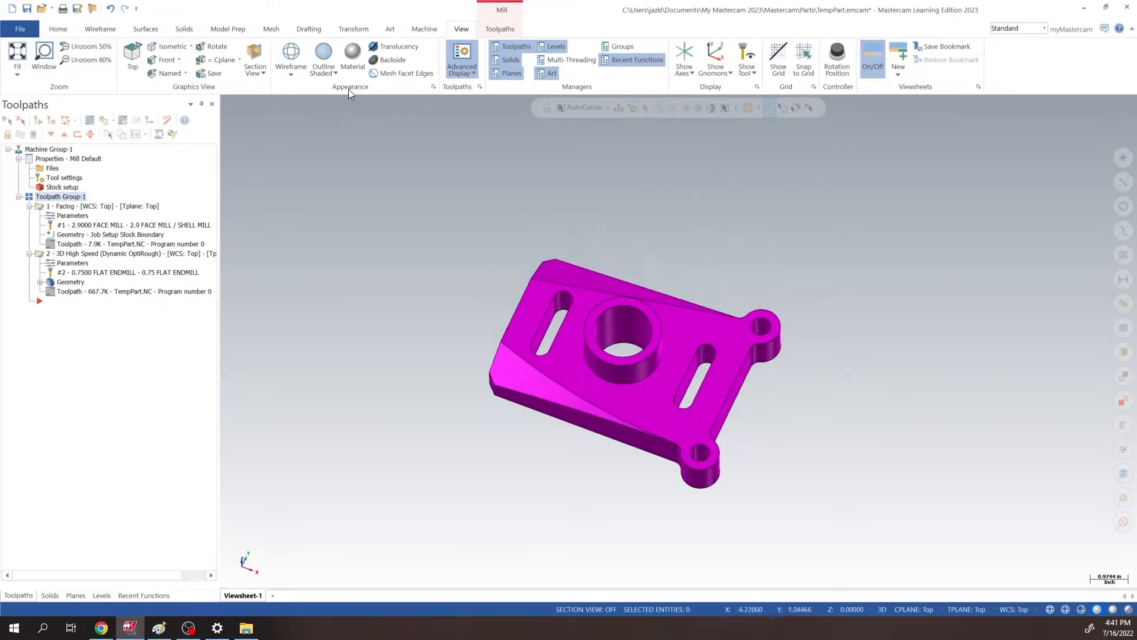
Start a 2D Contour toolpath using a solid chain around the outer bottom edge of the part.
{"action": "left_click", "coordinate": [497, 30]}
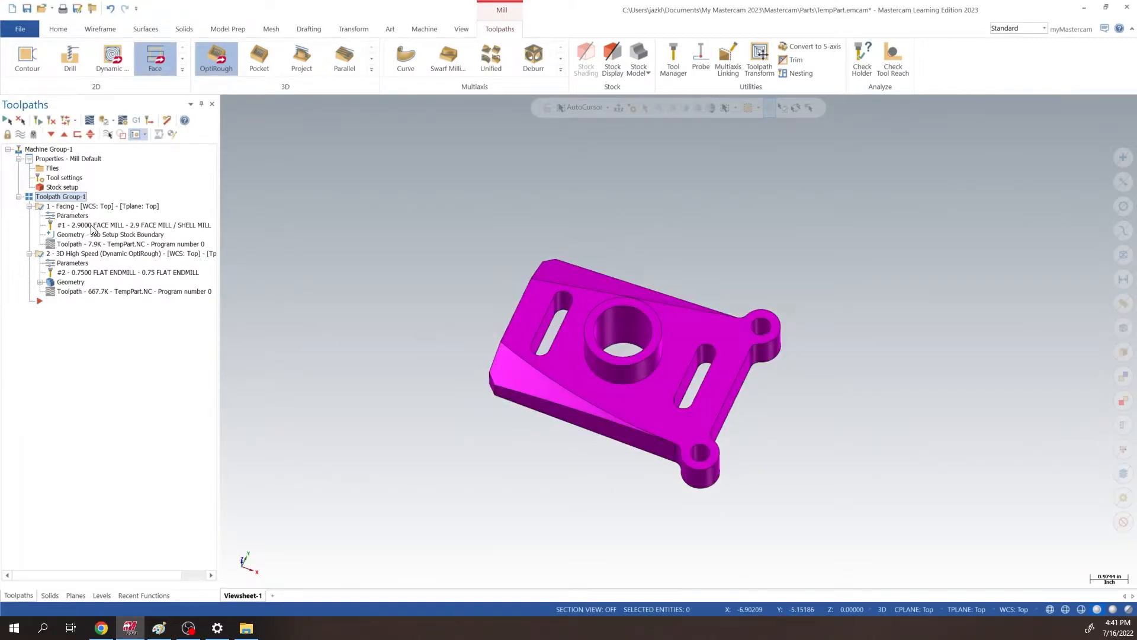
{"action": "scroll", "coordinate": [720, 443], "scroll_direction": "down", "scroll_amount": 1}
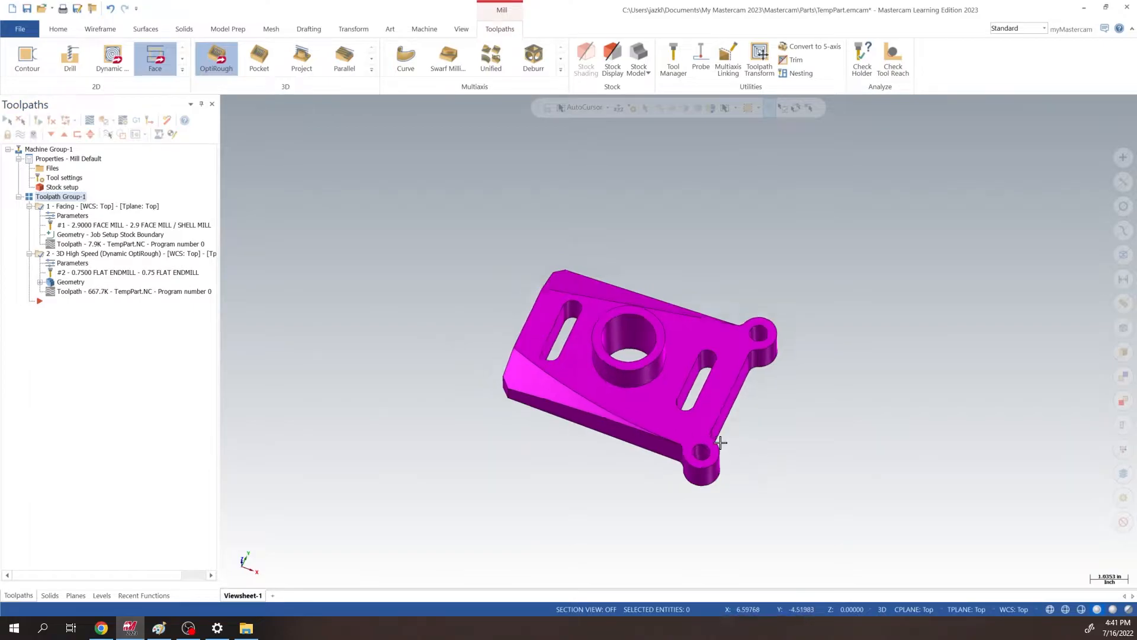
{"action": "scroll", "coordinate": [740, 385], "scroll_direction": "up", "scroll_amount": 5}
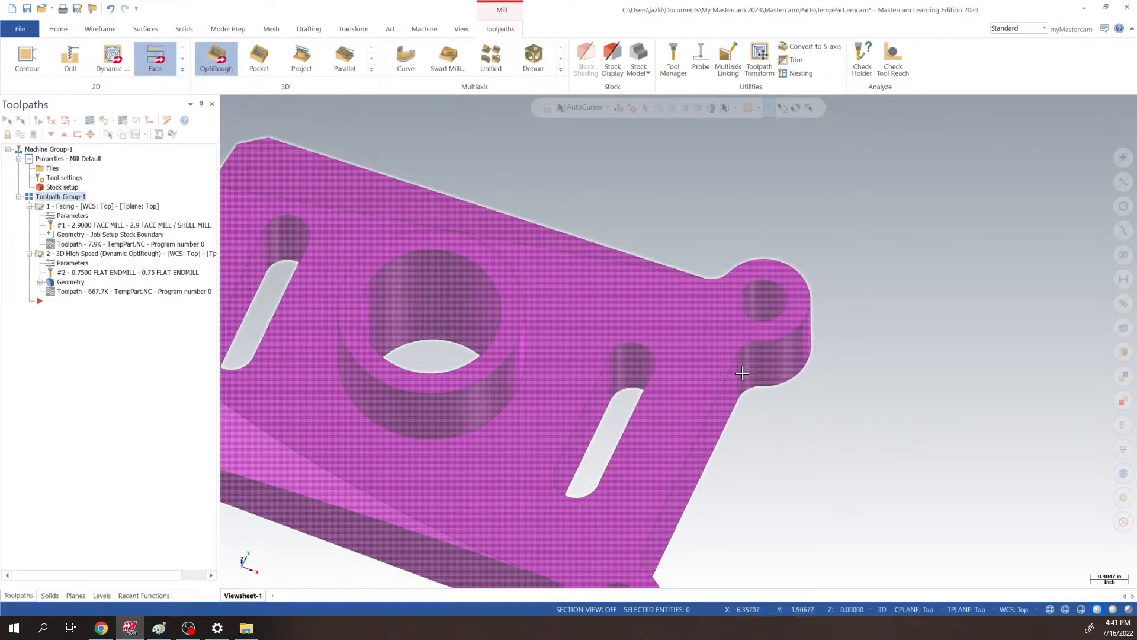
{"action": "scroll", "coordinate": [744, 370], "scroll_direction": "down", "scroll_amount": 1}
{"action": "scroll", "coordinate": [739, 312], "scroll_direction": "down", "scroll_amount": 2}
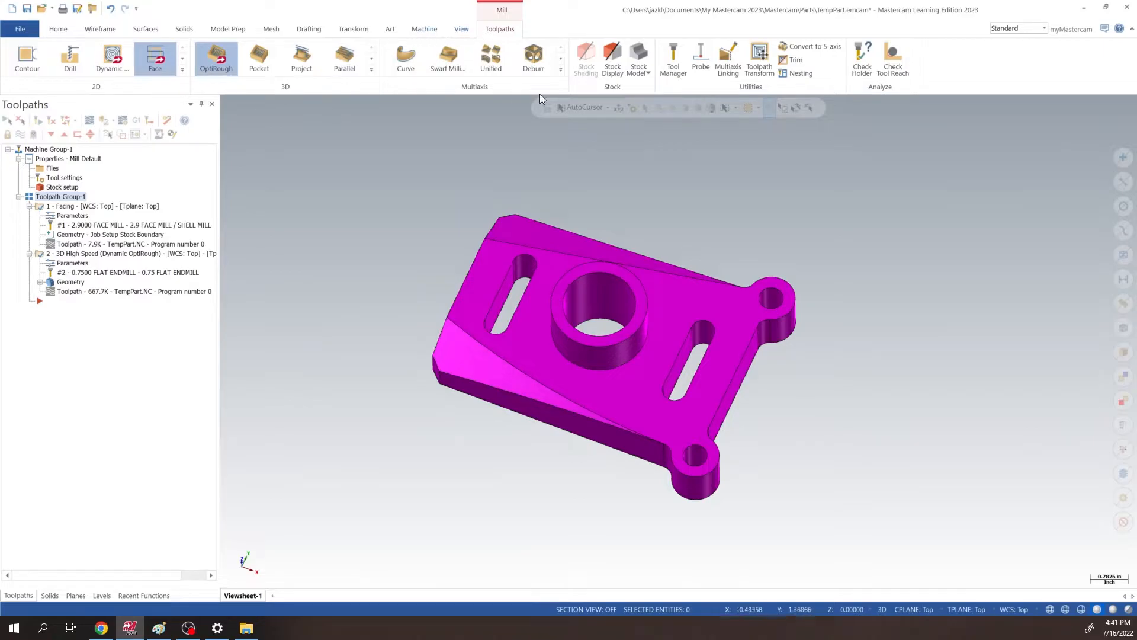
{"action": "left_click", "coordinate": [30, 65]}
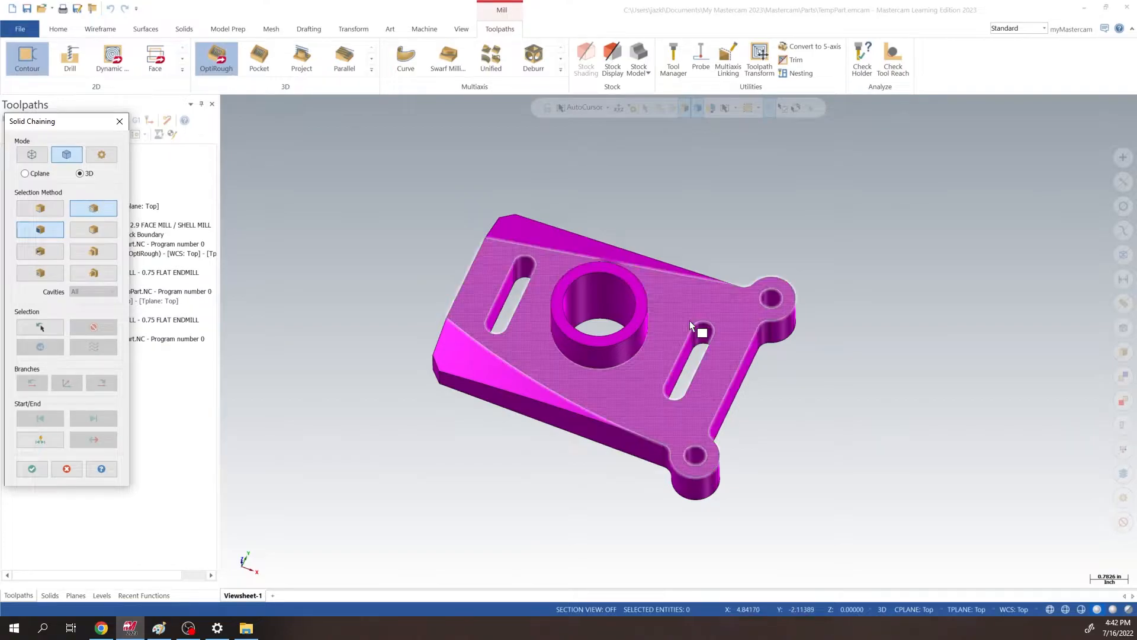
{"action": "middle_click_drag", "start_coordinate": [736, 309], "coordinate": [731, 267]}
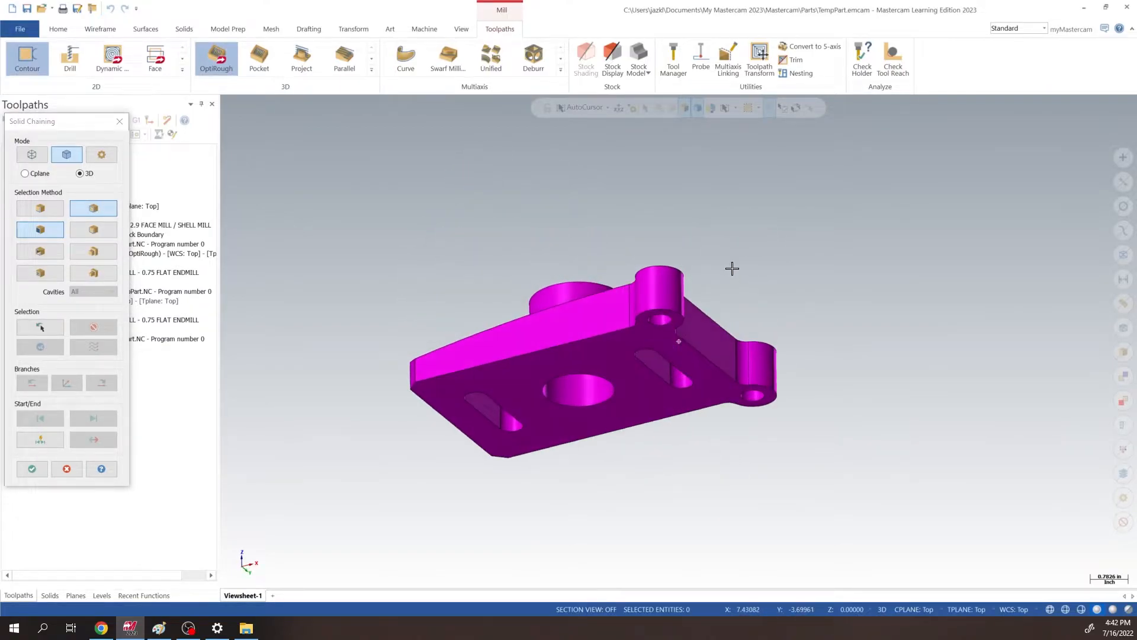
{"action": "left_click", "coordinate": [612, 333]}
{"action": "middle_click_drag", "start_coordinate": [660, 199], "coordinate": [684, 403]}
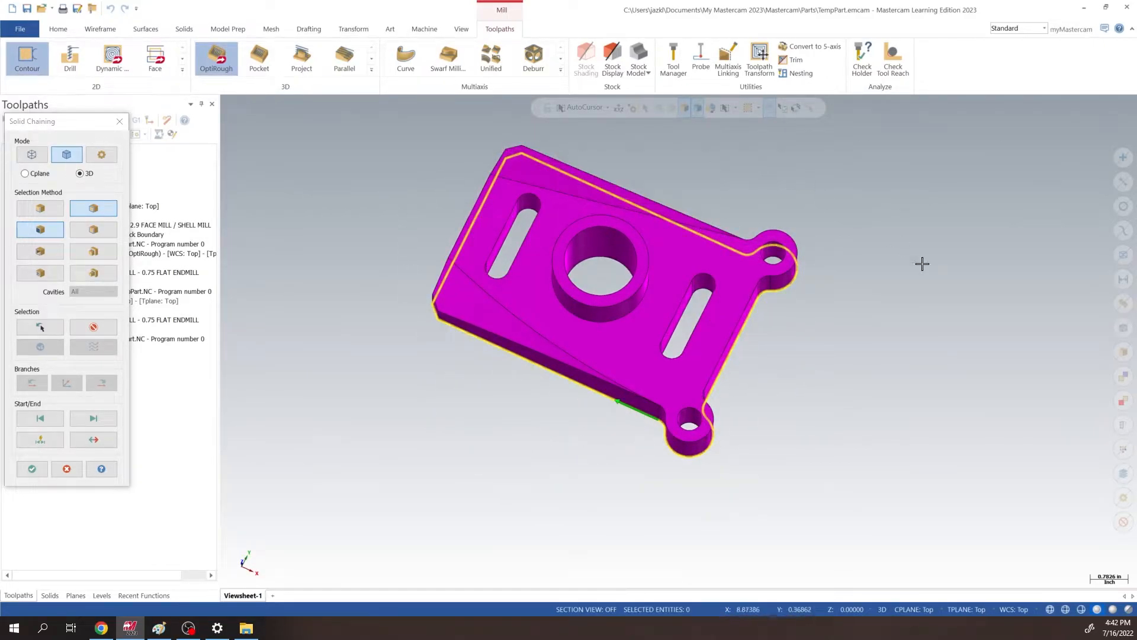
{"action": "left_click", "coordinate": [31, 474]}
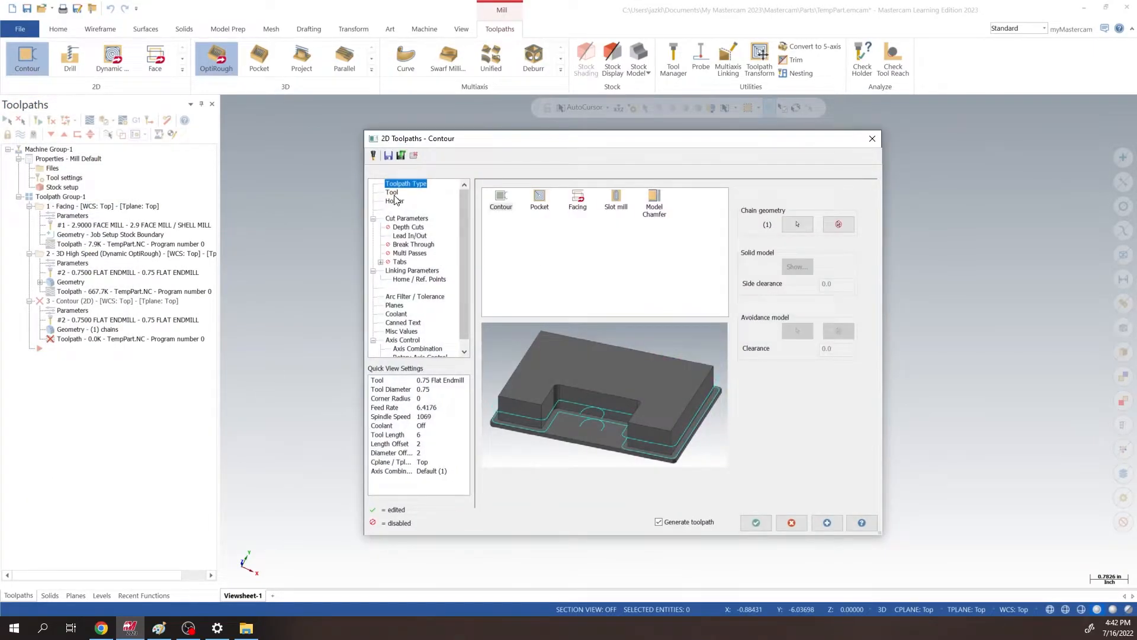
Create a new 0.5 flat endmill with a cutting length of 2 for the contour toolpath.
{"action": "left_click", "coordinate": [396, 195]}
{"action": "right_click", "coordinate": [556, 243]}
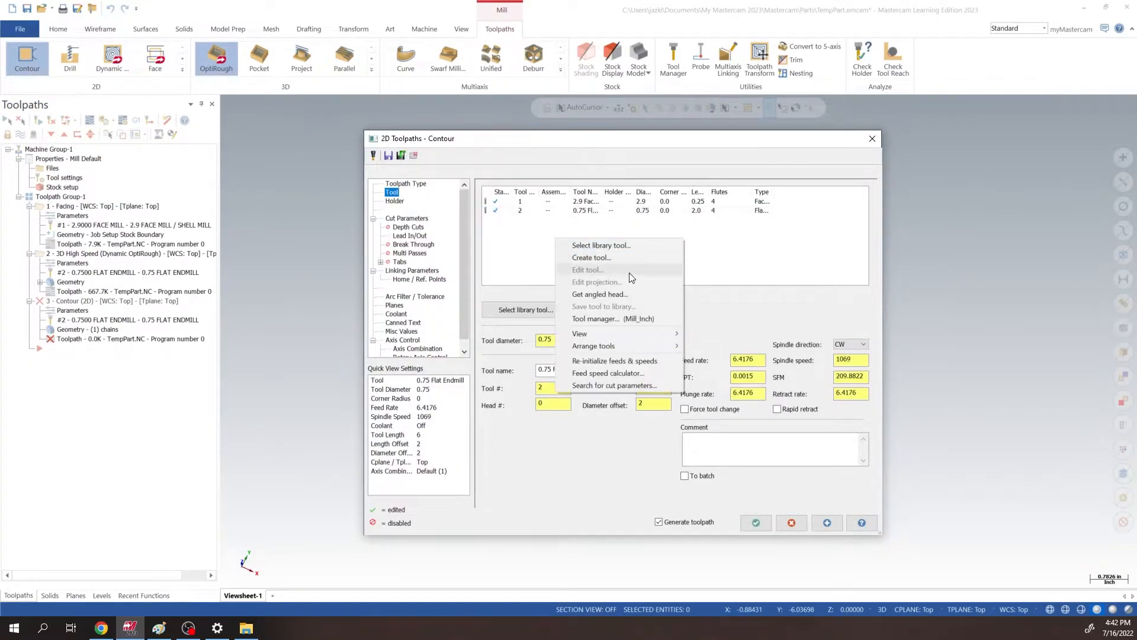
{"action": "left_click", "coordinate": [583, 257]}
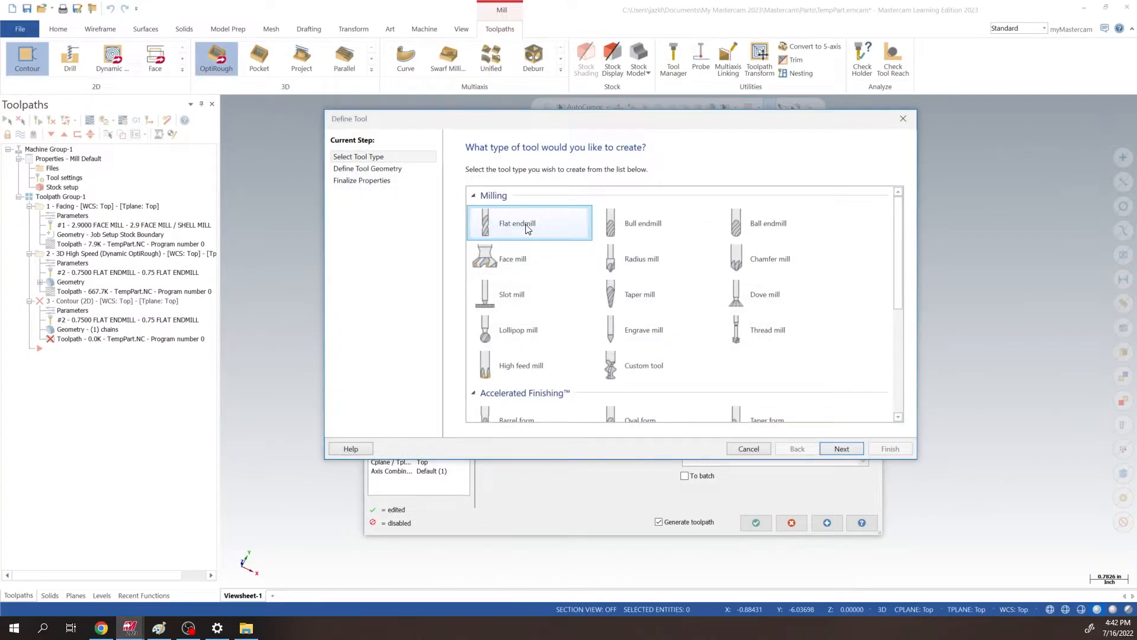
{"action": "double_click", "coordinate": [507, 229]}
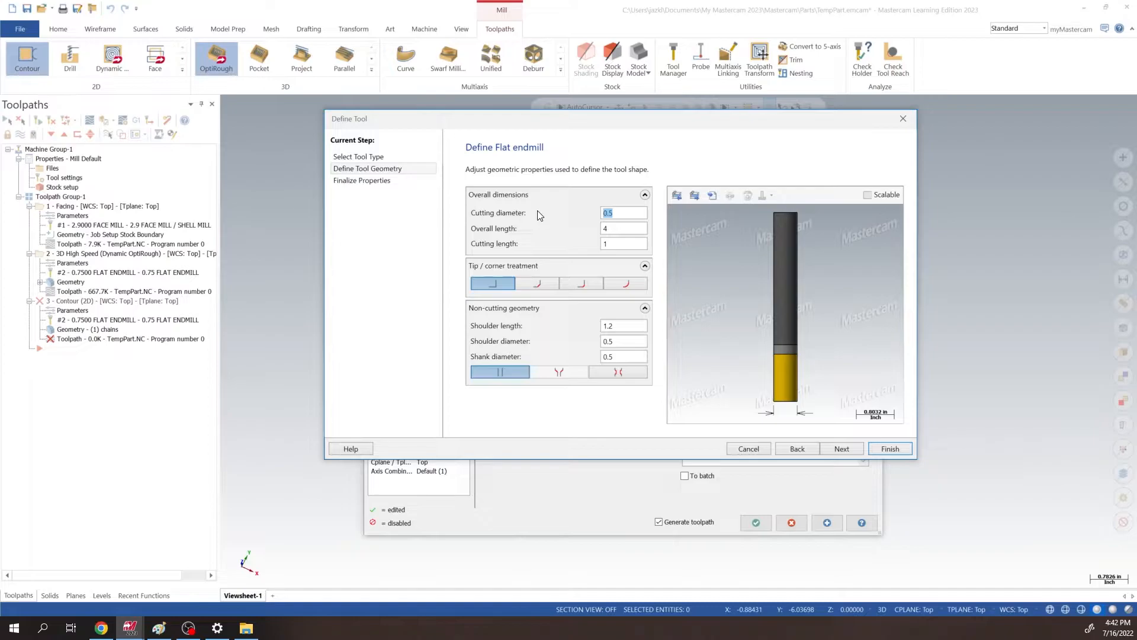
{"action": "left_click", "coordinate": [613, 243]}
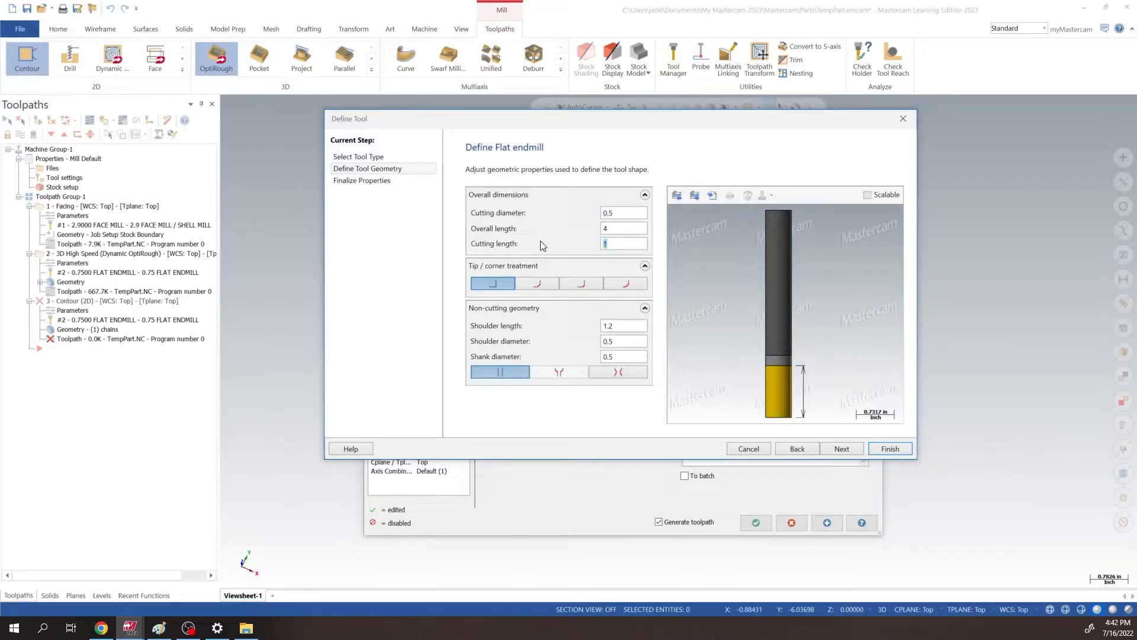
{"action": "type", "text": "2"}
{"action": "key", "text": "Tab"}
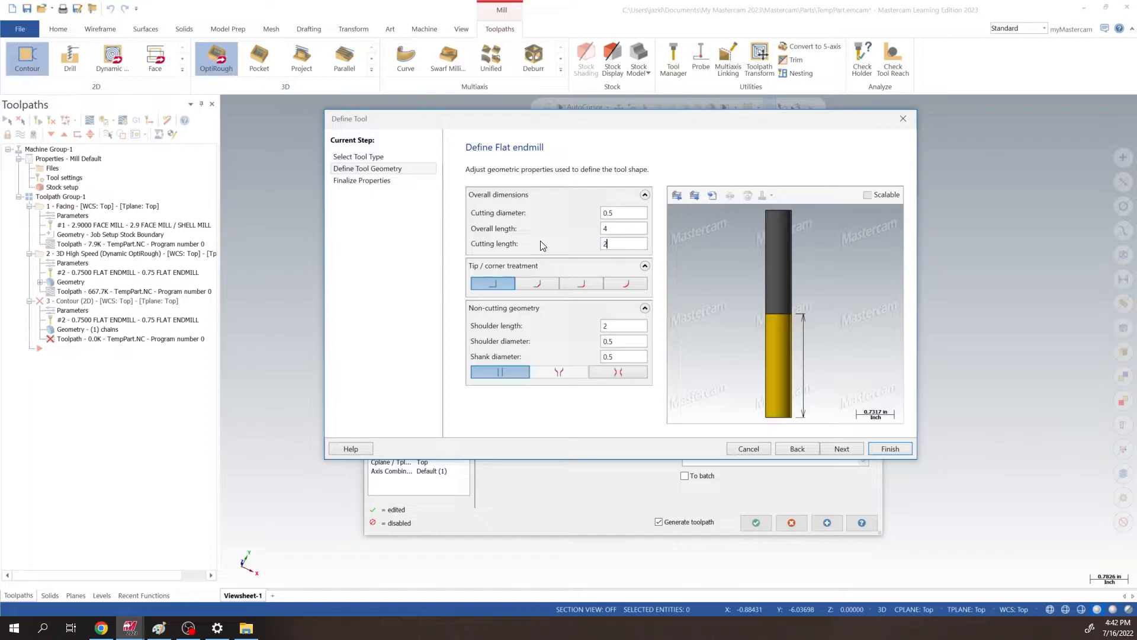
{"action": "left_click", "coordinate": [890, 450]}
Set the 0.5 flat endmill's spindle speed to 7000 and feed rate to 60.
{"action": "left_click_drag", "start_coordinate": [868, 361], "coordinate": [818, 360]}
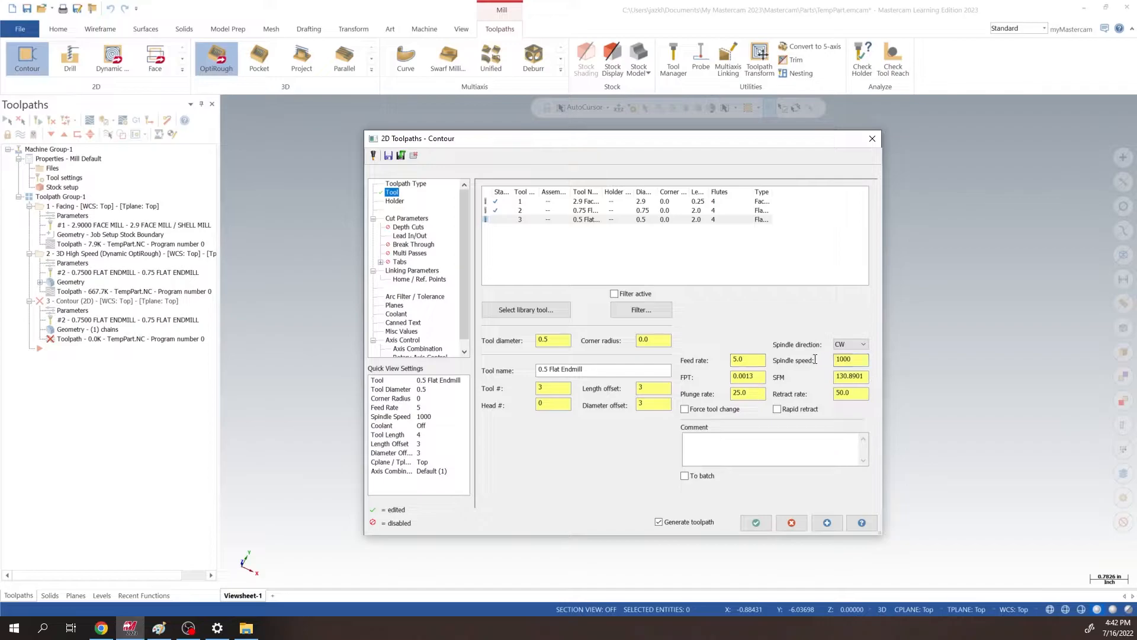
{"action": "type", "text": "7000"}
{"action": "left_click_drag", "start_coordinate": [763, 359], "coordinate": [694, 354]}
{"action": "key", "text": "BackSpace"}
{"action": "key", "text": "ctrl+z"}
{"action": "type", "text": "60"}
{"action": "key", "text": "Return"}
{"action": "left_click", "coordinate": [749, 395]}
{"action": "left_click_drag", "start_coordinate": [753, 393], "coordinate": [703, 401]}
{"action": "left_click_drag", "start_coordinate": [852, 389], "coordinate": [828, 397]}
{"action": "left_click_drag", "start_coordinate": [749, 394], "coordinate": [733, 397]}
{"action": "left_click", "coordinate": [751, 396]}
Set the contour's cutter compensation type to Wear.
{"action": "left_click", "coordinate": [405, 220]}
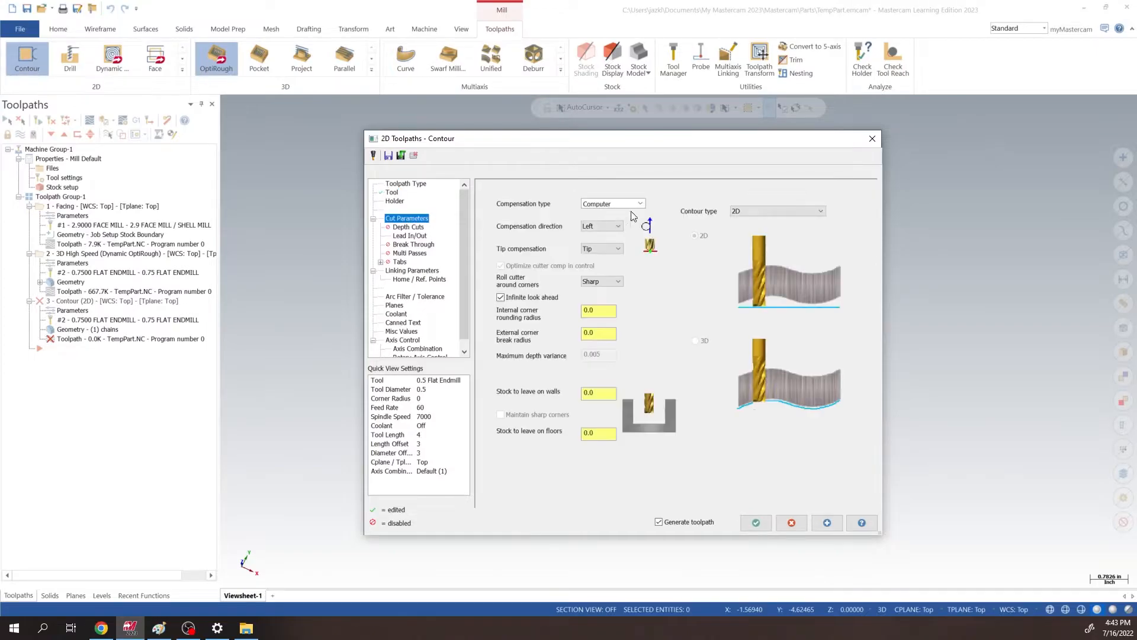
{"action": "left_click", "coordinate": [625, 204]}
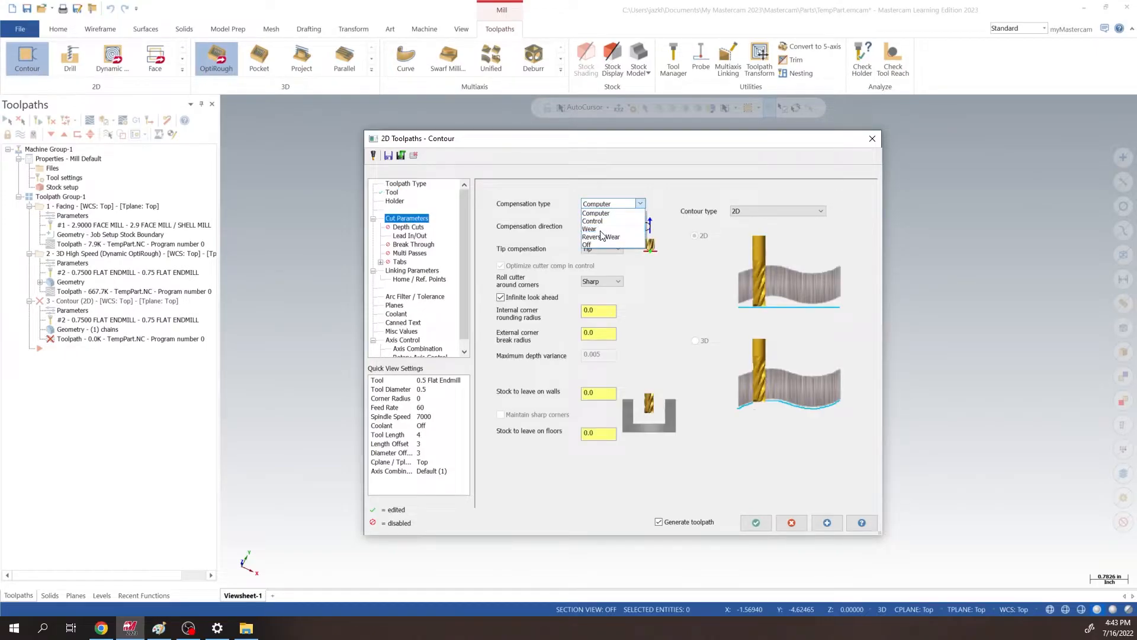
{"action": "left_click", "coordinate": [599, 229]}
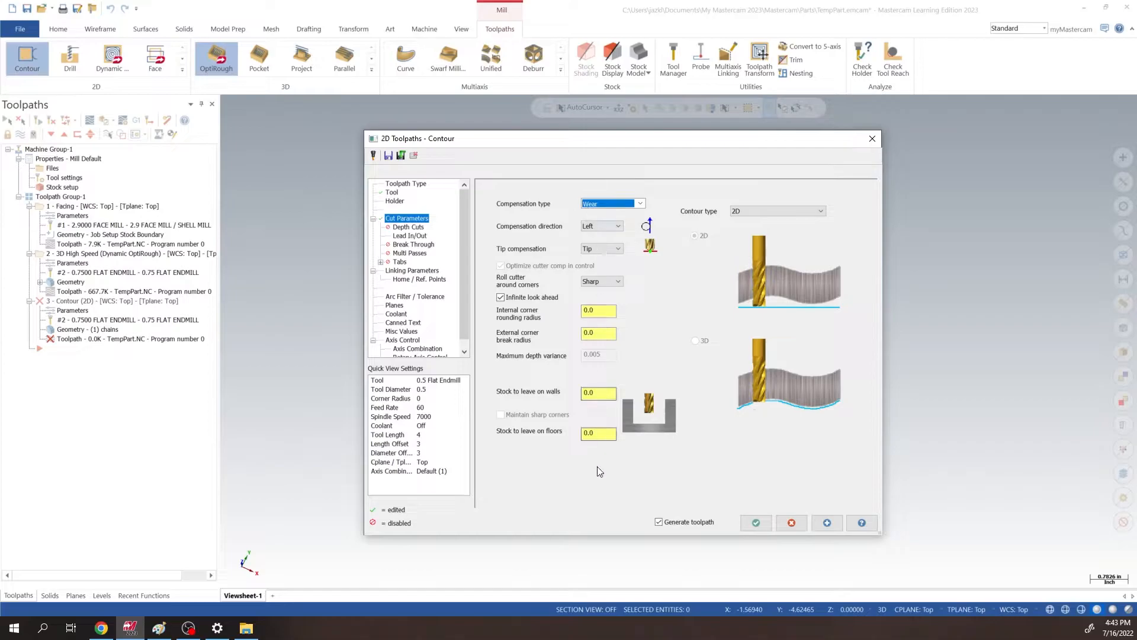
Set the lead-in line length and arc radius to 55%, copy them to the lead-out, and set the overlap to 0.25.
{"action": "left_click", "coordinate": [408, 228]}
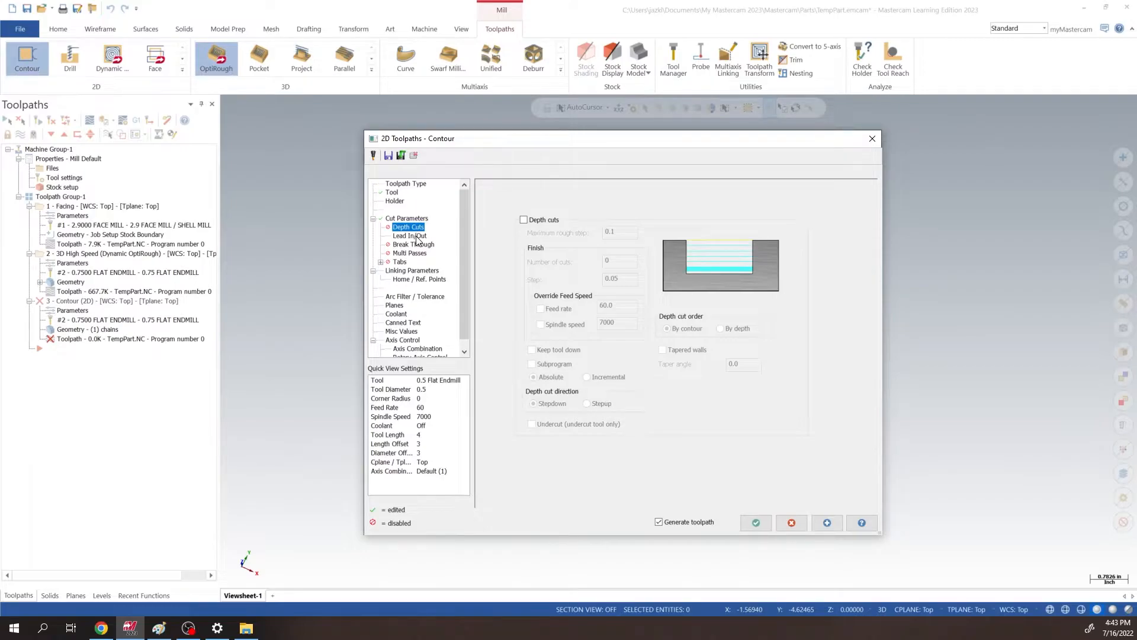
{"action": "left_click", "coordinate": [417, 236]}
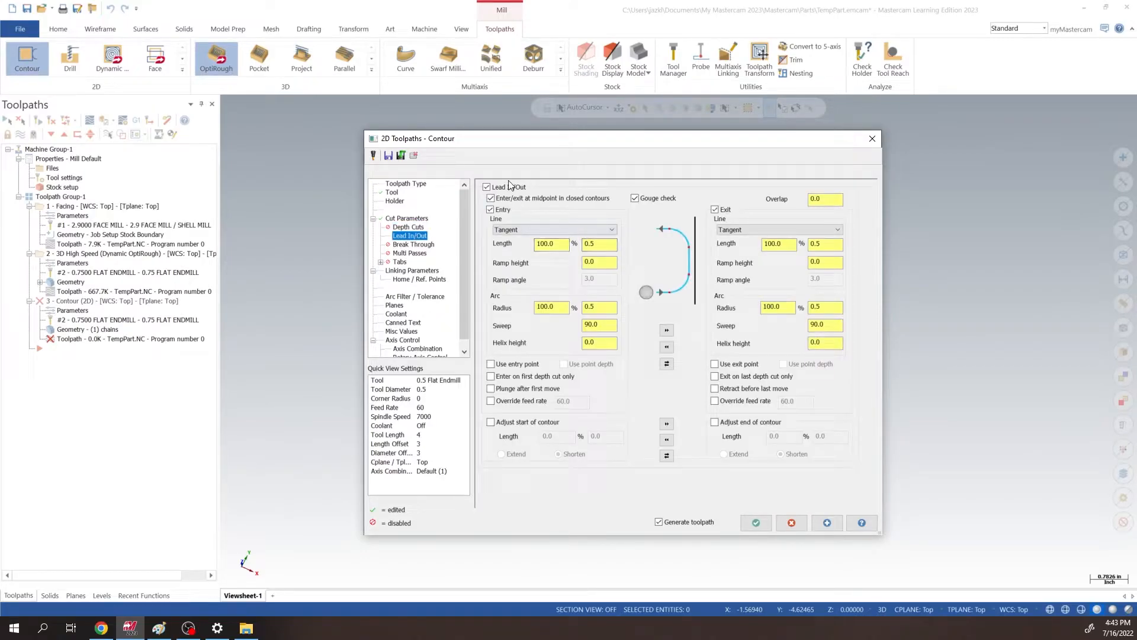
{"action": "double_click", "coordinate": [551, 244]}
{"action": "type", "text": "55"}
{"action": "key", "text": "Tab"}
{"action": "double_click", "coordinate": [548, 307]}
{"action": "type", "text": "55"}
{"action": "left_click", "coordinate": [667, 331]}
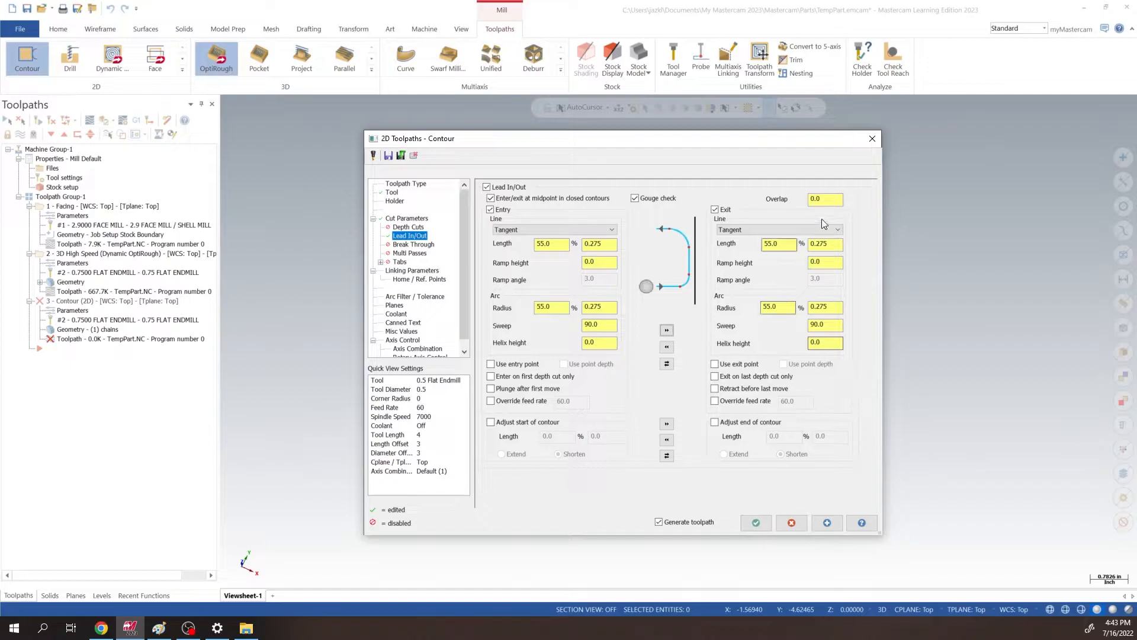
{"action": "left_click", "coordinate": [804, 198]}
{"action": "type", "text": ".25"}
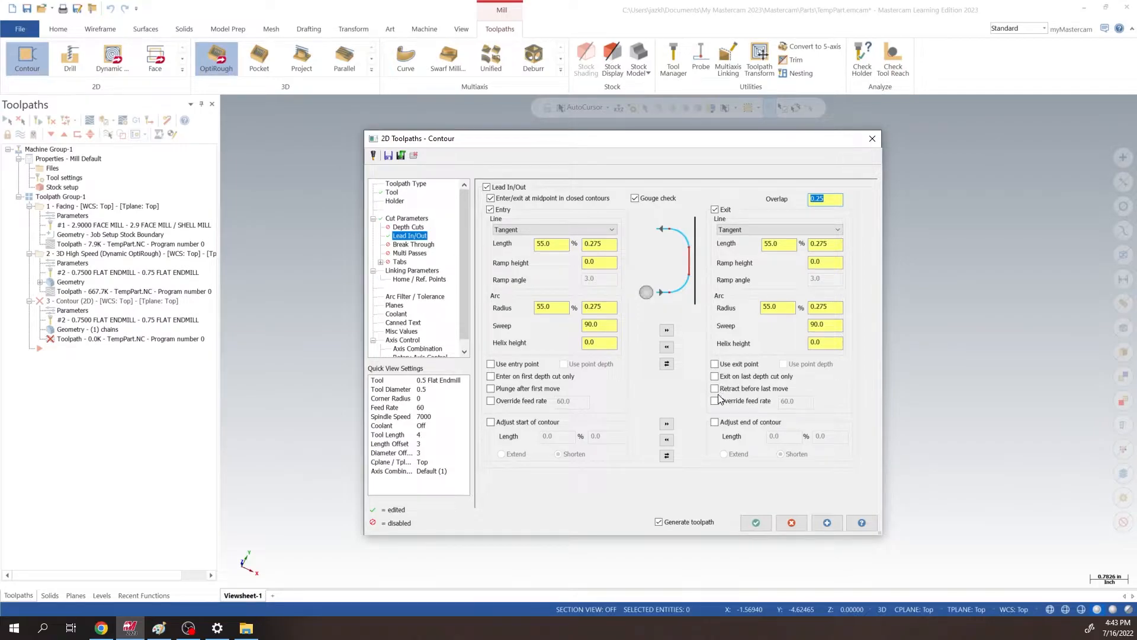
In the linking parameters, make the retract, feed plane and depth absolute, and set the depth to -2.0.
{"action": "left_click", "coordinate": [409, 253]}
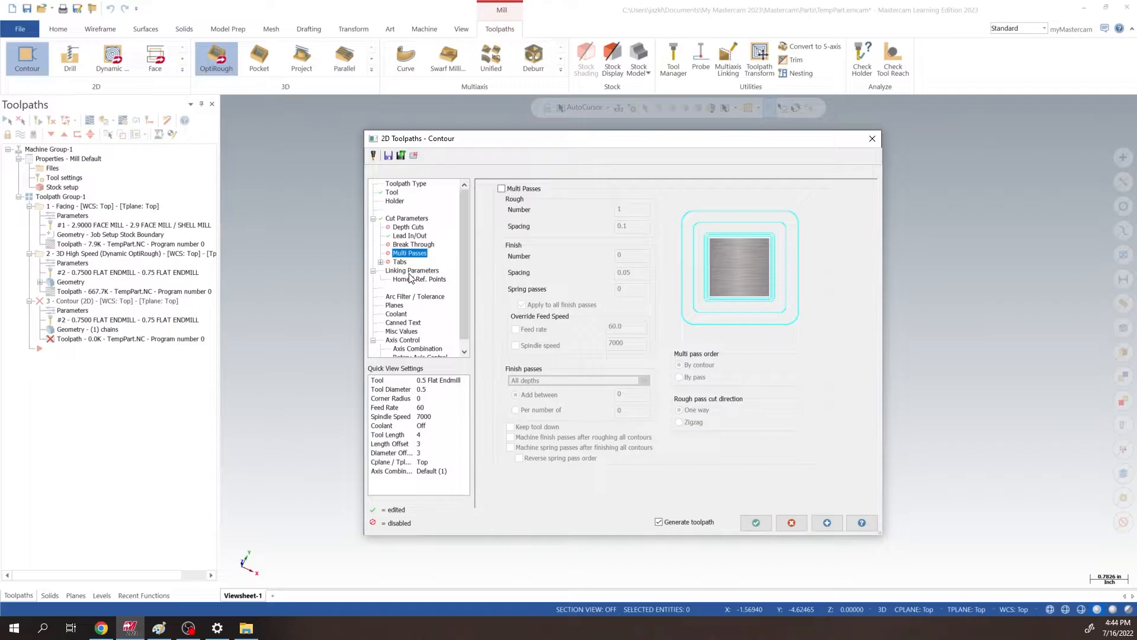
{"action": "left_click", "coordinate": [412, 270]}
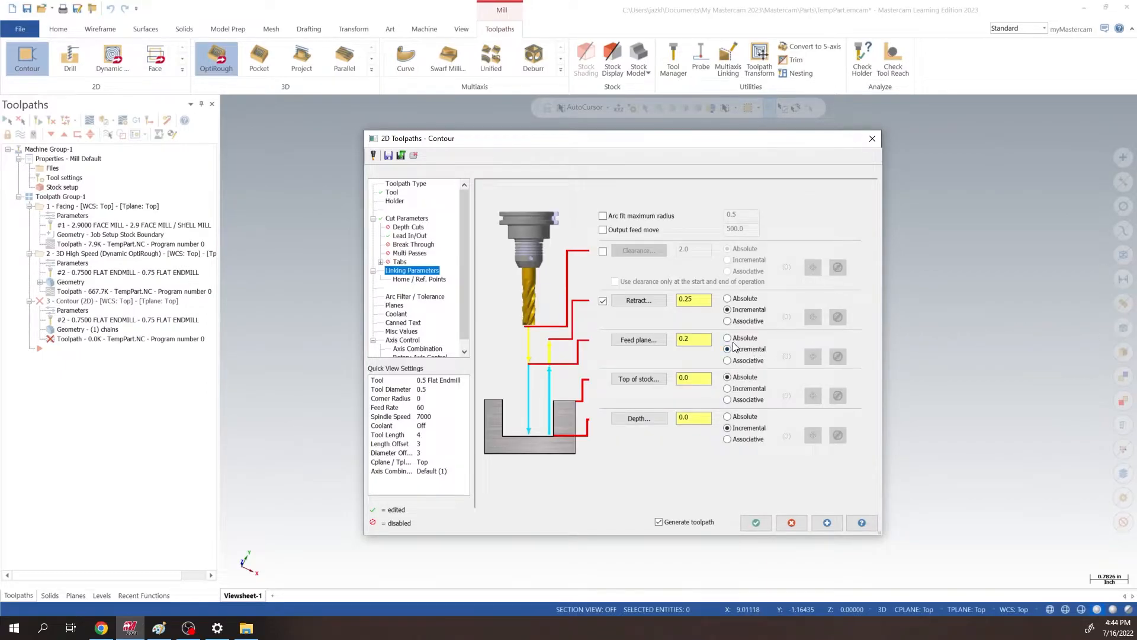
{"action": "left_click", "coordinate": [728, 299]}
{"action": "left_click", "coordinate": [739, 418]}
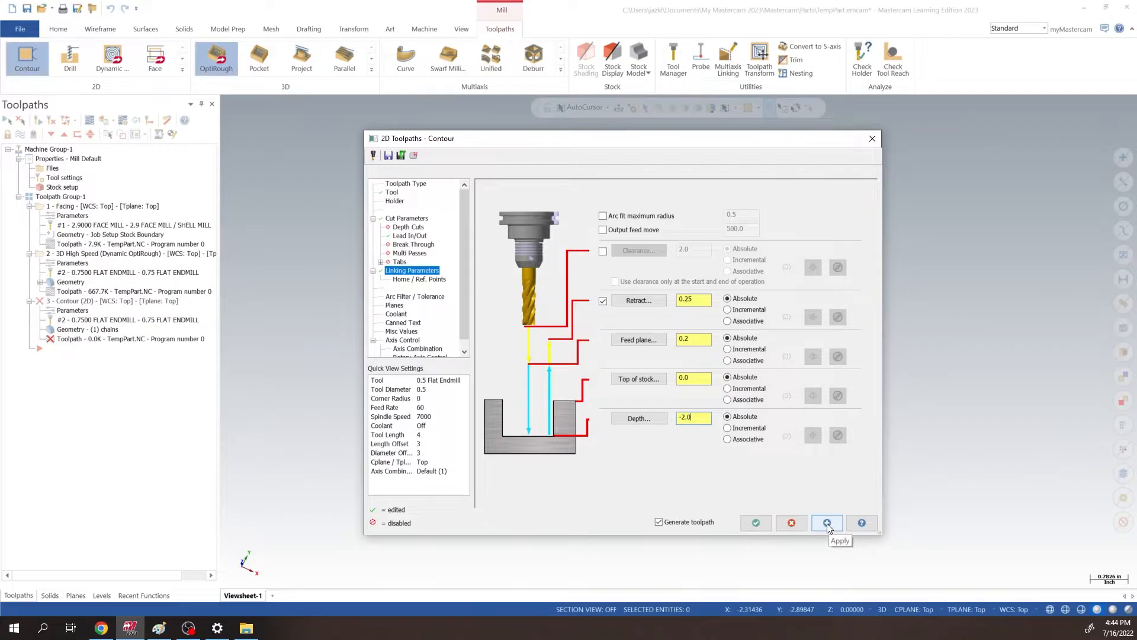
Switch flood coolant on, check the planes settings and generate the contour toolpath.
{"action": "left_click", "coordinate": [756, 523]}
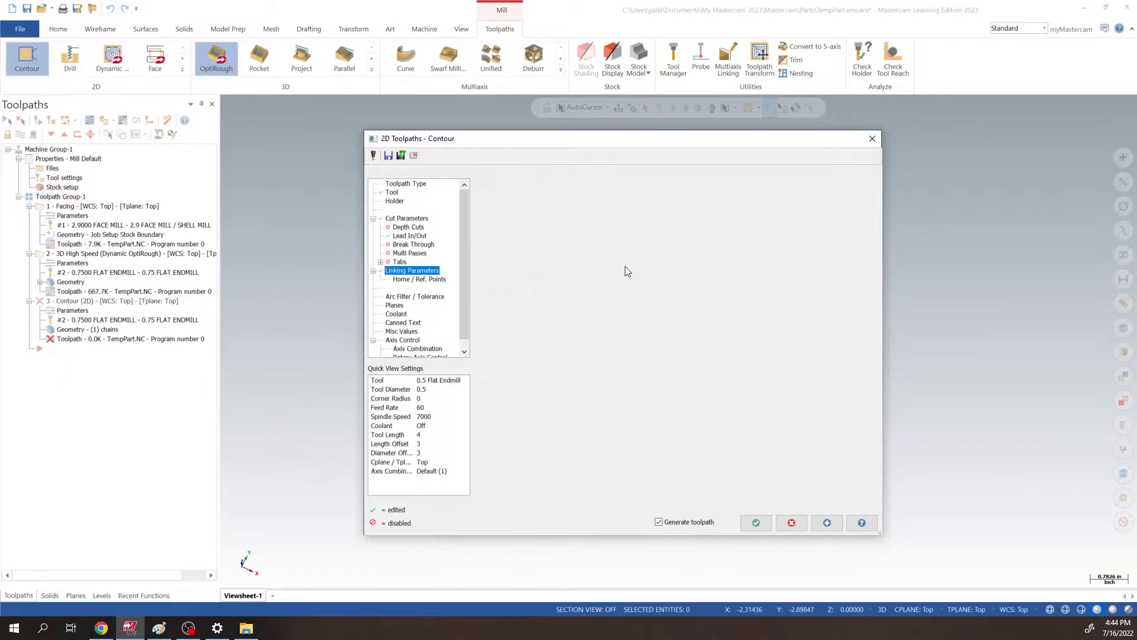
{"action": "left_click", "coordinate": [683, 259]}
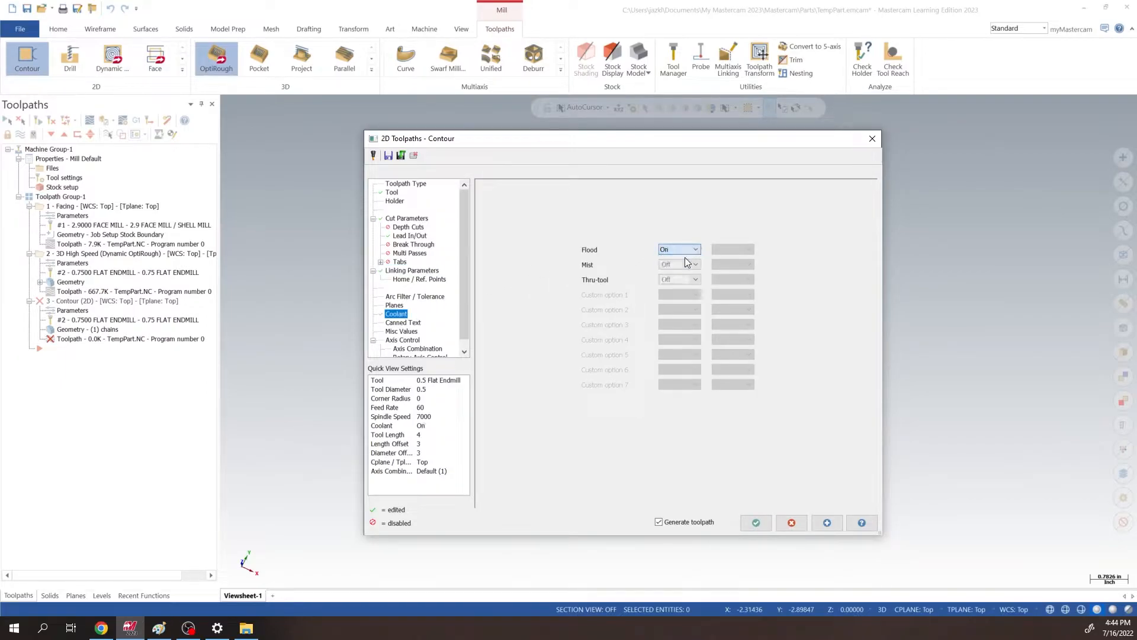
{"action": "left_click", "coordinate": [395, 305]}
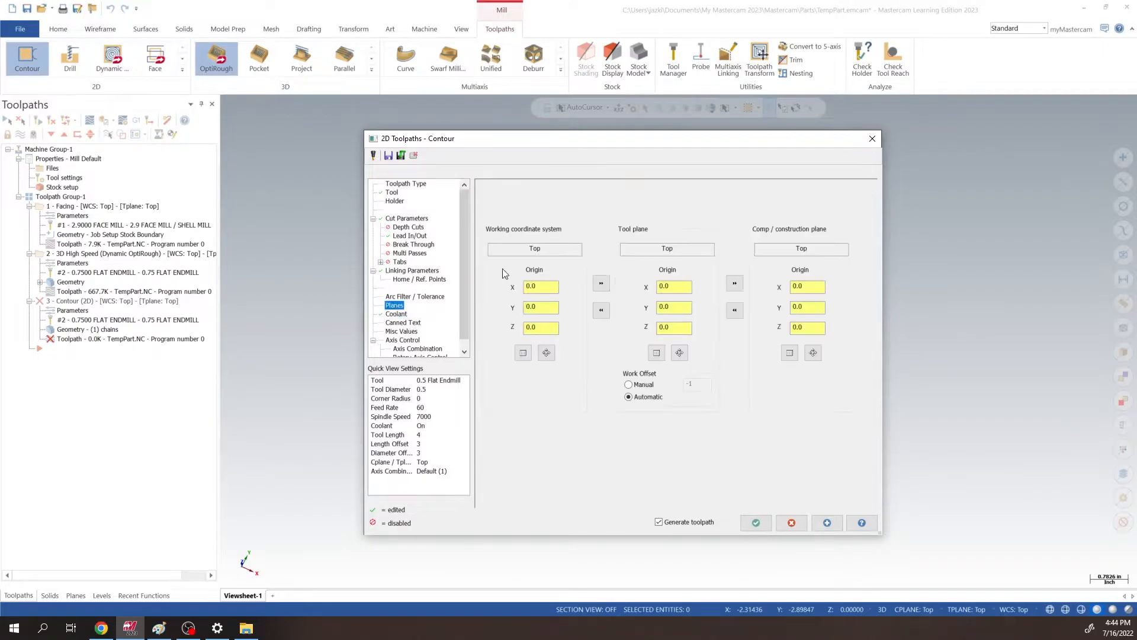
{"action": "left_click", "coordinate": [764, 522]}
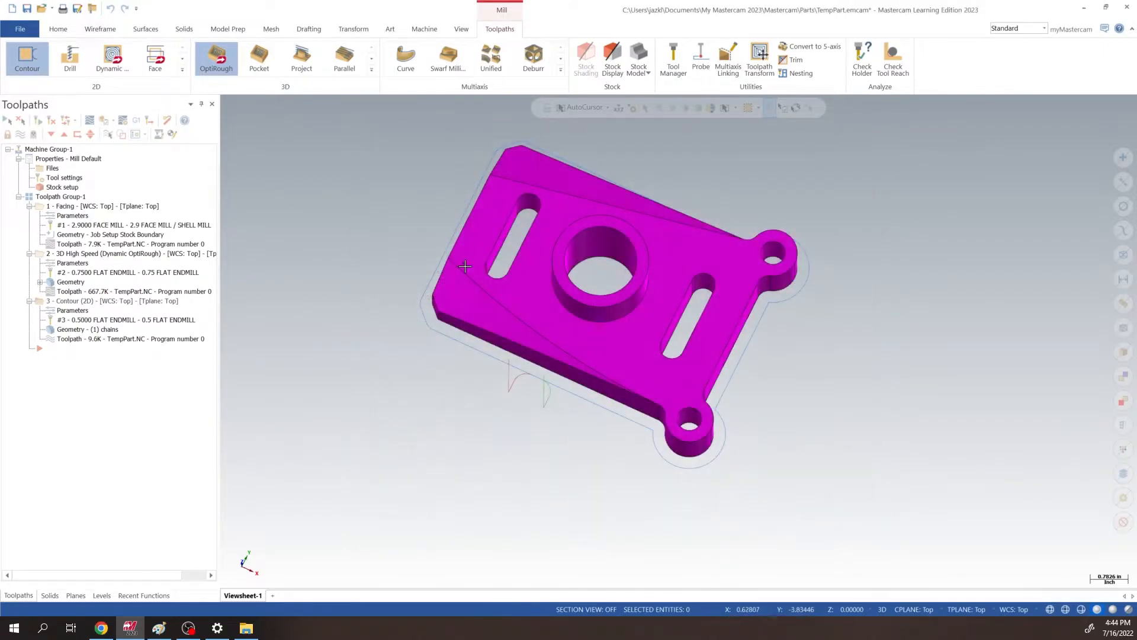
{"action": "middle_click_drag", "start_coordinate": [647, 280], "coordinate": [638, 389]}
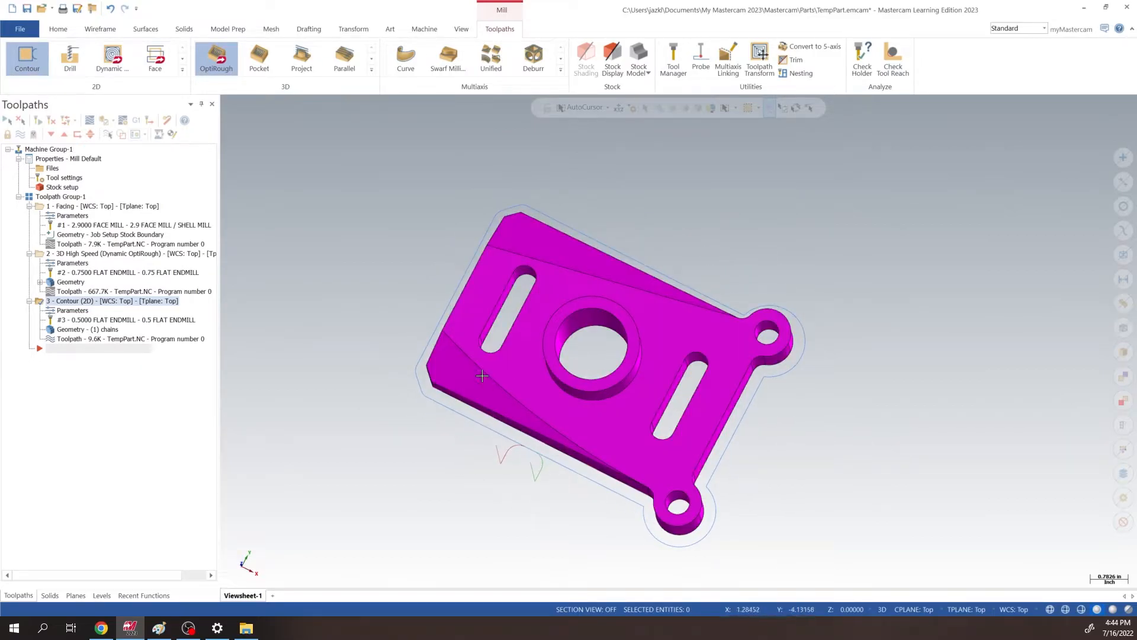
{"action": "middle_click_drag", "start_coordinate": [631, 317], "coordinate": [625, 284]}
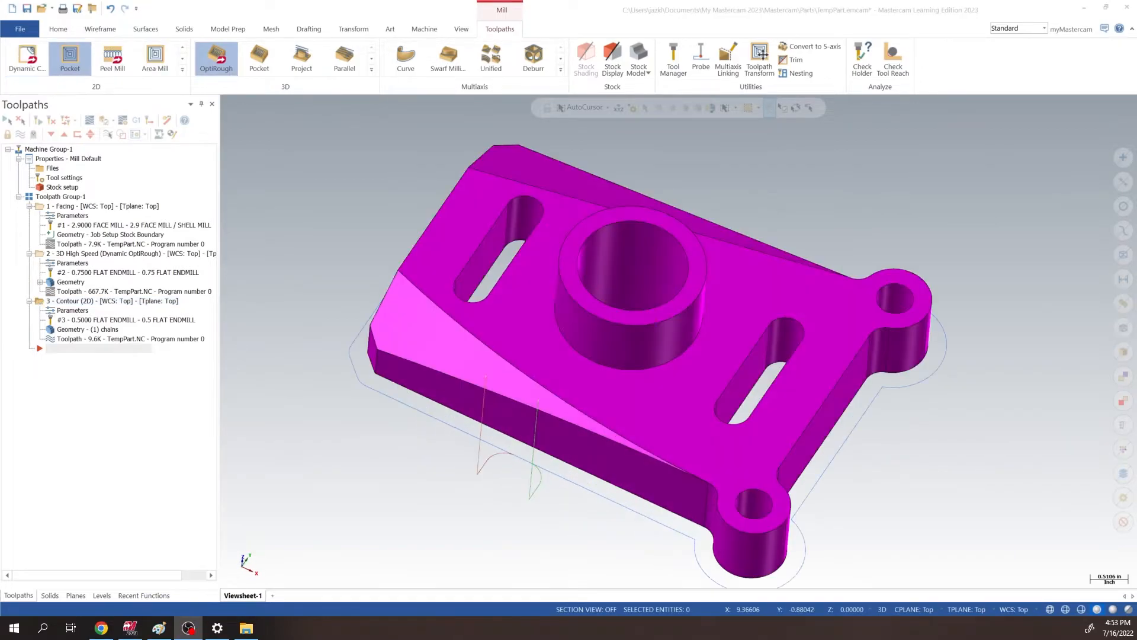
{"action": "mouse_move", "coordinate": [750, 318]}
{"action": "middle_mouse_down"}
{"action": "mouse_move", "coordinate": [740, 309]}
{"action": "mouse_move", "coordinate": [761, 309]}
{"action": "mouse_move", "coordinate": [731, 352]}
{"action": "mouse_move", "coordinate": [747, 332]}
{"action": "middle_mouse_up"}
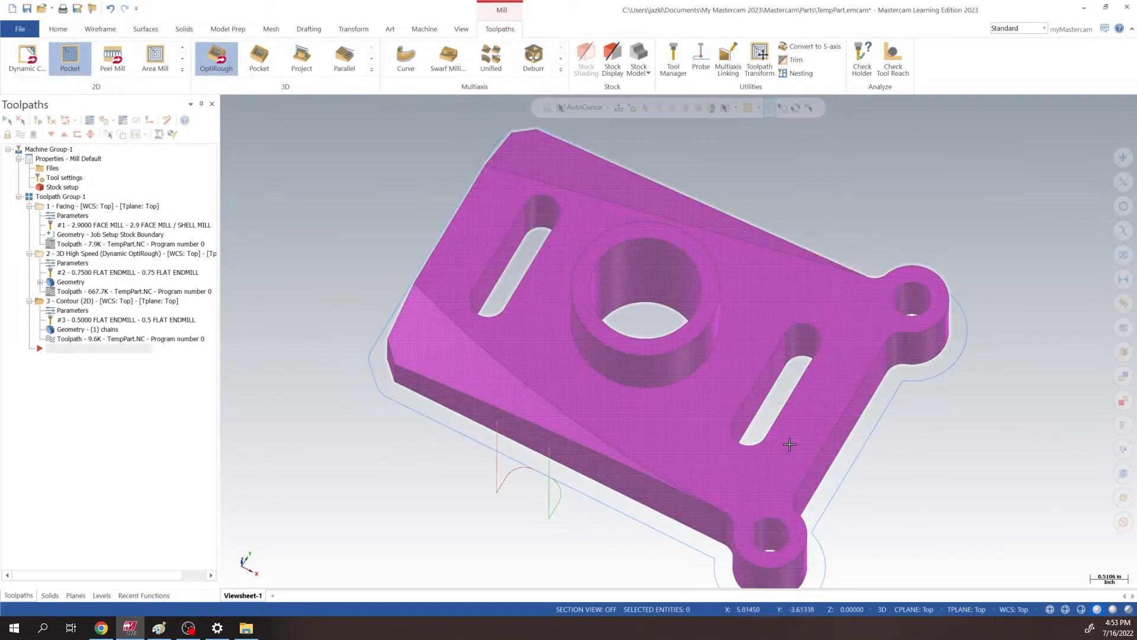
{"action": "mouse_move", "coordinate": [805, 340]}
{"action": "middle_mouse_down"}
{"action": "mouse_move", "coordinate": [800, 355]}
{"action": "mouse_move", "coordinate": [749, 352]}
{"action": "mouse_move", "coordinate": [793, 339]}
{"action": "middle_mouse_up"}
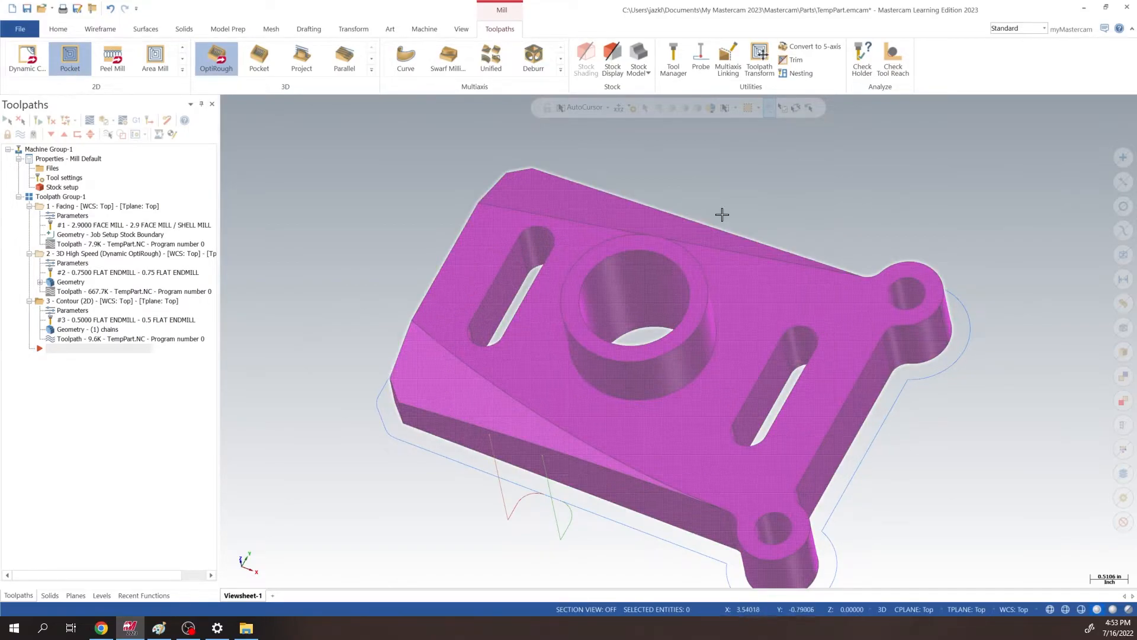
{"action": "mouse_move", "coordinate": [776, 288]}
{"action": "middle_mouse_down", "text": "shift"}
{"action": "mouse_move", "coordinate": [746, 298]}
{"action": "mouse_move", "coordinate": [751, 287]}
{"action": "middle_mouse_up", "text": "shift"}
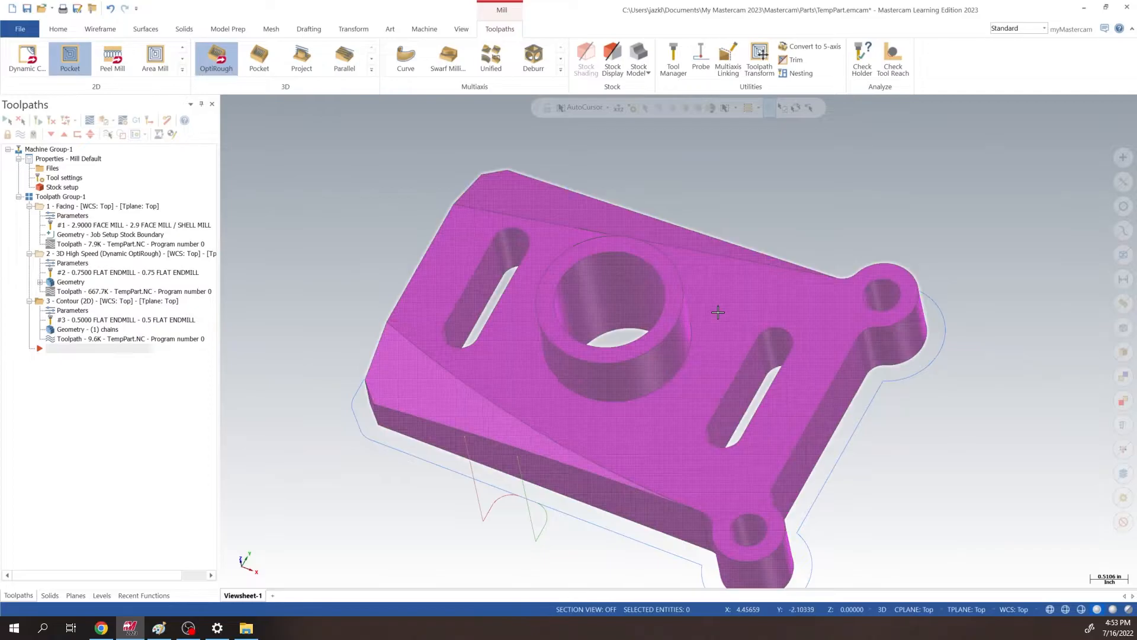
Start a drill toolpath and select the two corner lug holes and the upper end arc of each slot as drilling positions.
{"action": "left_click", "coordinate": [182, 70]}
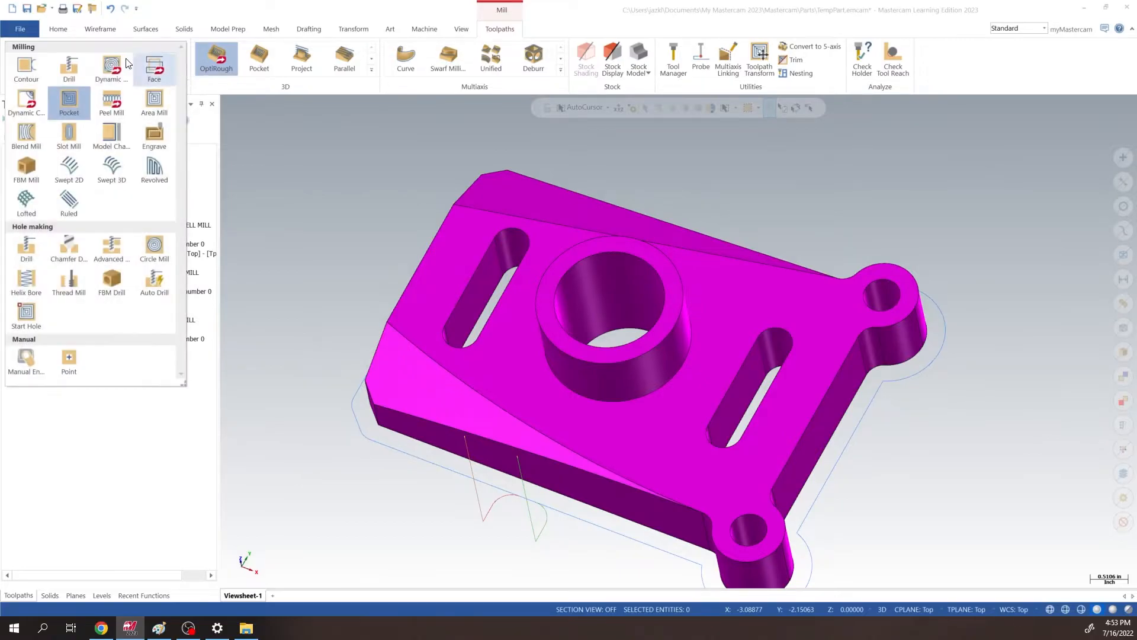
{"action": "left_click", "coordinate": [73, 70]}
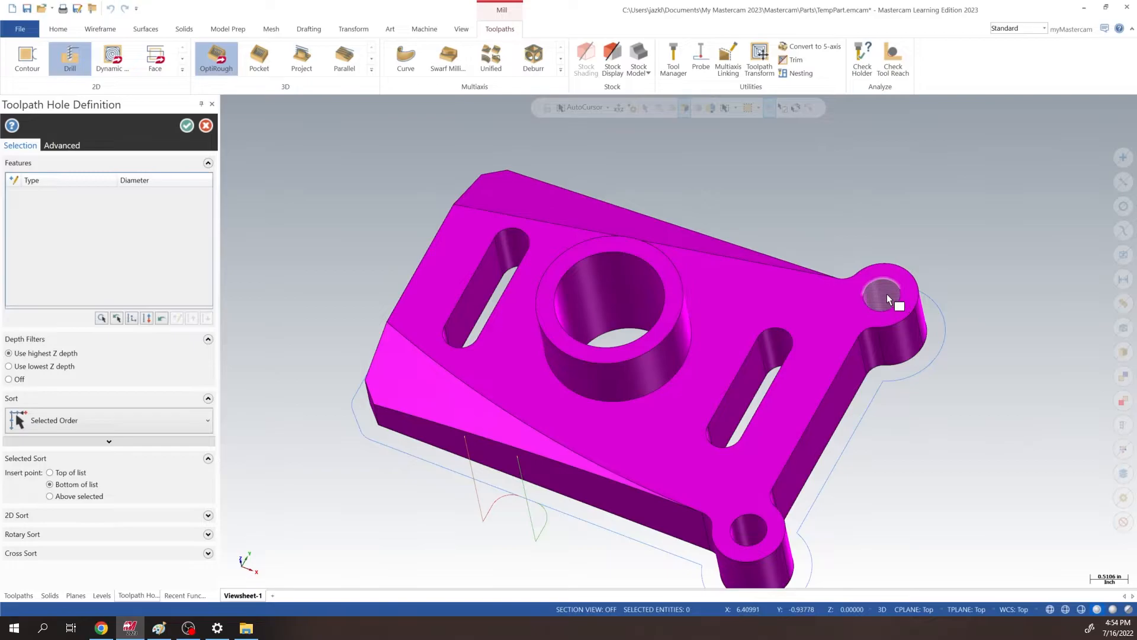
{"action": "left_click", "coordinate": [886, 283]}
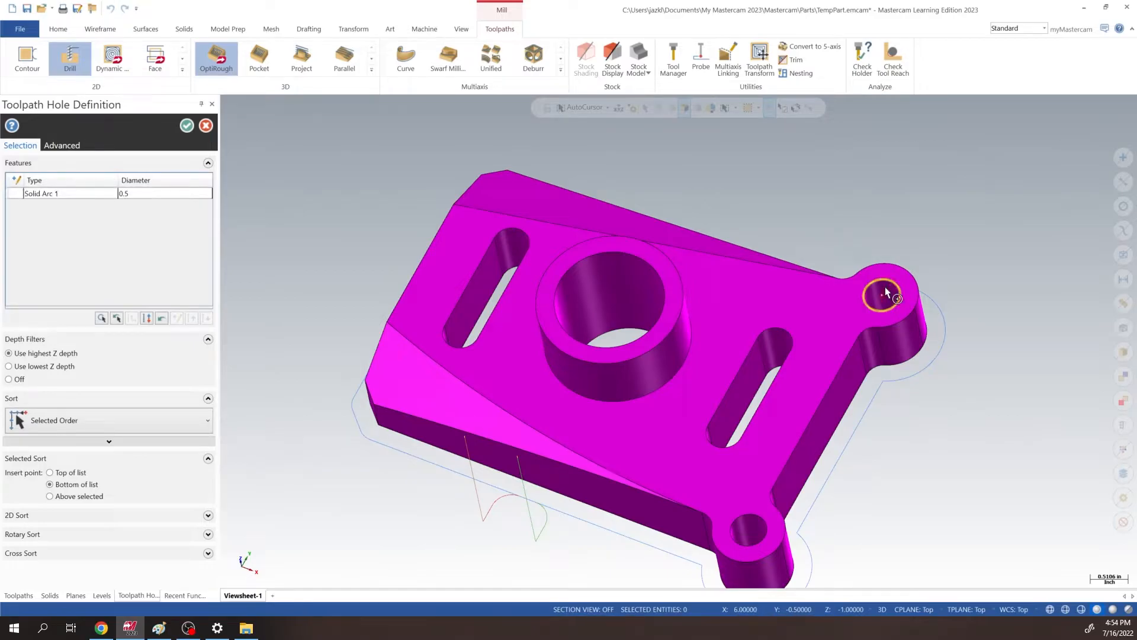
{"action": "left_click", "coordinate": [760, 518]}
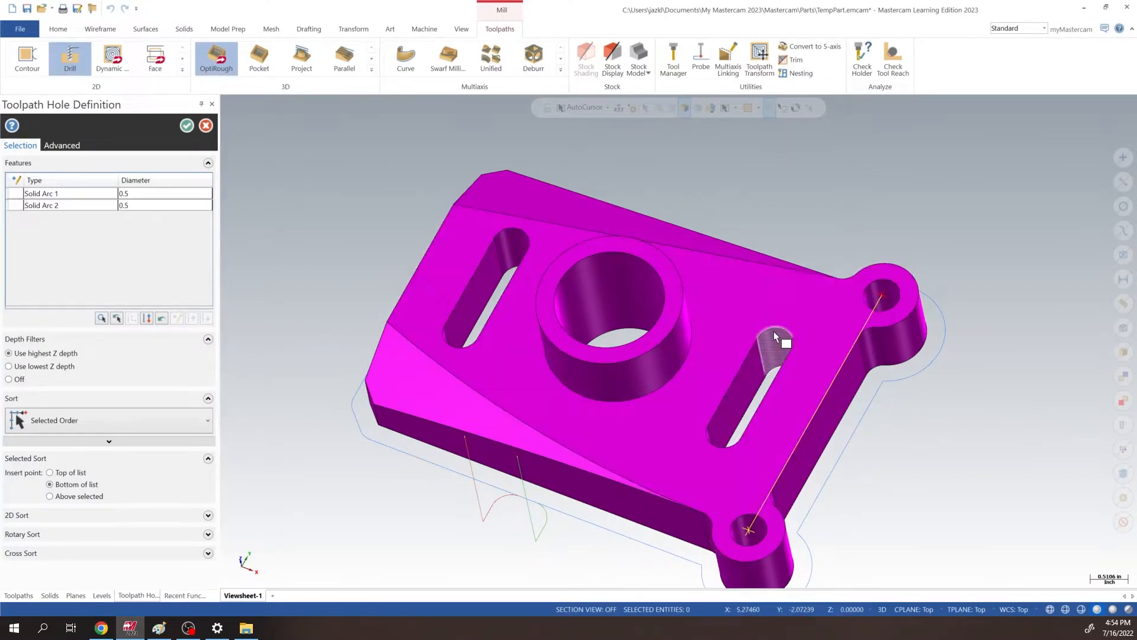
{"action": "left_click", "coordinate": [775, 327]}
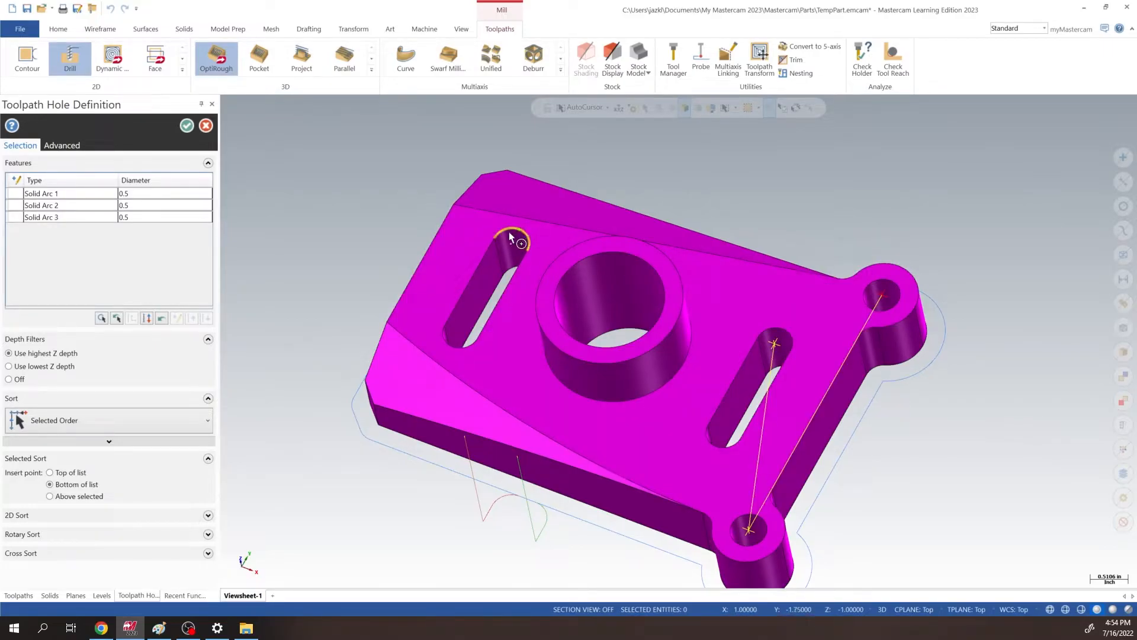
{"action": "left_click", "coordinate": [508, 231]}
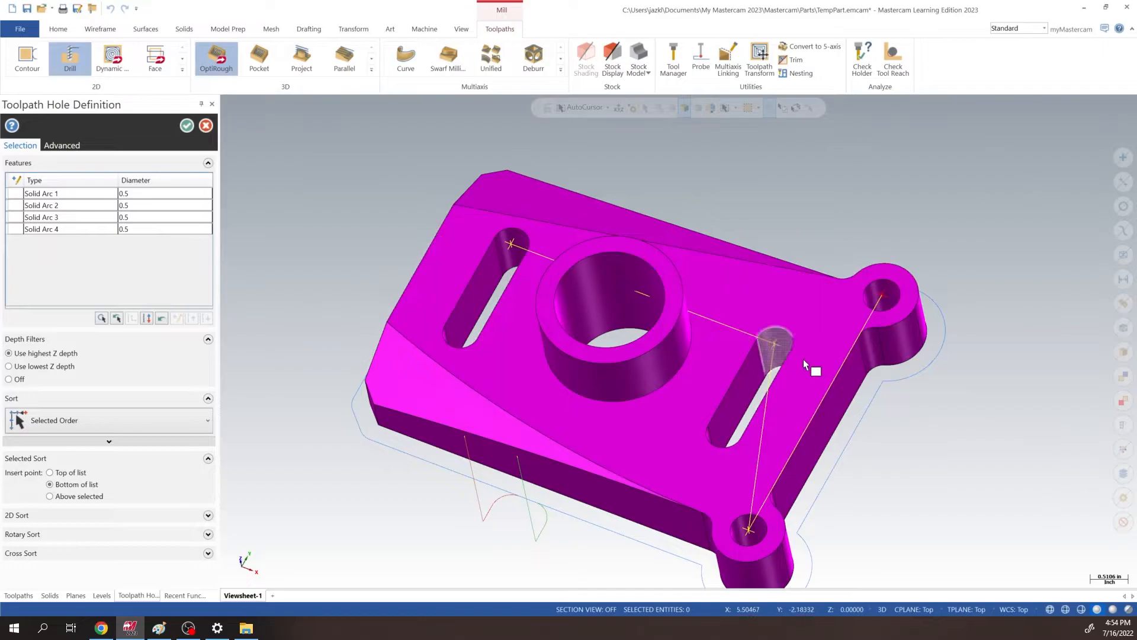
{"action": "mouse_move", "coordinate": [722, 313]}
{"action": "middle_mouse_down"}
{"action": "mouse_move", "coordinate": [724, 440]}
{"action": "mouse_move", "coordinate": [749, 332]}
{"action": "mouse_move", "coordinate": [770, 347]}
{"action": "middle_mouse_up"}
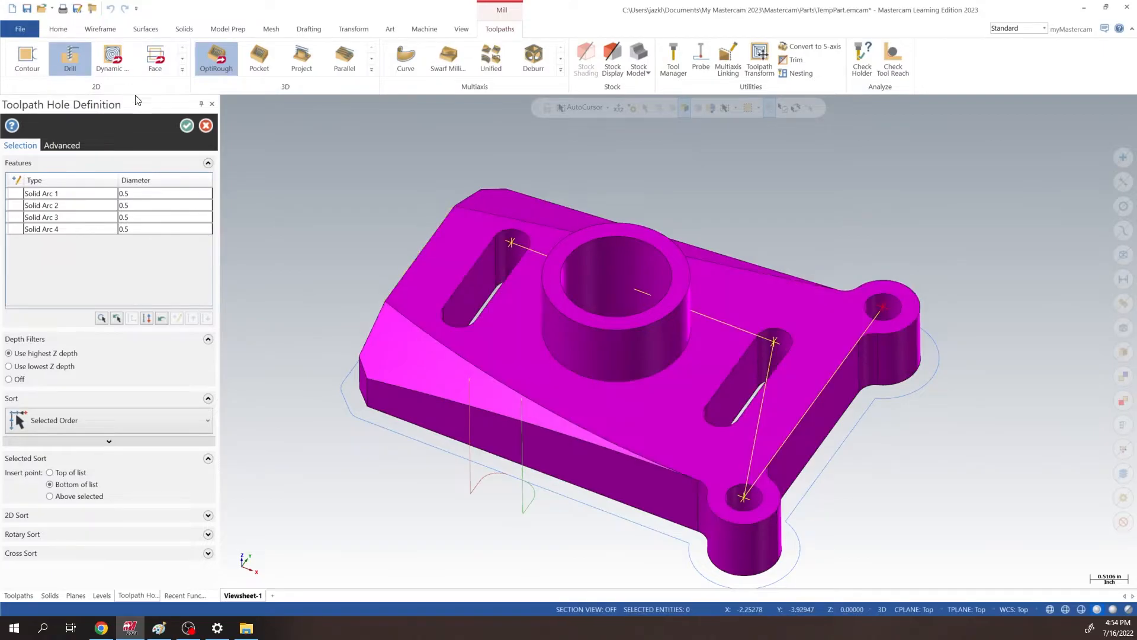
{"action": "left_click", "coordinate": [186, 127]}
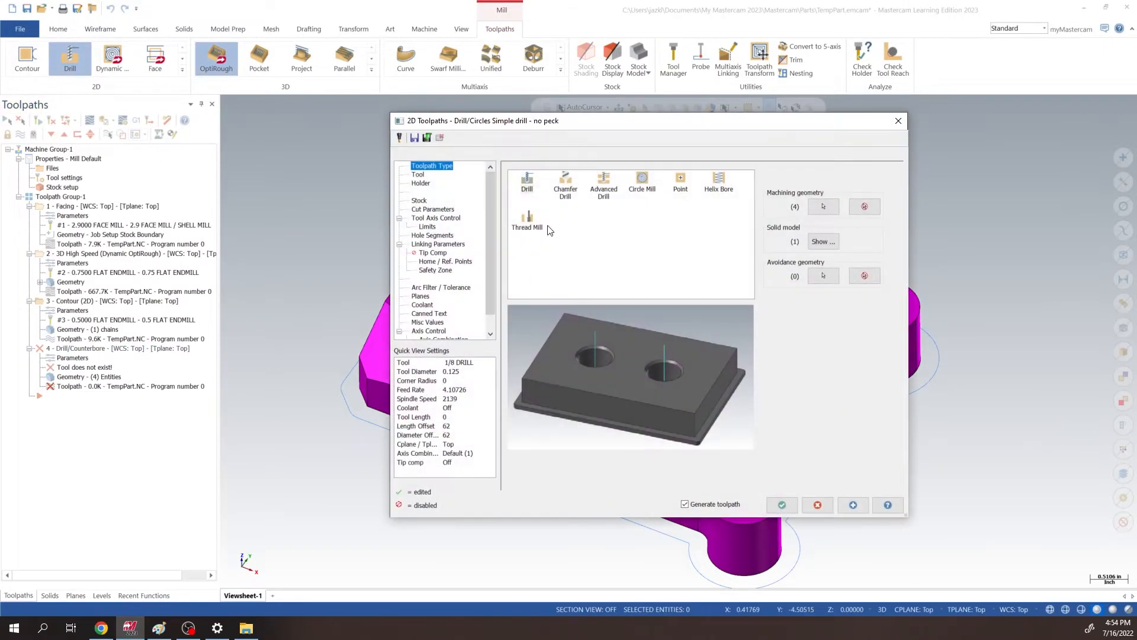
Create a new drill tool with a 0.5 diameter, 4 overall length and 2 cutting length.
{"action": "left_click", "coordinate": [419, 175]}
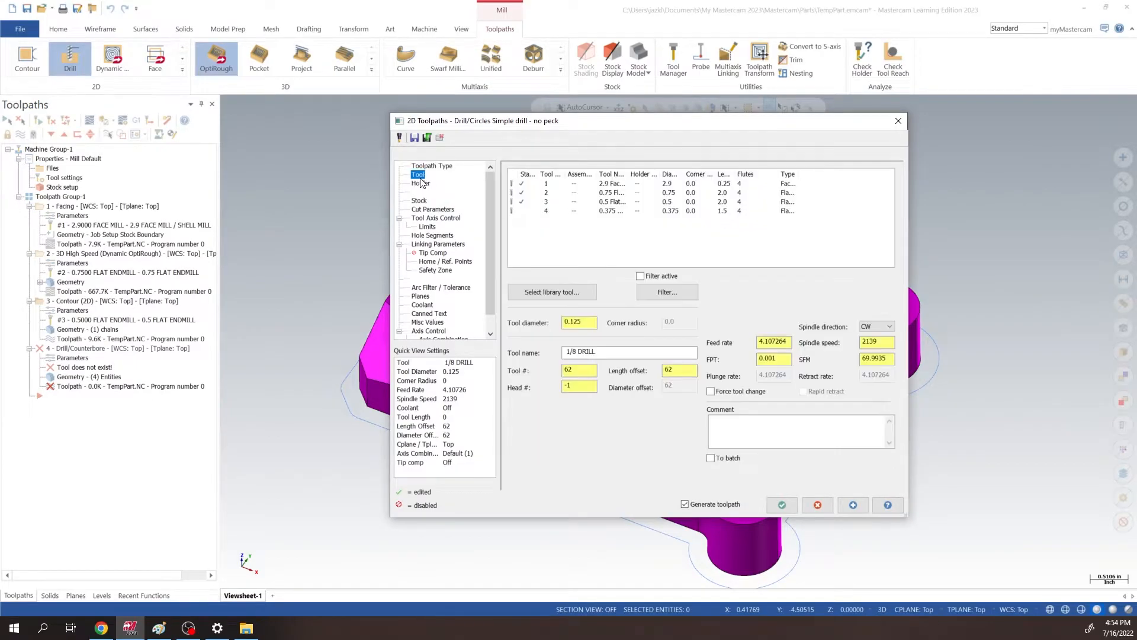
{"action": "right_click", "coordinate": [615, 244]}
{"action": "left_click", "coordinate": [656, 261]}
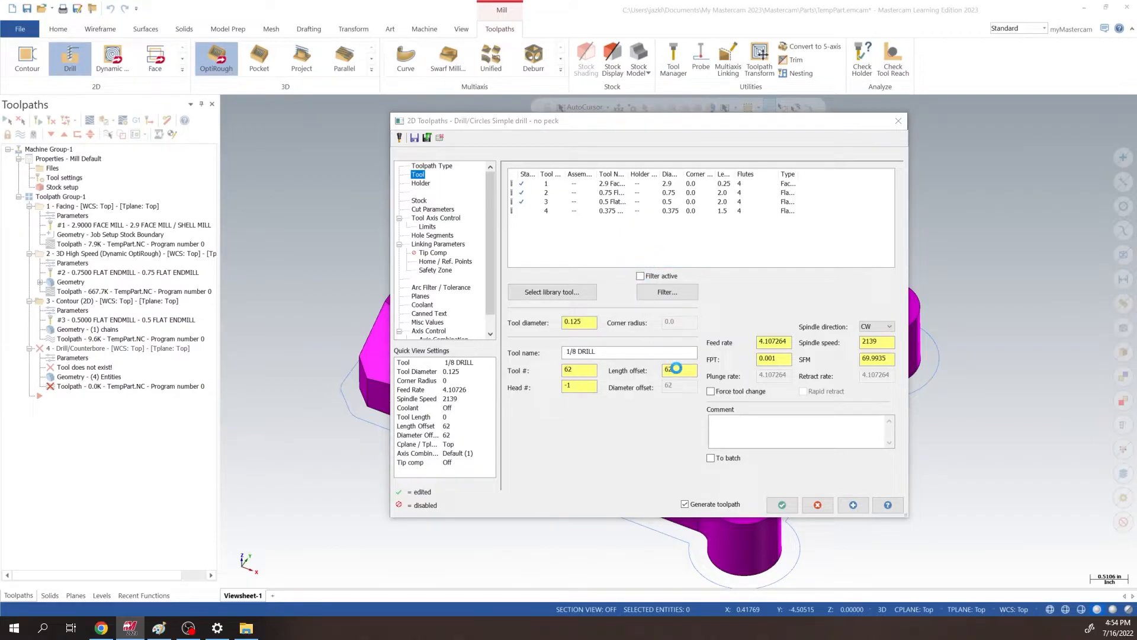
{"action": "scroll", "coordinate": [593, 355], "scroll_direction": "down", "scroll_amount": 2}
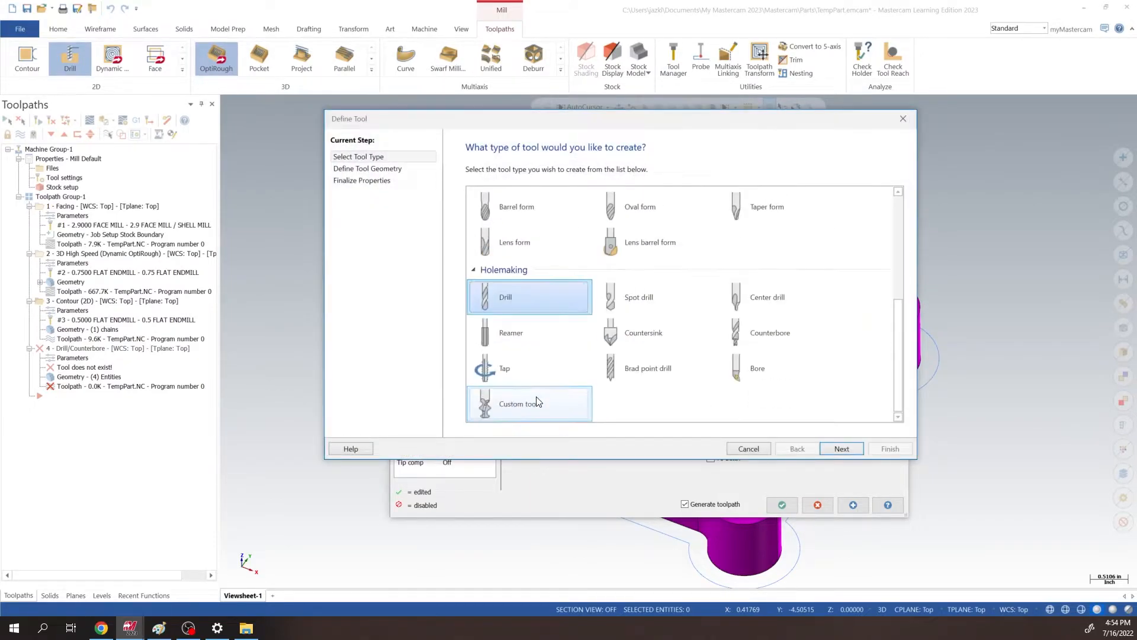
{"action": "double_click", "coordinate": [521, 303]}
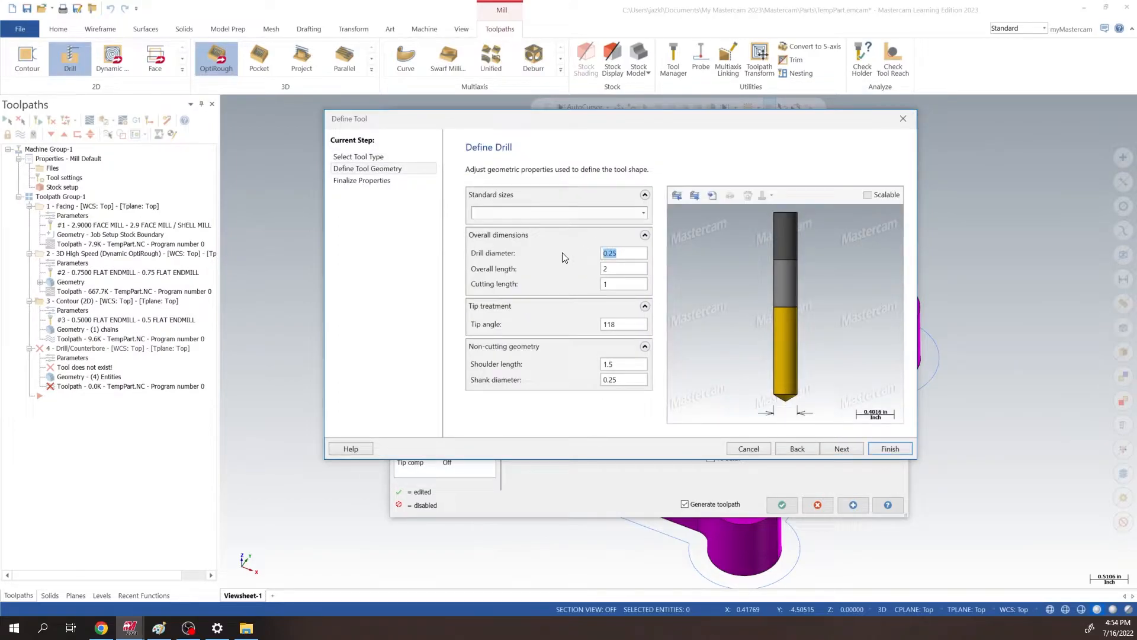
{"action": "type", "text": ".5"}
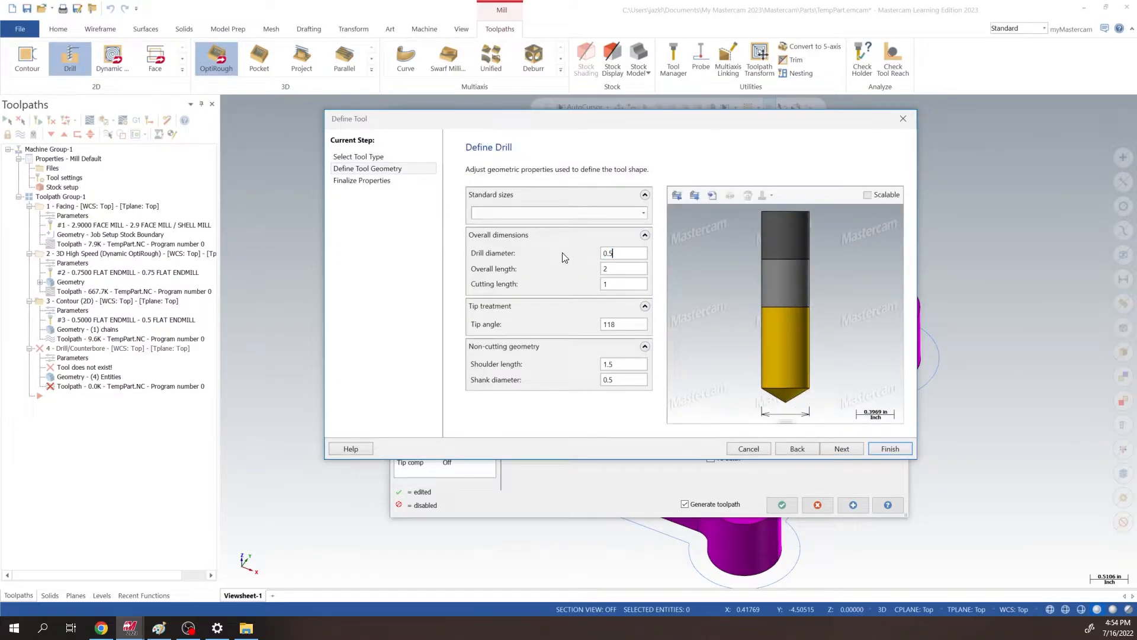
{"action": "left_click", "coordinate": [618, 273]}
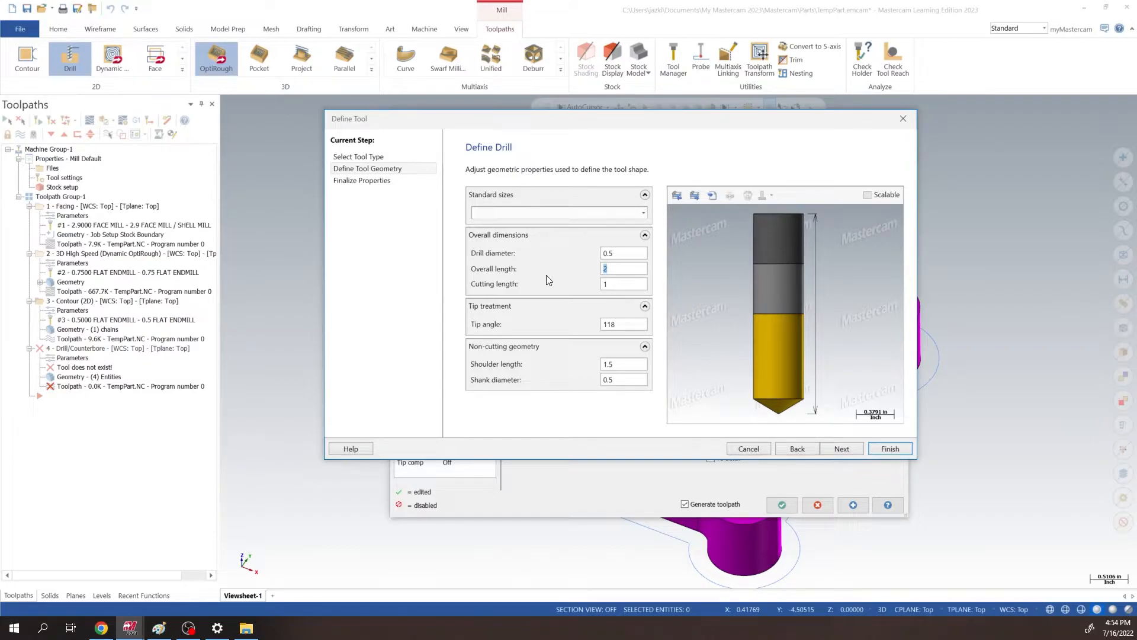
{"action": "type", "text": "4"}
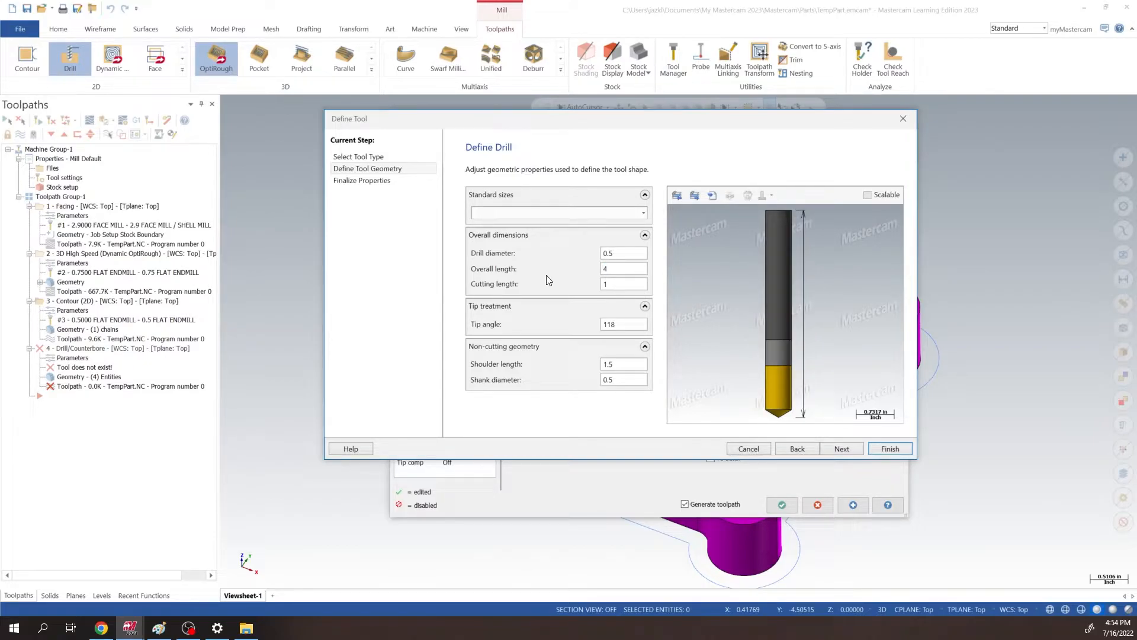
{"action": "key", "text": "Tab"}
{"action": "type", "text": "2"}
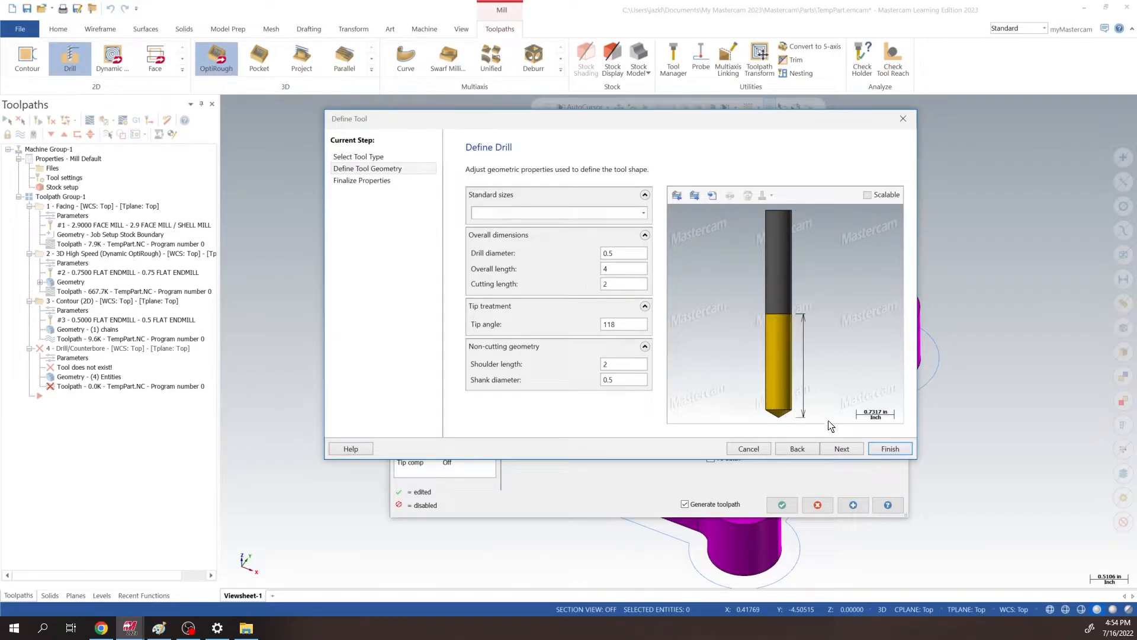
{"action": "left_click", "coordinate": [890, 449]}
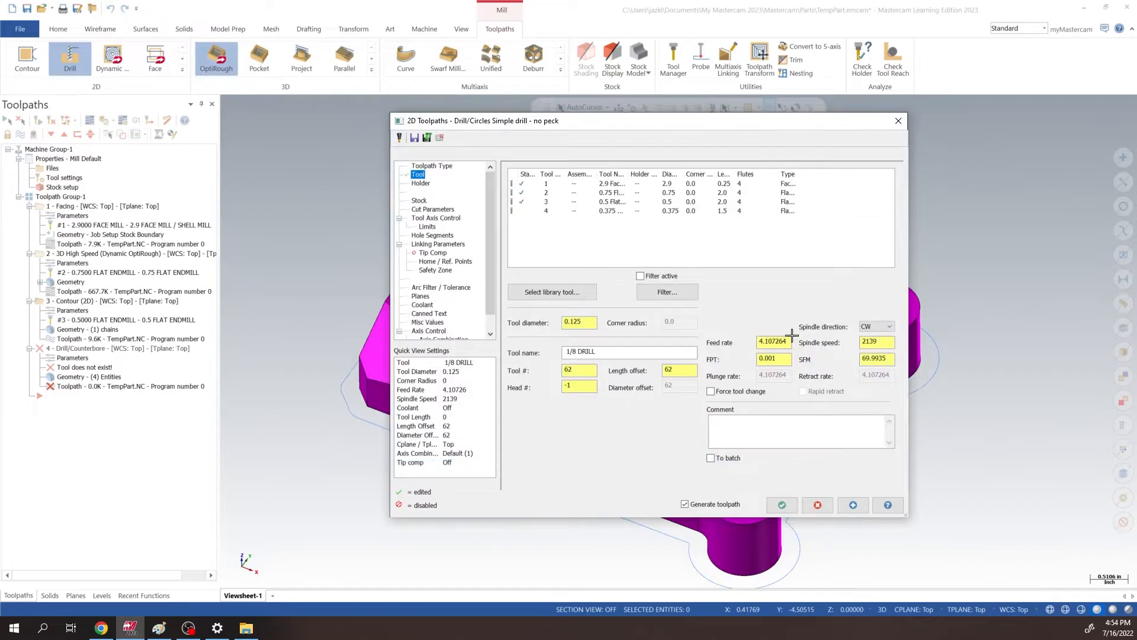
Set the 0.5 drill's spindle speed to 1500 and its feed rate to 25.
{"action": "double_click", "coordinate": [869, 343]}
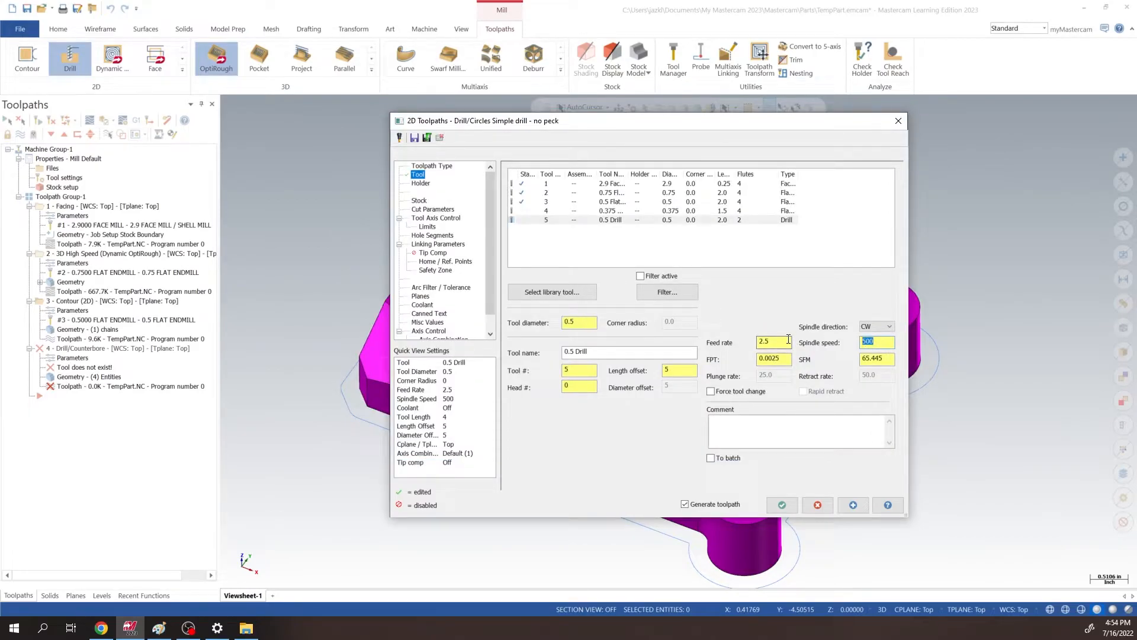
{"action": "double_click", "coordinate": [764, 341]}
{"action": "type", "text": "2"}
Choose the Peck Drill cycle in the cut parameters and enter the peck amount.
{"action": "left_click", "coordinate": [432, 209]}
{"action": "left_click", "coordinate": [586, 178]}
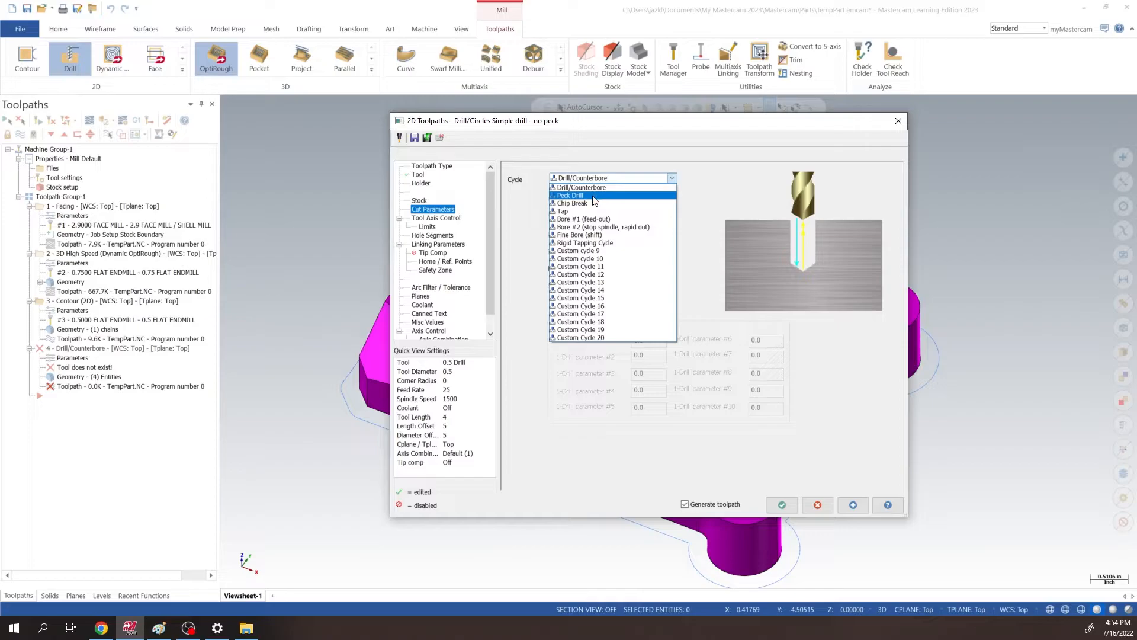
{"action": "left_click", "coordinate": [593, 196]}
{"action": "key", "text": "Tab"}
{"action": "type", "text": "."}
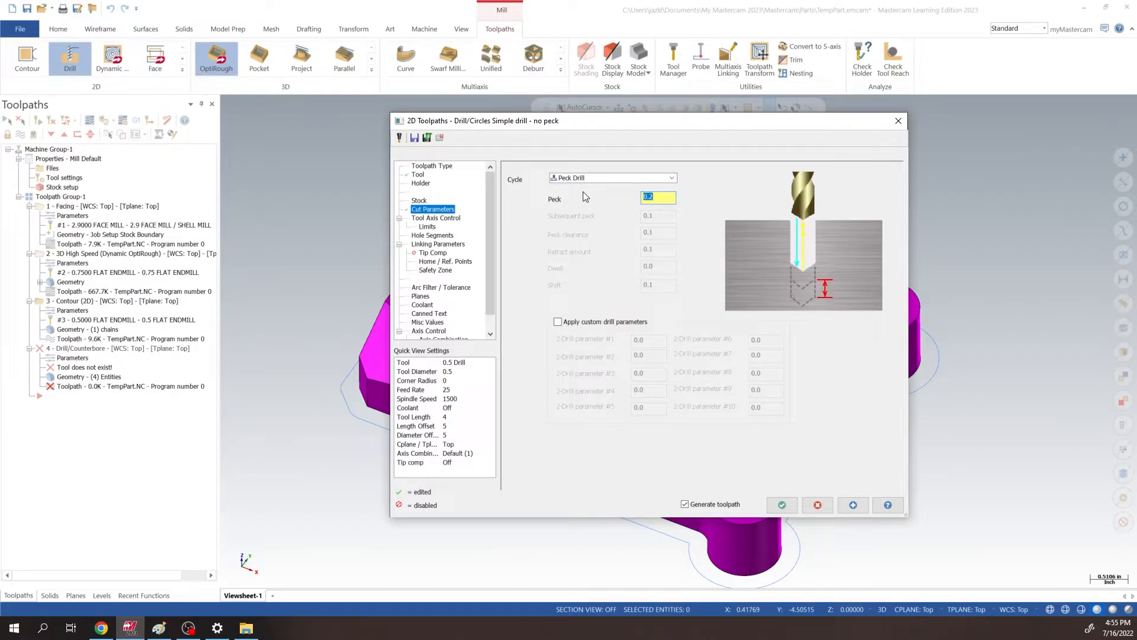
In the linking parameters, pick the drilling depth from a lug hole's bottom edge and make it absolute at -2.0.
{"action": "left_click", "coordinate": [439, 244]}
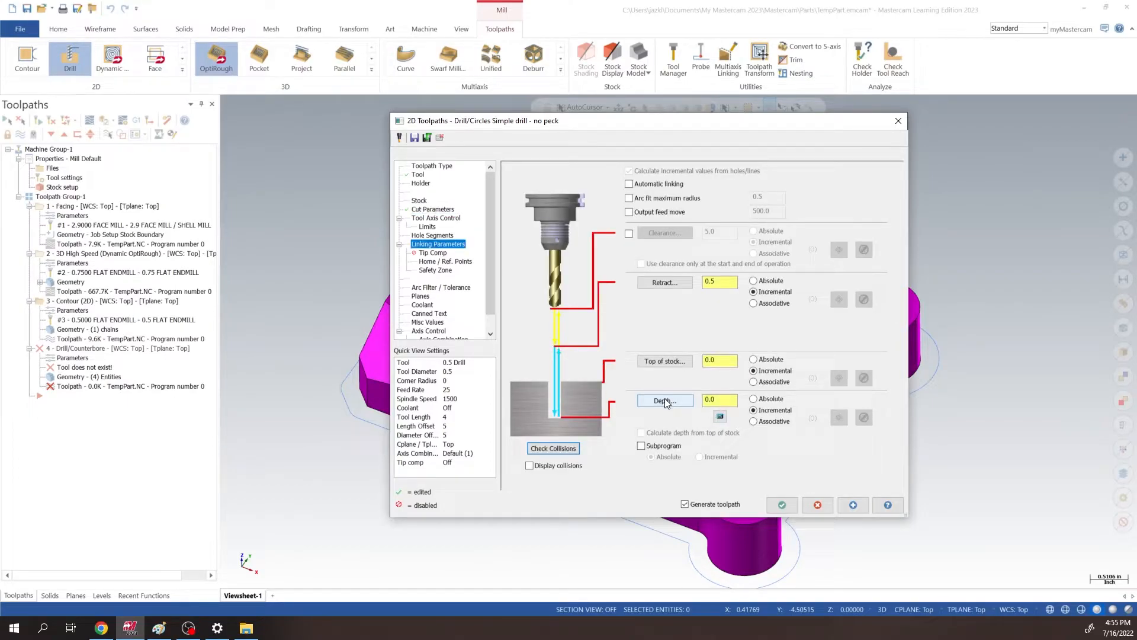
{"action": "left_click", "coordinate": [666, 402]}
{"action": "middle_click_drag", "start_coordinate": [815, 317], "coordinate": [738, 227], "text": "shift"}
{"action": "middle_click_drag", "start_coordinate": [824, 340], "coordinate": [628, 217]}
{"action": "left_click", "coordinate": [629, 214]}
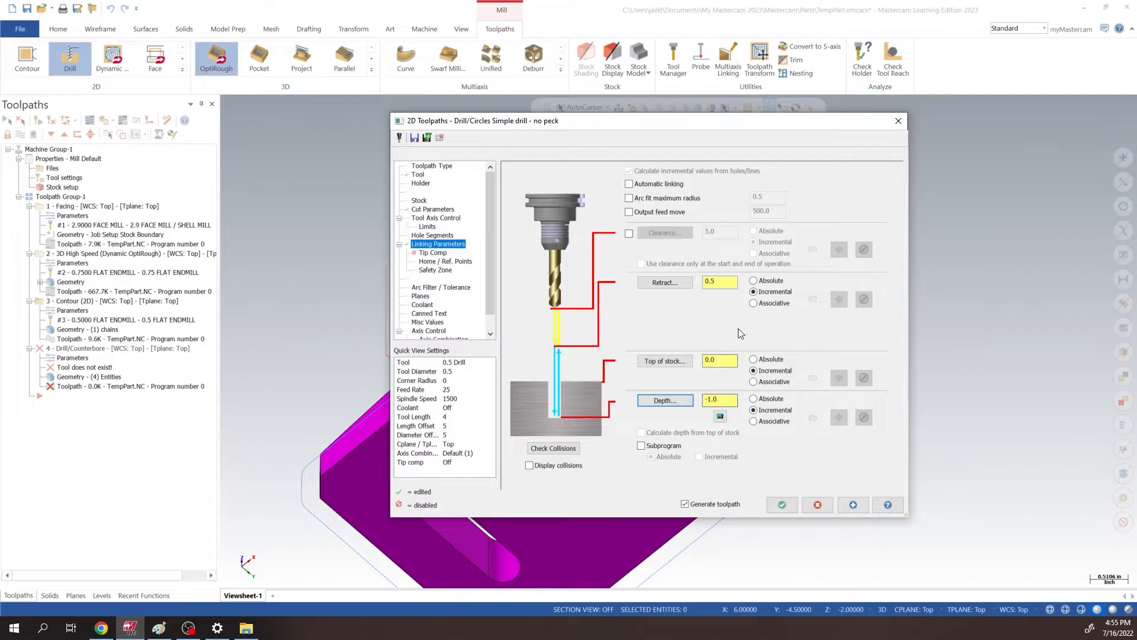
{"action": "left_click", "coordinate": [774, 399]}
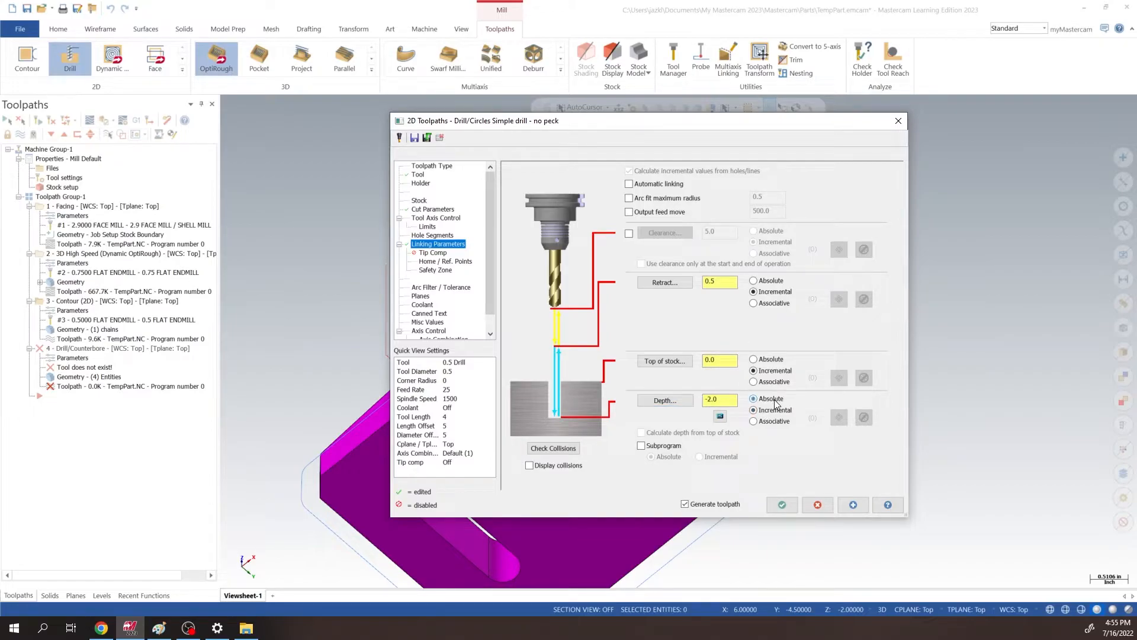
Make top of stock and retract absolute, enable an absolute clearance of 0.25, and set the retract to 0.1.
{"action": "left_click", "coordinate": [770, 360]}
{"action": "left_click", "coordinate": [770, 281]}
{"action": "left_click", "coordinate": [629, 234]}
{"action": "left_click", "coordinate": [761, 231]}
{"action": "left_click", "coordinate": [723, 231]}
{"action": "double_click", "coordinate": [723, 231]}
{"action": "type", "text": "0.25"}
{"action": "key", "text": "Return"}
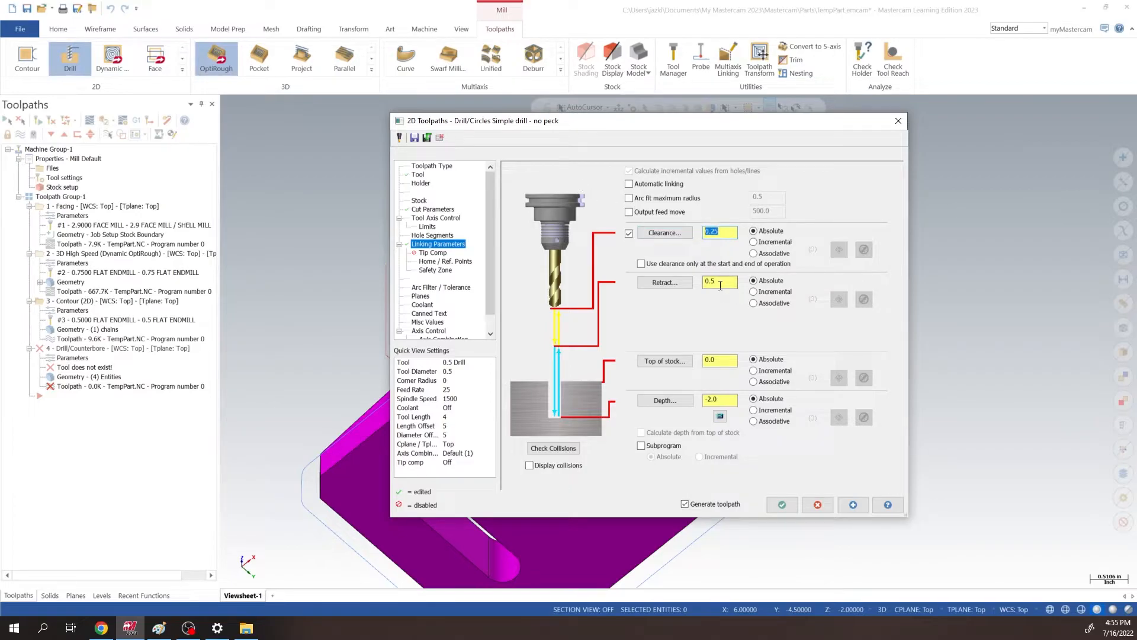
{"action": "left_click", "coordinate": [725, 284]}
{"action": "type", "text": "0.1"}
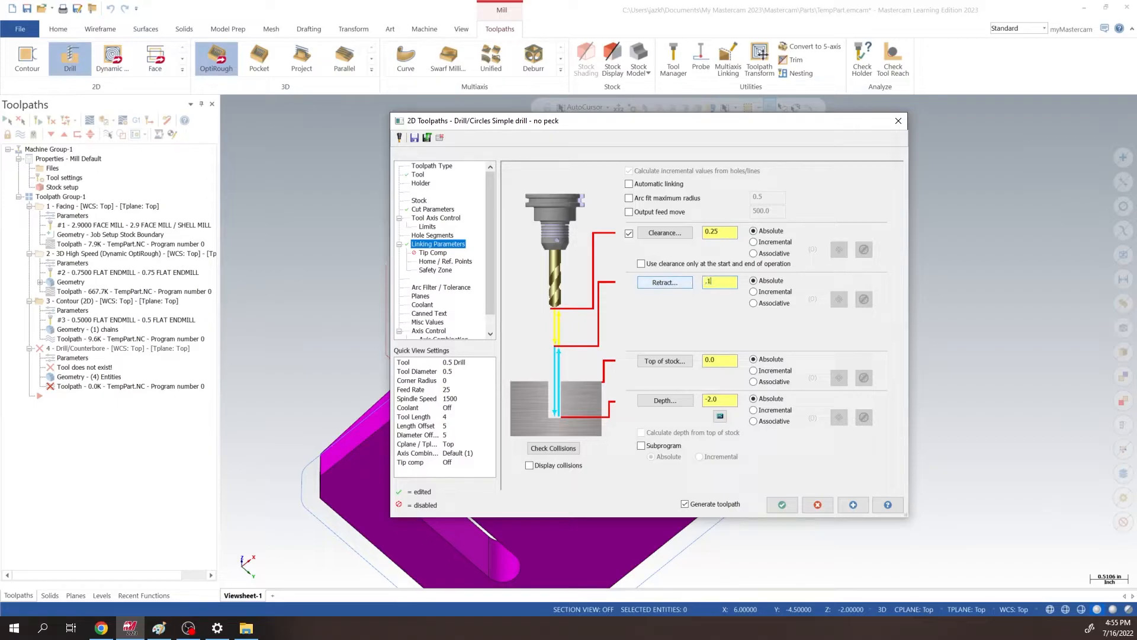
Pick the top of stock from a lug hole's top edge at -1.0 and generate the peck drill toolpath.
{"action": "left_click", "coordinate": [673, 359]}
{"action": "middle_click_drag", "start_coordinate": [738, 238], "coordinate": [842, 331]}
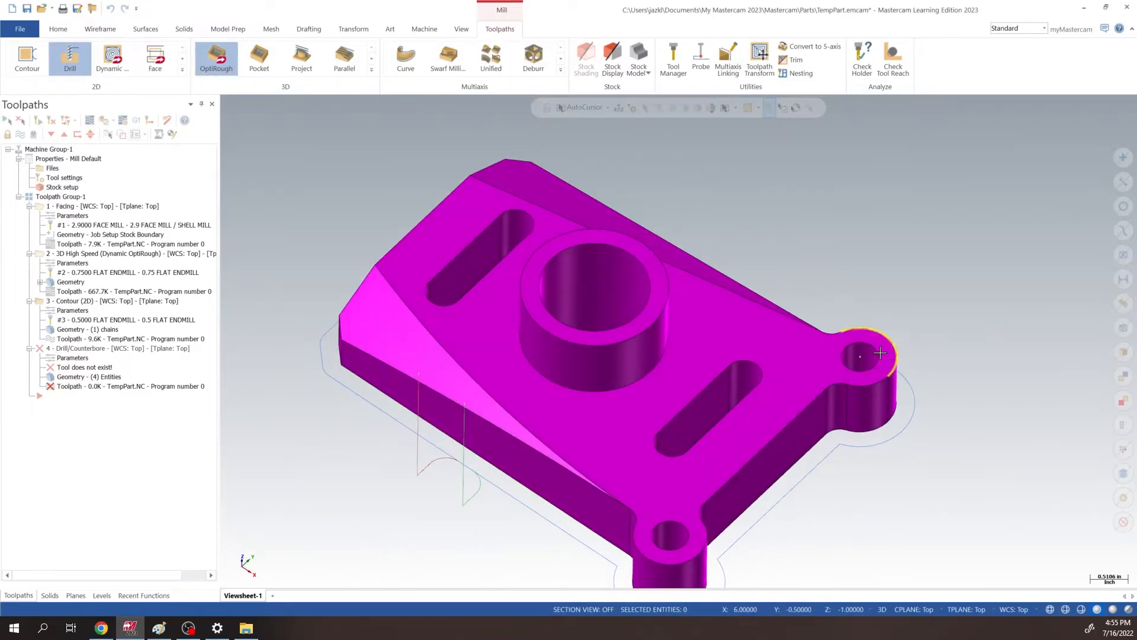
{"action": "left_click", "coordinate": [851, 347]}
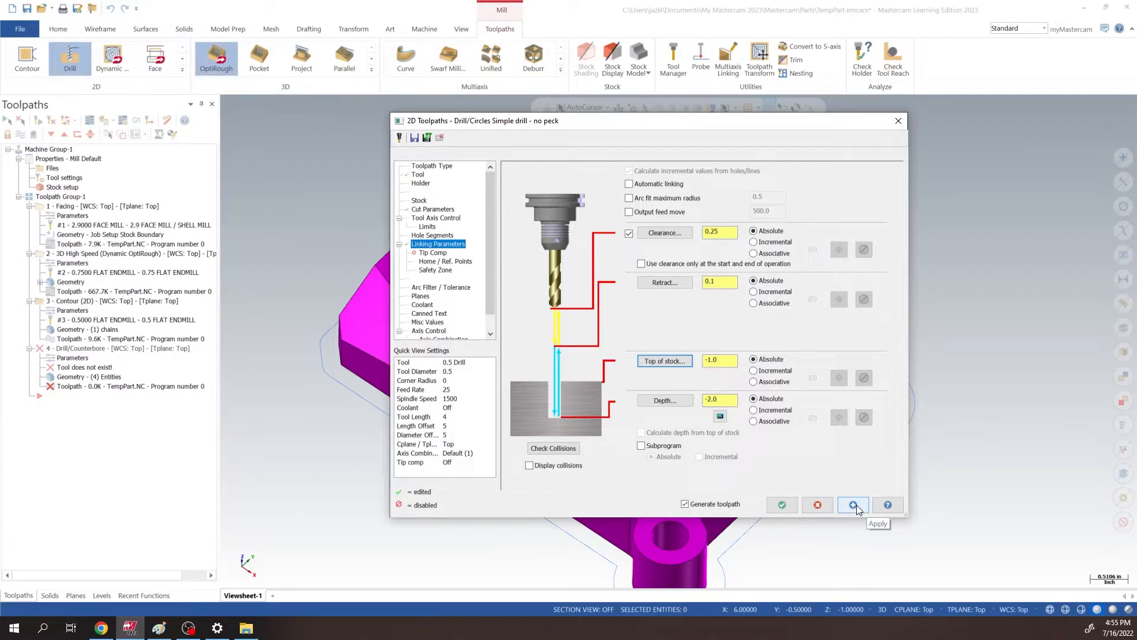
{"action": "left_click", "coordinate": [786, 506]}
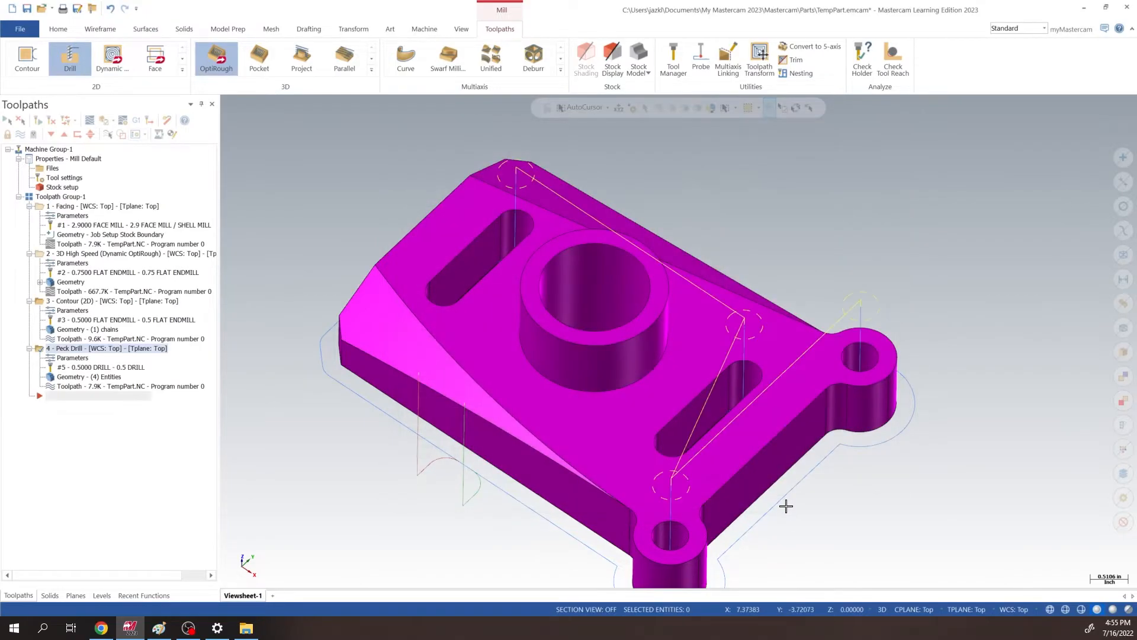
Backplot the peck drill operation and play its tool motion.
{"action": "mouse_move", "coordinate": [766, 416]}
{"action": "middle_mouse_down"}
{"action": "mouse_move", "coordinate": [733, 398]}
{"action": "mouse_move", "coordinate": [753, 314]}
{"action": "mouse_move", "coordinate": [773, 337]}
{"action": "mouse_move", "coordinate": [761, 354]}
{"action": "middle_mouse_up"}
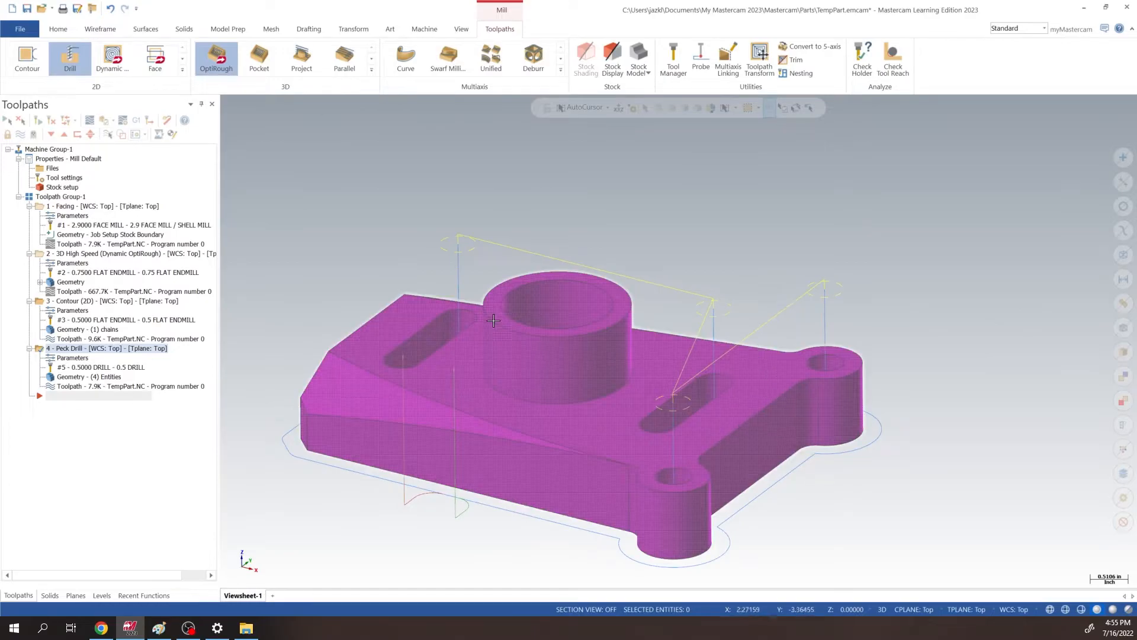
{"action": "left_click", "coordinate": [89, 121]}
{"action": "left_click", "coordinate": [227, 102]}
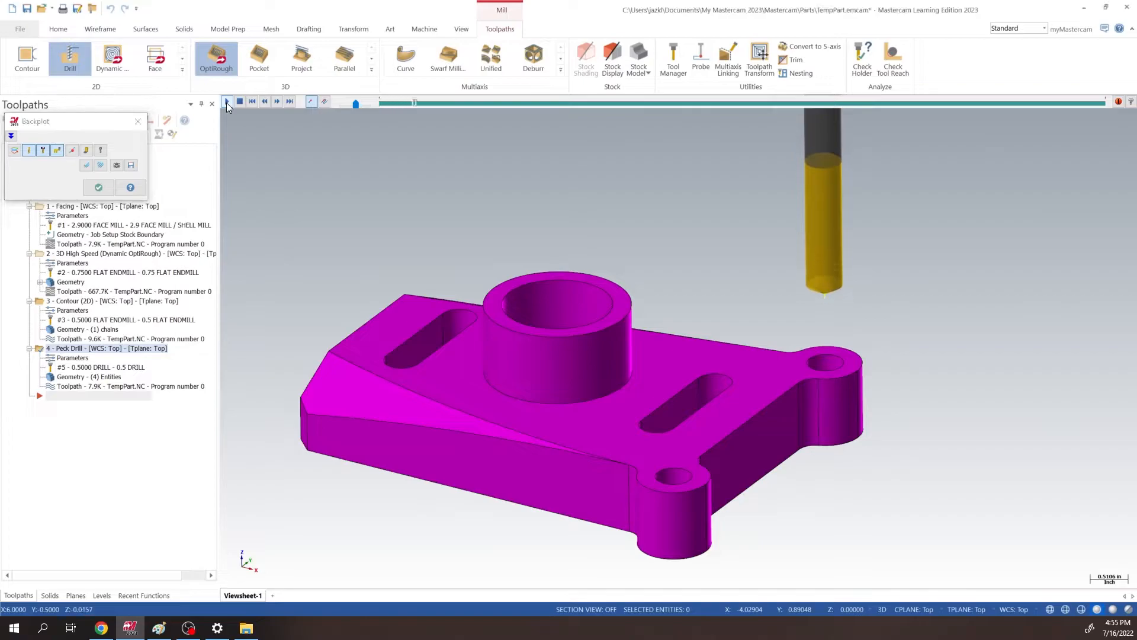
Leave the backplot, re-pick the peck drill's retract from a lug hole's top edge, adjust its value, and regenerate the toolpath.
{"action": "left_click", "coordinate": [137, 122]}
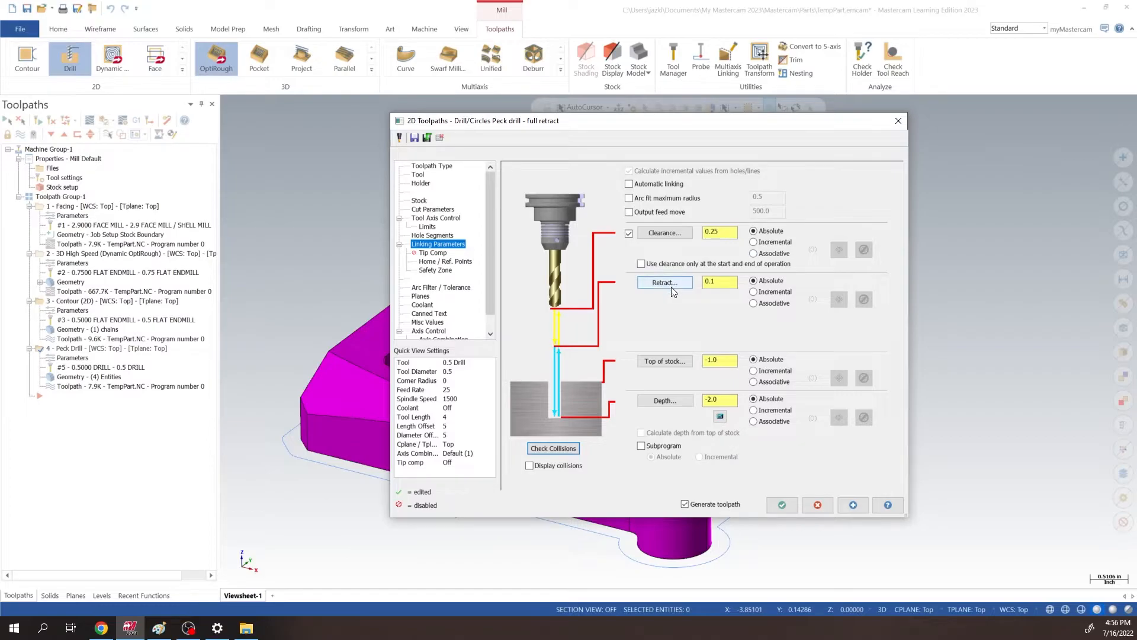
{"action": "left_click", "coordinate": [673, 284]}
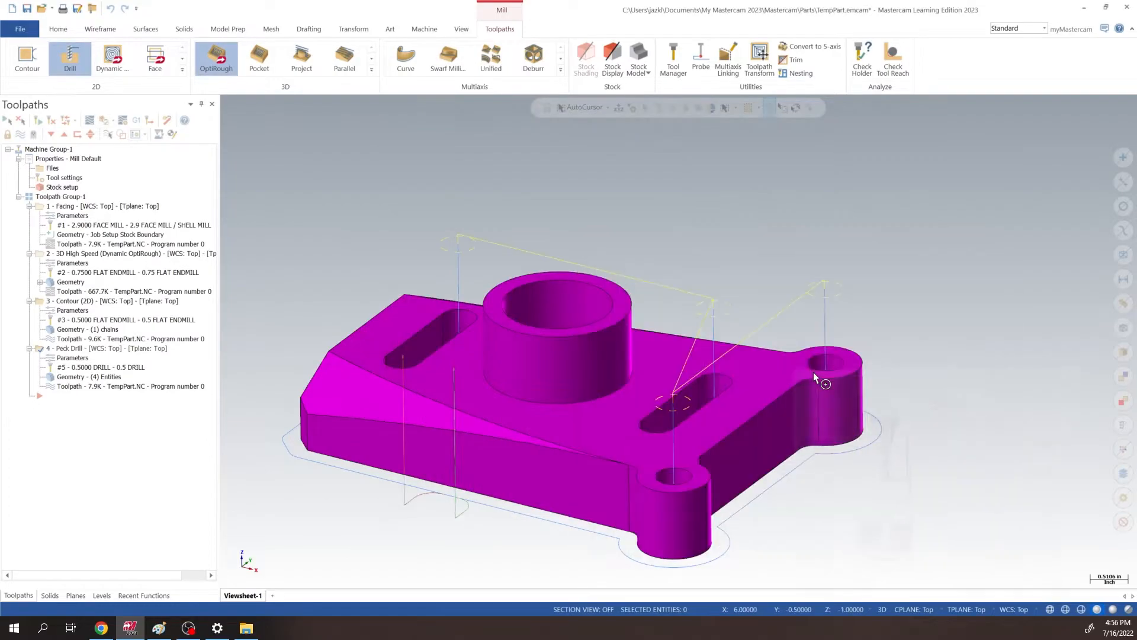
{"action": "left_click", "coordinate": [822, 372]}
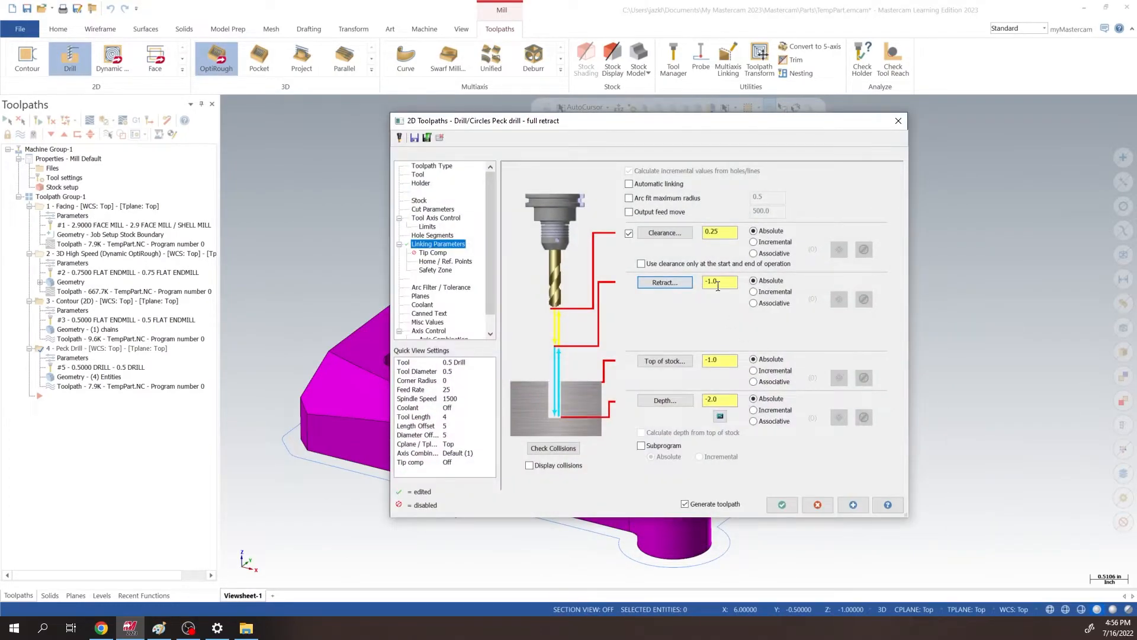
{"action": "left_click_drag", "start_coordinate": [718, 287], "coordinate": [709, 281]}
{"action": "key", "text": "BackSpace"}
{"action": "type", "text": "."}
{"action": "left_click", "coordinate": [782, 505]}
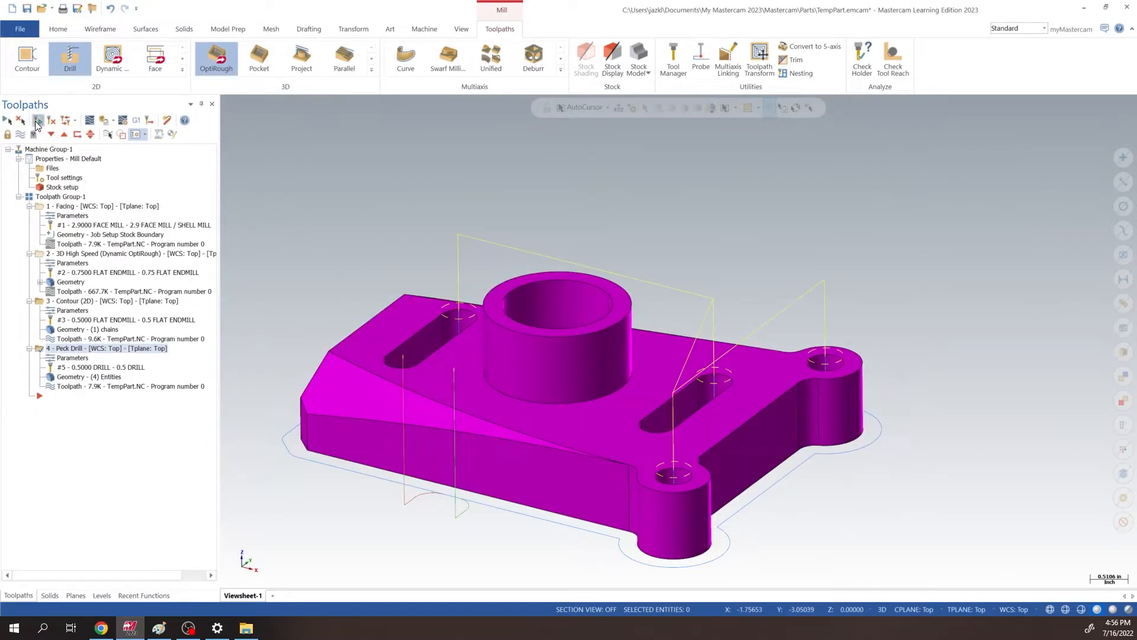
Start a 2D pocket toolpath and chain the top edge loops of the two slots.
{"action": "mouse_move", "coordinate": [756, 359]}
{"action": "middle_mouse_down"}
{"action": "mouse_move", "coordinate": [756, 292]}
{"action": "mouse_move", "coordinate": [761, 367]}
{"action": "mouse_move", "coordinate": [736, 297]}
{"action": "mouse_move", "coordinate": [757, 326]}
{"action": "middle_mouse_up"}
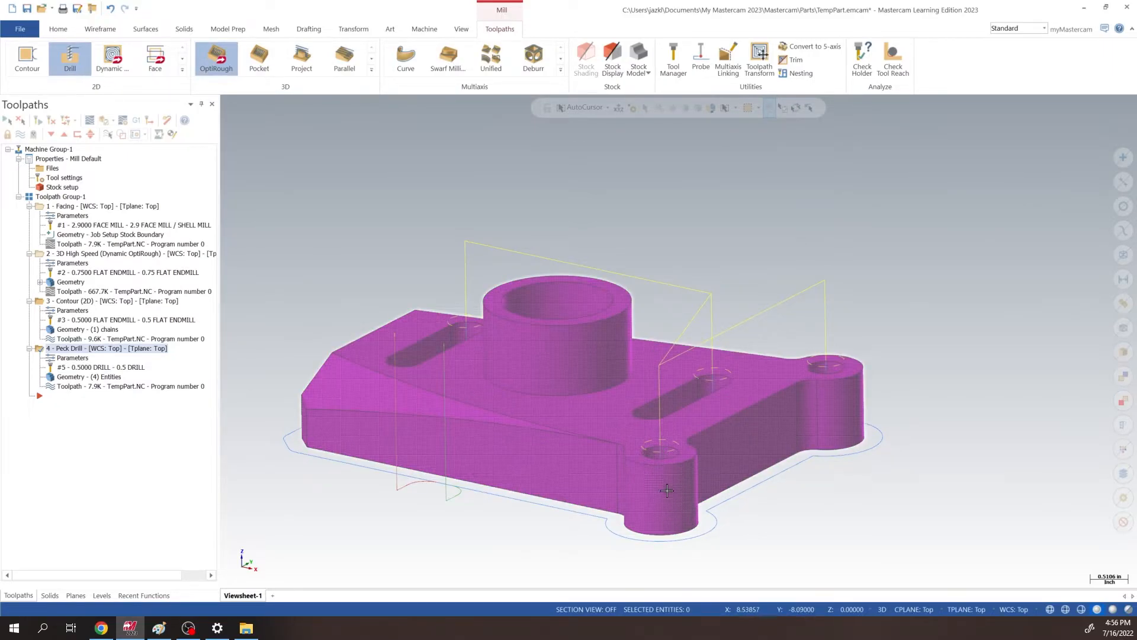
{"action": "middle_click_drag", "start_coordinate": [726, 372], "coordinate": [786, 330]}
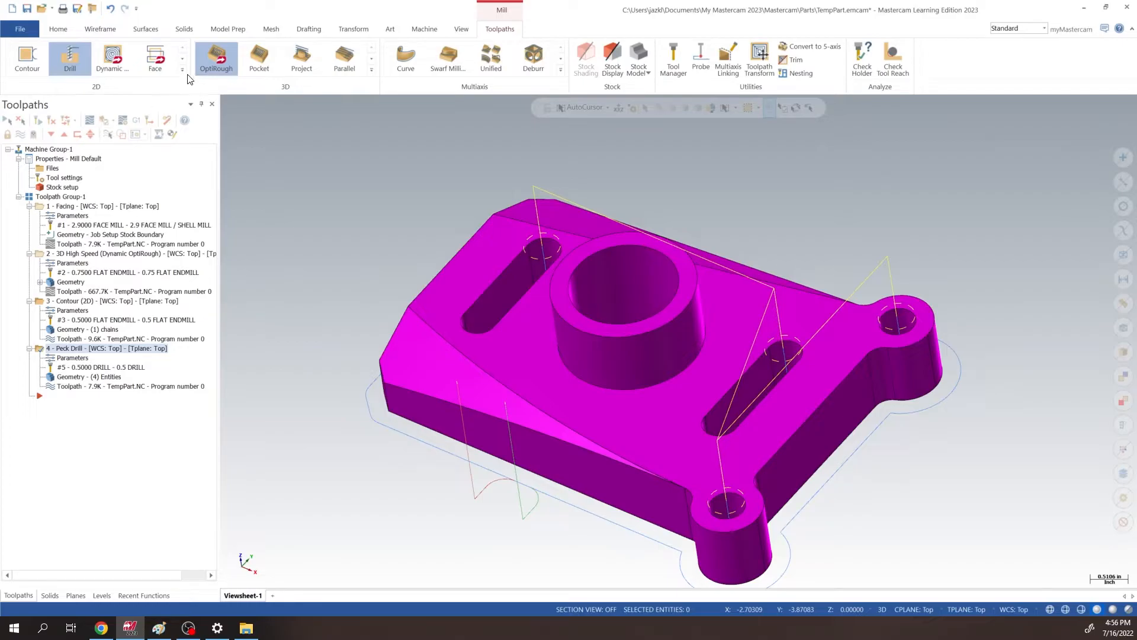
{"action": "left_click", "coordinate": [183, 72]}
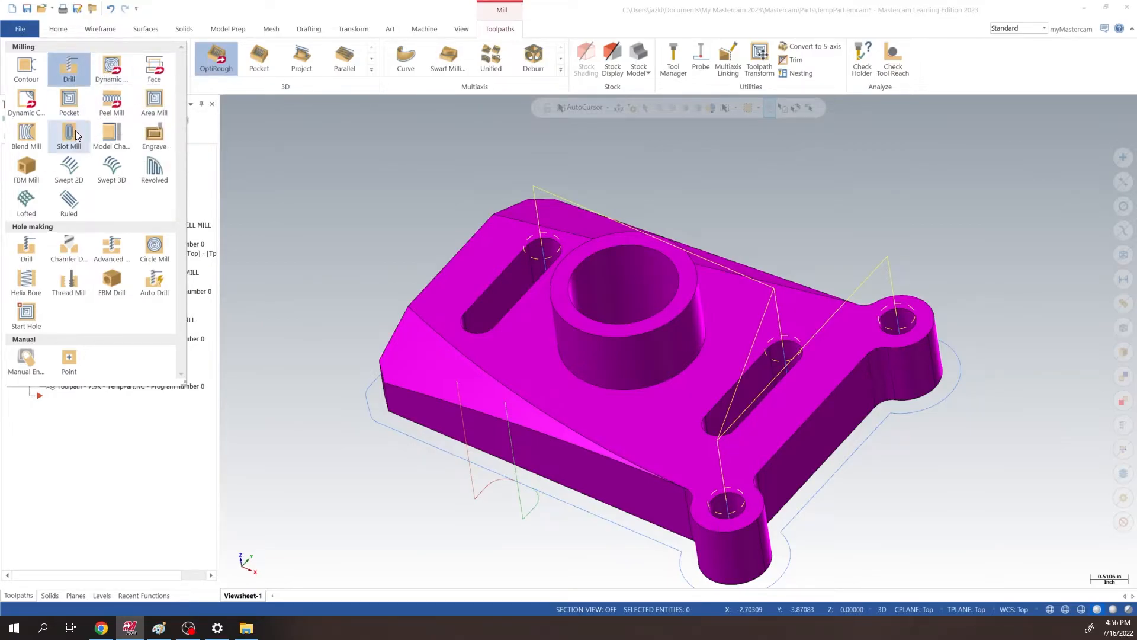
{"action": "left_click", "coordinate": [71, 104]}
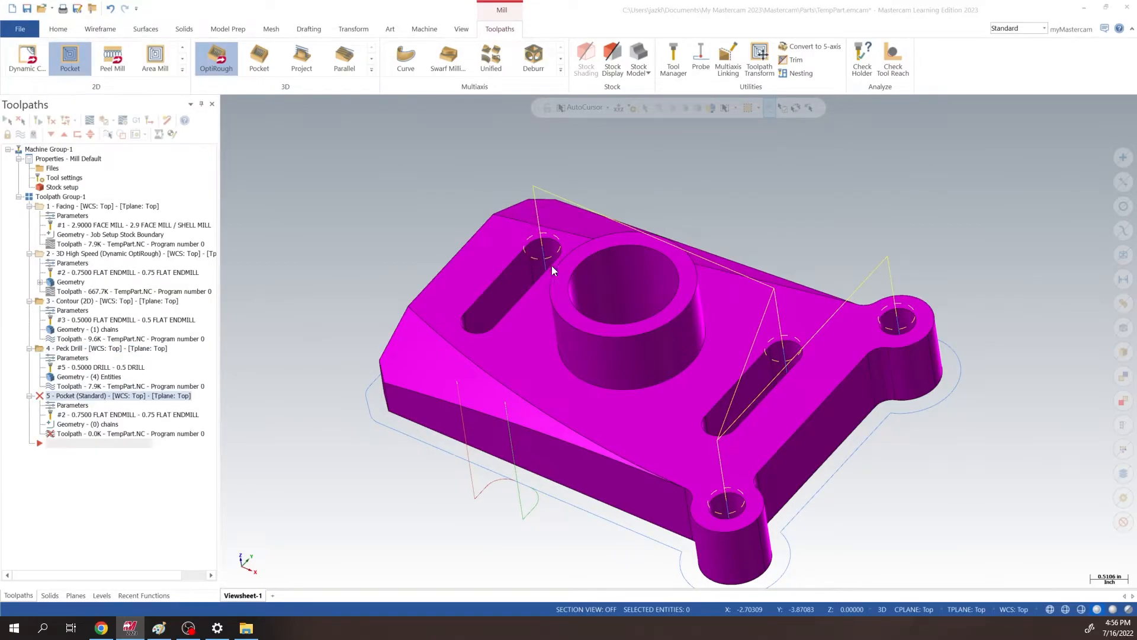
{"action": "left_click", "coordinate": [513, 276]}
{"action": "left_click", "coordinate": [768, 356]}
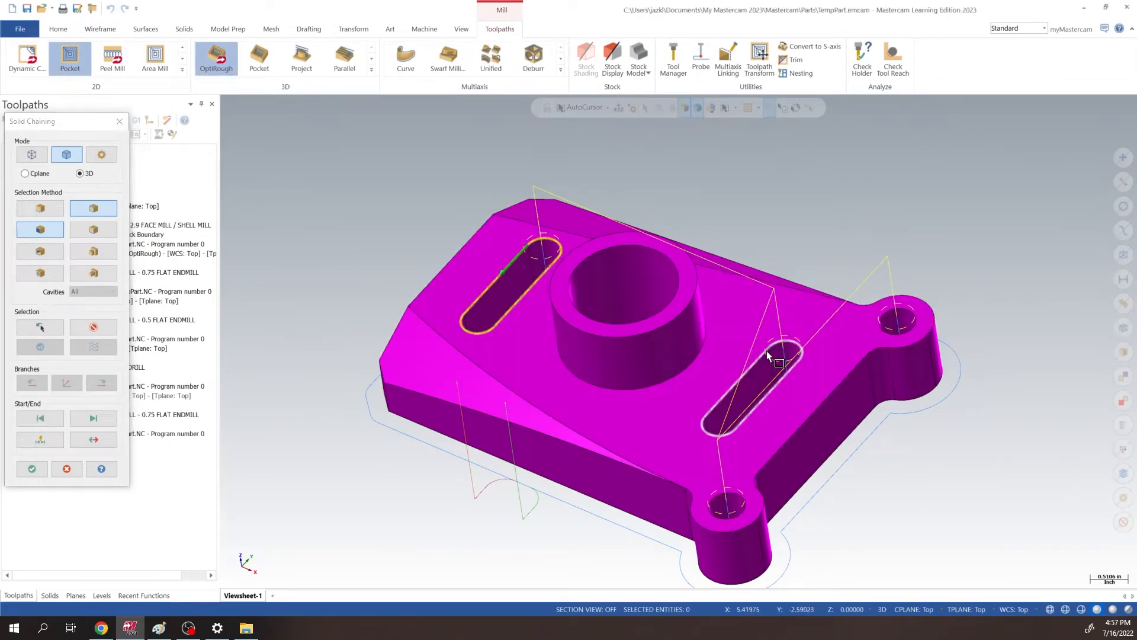
{"action": "left_click", "coordinate": [32, 469]}
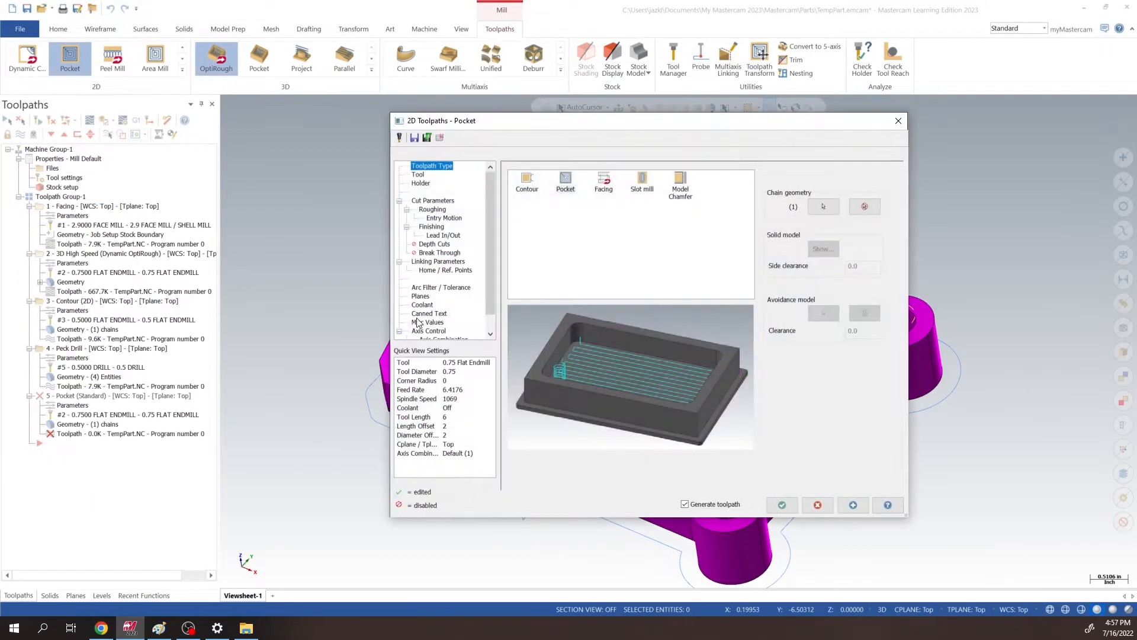
Create a new flat endmill for the pocket toolpath with a cutting diameter of 0.375.
{"action": "left_click", "coordinate": [418, 174]}
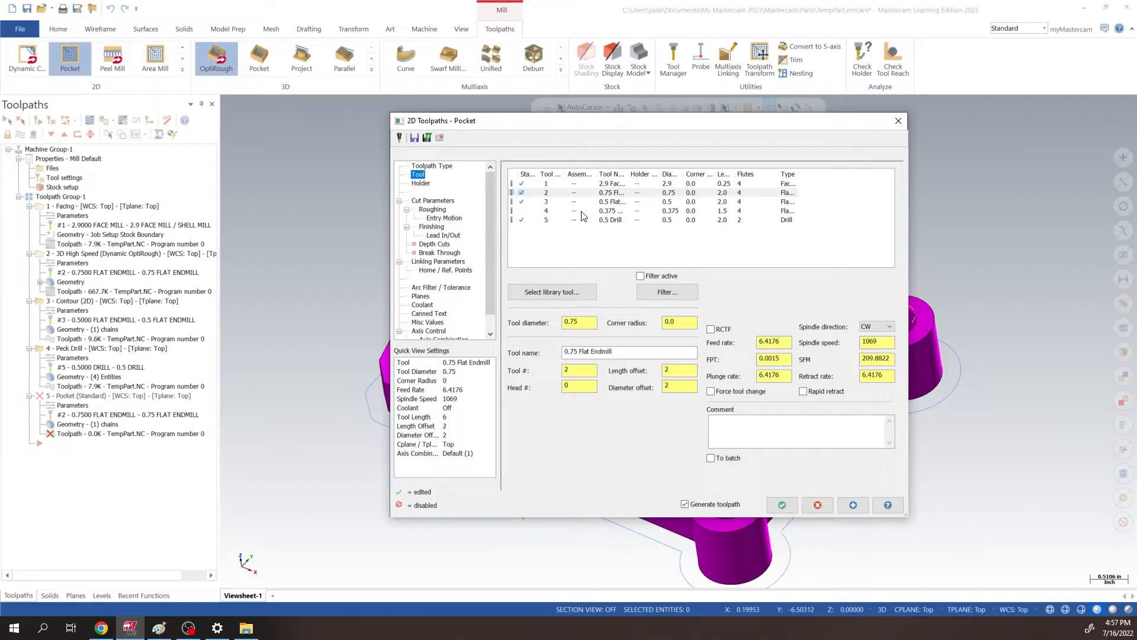
{"action": "left_click", "coordinate": [582, 212]}
{"action": "right_click", "coordinate": [561, 211]}
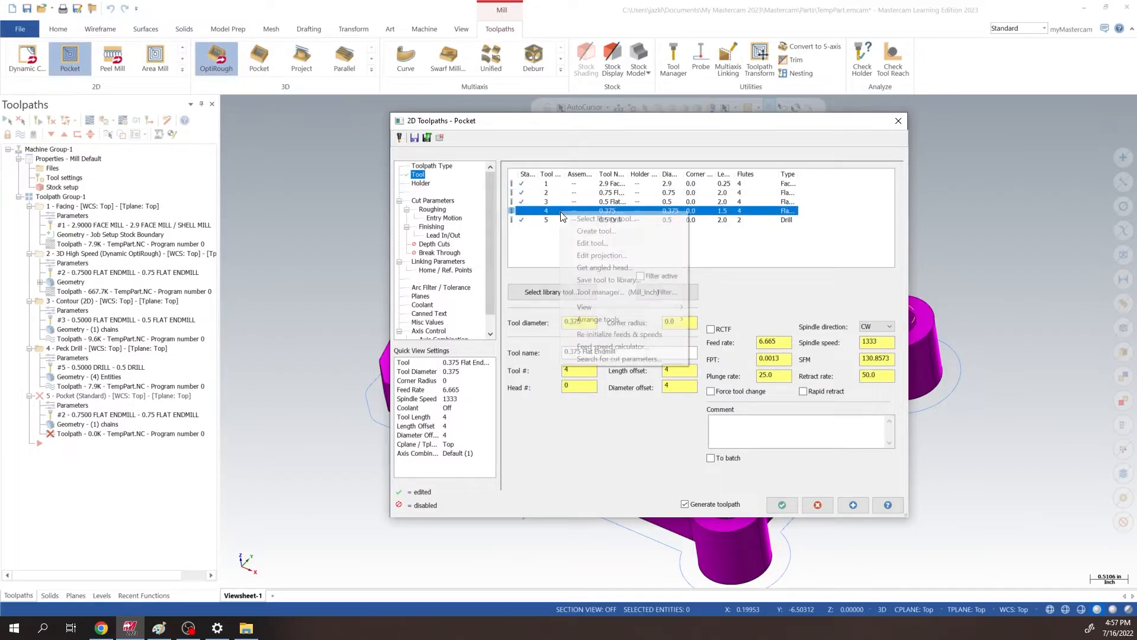
{"action": "left_click", "coordinate": [609, 231]}
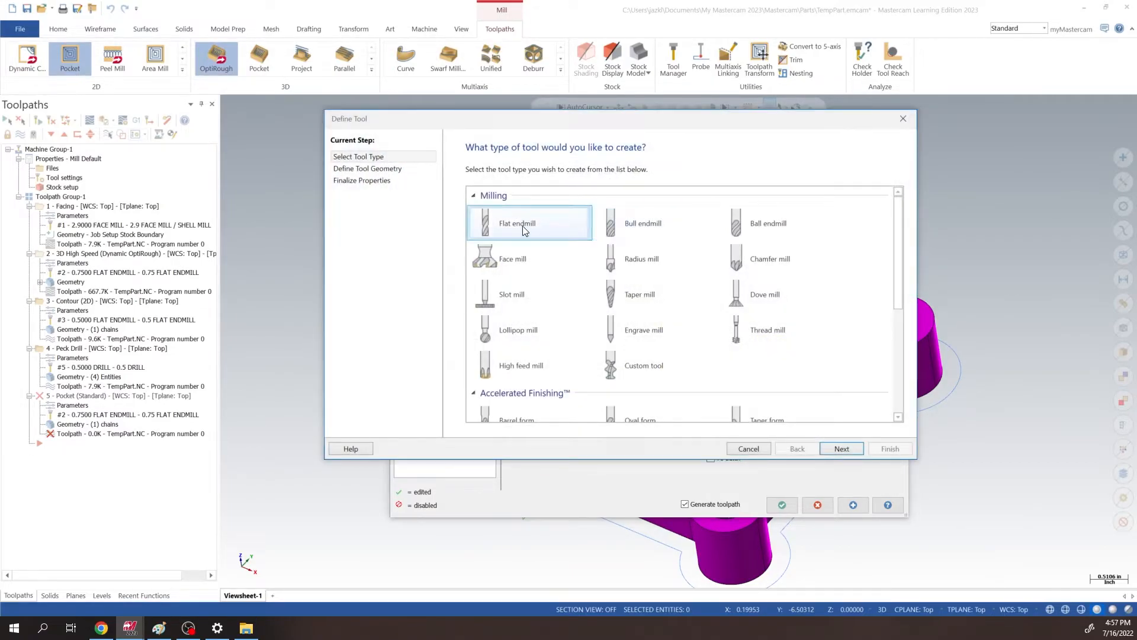
{"action": "double_click", "coordinate": [524, 229]}
{"action": "type", "text": ".375"}
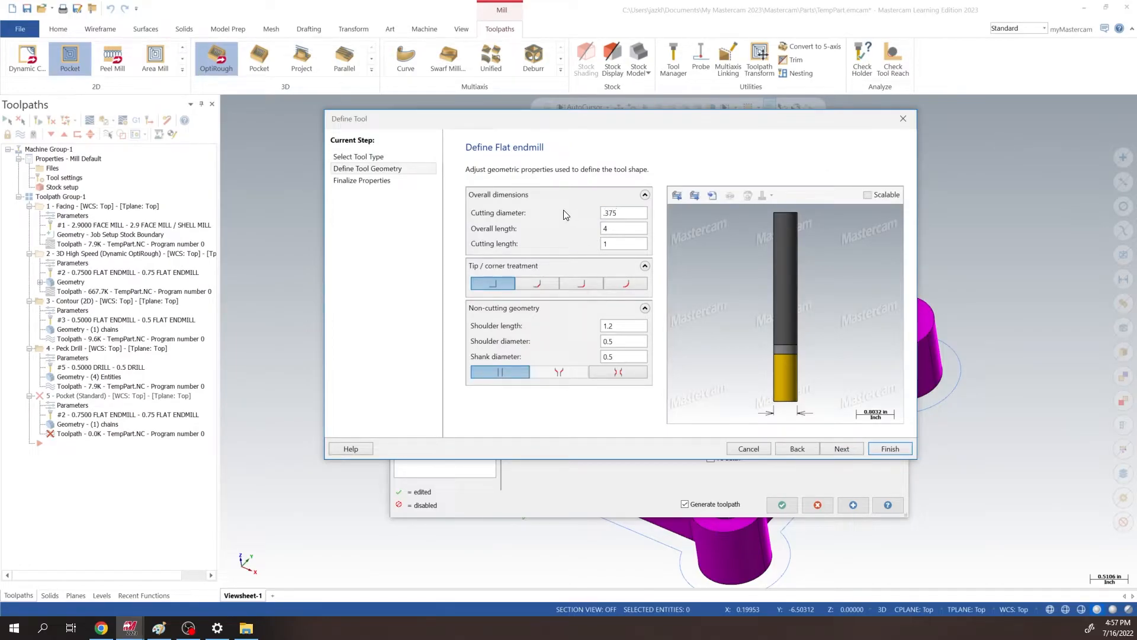
{"action": "key", "text": "Return"}
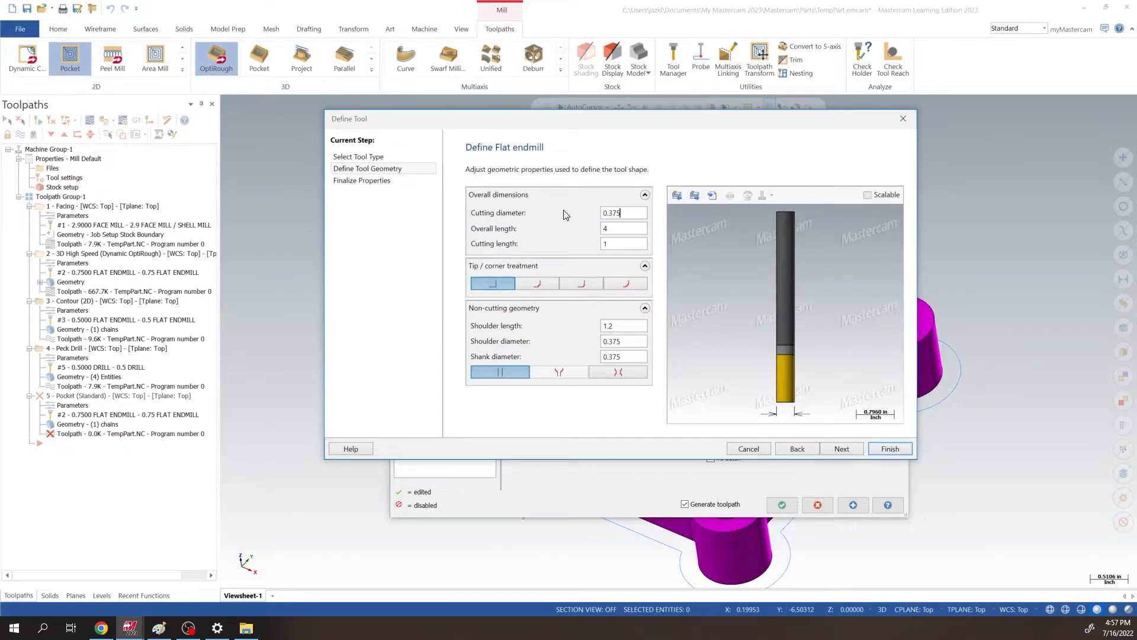
Set the endmill's cutting length to 1.5, add it as an additional tool, and select it for the pocket.
{"action": "left_click", "coordinate": [622, 243]}
{"action": "left_click_drag", "start_coordinate": [621, 247], "coordinate": [553, 247]}
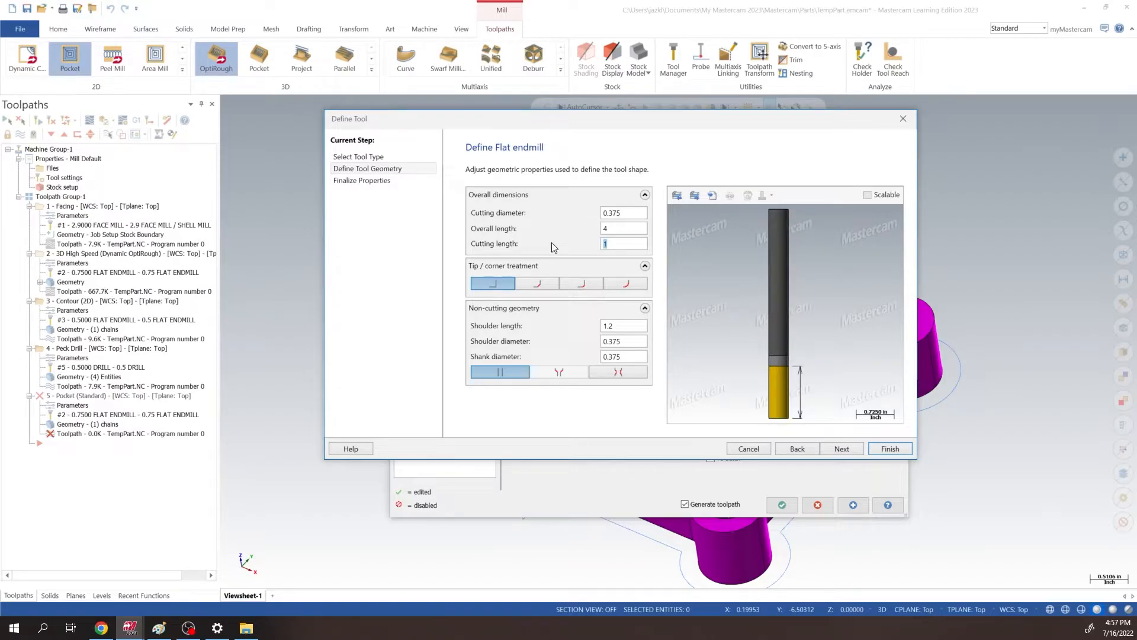
{"action": "key", "text": "Return"}
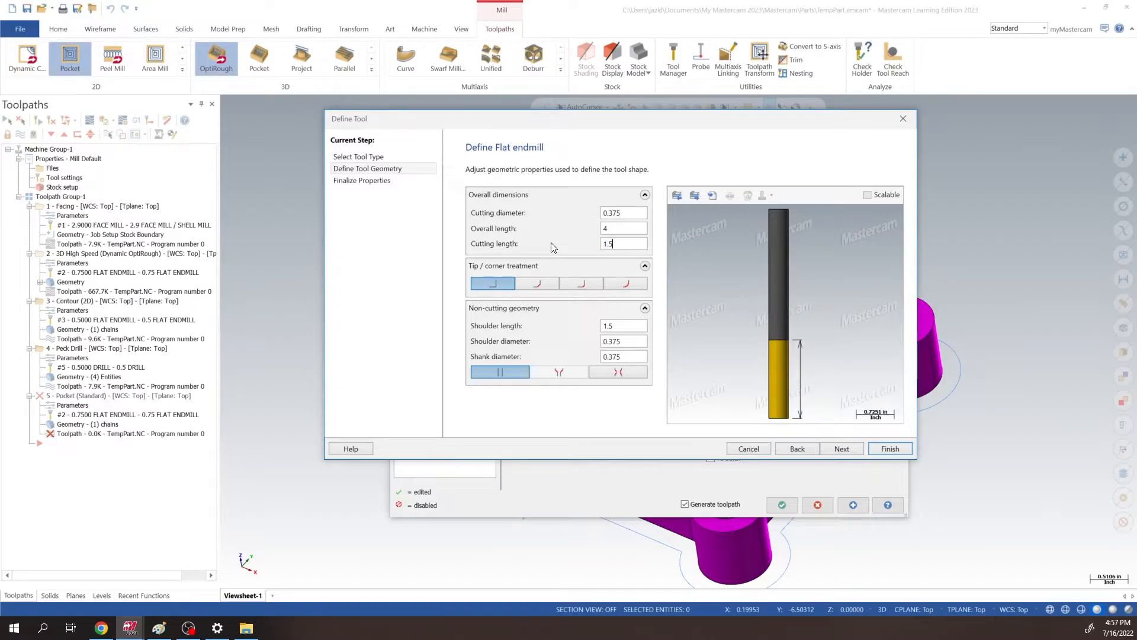
{"action": "left_click", "coordinate": [892, 449]}
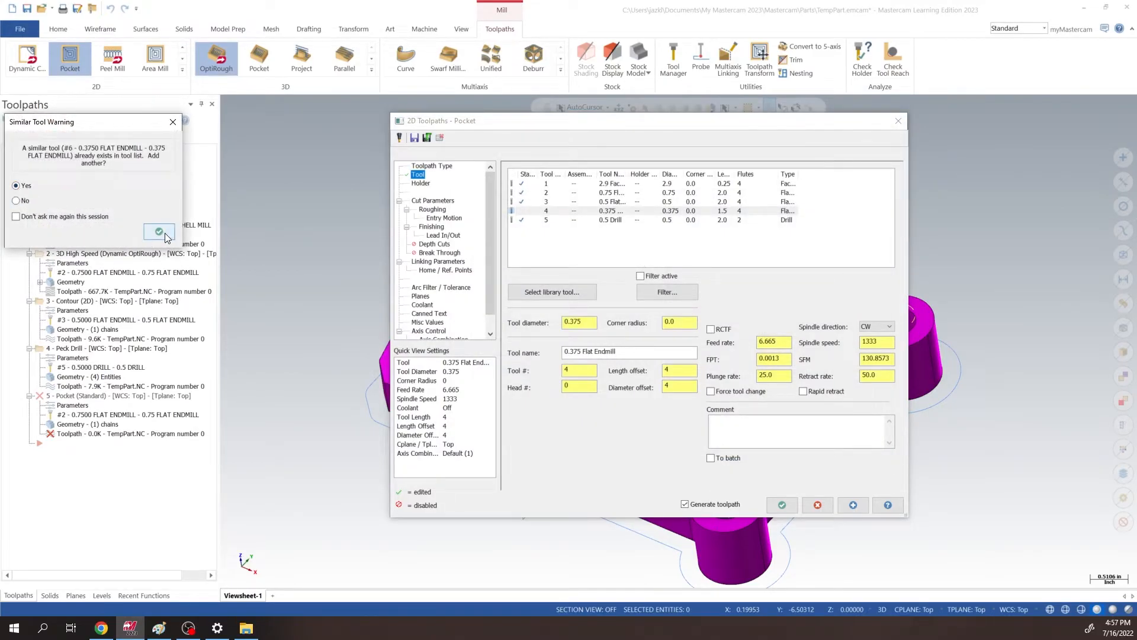
{"action": "left_click", "coordinate": [159, 232]}
{"action": "left_click", "coordinate": [633, 230]}
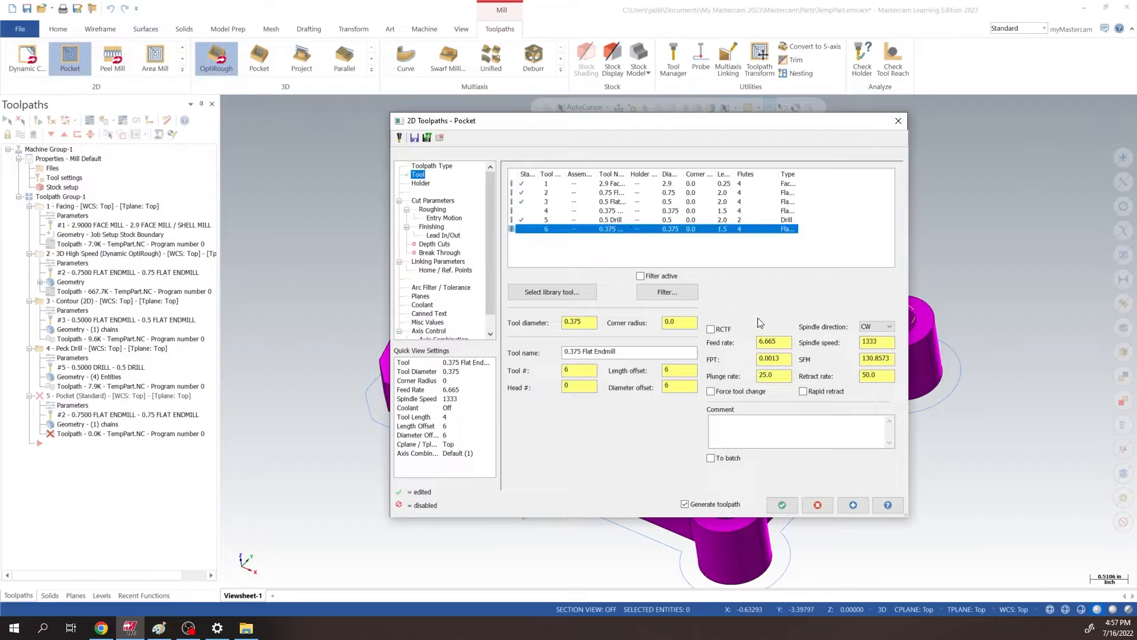
Set the pocket tool's spindle speed to 8000 and its feed rate to 60.
{"action": "double_click", "coordinate": [870, 342]}
{"action": "type", "text": "8000"}
{"action": "double_click", "coordinate": [773, 342]}
{"action": "type", "text": "60"}
{"action": "key", "text": "Return"}
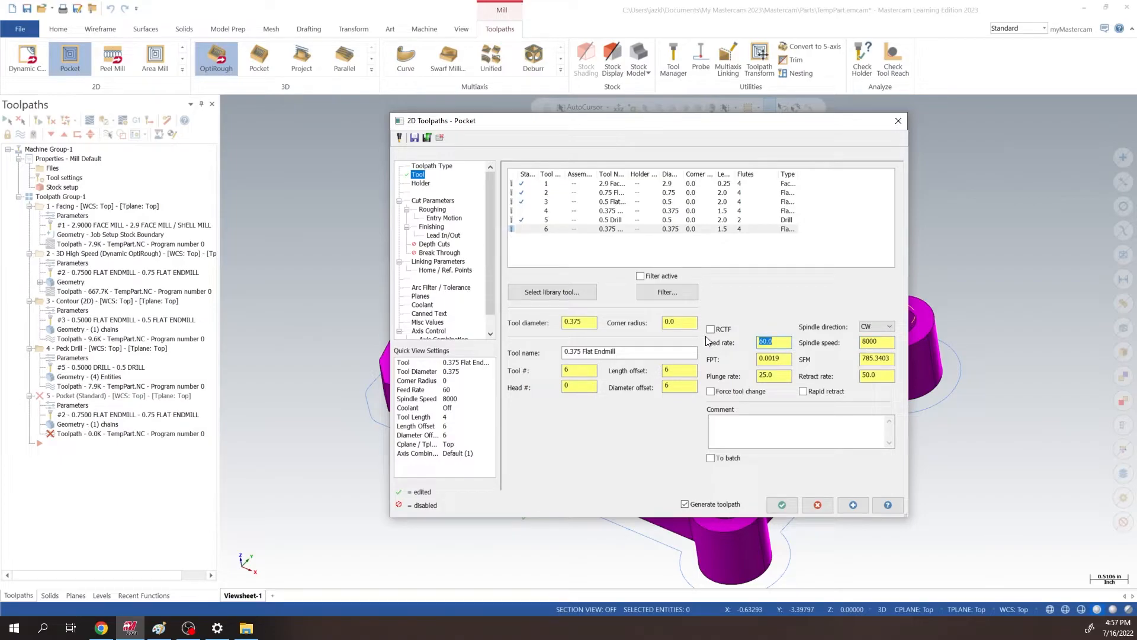
Set the pocket's stock to leave on walls and floors to 0.0 in the cut parameters.
{"action": "left_click", "coordinate": [434, 210]}
{"action": "left_click", "coordinate": [434, 201]}
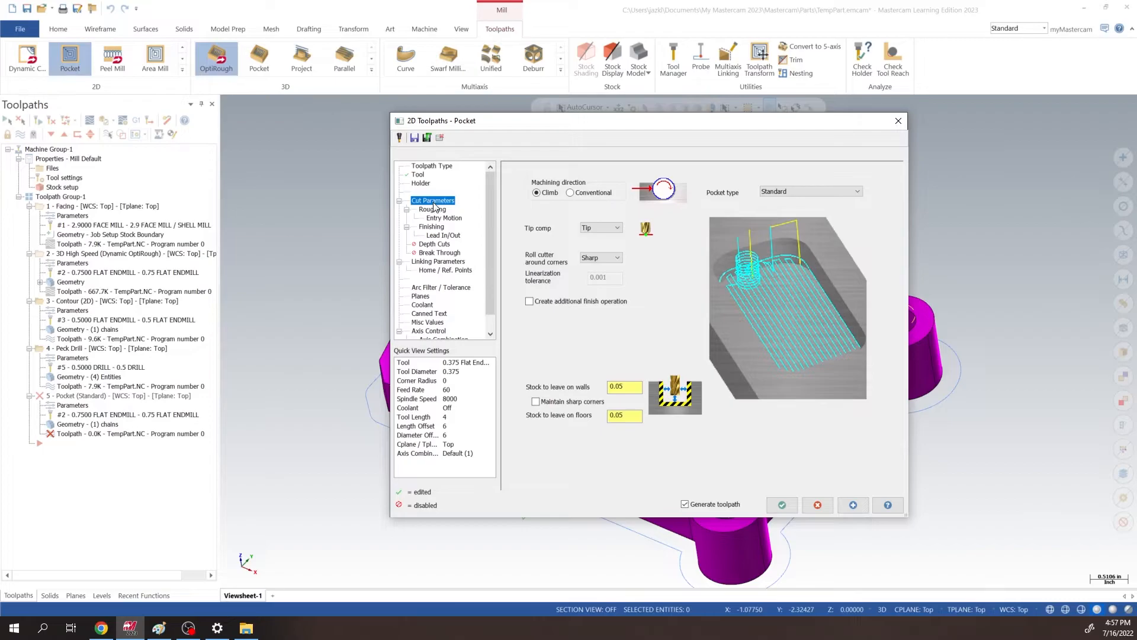
{"action": "double_click", "coordinate": [623, 387]}
{"action": "type", "text": "0.0"}
{"action": "key", "text": "Tab"}
{"action": "type", "text": "0"}
{"action": "key", "text": "Return"}
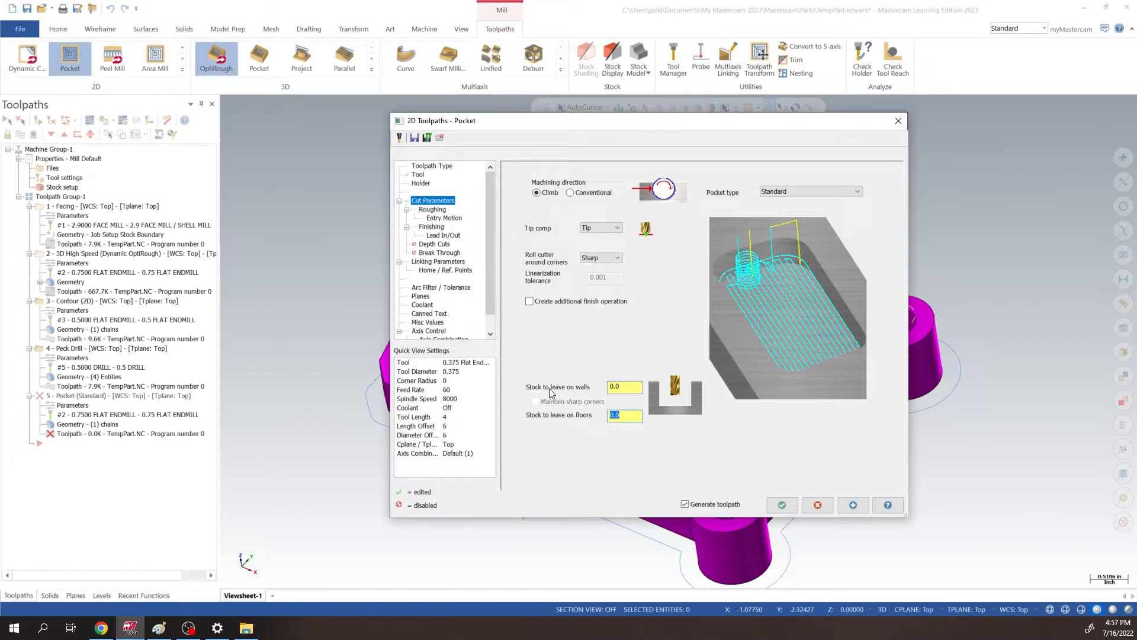
Choose Parallel Spiral as the pocket's roughing method and turn the entry motion off.
{"action": "left_click", "coordinate": [437, 213]}
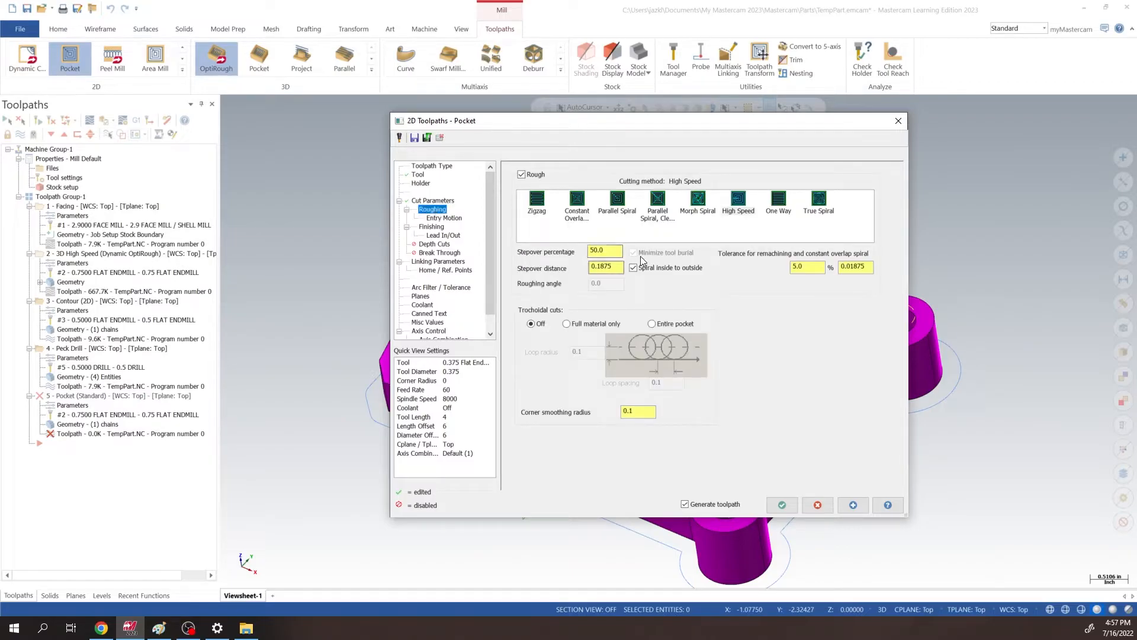
{"action": "left_click", "coordinate": [615, 207]}
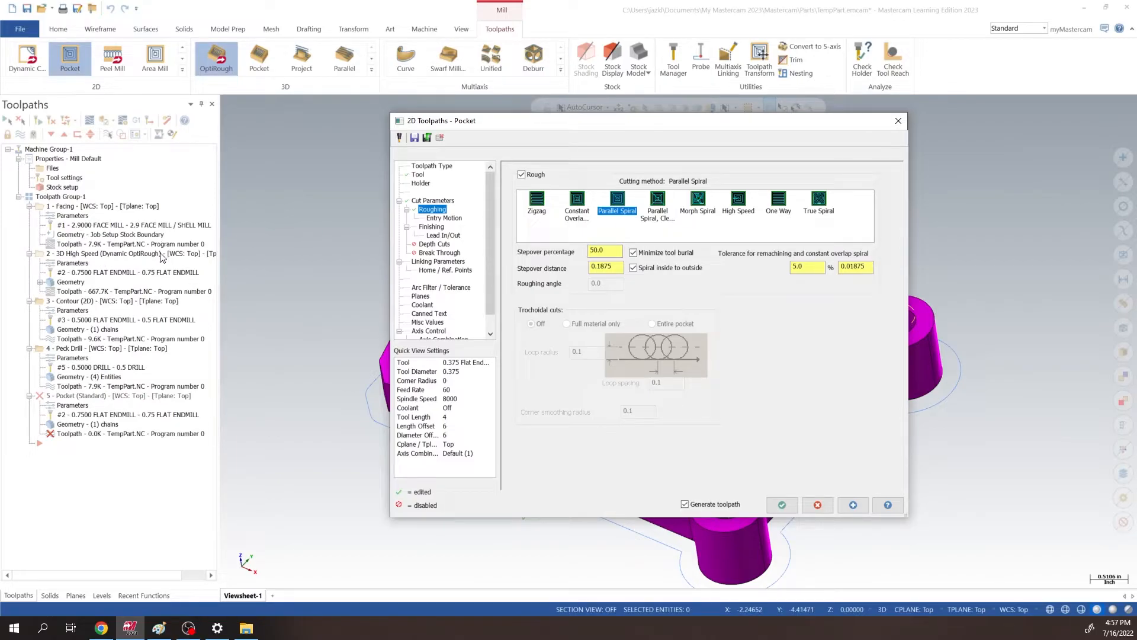
{"action": "left_click", "coordinate": [441, 218]}
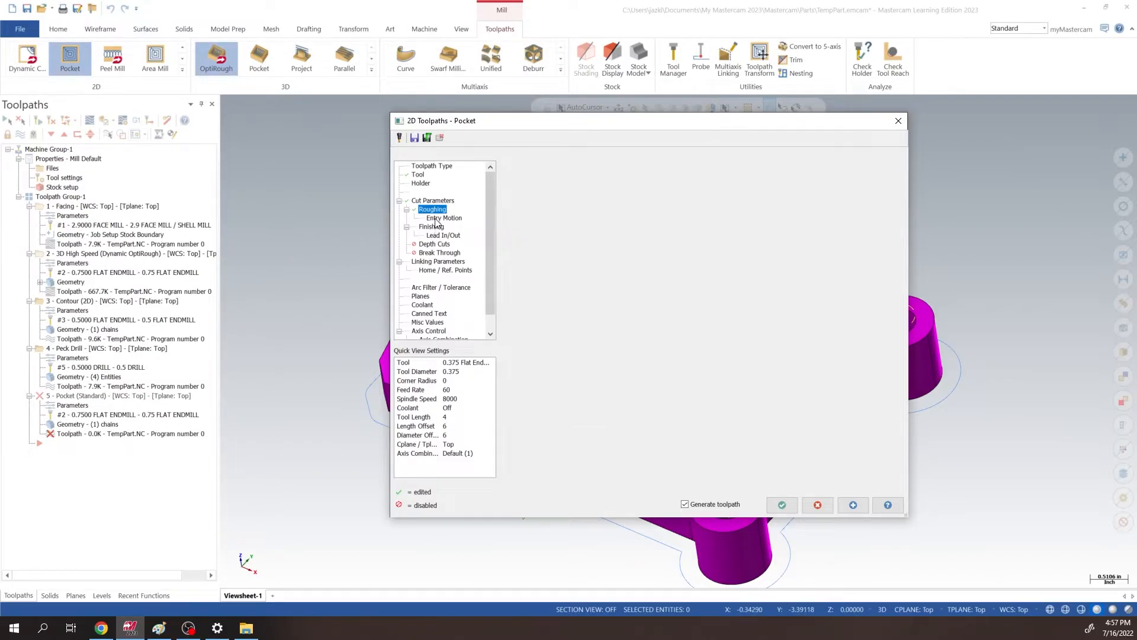
{"action": "left_click", "coordinate": [537, 174]}
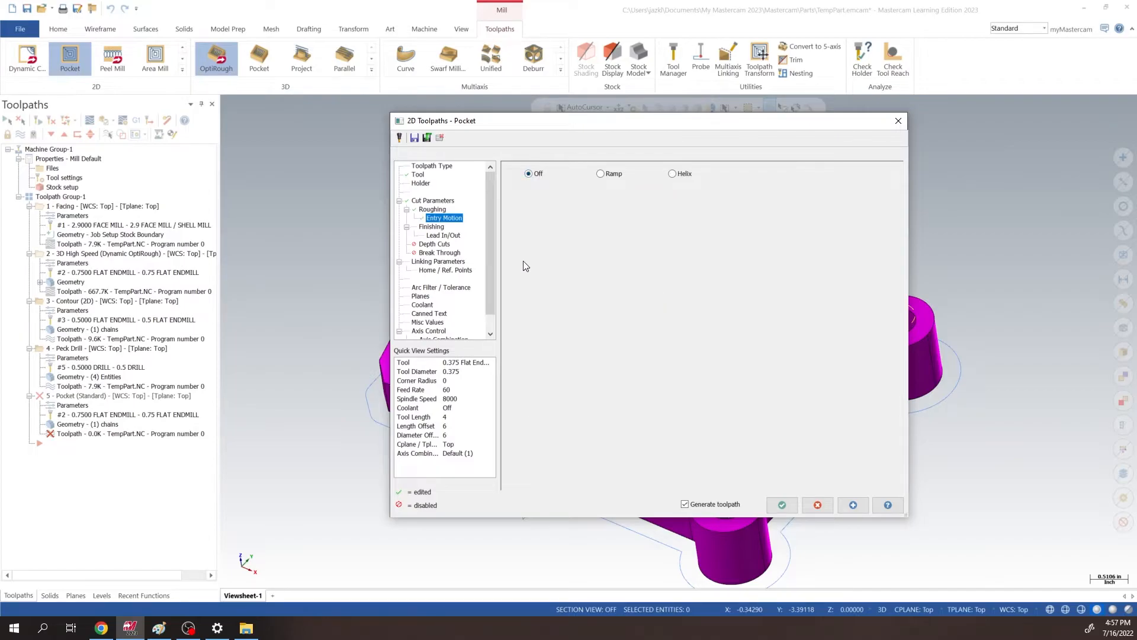
In the pocket's finishing settings, change the cutter compensation type for the finish pass.
{"action": "left_click", "coordinate": [430, 227]}
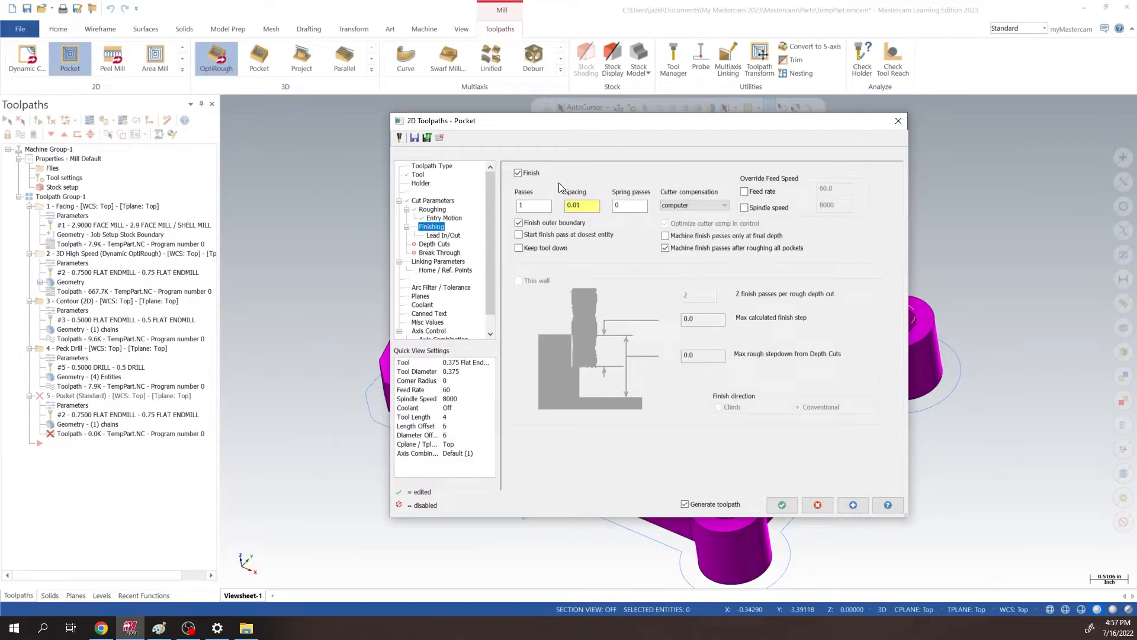
{"action": "left_click", "coordinate": [588, 206]}
{"action": "left_click", "coordinate": [694, 205]}
{"action": "left_click", "coordinate": [698, 231]}
Enable depth cuts for the pocket with a maximum rough step of 0.55 and a finish step of 0.
{"action": "left_click", "coordinate": [434, 244]}
{"action": "left_click", "coordinate": [631, 191]}
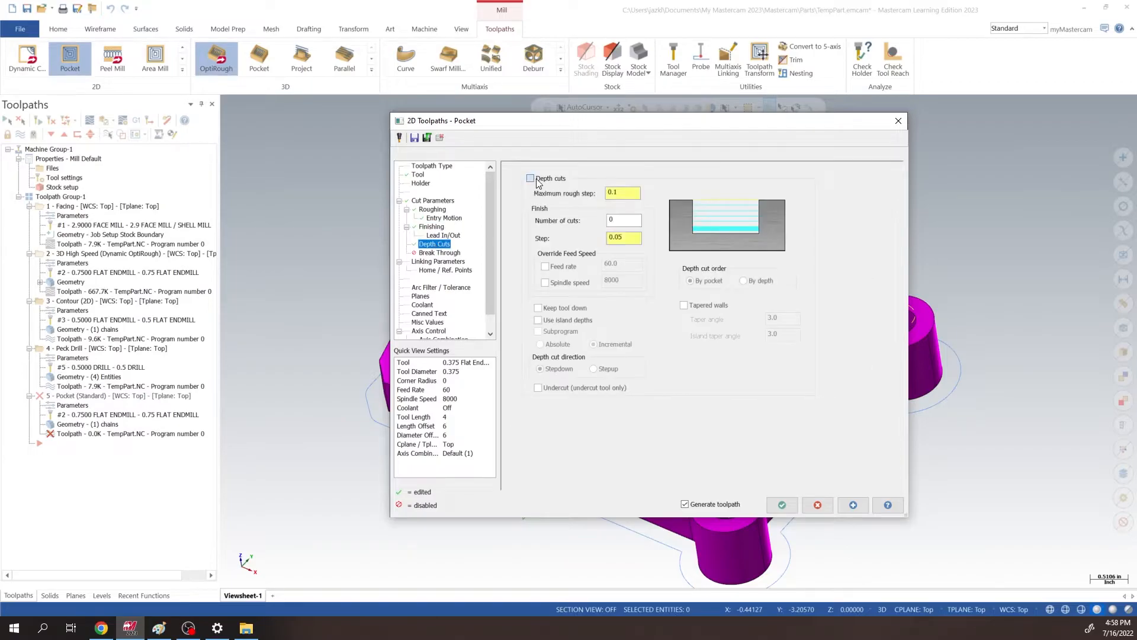
{"action": "double_click", "coordinate": [631, 192]}
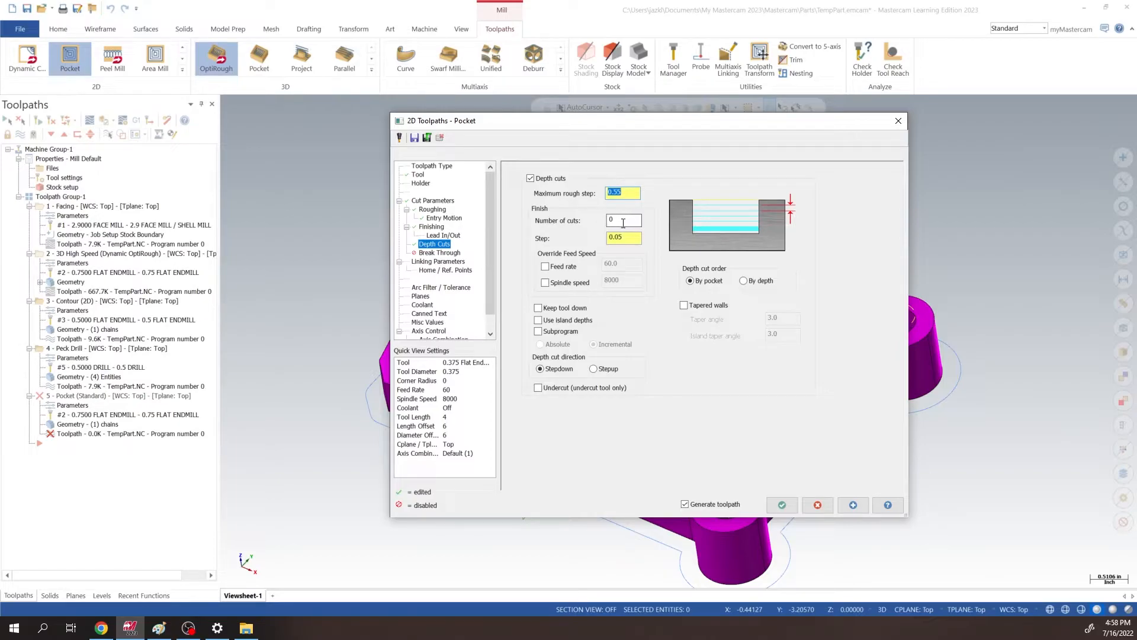
{"action": "left_click_drag", "start_coordinate": [626, 238], "coordinate": [575, 239]}
{"action": "type", "text": "0"}
{"action": "key", "text": "Return"}
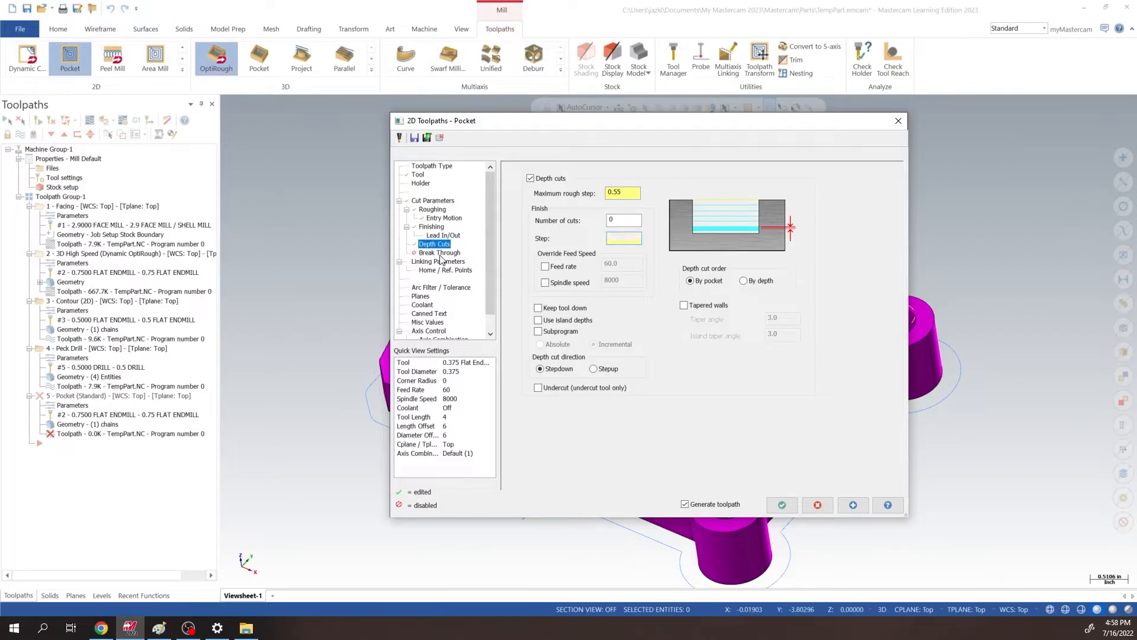
Enable break through with an amount of 0.05 and apply the pocket settings without closing them.
{"action": "left_click", "coordinate": [455, 253]}
{"action": "left_click", "coordinate": [578, 204]}
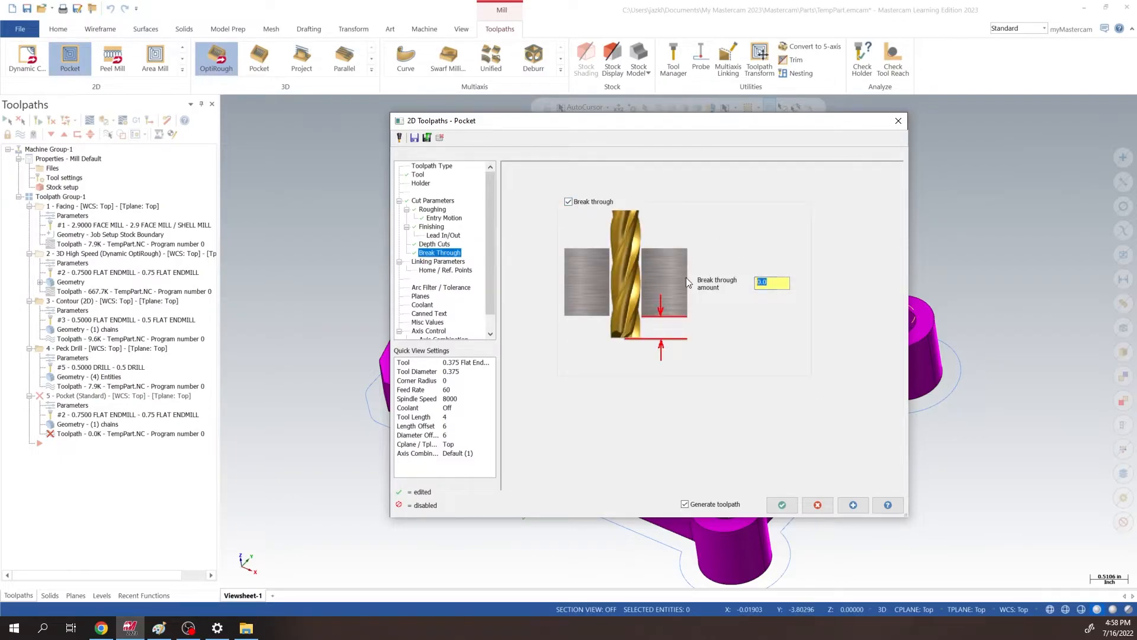
{"action": "type", "text": "."}
{"action": "left_click", "coordinate": [853, 504]}
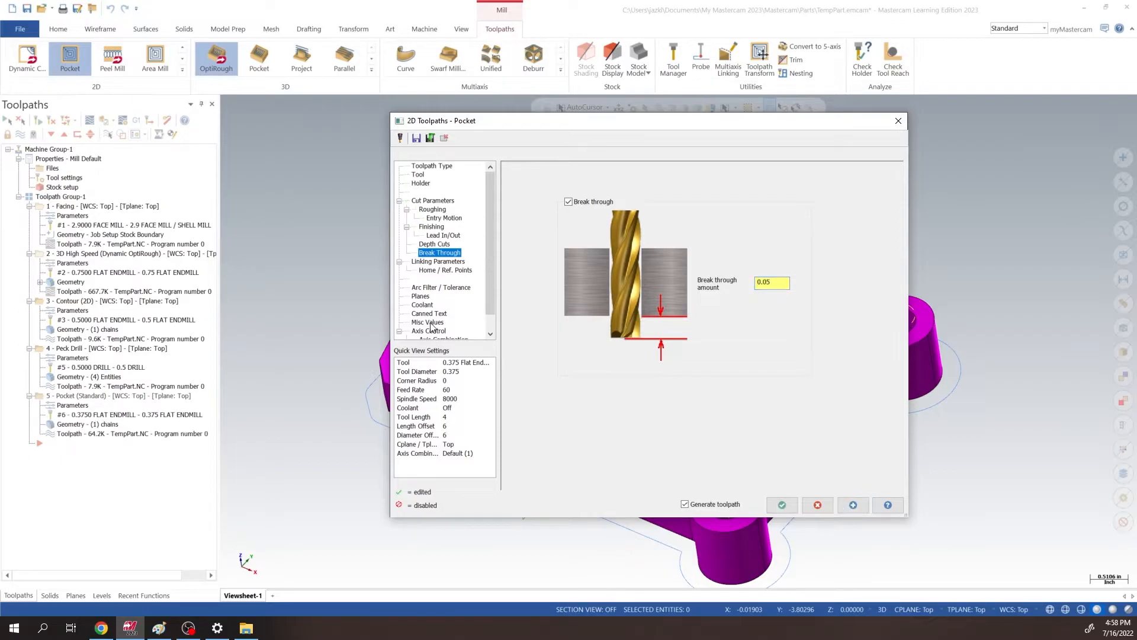
Make the pocket's linking heights absolute: retract 0.25, feed plane -0.9, top of stock -1.0 and depth -2.0.
{"action": "left_click", "coordinate": [442, 261]}
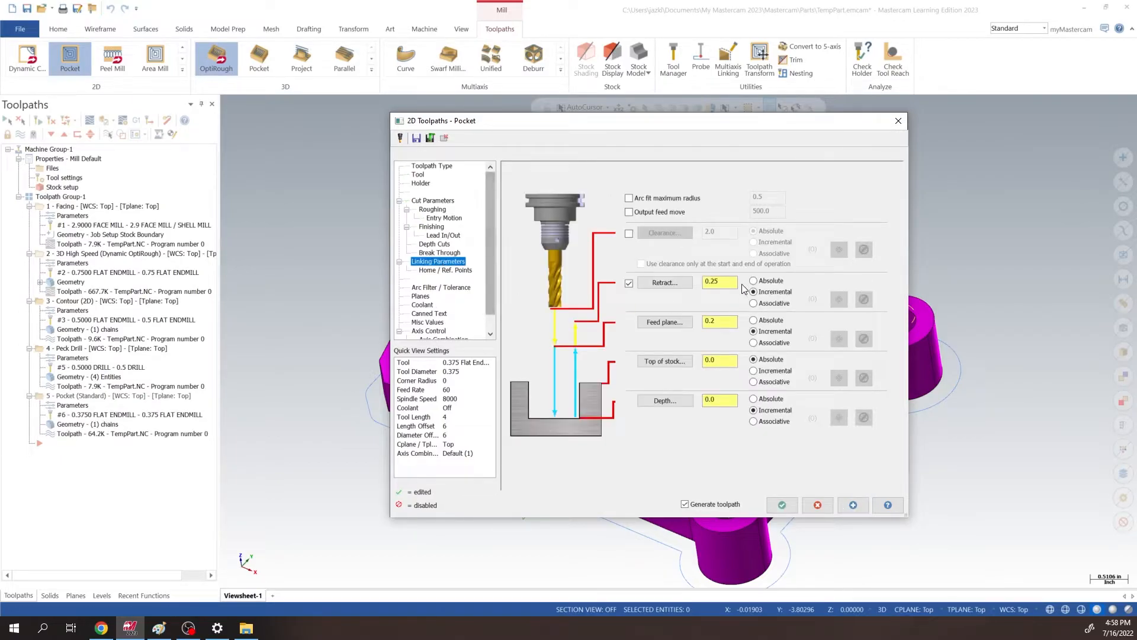
{"action": "left_click", "coordinate": [761, 283]}
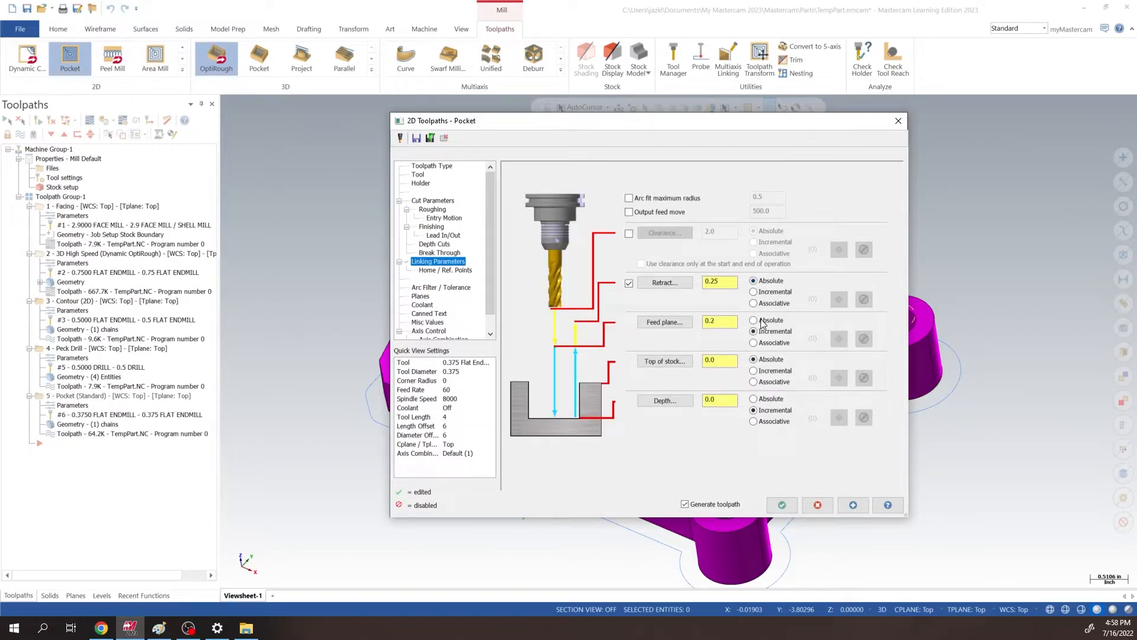
{"action": "left_click", "coordinate": [761, 400]}
{"action": "left_click_drag", "start_coordinate": [732, 321], "coordinate": [644, 323]}
{"action": "type", "text": "-"}
{"action": "left_click", "coordinate": [724, 360]}
{"action": "key", "text": "Return"}
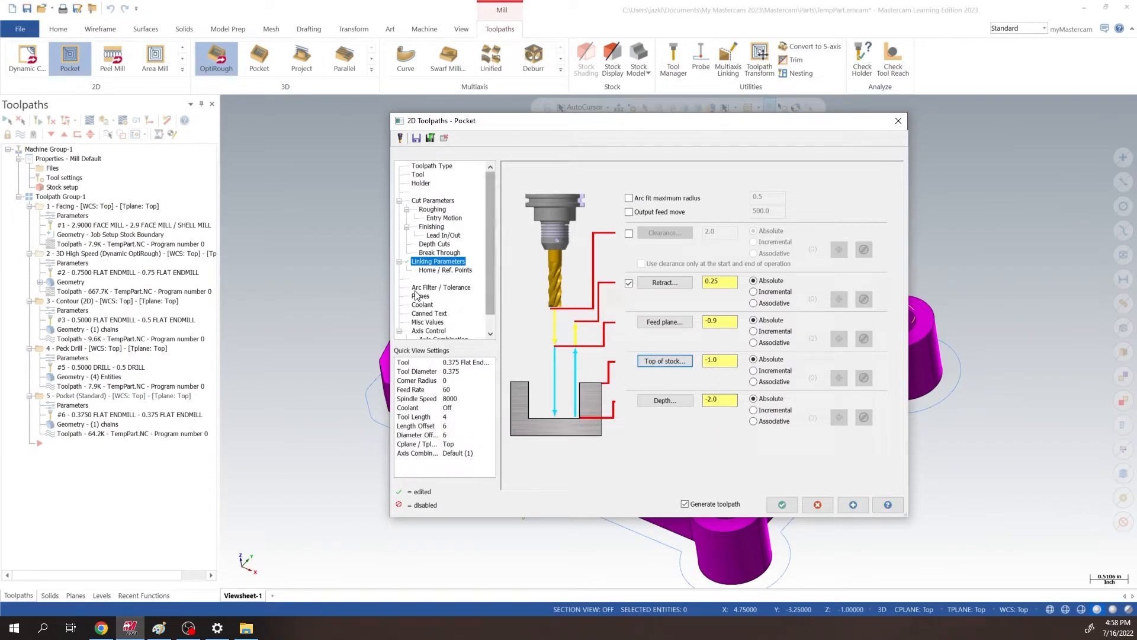
Review the pocket's entry motion and lead in/out settings, including the entry point and exit point options.
{"action": "left_click", "coordinate": [443, 218]}
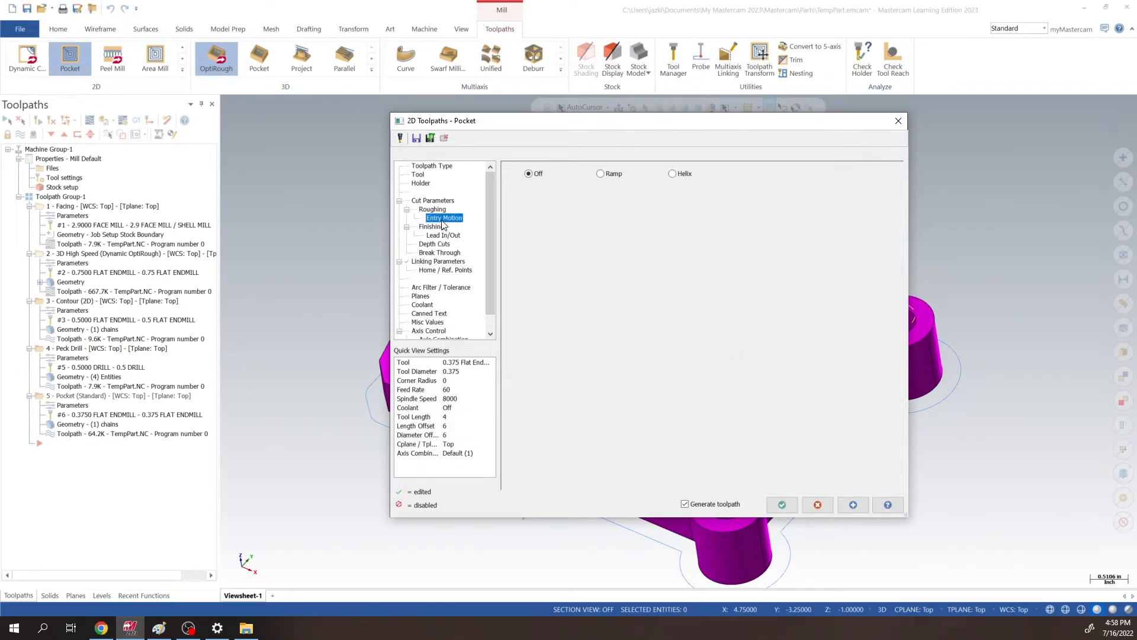
{"action": "left_click", "coordinate": [442, 235]}
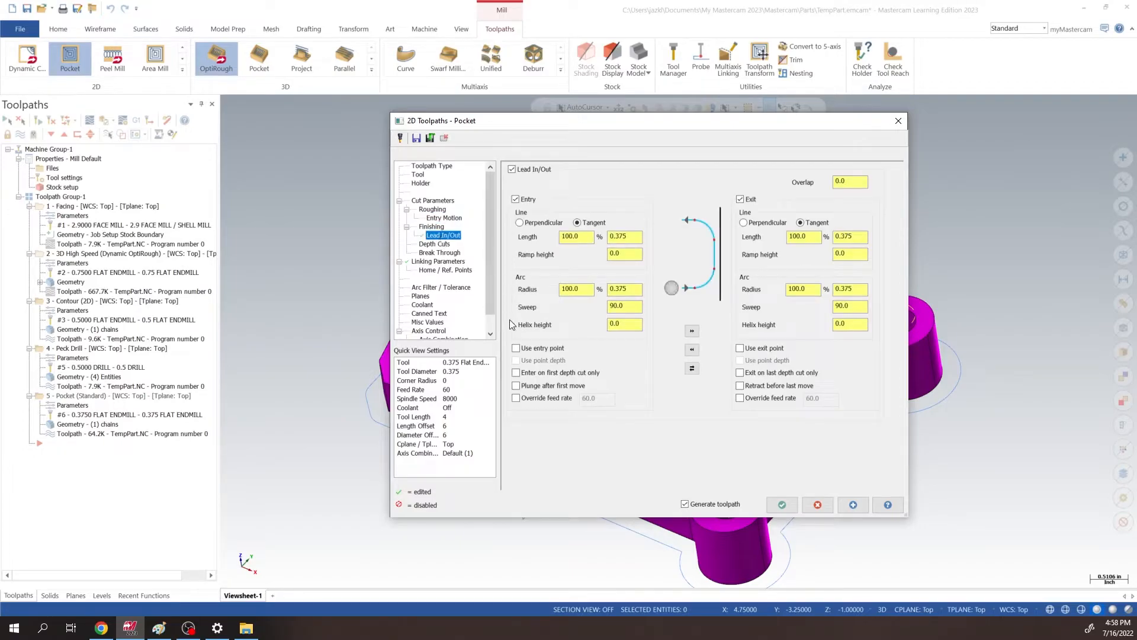
{"action": "left_click", "coordinate": [528, 349]}
{"action": "left_click", "coordinate": [774, 350]}
Compare the helix and ramp entry motions for the pocket, set entry motion to off, and accept the settings.
{"action": "left_click", "coordinate": [444, 218]}
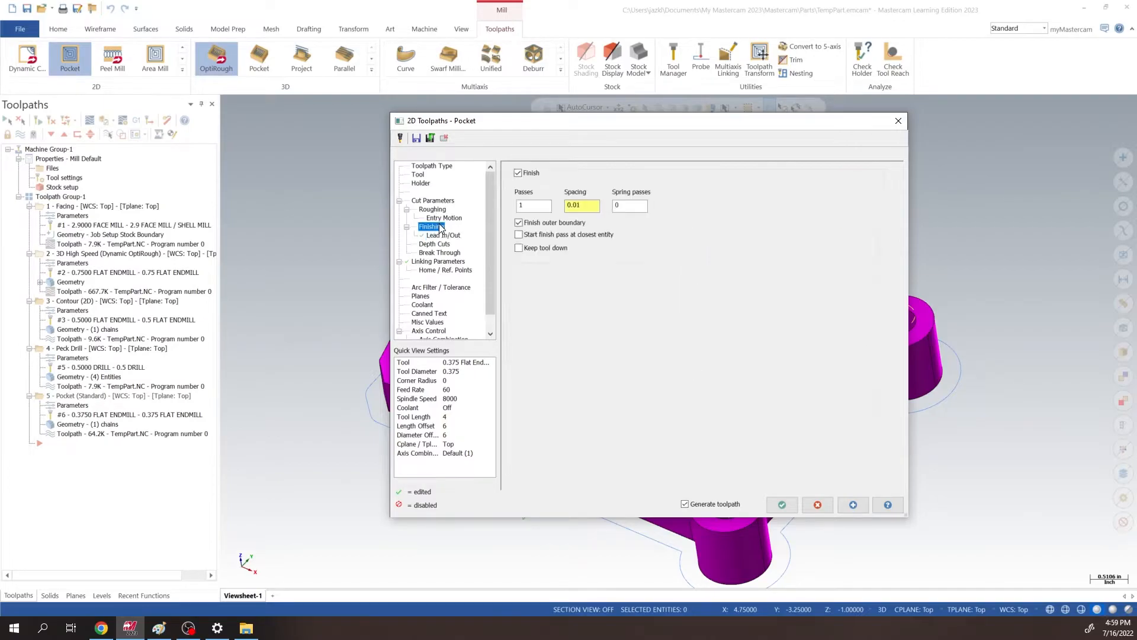
{"action": "left_click", "coordinate": [674, 173]}
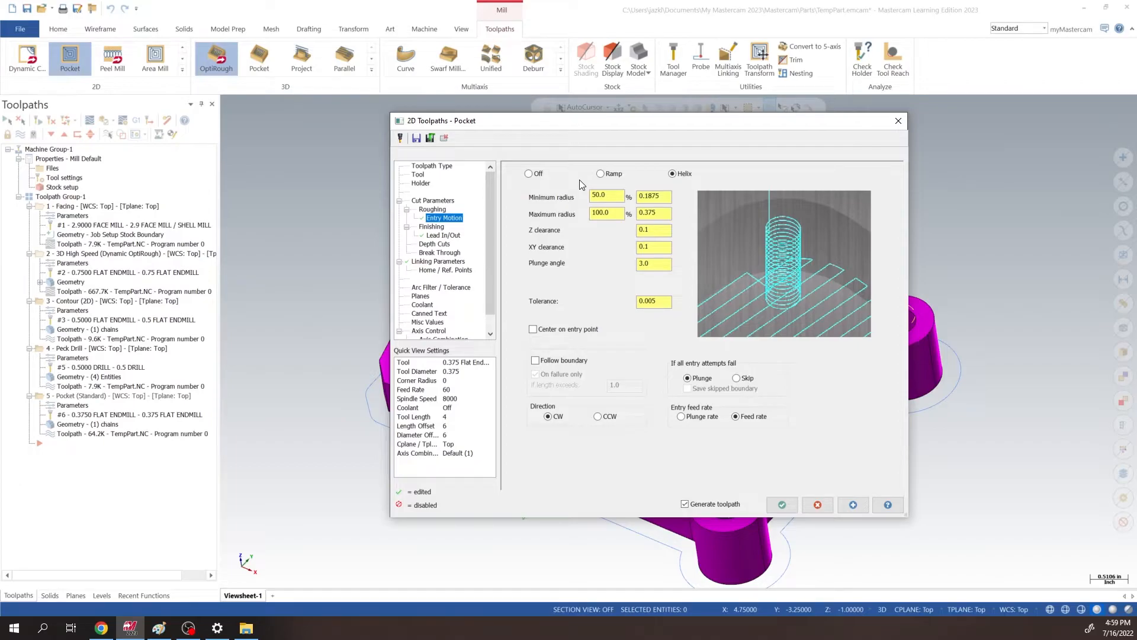
{"action": "left_click", "coordinate": [599, 174]}
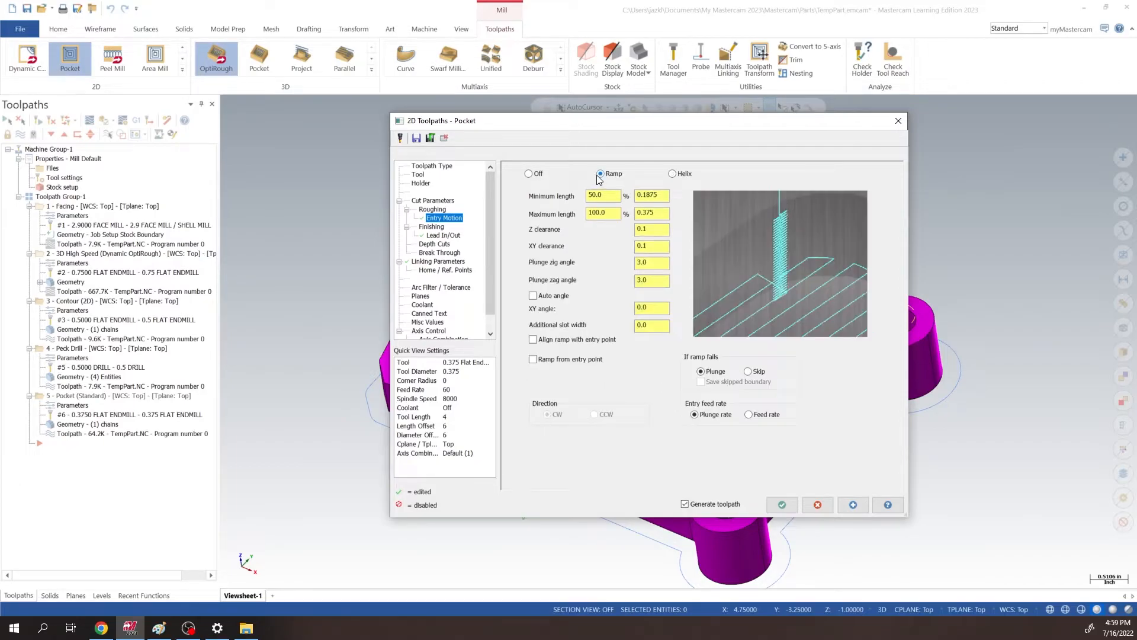
{"action": "left_click", "coordinate": [529, 174]}
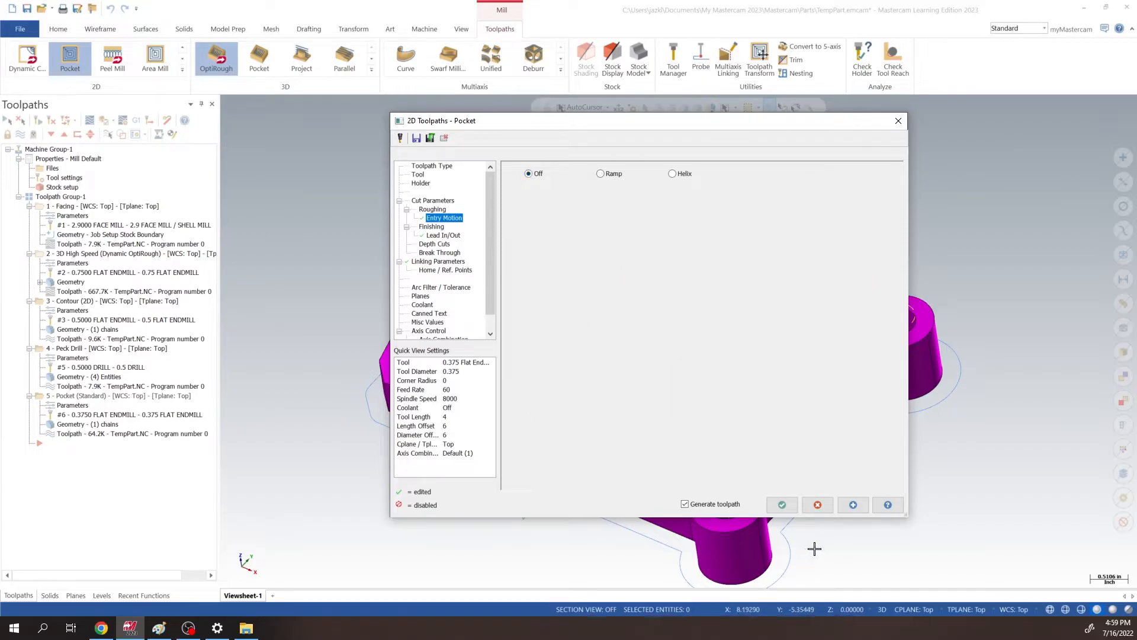
{"action": "left_click", "coordinate": [782, 504]}
Hide the peck drill operation's toolpath display on the part.
{"action": "middle_click_drag", "start_coordinate": [714, 229], "coordinate": [761, 216]}
{"action": "left_click", "coordinate": [72, 349]}
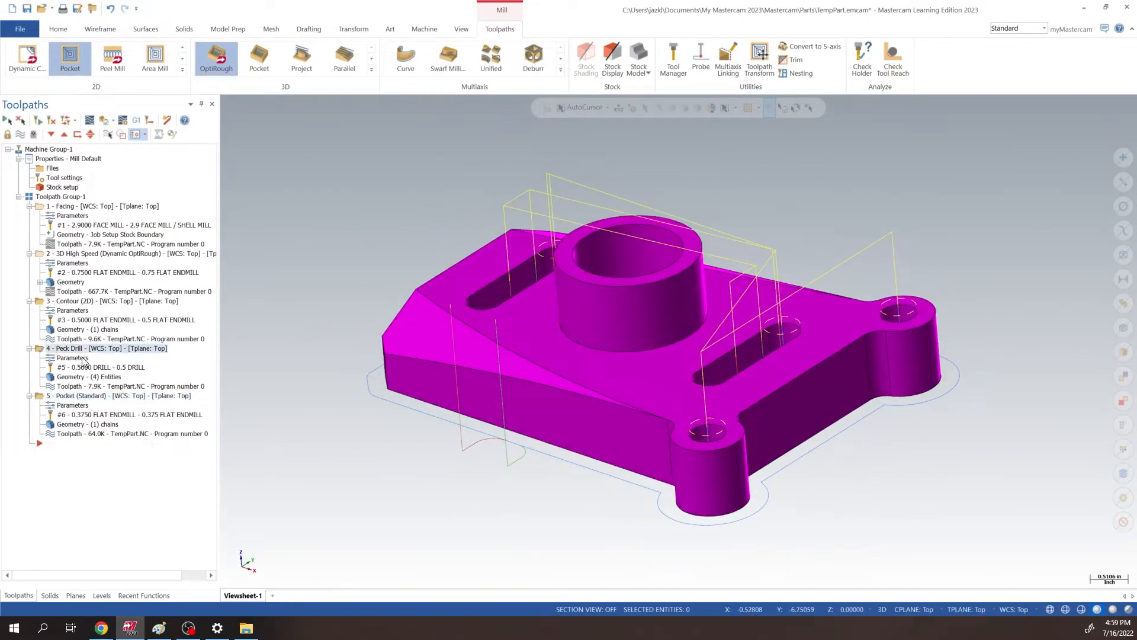
{"action": "middle_click_drag", "start_coordinate": [731, 231], "coordinate": [709, 226]}
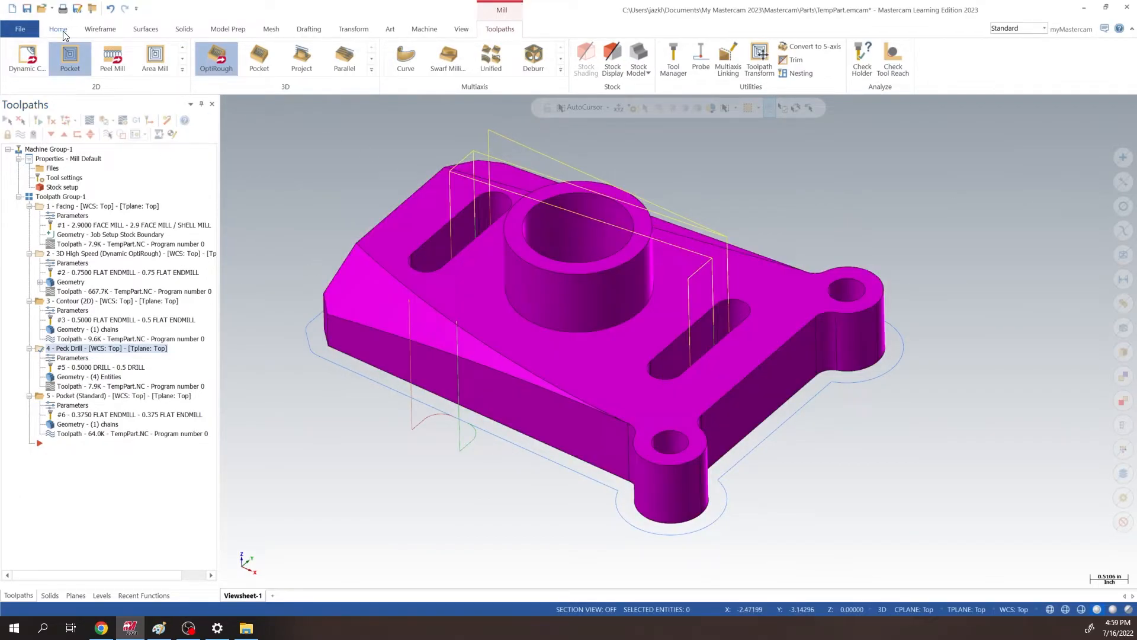
Create a point at the arc center at the upper rounded end of each slot.
{"action": "left_click", "coordinate": [100, 29]}
{"action": "left_click", "coordinate": [21, 56]}
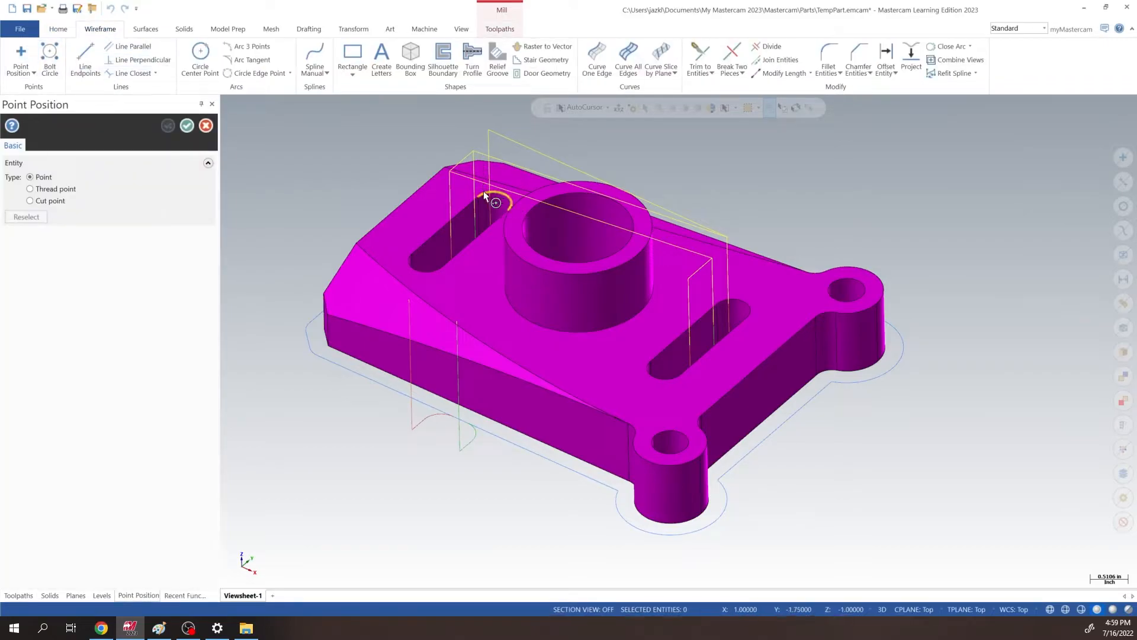
{"action": "left_click", "coordinate": [485, 194]}
{"action": "left_click", "coordinate": [732, 306]}
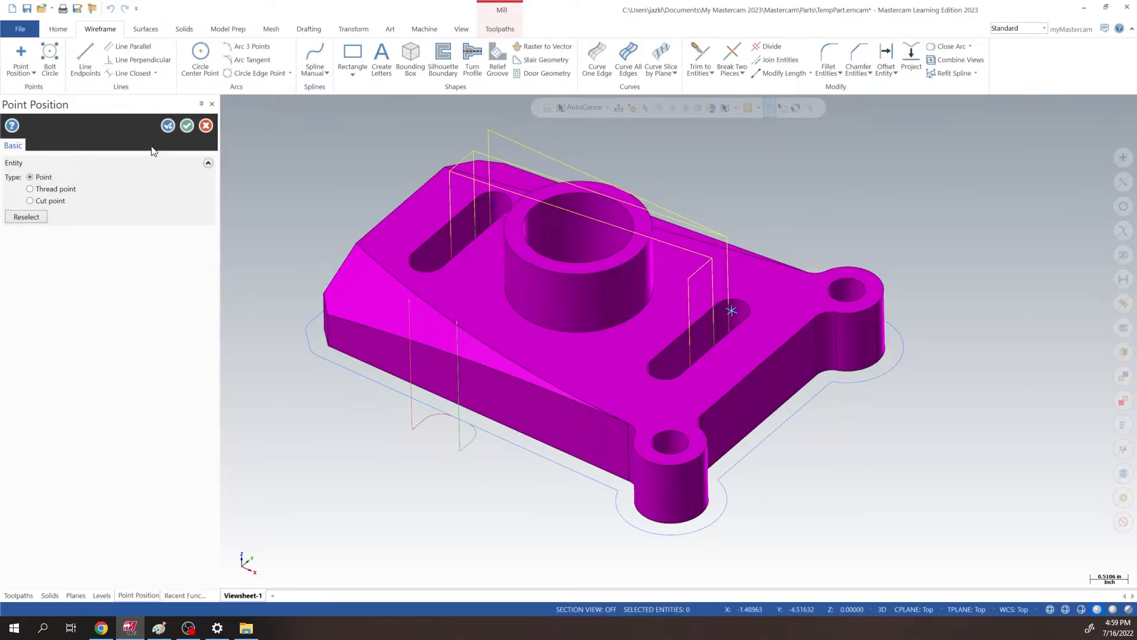
{"action": "left_click", "coordinate": [187, 126]}
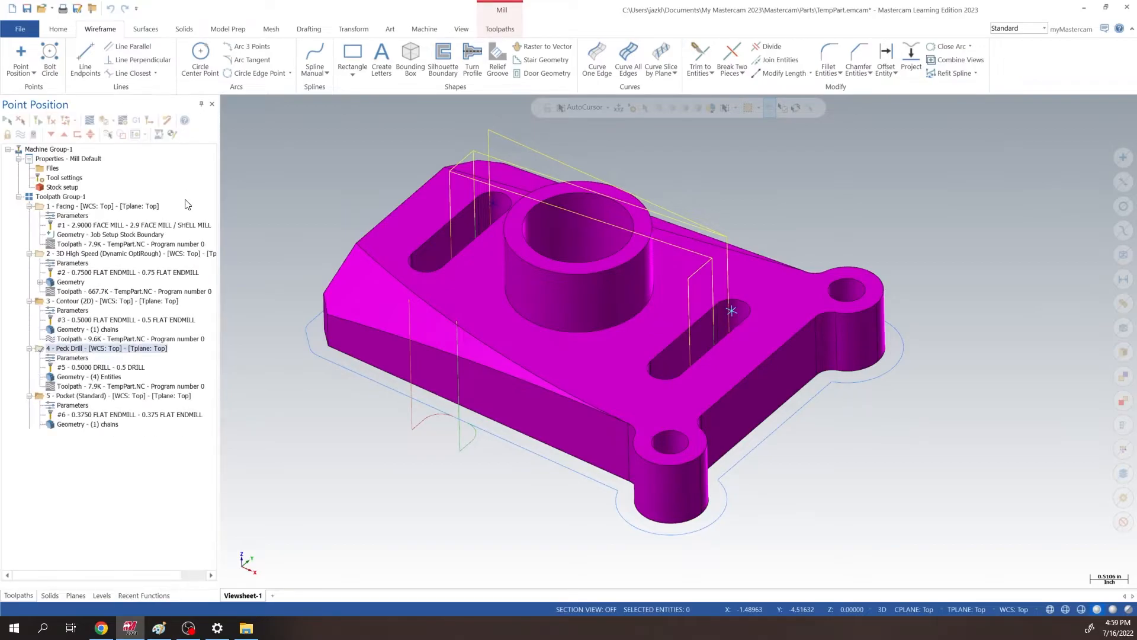
Add the two slot points to the pocket operation's geometry as wireframe point chains.
{"action": "left_click", "coordinate": [72, 425]}
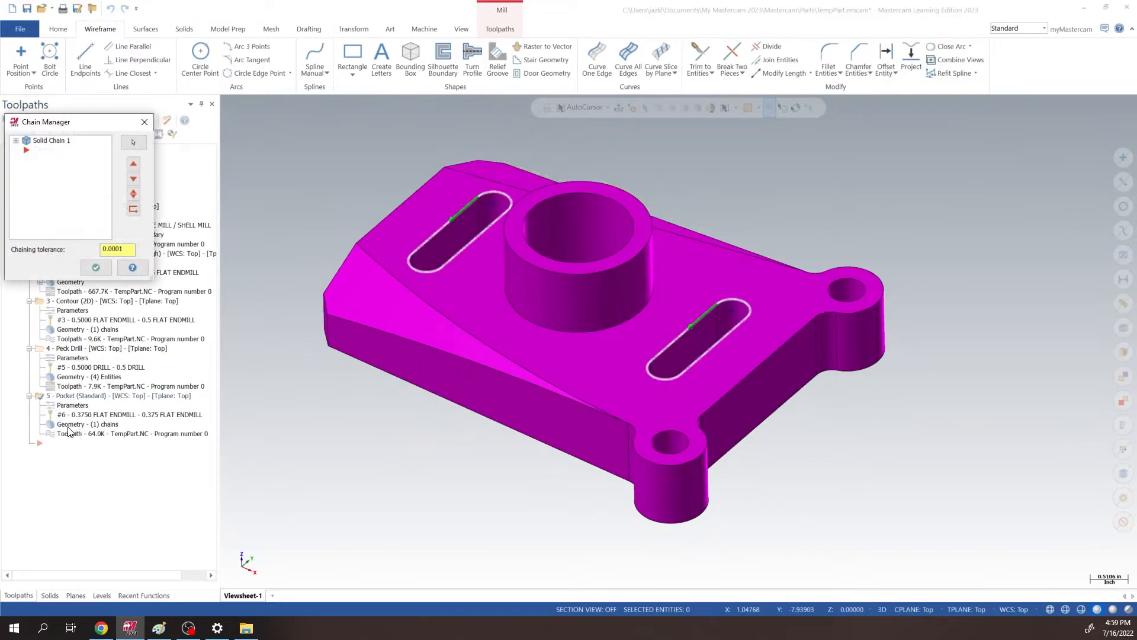
{"action": "right_click", "coordinate": [53, 165]}
{"action": "left_click", "coordinate": [83, 171]}
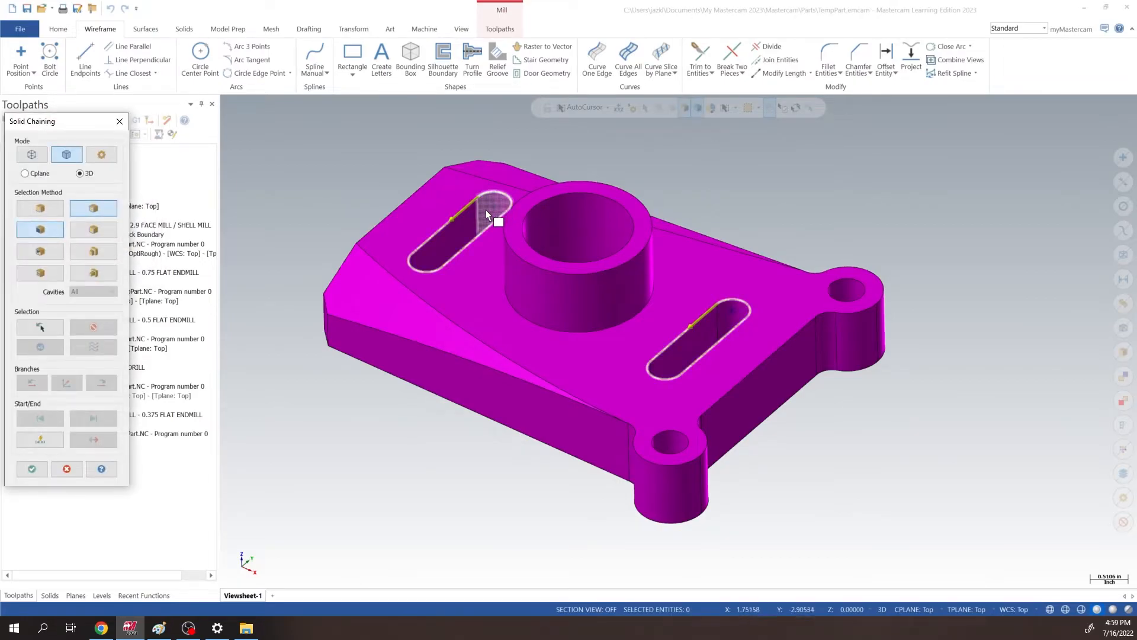
{"action": "left_click", "coordinate": [41, 159]}
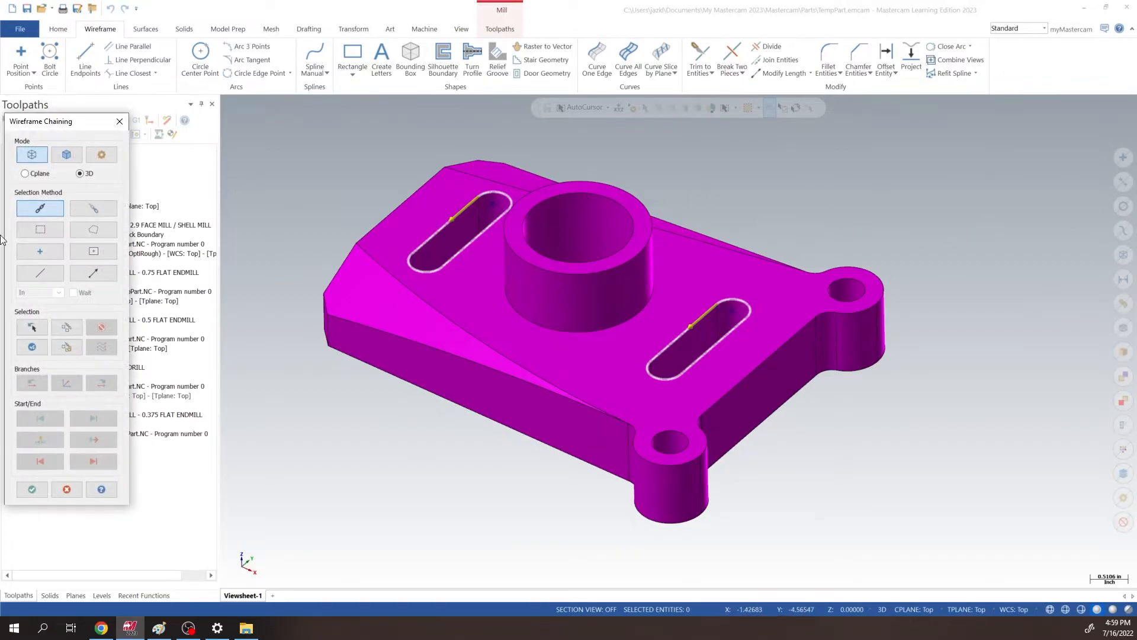
{"action": "left_click", "coordinate": [40, 251]}
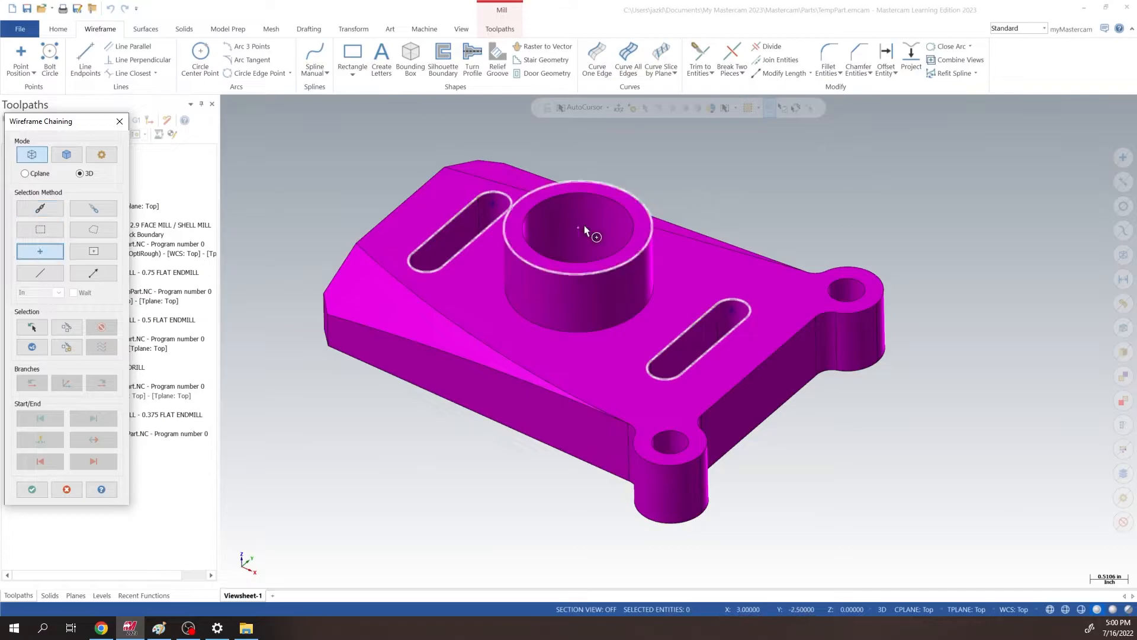
{"action": "left_click", "coordinate": [495, 204]}
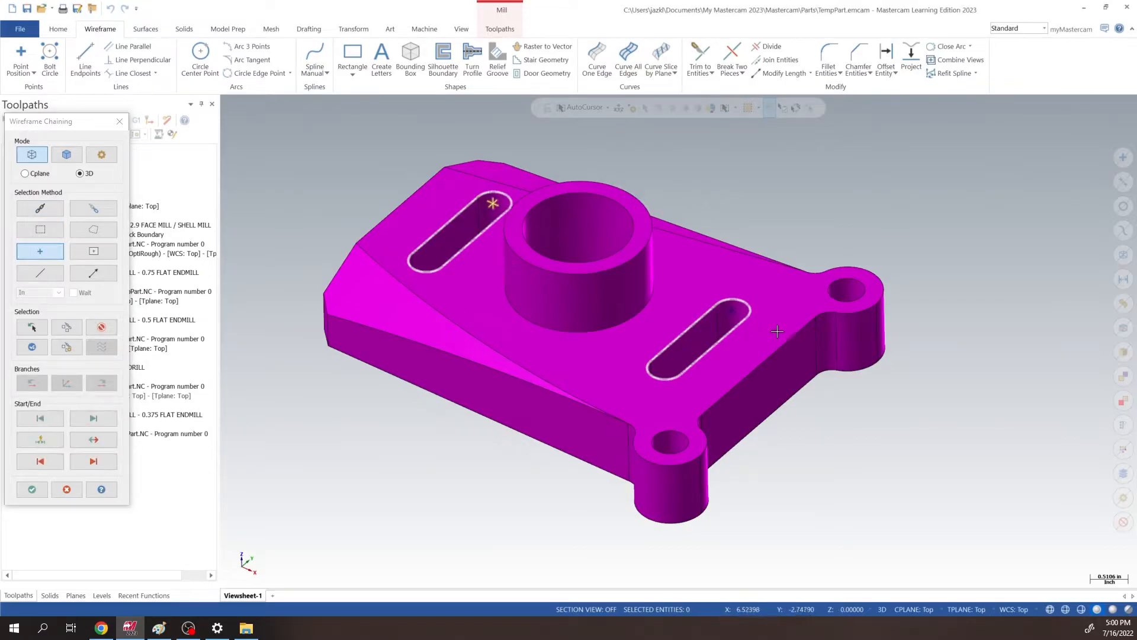
{"action": "left_click", "coordinate": [733, 310]}
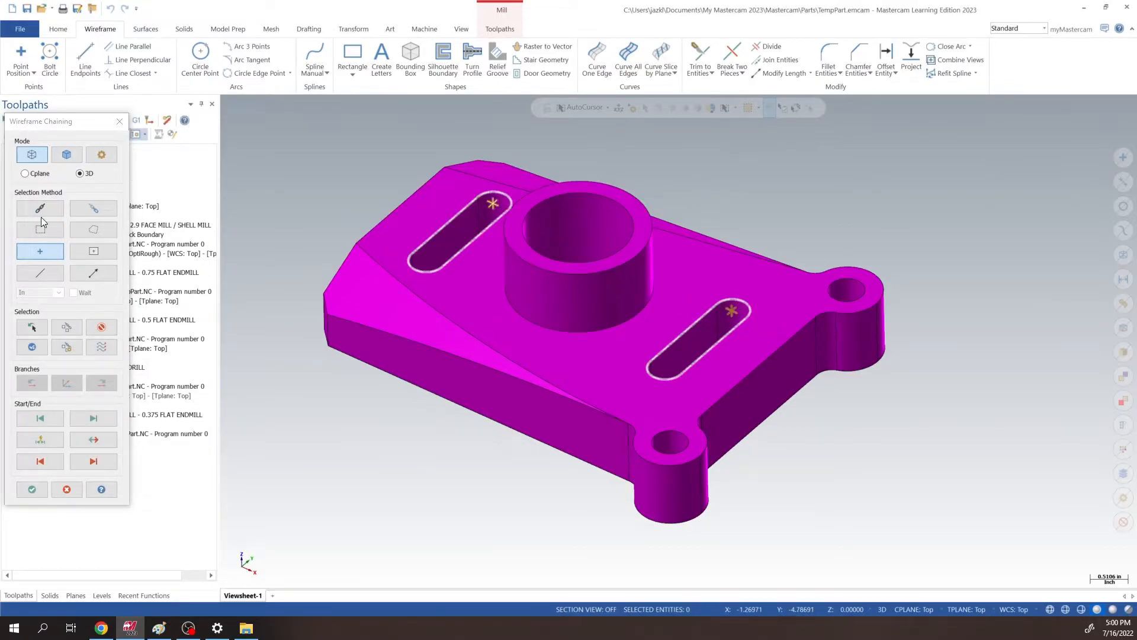
{"action": "left_click", "coordinate": [33, 489]}
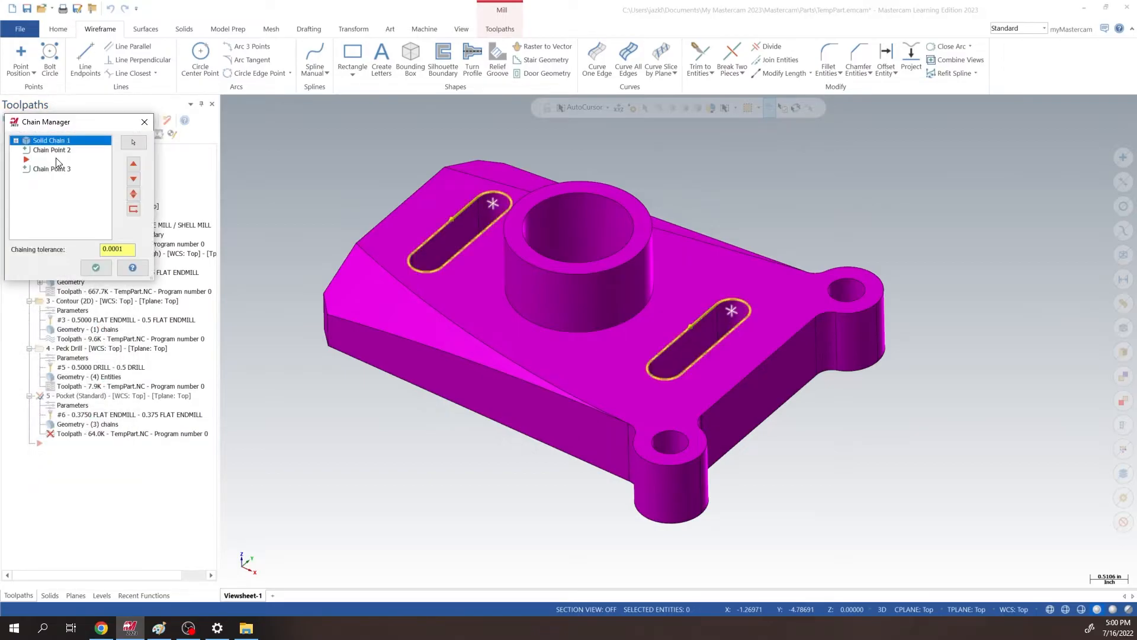
Move both chain points ahead of the solid chain in the pocket's chain order and regenerate the toolpath.
{"action": "left_click", "coordinate": [61, 170]}
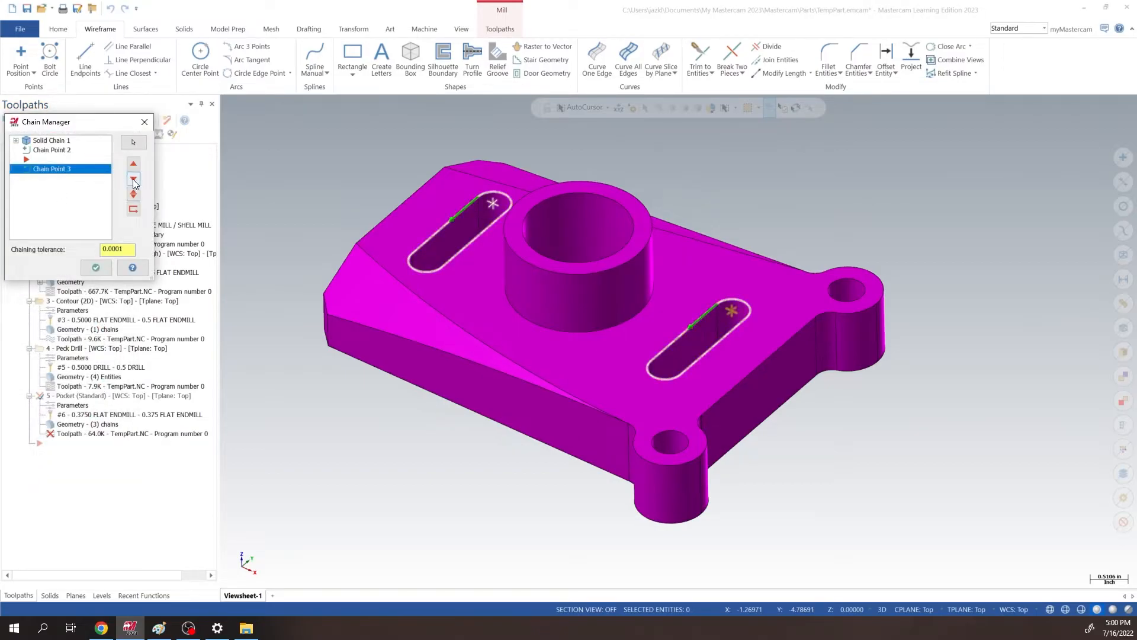
{"action": "left_click", "coordinate": [134, 181]}
{"action": "left_click", "coordinate": [55, 151]}
{"action": "left_click", "coordinate": [56, 160], "text": "shift"}
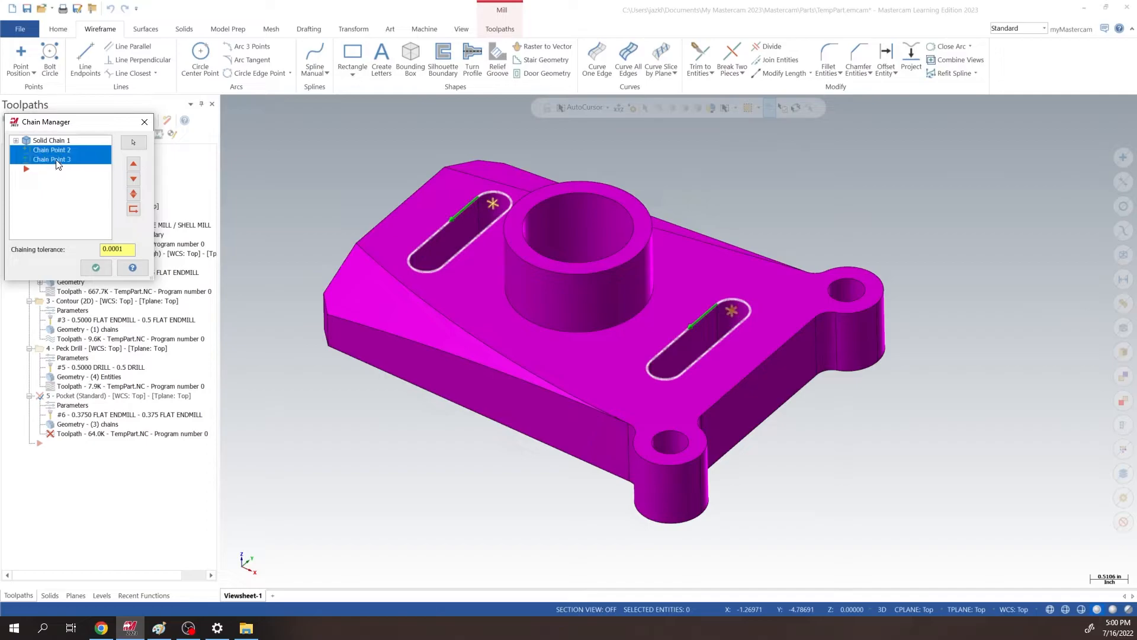
{"action": "left_click_drag", "start_coordinate": [55, 157], "coordinate": [61, 141]}
{"action": "left_click", "coordinate": [54, 159]}
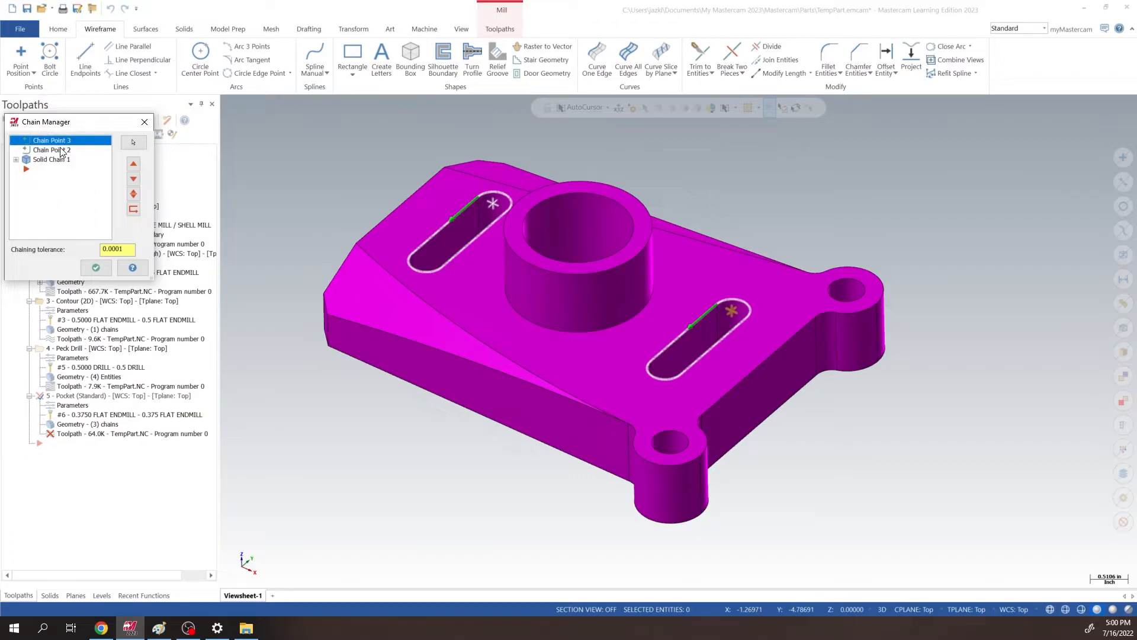
{"action": "left_click", "coordinate": [95, 268]}
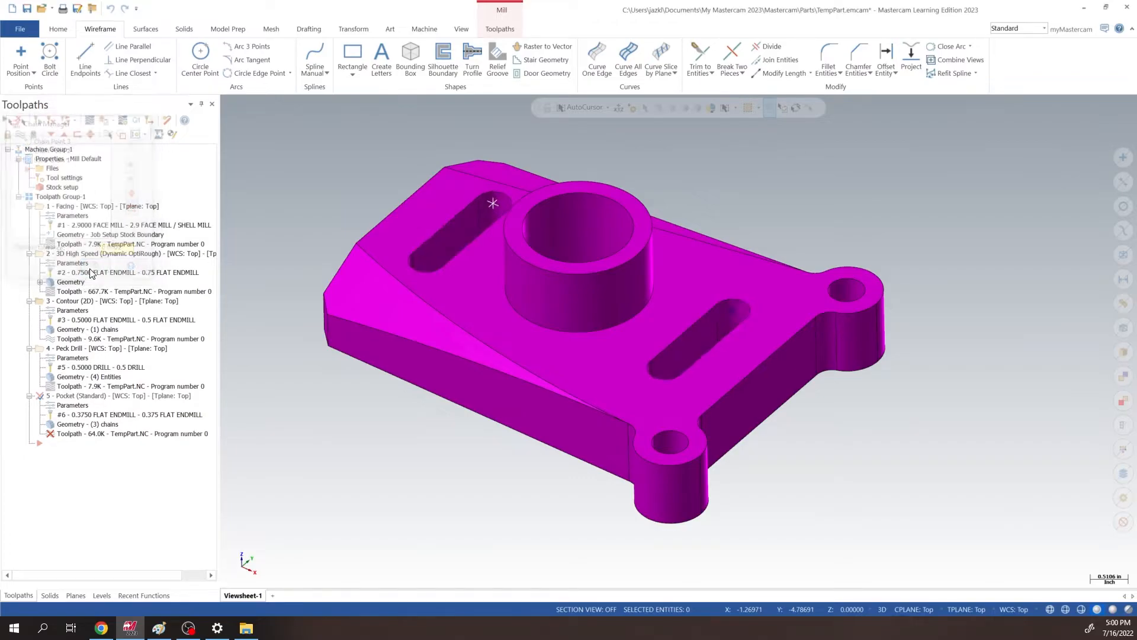
{"action": "left_click", "coordinate": [37, 122]}
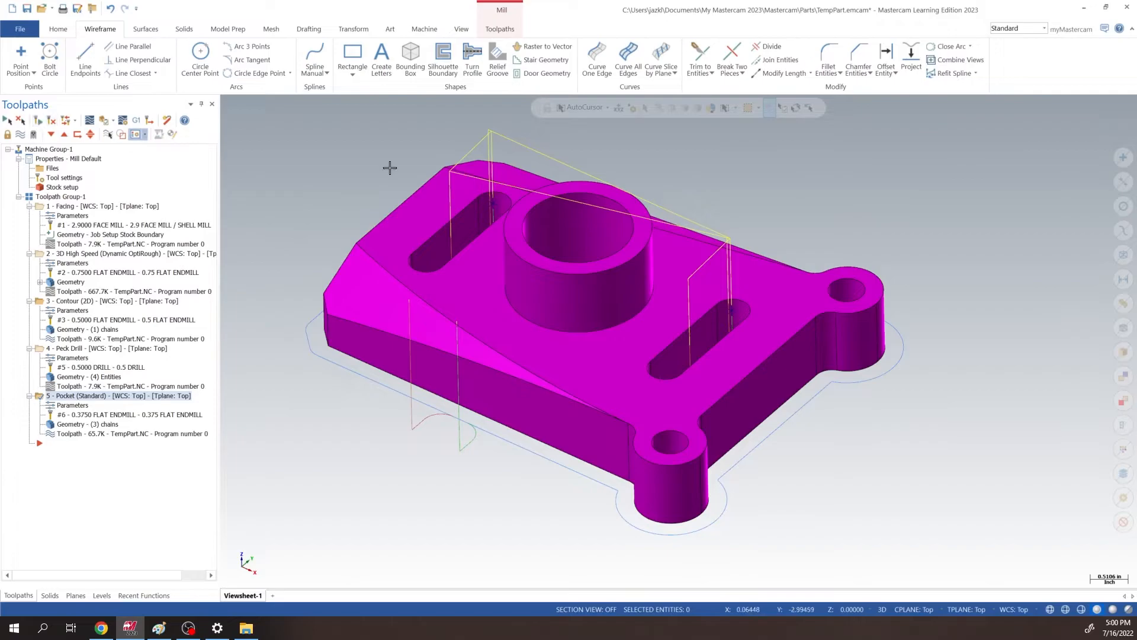
Inspect the pocket toolpath in both slots and play its backplot through to the end.
{"action": "middle_click_drag", "start_coordinate": [652, 214], "coordinate": [669, 239]}
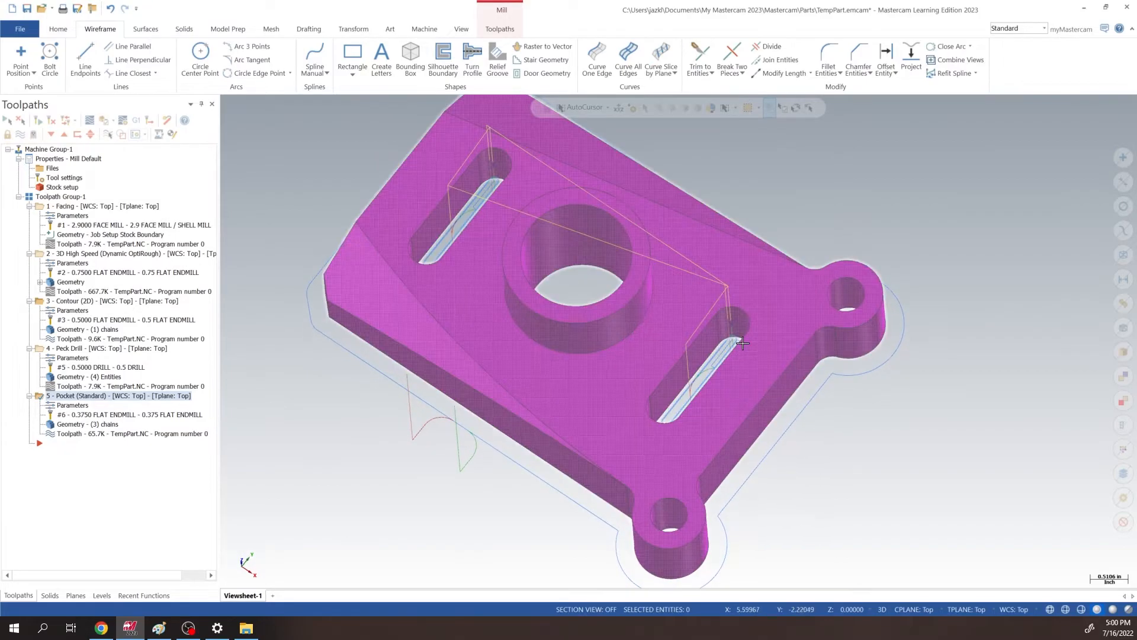
{"action": "scroll", "coordinate": [728, 338], "scroll_direction": "up", "scroll_amount": 8}
{"action": "scroll", "coordinate": [728, 337], "scroll_direction": "down", "scroll_amount": 10}
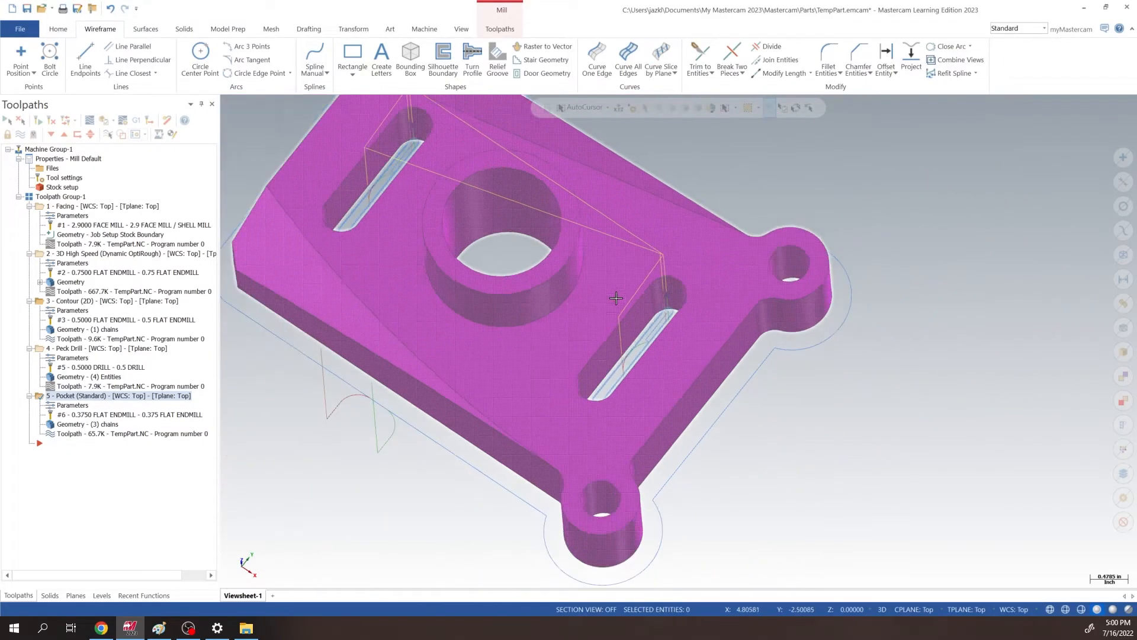
{"action": "mouse_move", "coordinate": [637, 296]}
{"action": "middle_mouse_down"}
{"action": "mouse_move", "coordinate": [643, 339]}
{"action": "mouse_move", "coordinate": [652, 325]}
{"action": "mouse_move", "coordinate": [640, 251]}
{"action": "mouse_move", "coordinate": [648, 317]}
{"action": "mouse_move", "coordinate": [657, 276]}
{"action": "mouse_move", "coordinate": [660, 302]}
{"action": "mouse_move", "coordinate": [642, 295]}
{"action": "mouse_move", "coordinate": [668, 297]}
{"action": "mouse_move", "coordinate": [651, 279]}
{"action": "mouse_move", "coordinate": [656, 261]}
{"action": "mouse_move", "coordinate": [645, 319]}
{"action": "mouse_move", "coordinate": [641, 311]}
{"action": "middle_mouse_up"}
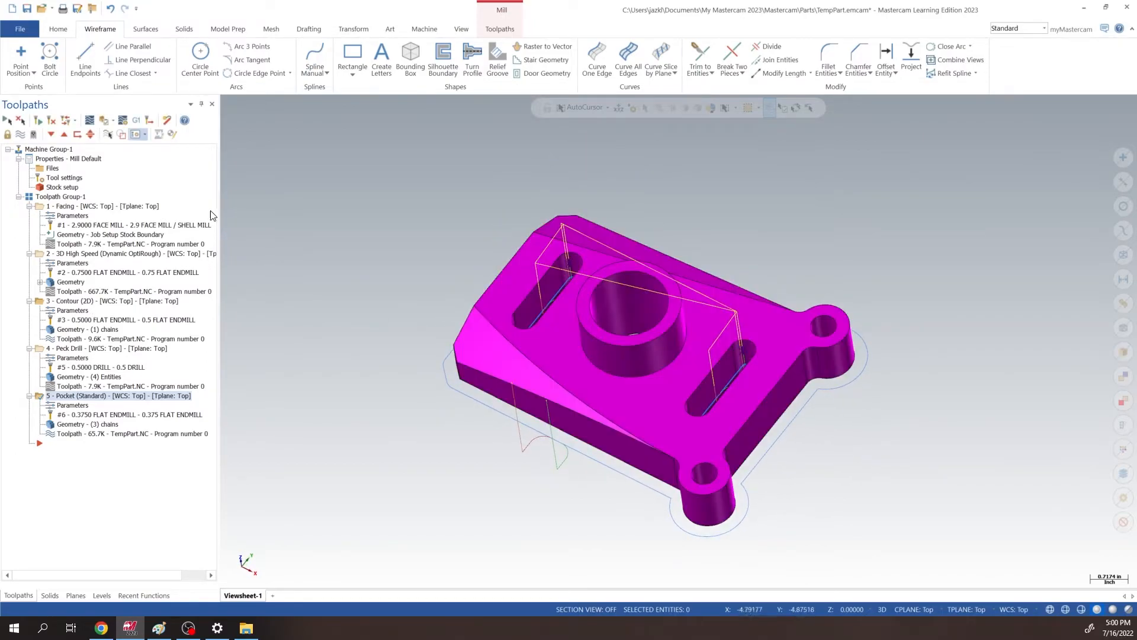
{"action": "left_click", "coordinate": [89, 119]}
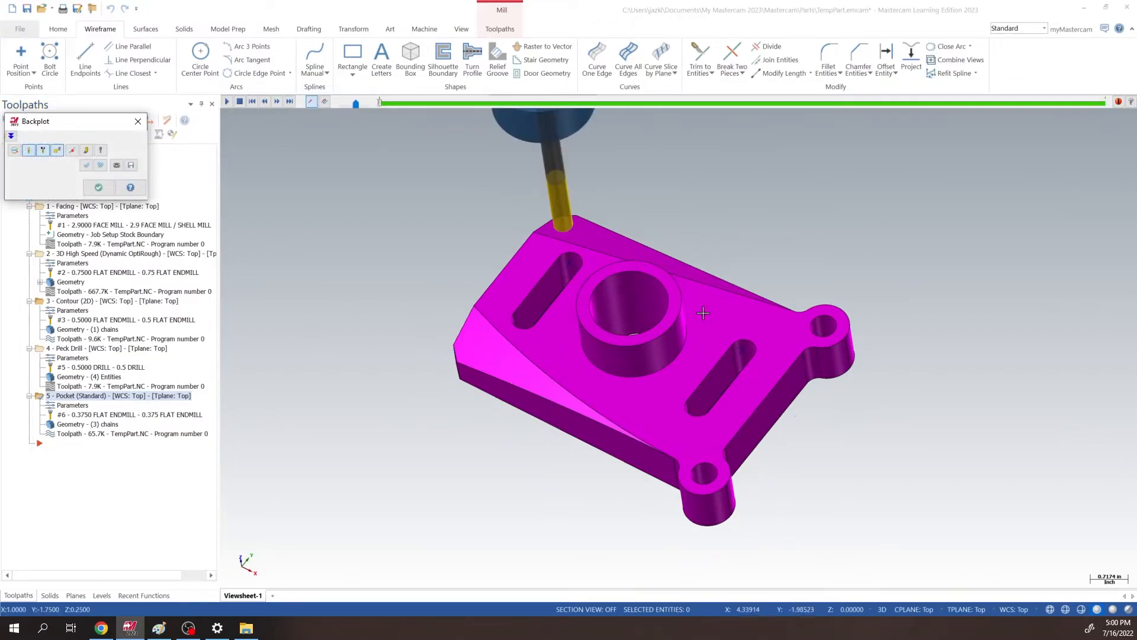
{"action": "left_click", "coordinate": [227, 102]}
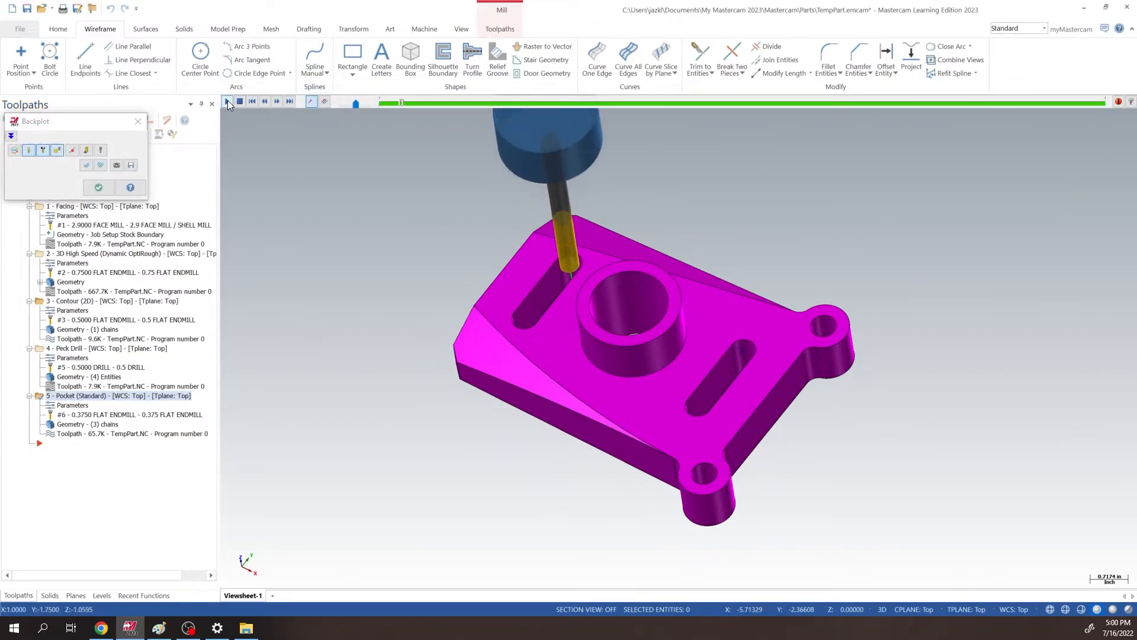
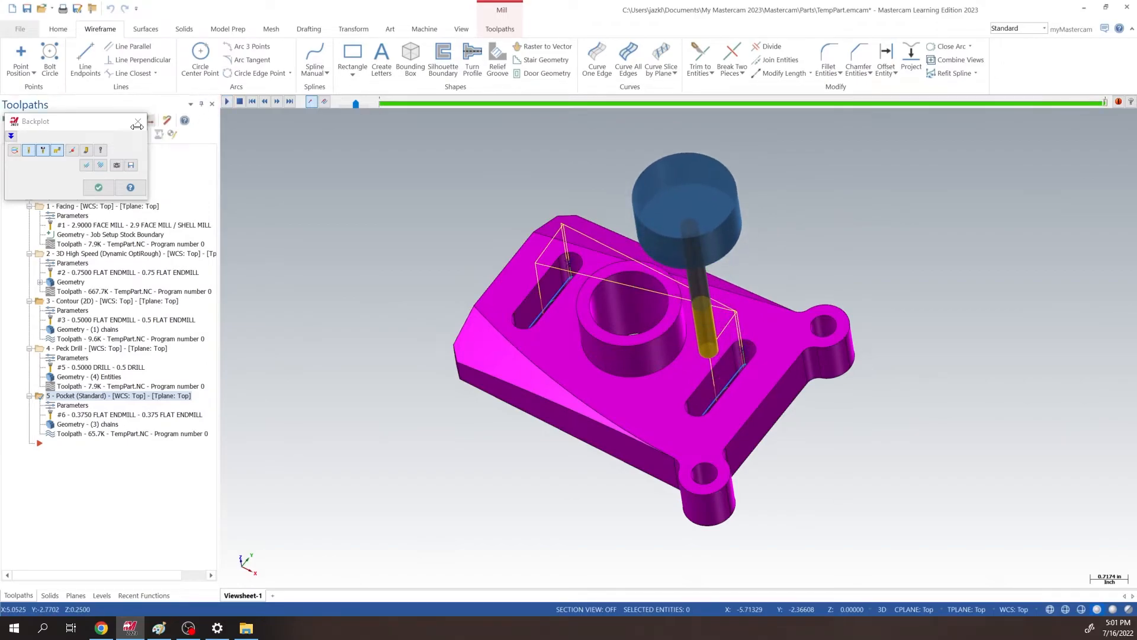
{"action": "left_click", "coordinate": [98, 187]}
{"action": "mouse_move", "coordinate": [709, 254]}
{"action": "middle_mouse_down"}
{"action": "mouse_move", "coordinate": [704, 264]}
{"action": "mouse_move", "coordinate": [719, 224]}
{"action": "mouse_move", "coordinate": [714, 249]}
{"action": "mouse_move", "coordinate": [729, 257]}
{"action": "mouse_move", "coordinate": [719, 367]}
{"action": "mouse_move", "coordinate": [728, 223]}
{"action": "mouse_move", "coordinate": [723, 265]}
{"action": "middle_mouse_up"}
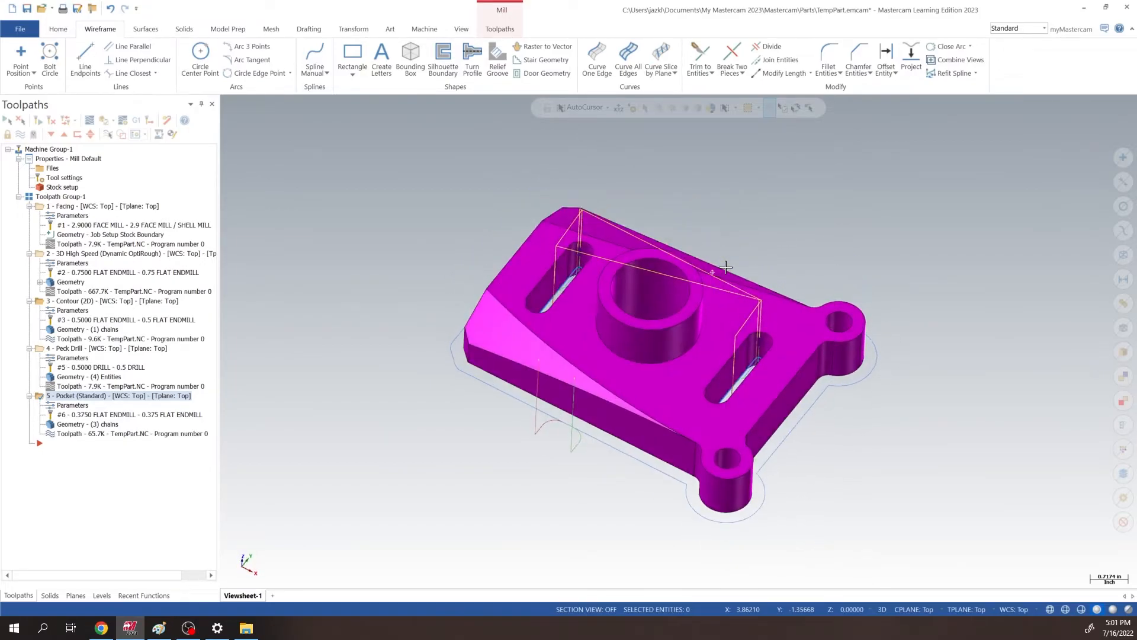
Select every operation in Toolpath Group-1 and hide all of their toolpath displays.
{"action": "left_click", "coordinate": [53, 199]}
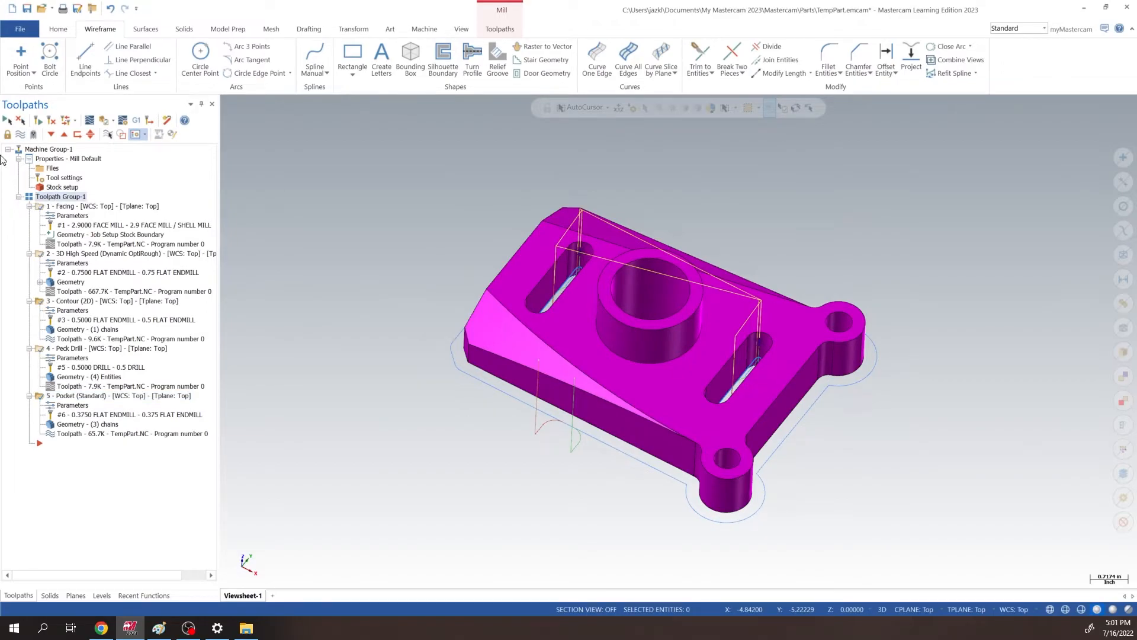
{"action": "left_click", "coordinate": [19, 135]}
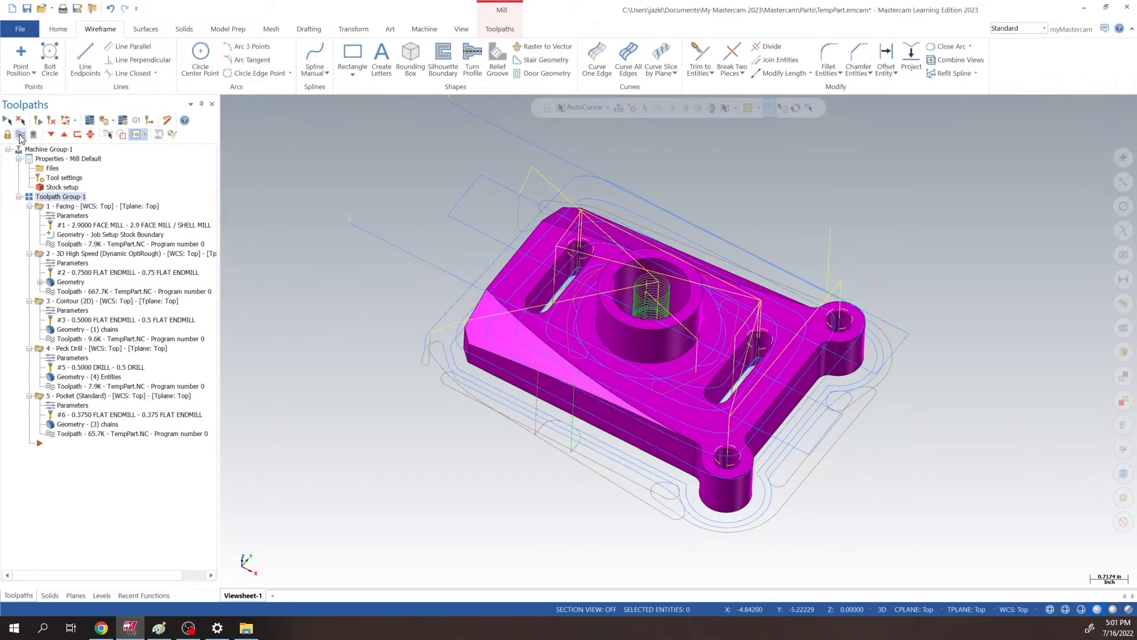
{"action": "left_click", "coordinate": [20, 136]}
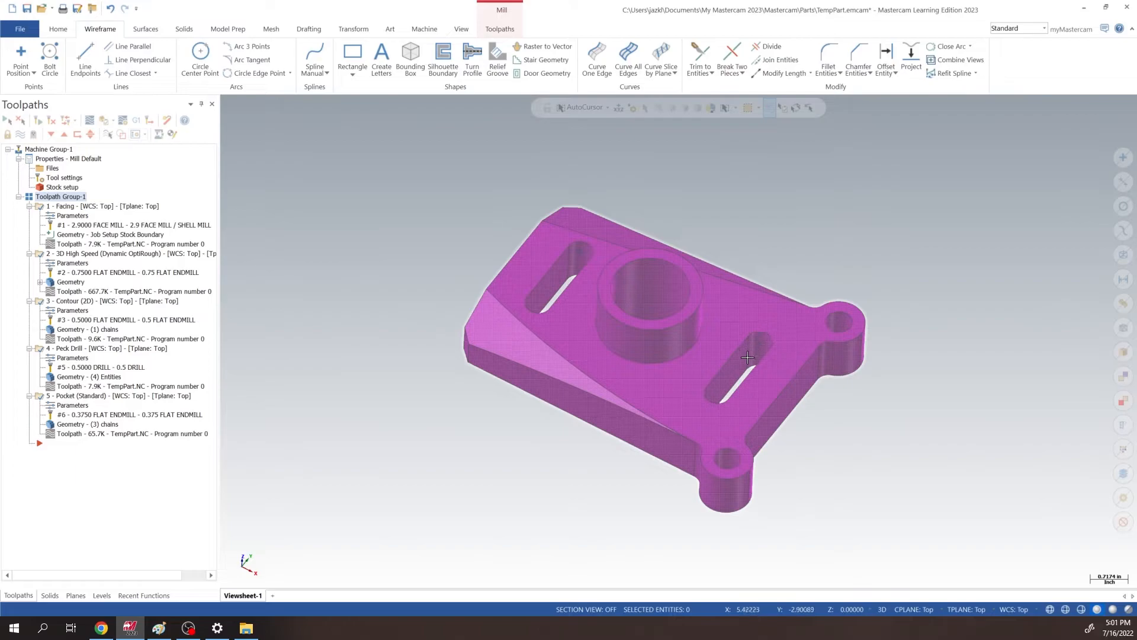
{"action": "mouse_move", "coordinate": [778, 297]}
{"action": "middle_mouse_down"}
{"action": "mouse_move", "coordinate": [763, 375]}
{"action": "mouse_move", "coordinate": [792, 326]}
{"action": "mouse_move", "coordinate": [702, 293]}
{"action": "middle_mouse_up"}
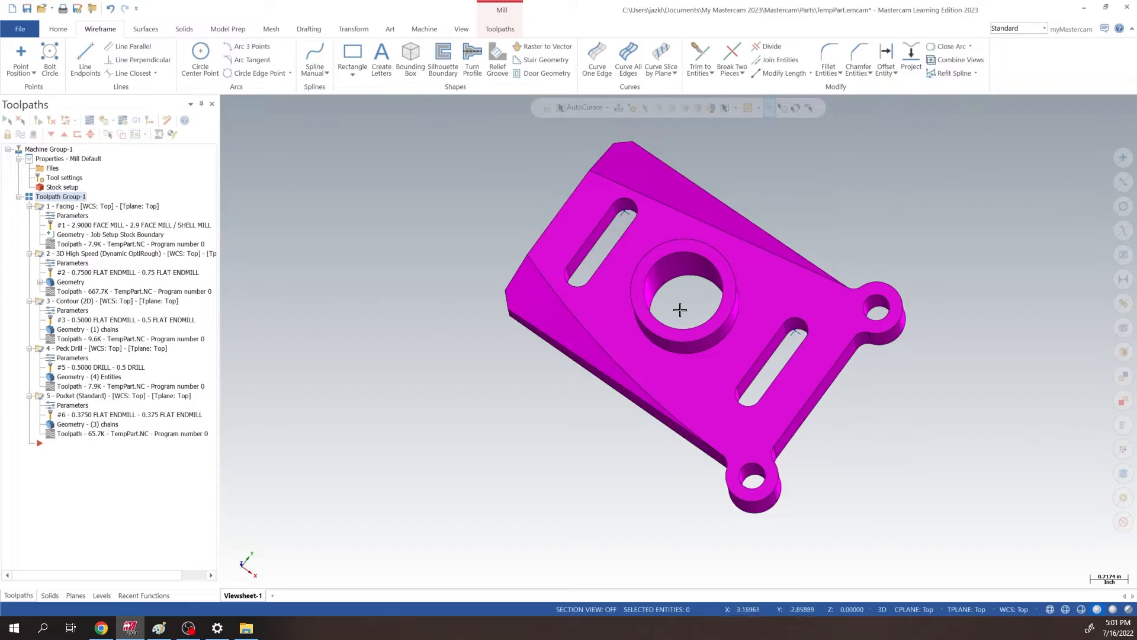
{"action": "middle_click_drag", "start_coordinate": [691, 296], "coordinate": [724, 277]}
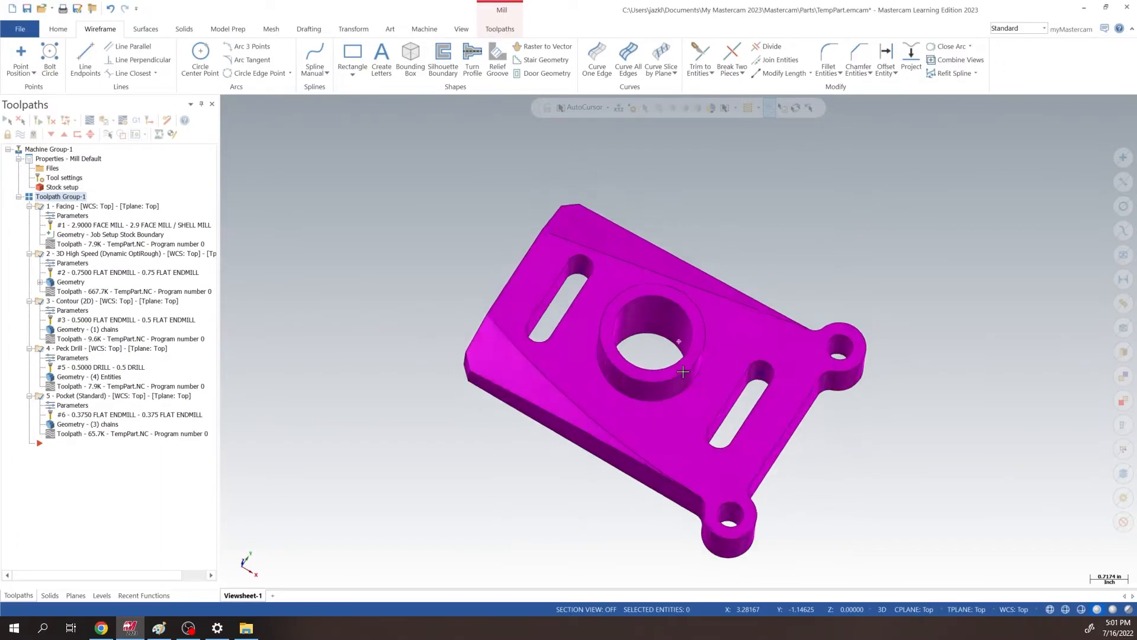
Create a drill toolpath on the circular edge of the central boss's 1.5 bore.
{"action": "middle_click_drag", "start_coordinate": [669, 383], "coordinate": [686, 351]}
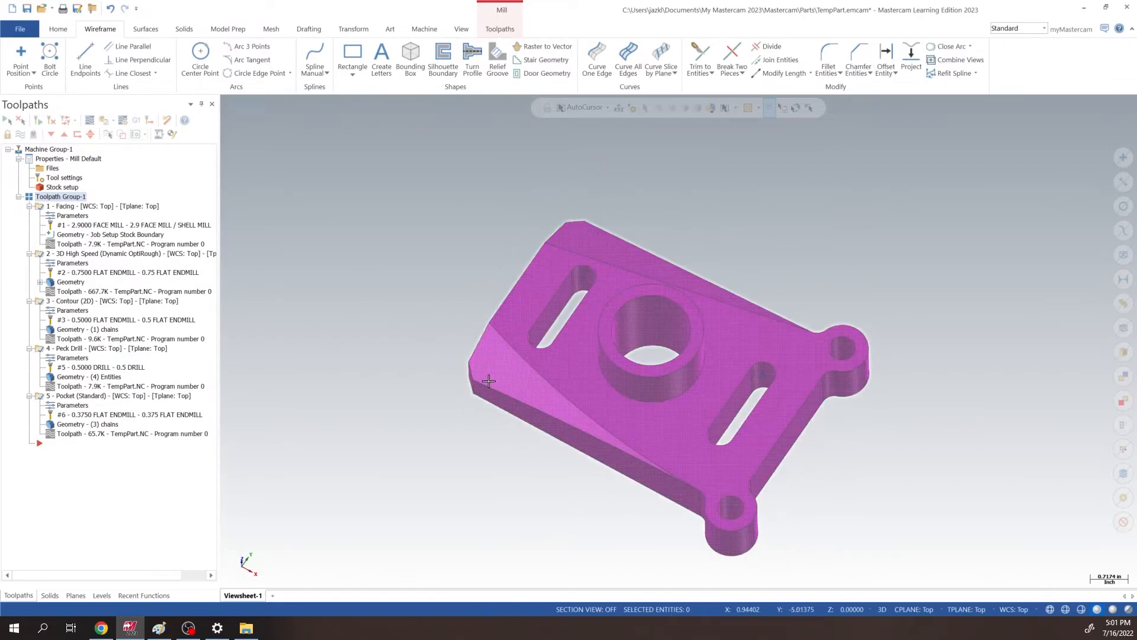
{"action": "mouse_move", "coordinate": [670, 313]}
{"action": "middle_mouse_down", "text": "shift"}
{"action": "mouse_move", "coordinate": [678, 277]}
{"action": "mouse_move", "coordinate": [655, 371]}
{"action": "mouse_move", "coordinate": [675, 272]}
{"action": "mouse_move", "coordinate": [659, 334]}
{"action": "mouse_move", "coordinate": [629, 318]}
{"action": "mouse_move", "coordinate": [635, 282]}
{"action": "mouse_move", "coordinate": [631, 346]}
{"action": "middle_mouse_up", "text": "shift"}
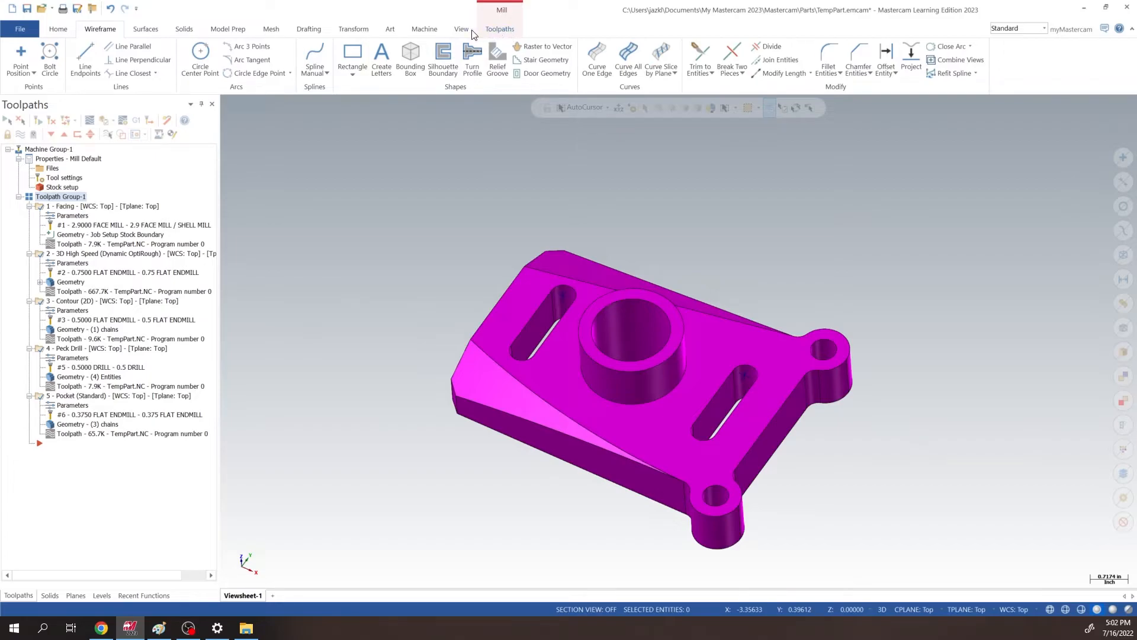
{"action": "left_click", "coordinate": [443, 32]}
{"action": "left_click", "coordinate": [499, 30]}
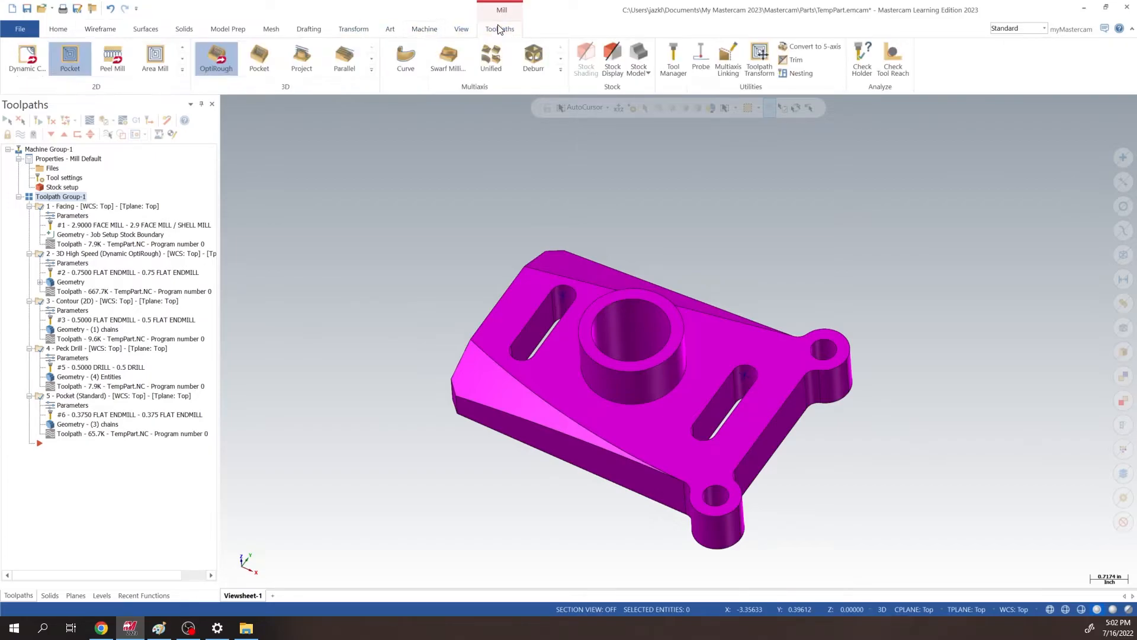
{"action": "left_click", "coordinate": [182, 71]}
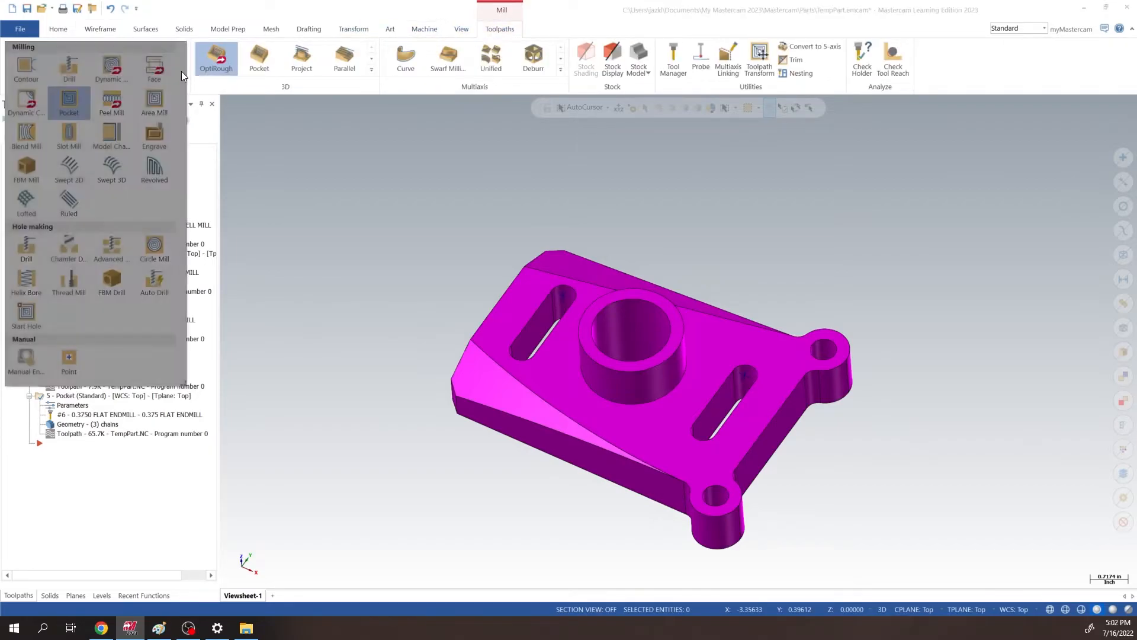
{"action": "left_click", "coordinate": [67, 69]}
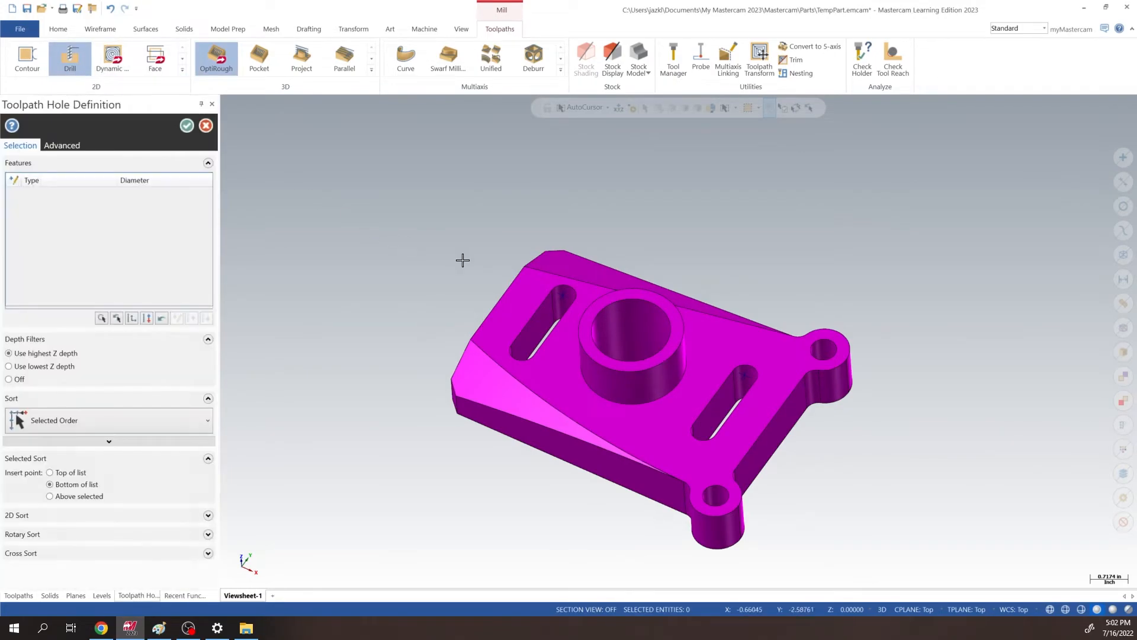
{"action": "left_click", "coordinate": [634, 300]}
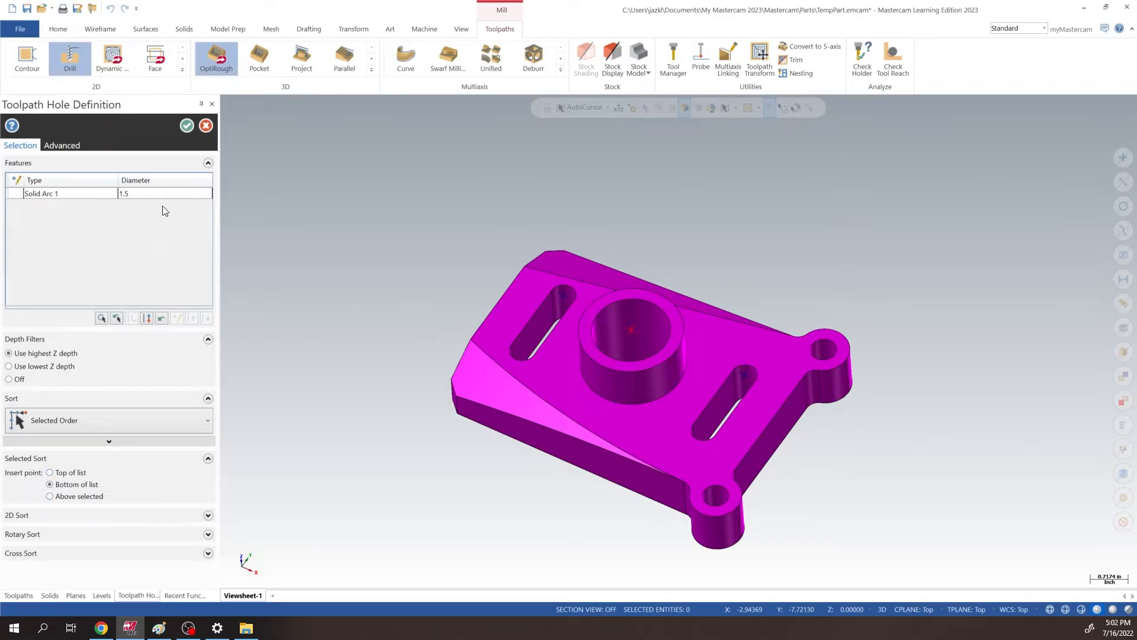
{"action": "left_click", "coordinate": [187, 125]}
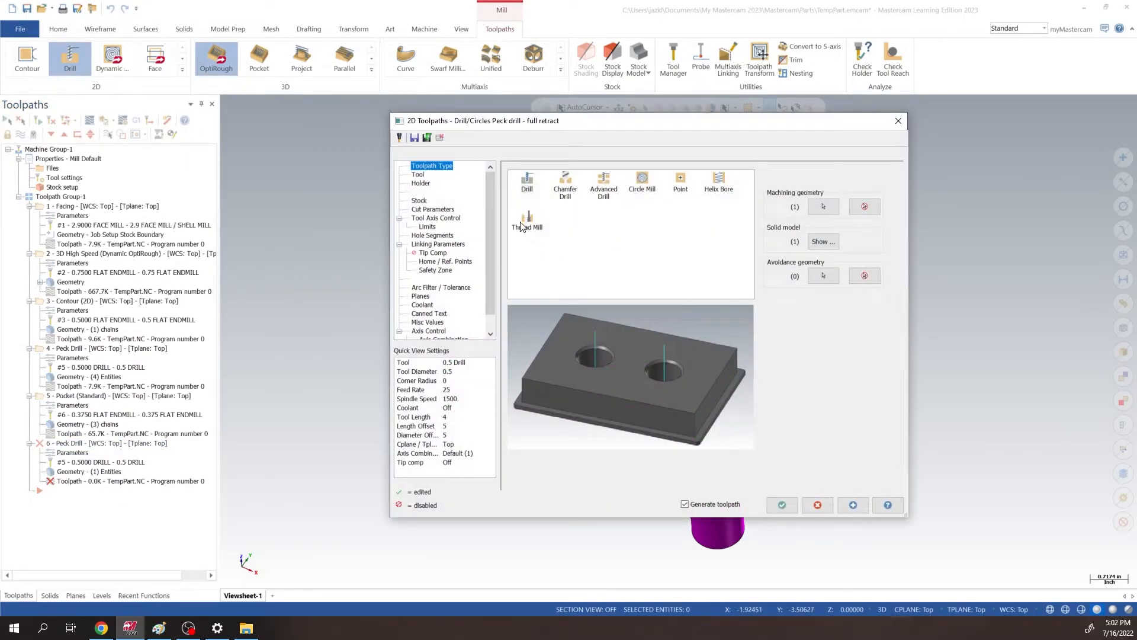
Create a new bore tool with a 1.5 cutting diameter for the hole operation.
{"action": "left_click", "coordinate": [418, 174]}
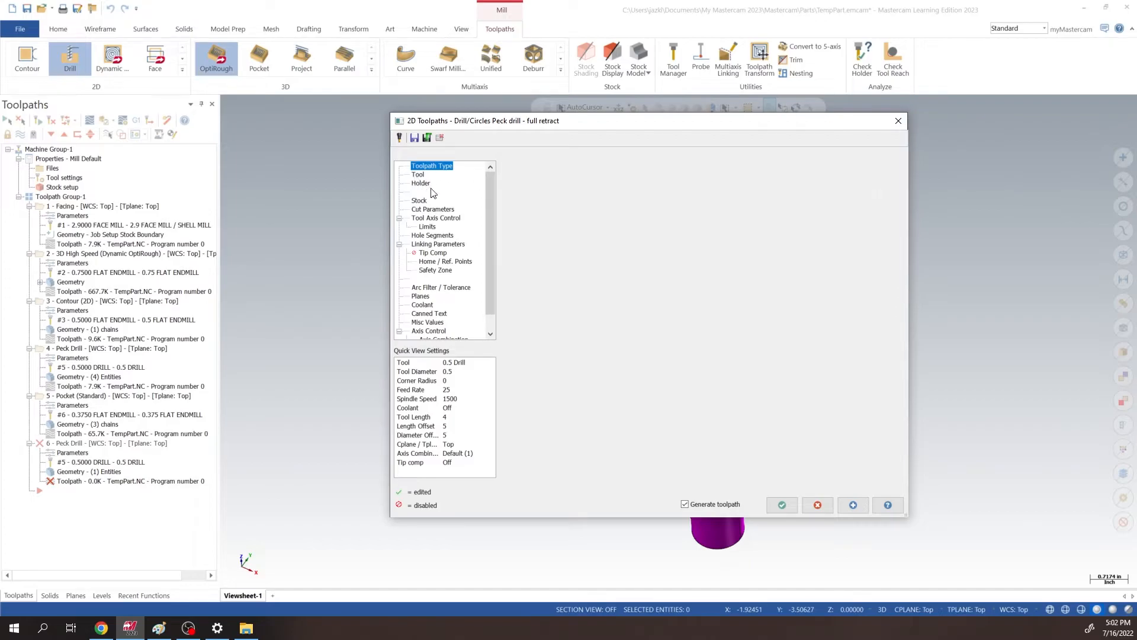
{"action": "right_click", "coordinate": [579, 256]}
{"action": "left_click", "coordinate": [634, 275]}
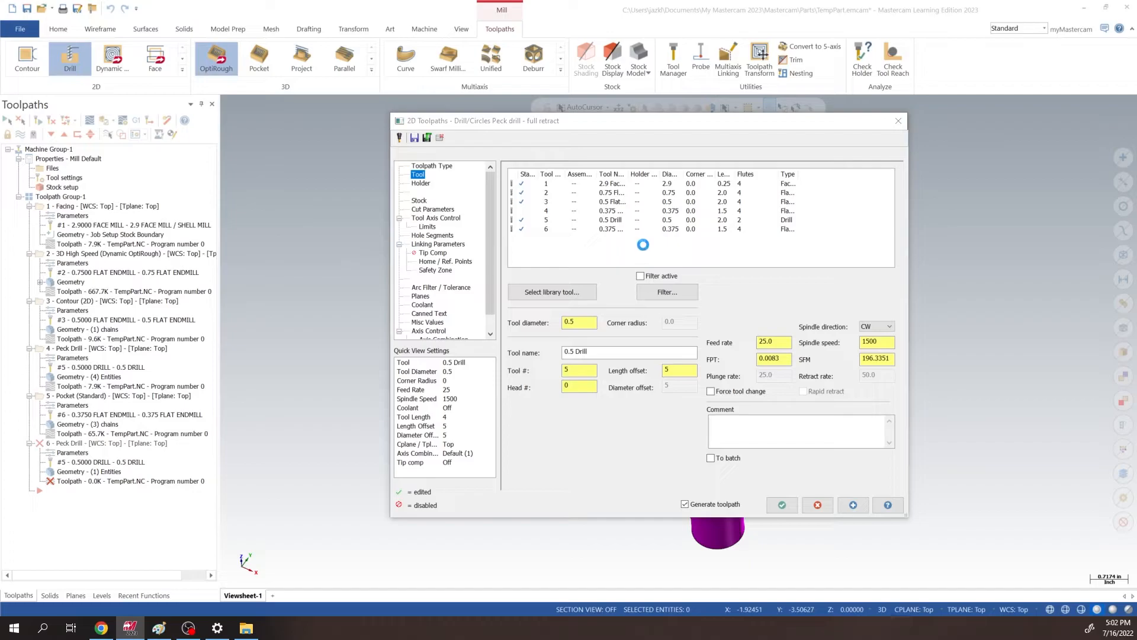
{"action": "scroll", "coordinate": [703, 309], "scroll_direction": "down", "scroll_amount": 3}
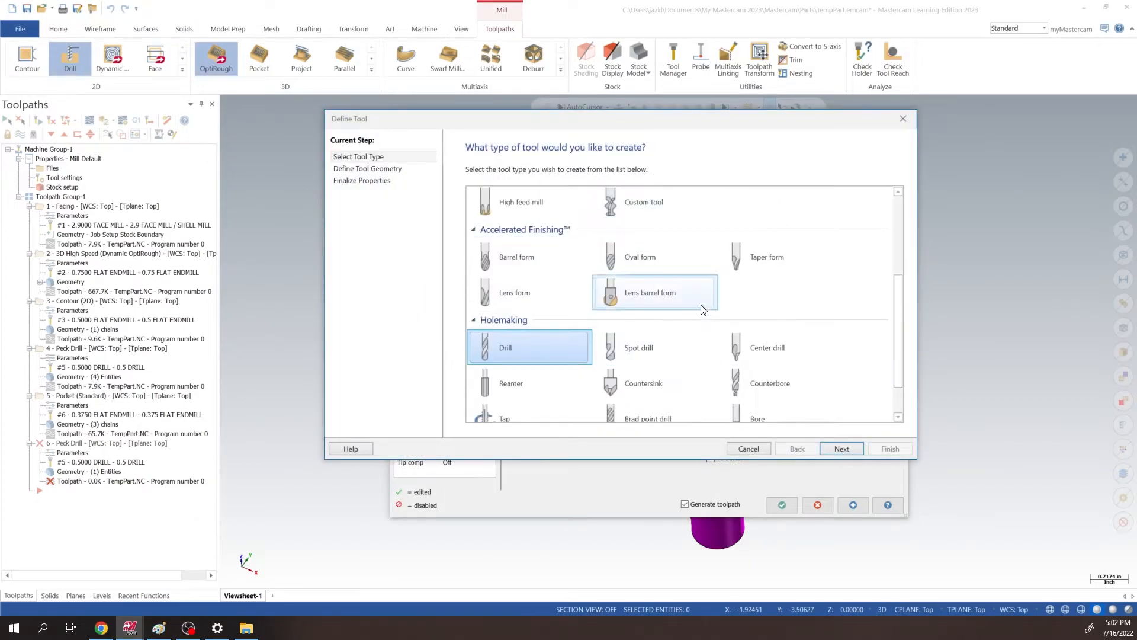
{"action": "scroll", "coordinate": [702, 309], "scroll_direction": "down", "scroll_amount": 2}
{"action": "left_click", "coordinate": [768, 370]}
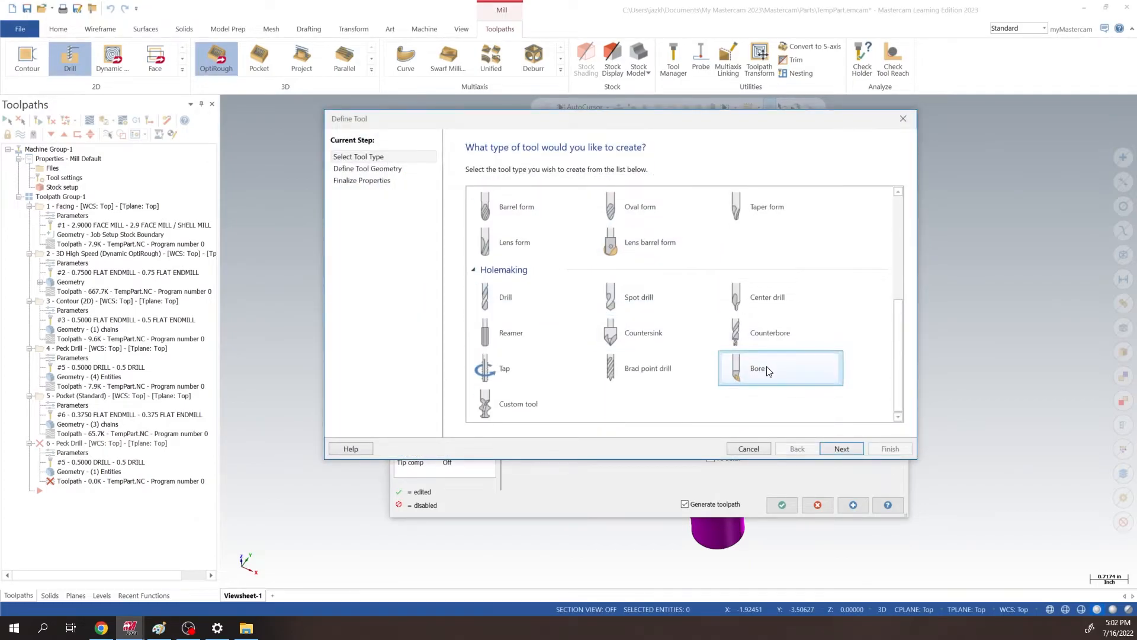
{"action": "double_click", "coordinate": [770, 370]}
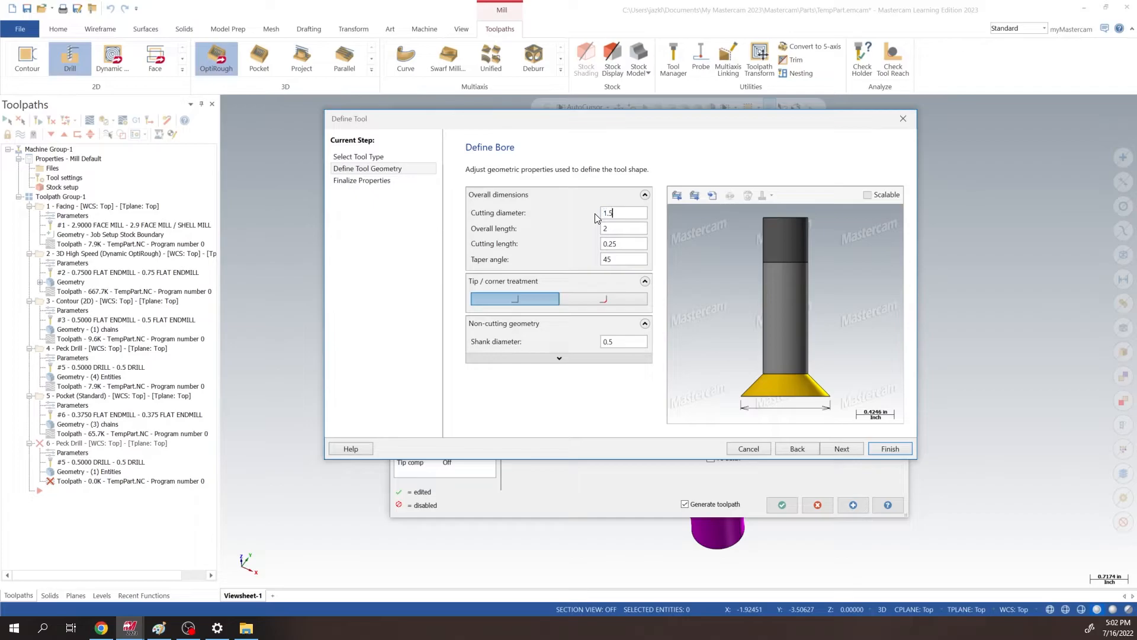
{"action": "type", "text": "1.5"}
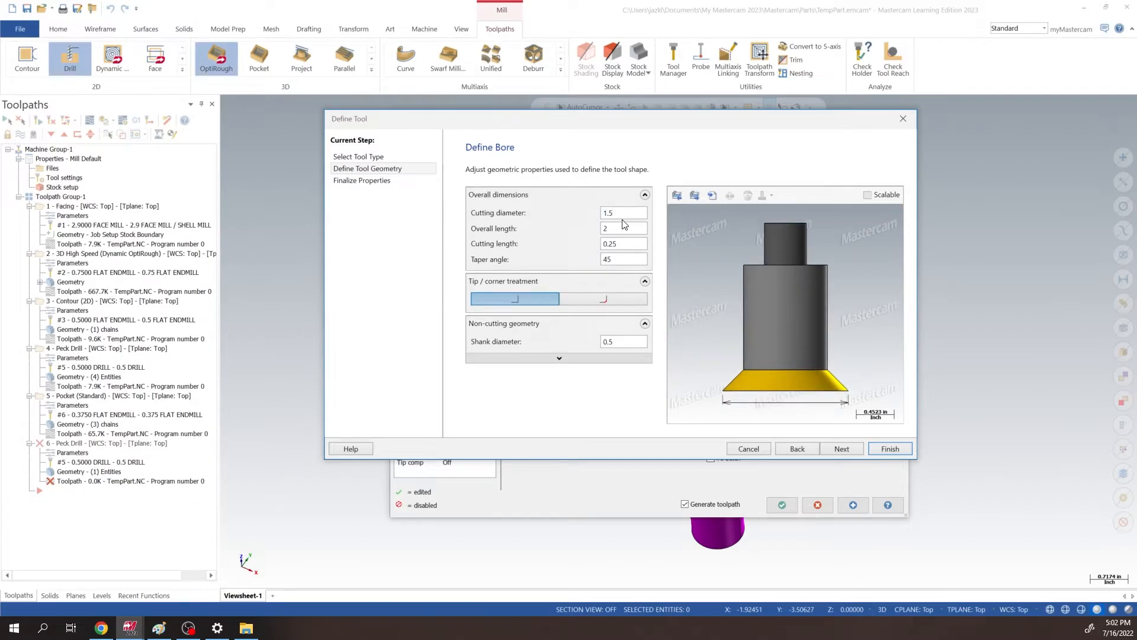
{"action": "left_click", "coordinate": [620, 227]}
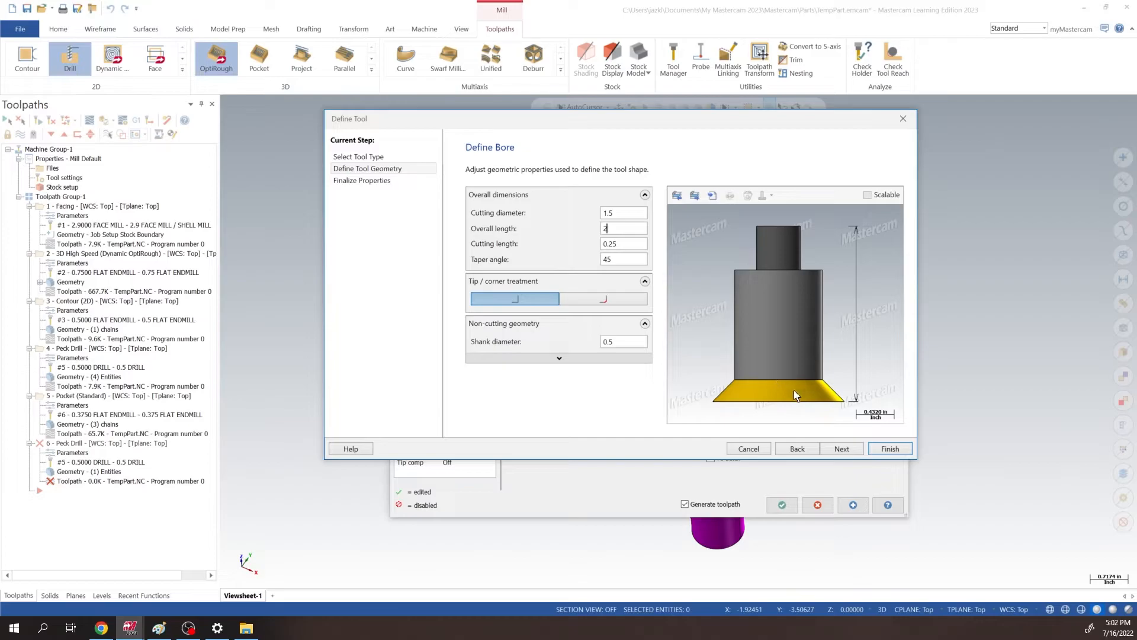
{"action": "left_click", "coordinate": [890, 449]}
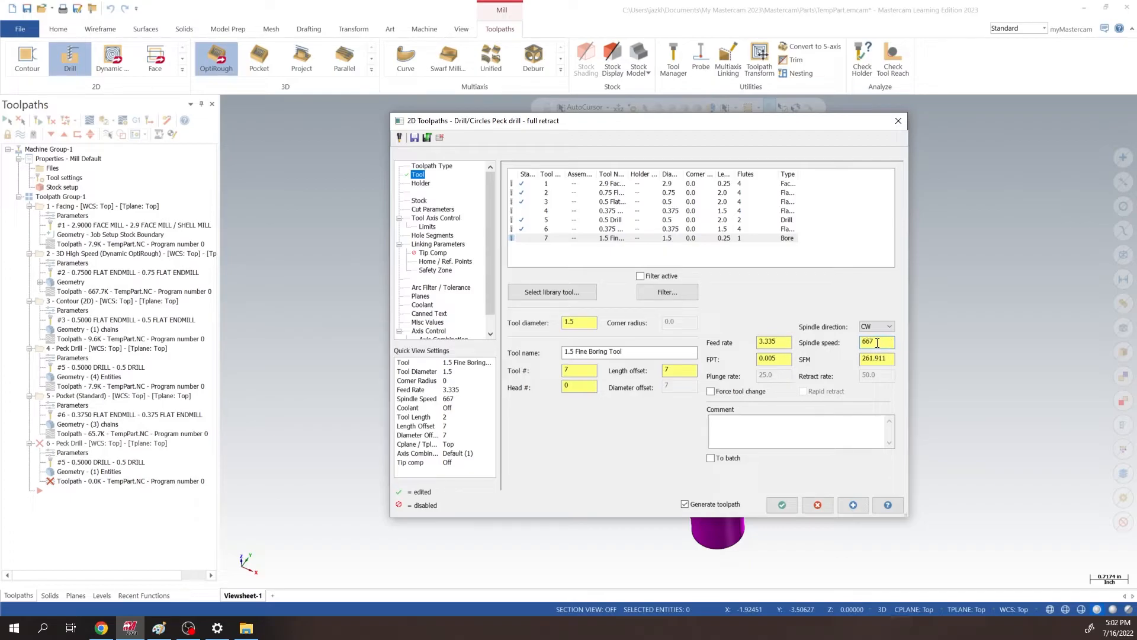
Set the boring tool's spindle speed to 150 and its feed rate to 1.
{"action": "type", "text": "150"}
{"action": "left_click", "coordinate": [781, 339]}
{"action": "type", "text": "0"}
{"action": "key", "text": "Return"}
{"action": "left_click", "coordinate": [781, 342]}
Change the hole operation's cycle to Fine Bore (shift).
{"action": "left_click", "coordinate": [432, 208]}
{"action": "left_click", "coordinate": [612, 177]}
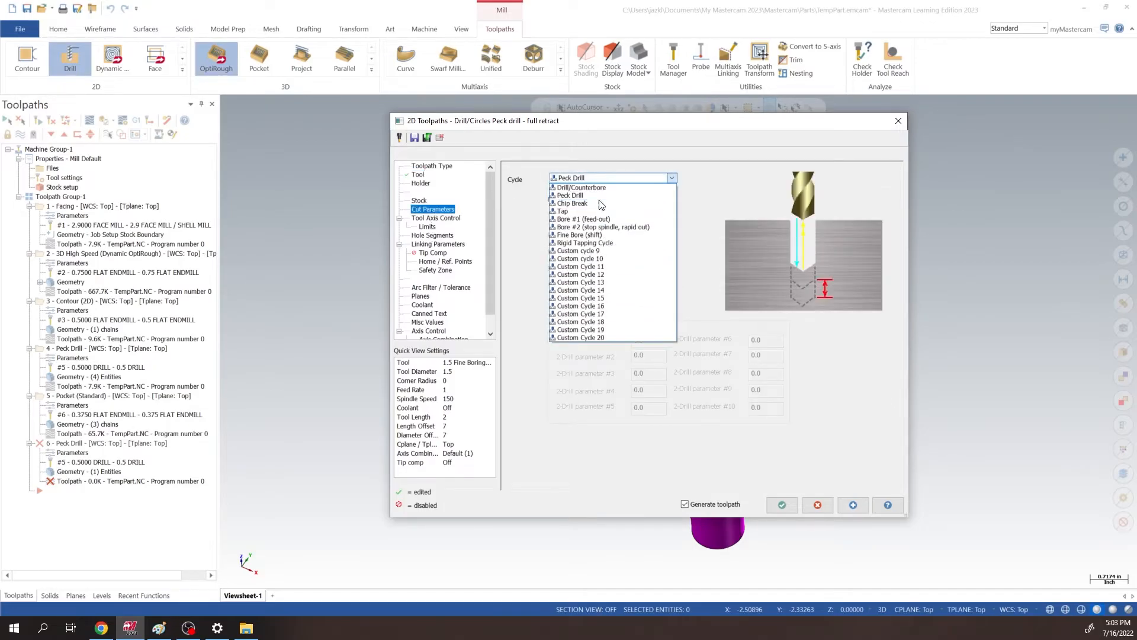
{"action": "left_click", "coordinate": [602, 234]}
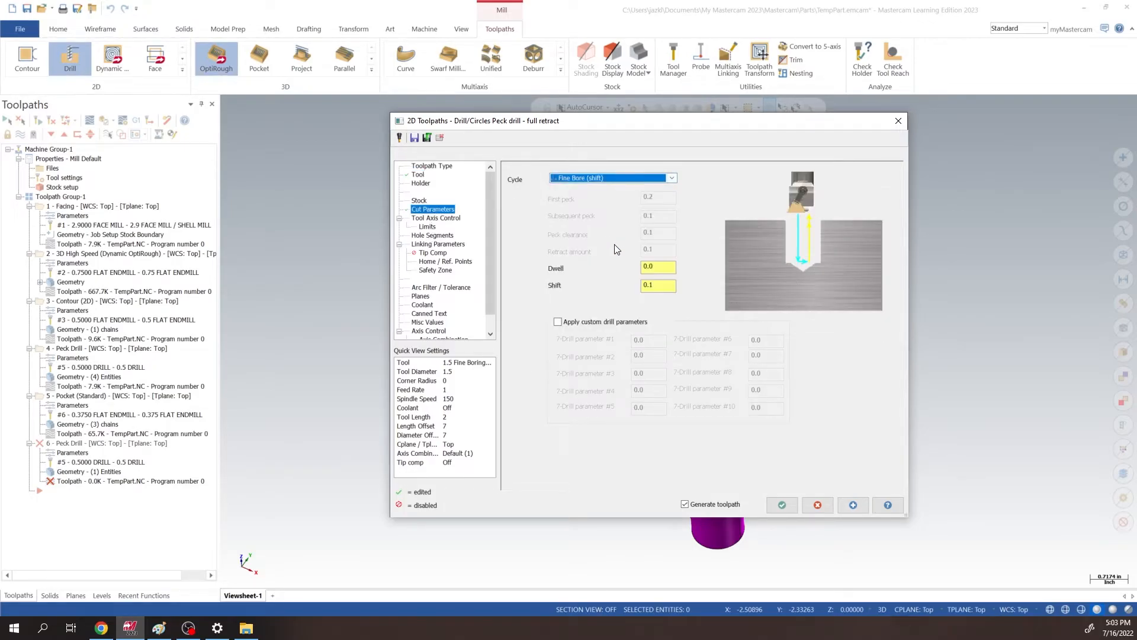
{"action": "left_click", "coordinate": [660, 289]}
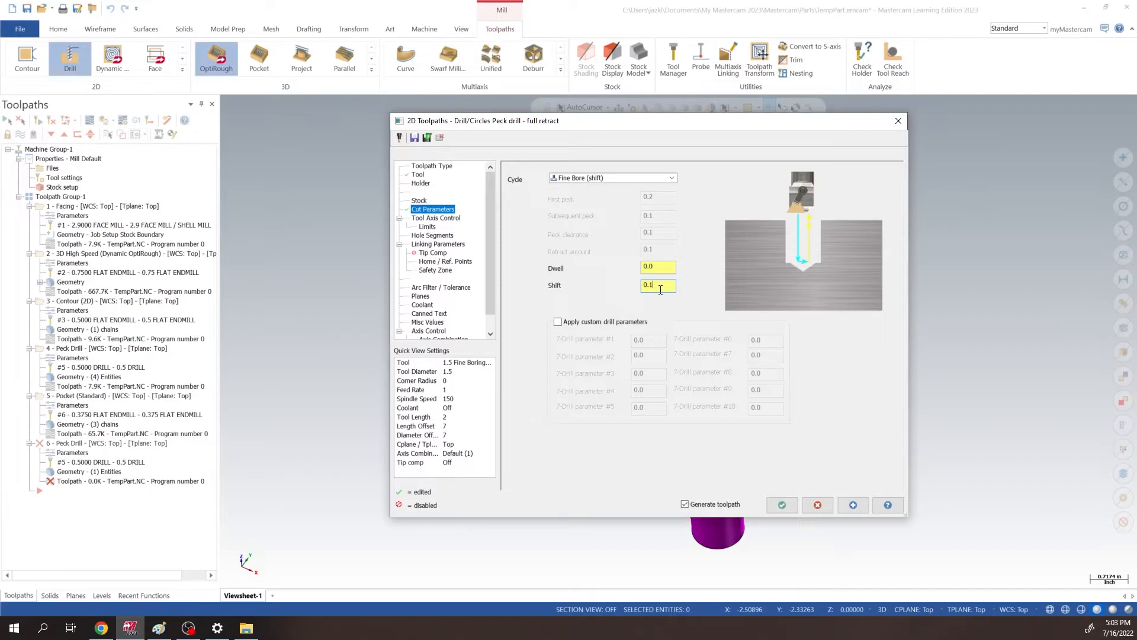
Set the fine bore's absolute depth to -2.05 and retract to 0.1, and generate the toolpath.
{"action": "left_click", "coordinate": [434, 219]}
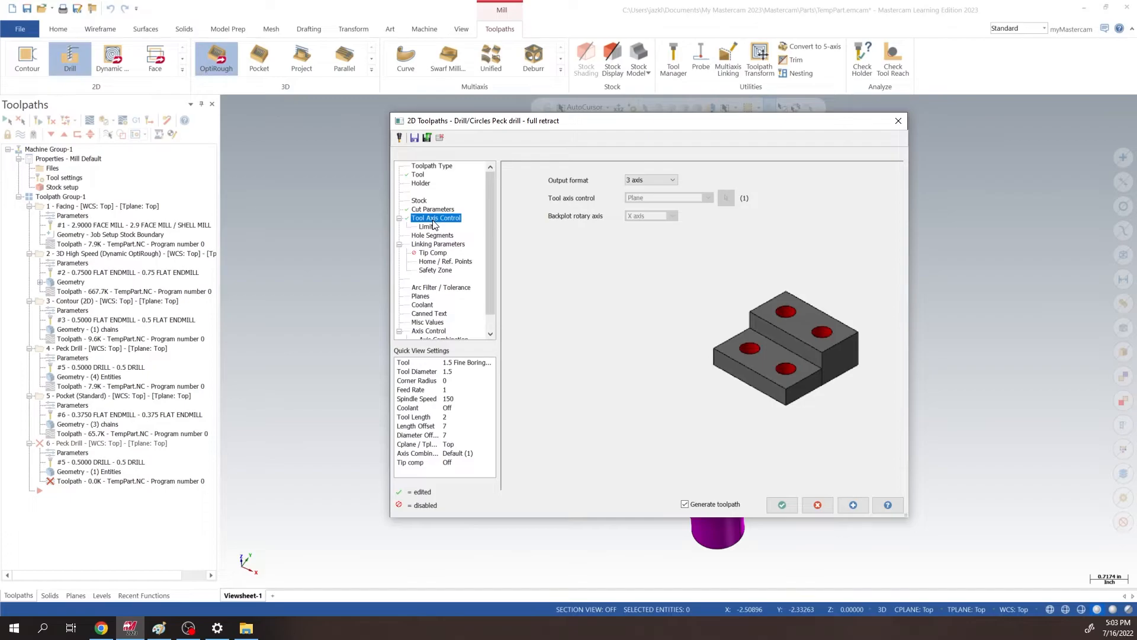
{"action": "left_click", "coordinate": [438, 246]}
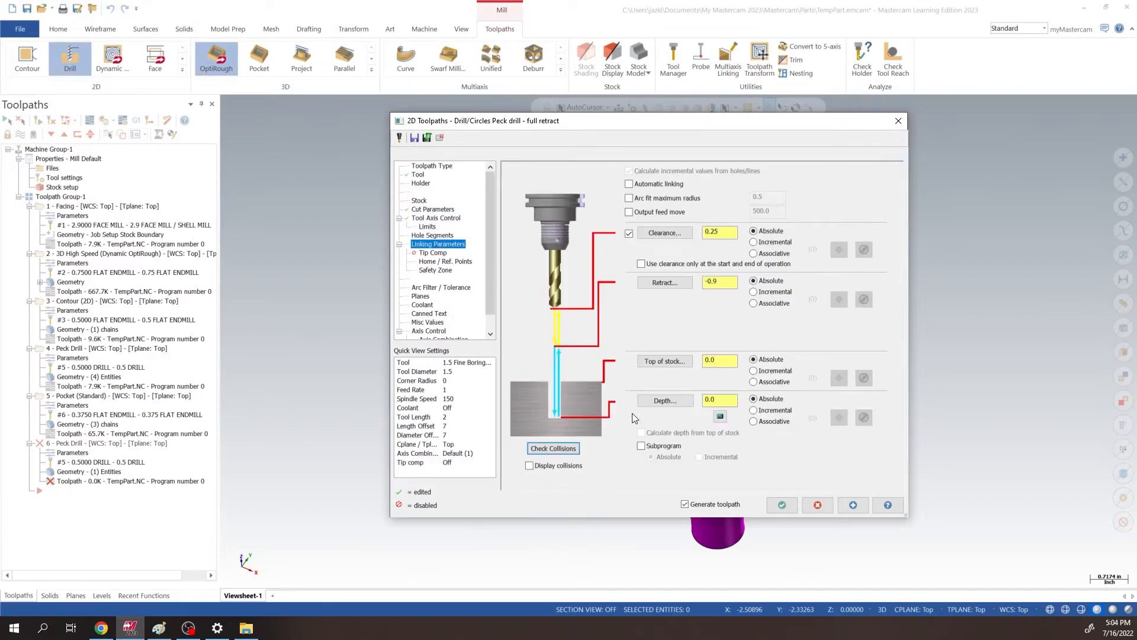
{"action": "double_click", "coordinate": [721, 399]}
{"action": "type", "text": "20"}
{"action": "key", "text": "Return"}
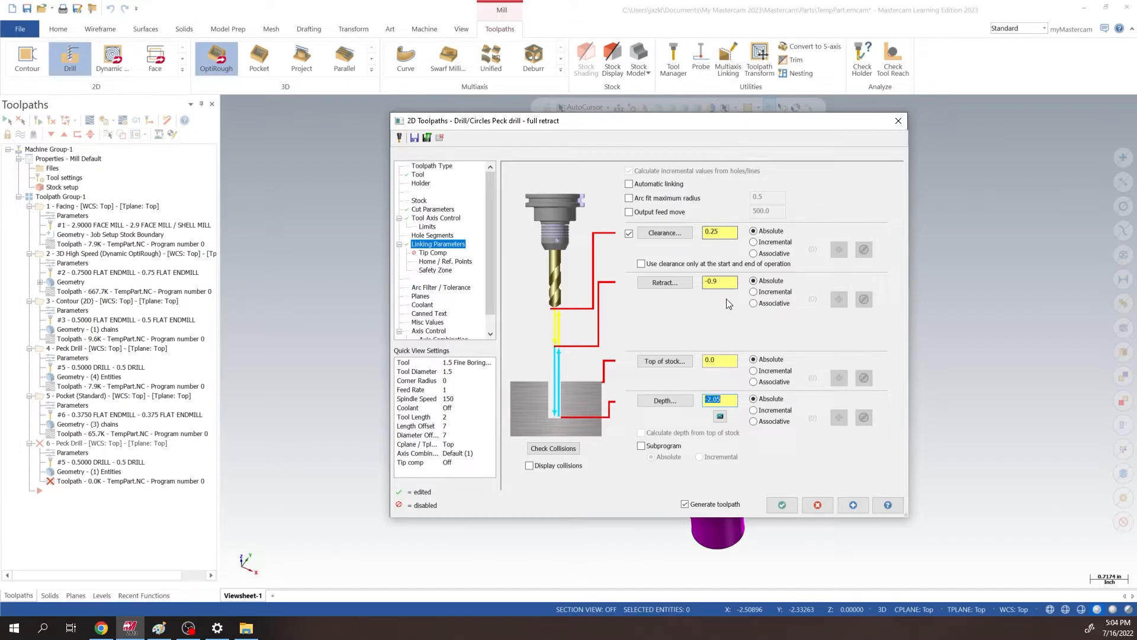
{"action": "left_click", "coordinate": [722, 281]}
{"action": "left_click_drag", "start_coordinate": [723, 282], "coordinate": [704, 279]}
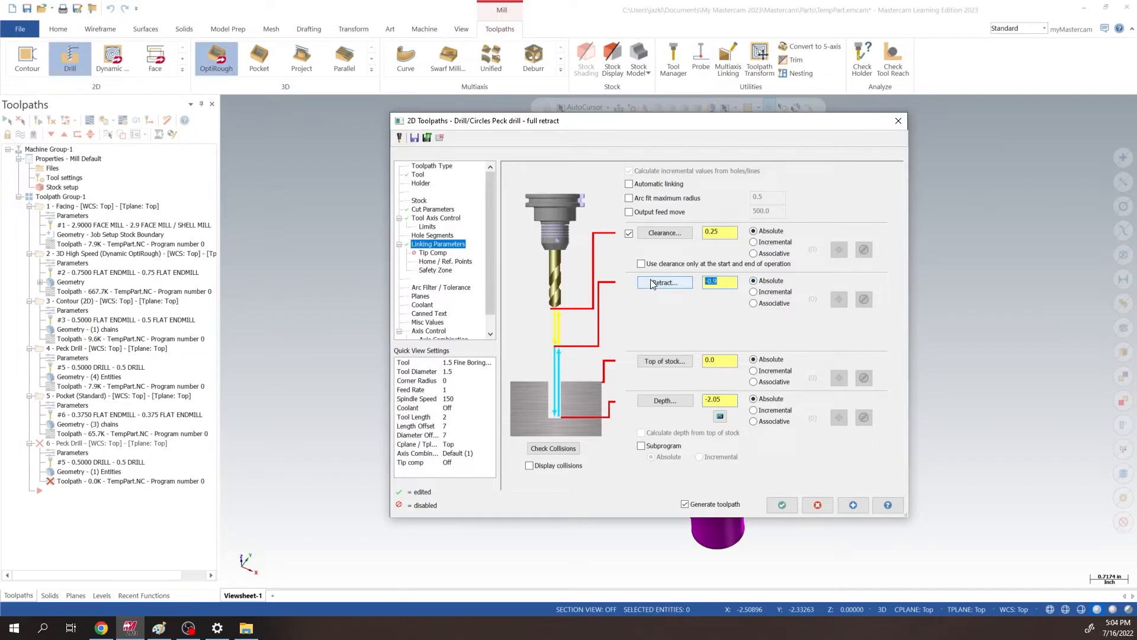
{"action": "type", "text": ".1"}
{"action": "left_click", "coordinate": [855, 507]}
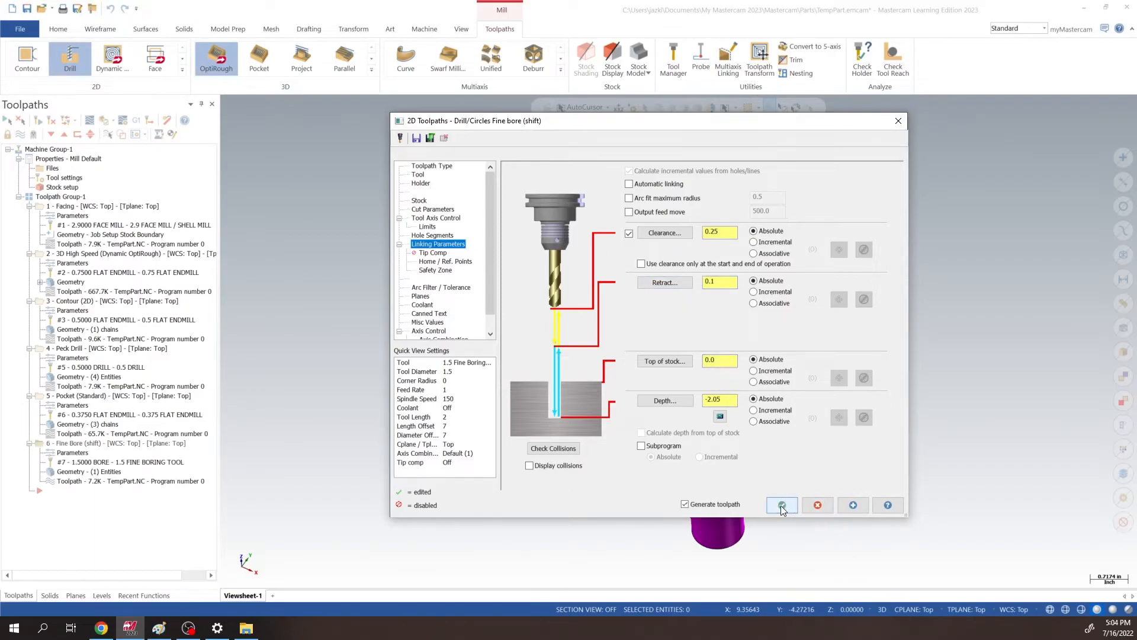
{"action": "left_click", "coordinate": [781, 506]}
Start a 3D Flowline finishing toolpath with the sloped face along the plate's front long edge as drive surface.
{"action": "mouse_move", "coordinate": [688, 350]}
{"action": "middle_mouse_down"}
{"action": "mouse_move", "coordinate": [665, 301]}
{"action": "mouse_move", "coordinate": [677, 457]}
{"action": "mouse_move", "coordinate": [681, 294]}
{"action": "mouse_move", "coordinate": [713, 320]}
{"action": "mouse_move", "coordinate": [701, 213]}
{"action": "mouse_move", "coordinate": [687, 394]}
{"action": "mouse_move", "coordinate": [686, 264]}
{"action": "mouse_move", "coordinate": [690, 308]}
{"action": "mouse_move", "coordinate": [709, 274]}
{"action": "mouse_move", "coordinate": [688, 407]}
{"action": "mouse_move", "coordinate": [683, 360]}
{"action": "middle_mouse_up"}
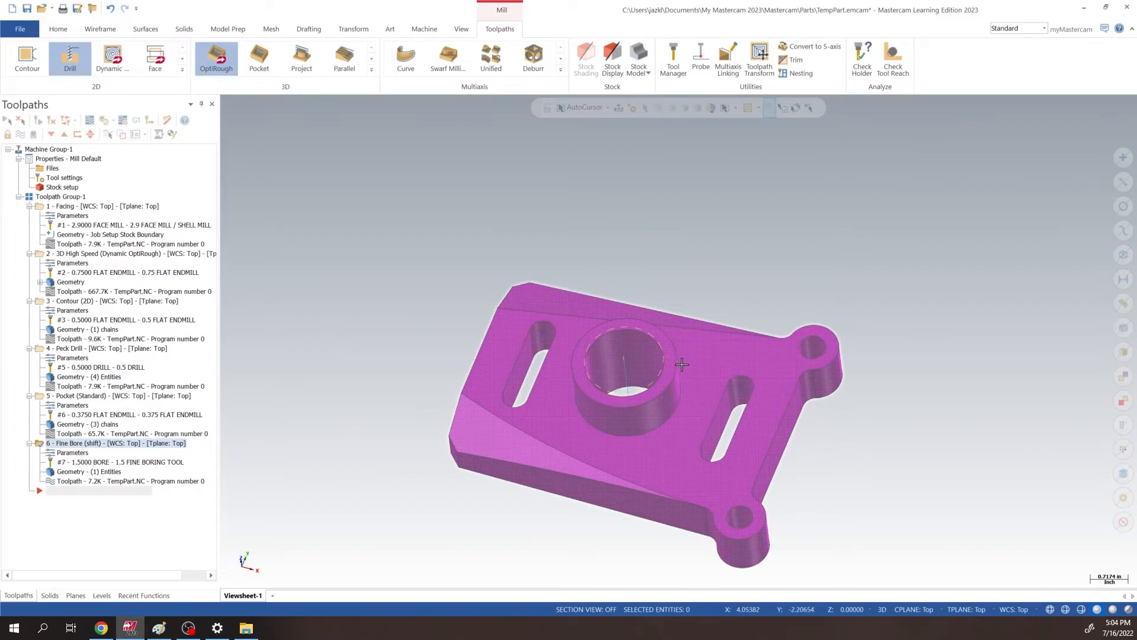
{"action": "scroll", "coordinate": [666, 372], "scroll_direction": "up", "scroll_amount": 3}
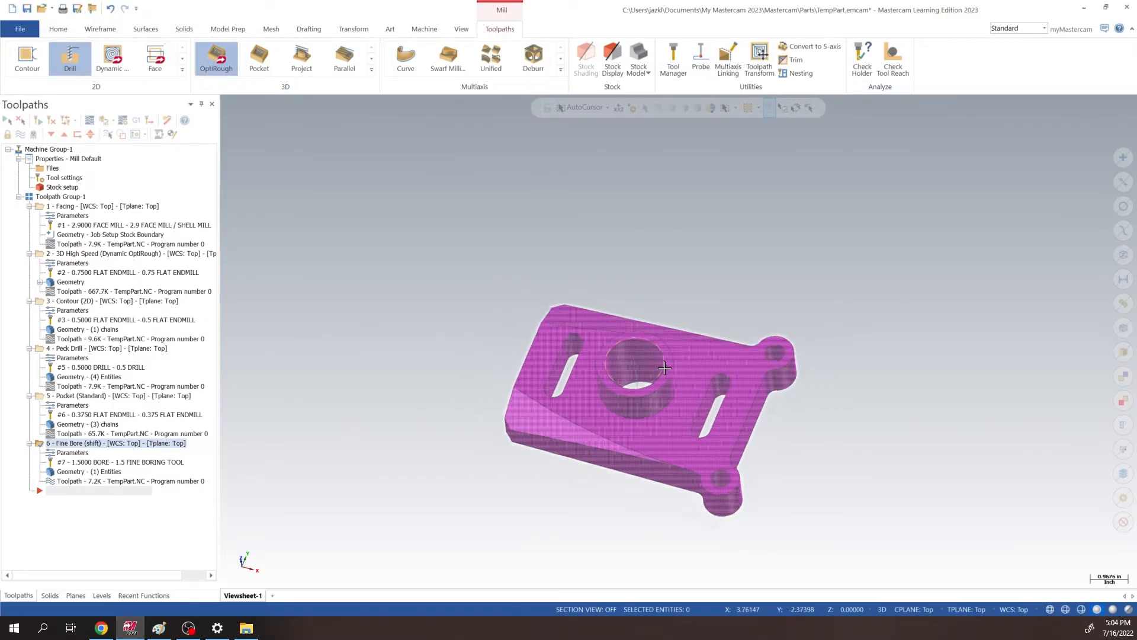
{"action": "middle_click_drag", "start_coordinate": [662, 365], "coordinate": [720, 320]}
{"action": "scroll", "coordinate": [720, 339], "scroll_direction": "down", "scroll_amount": 5}
{"action": "scroll", "coordinate": [719, 339], "scroll_direction": "up", "scroll_amount": 5}
{"action": "middle_click_drag", "start_coordinate": [664, 321], "coordinate": [612, 351], "text": "shift"}
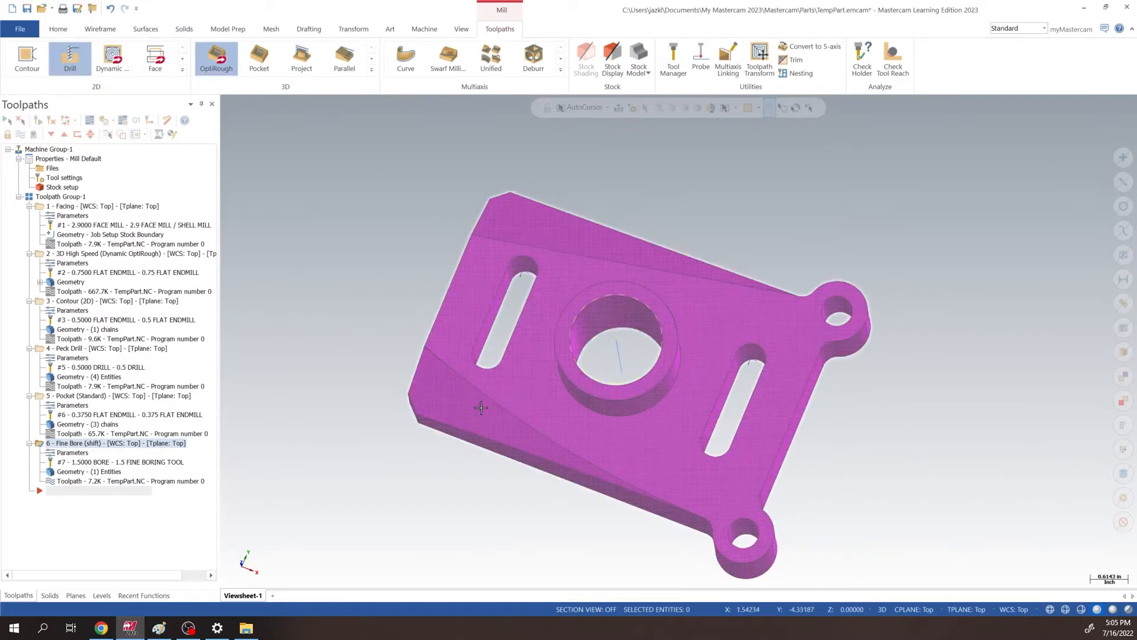
{"action": "left_click", "coordinate": [372, 70]}
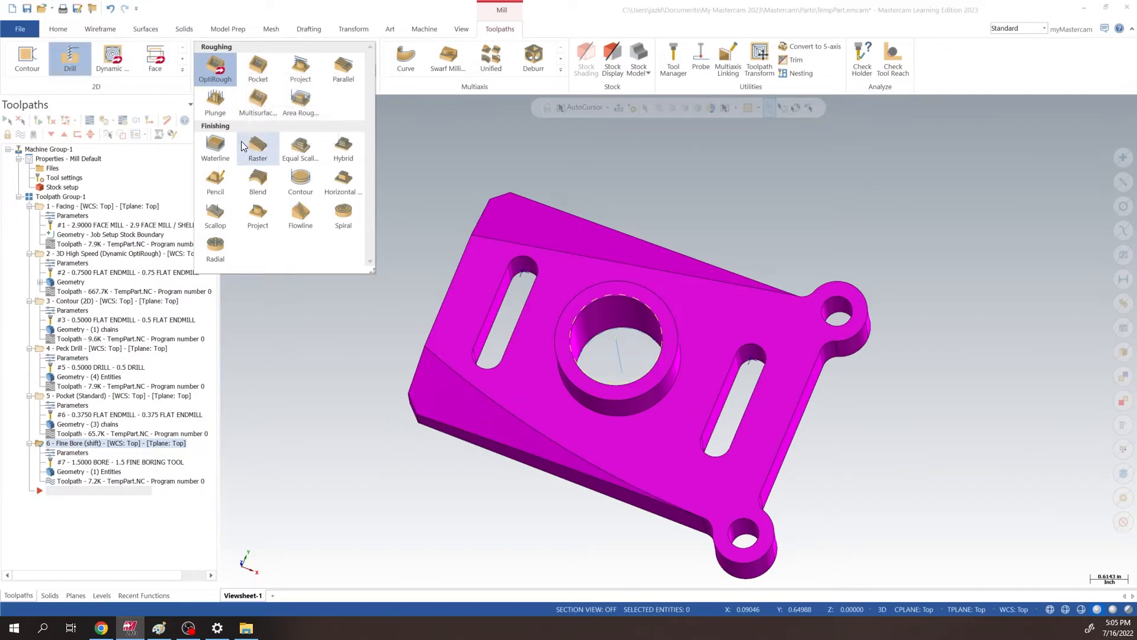
{"action": "left_click", "coordinate": [307, 215]}
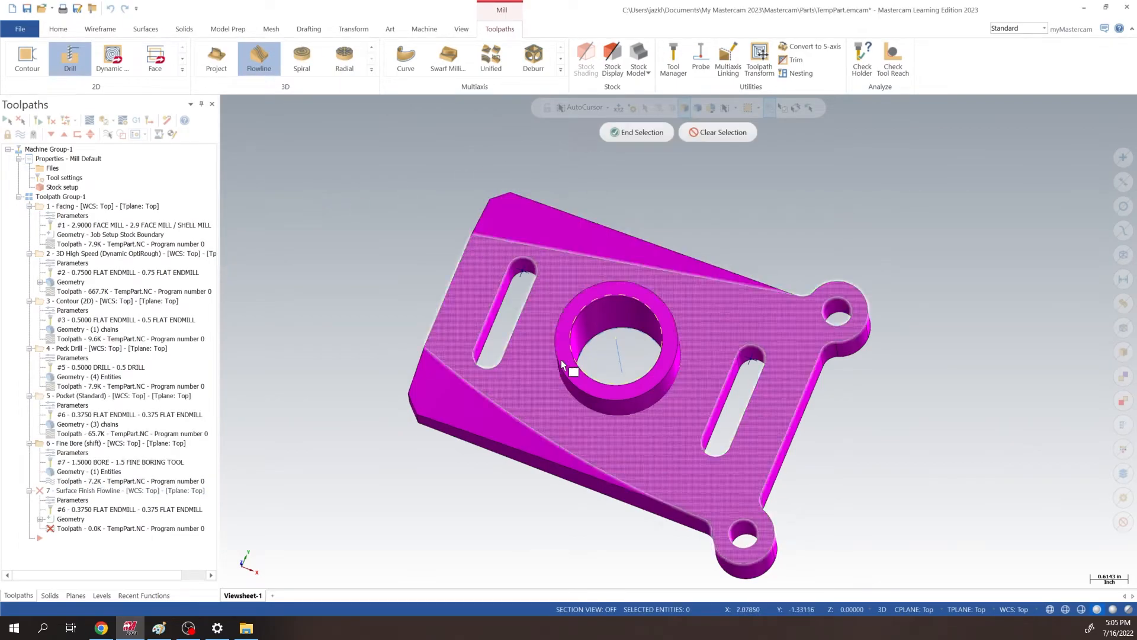
{"action": "left_click", "coordinate": [465, 418]}
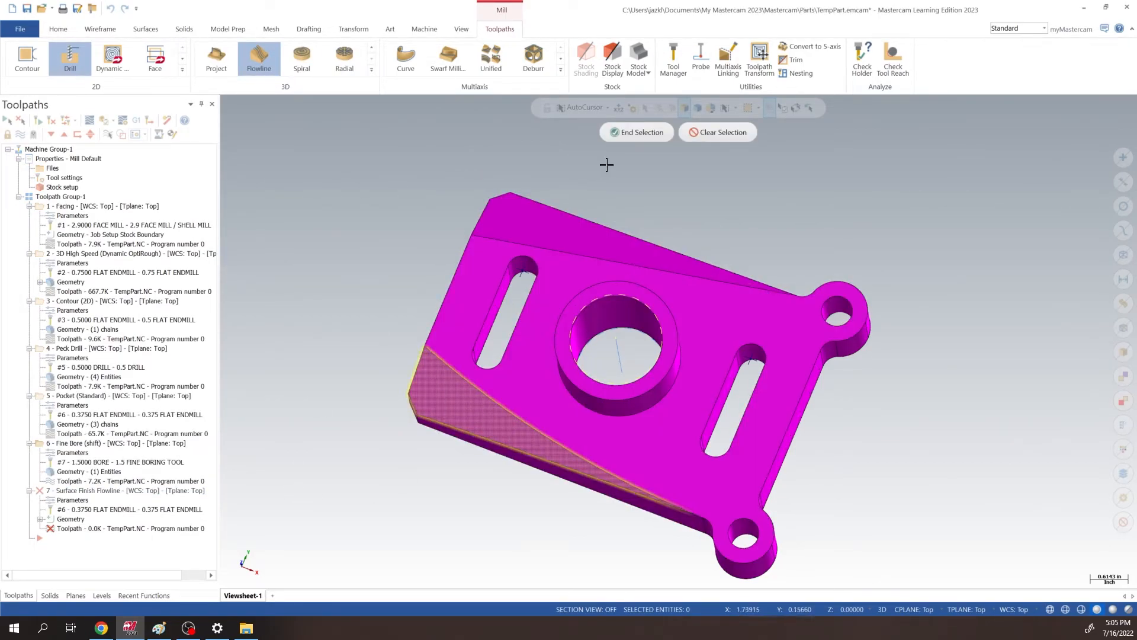
{"action": "left_click", "coordinate": [634, 131]}
Add the plate's flat top face as the check surface and accept the flowline surface selection.
{"action": "middle_click_drag", "start_coordinate": [625, 405], "coordinate": [542, 407]}
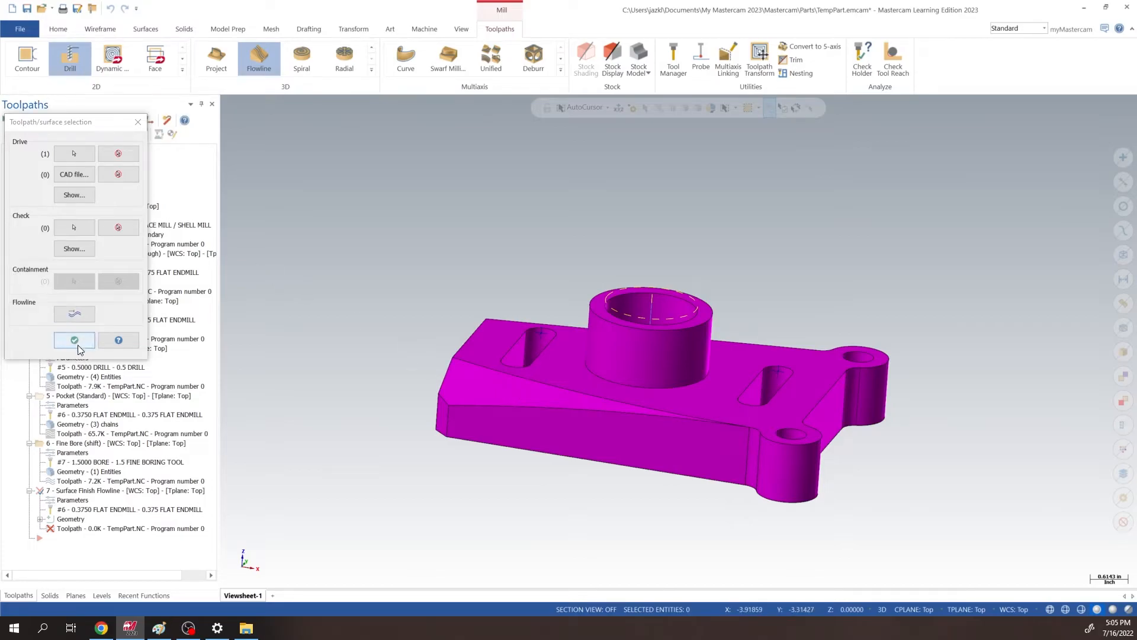
{"action": "left_click", "coordinate": [71, 228]}
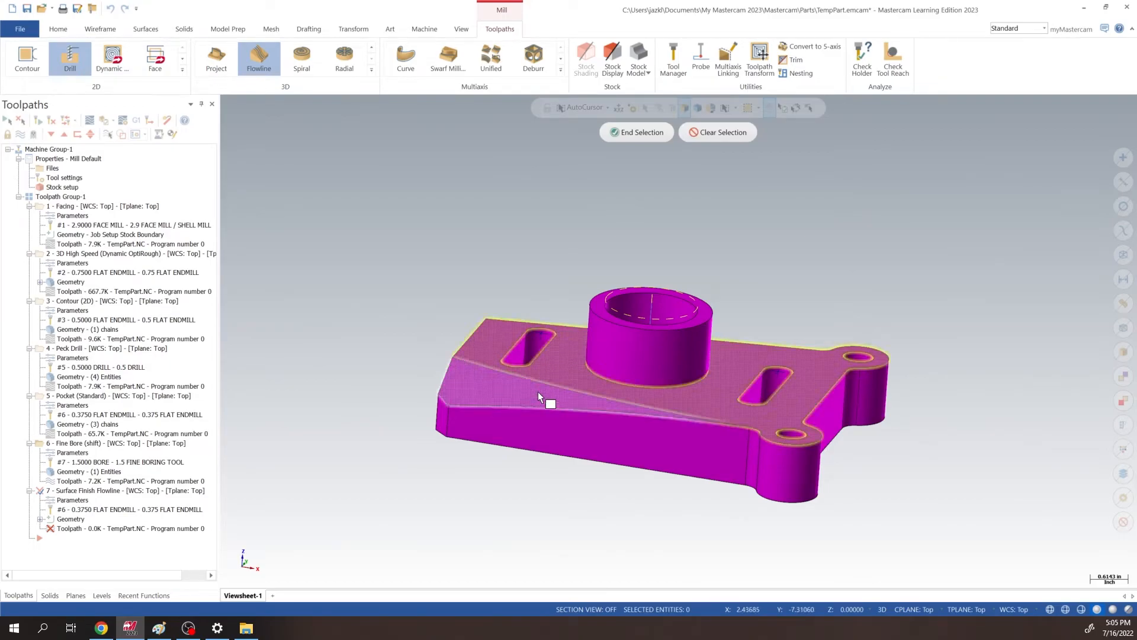
{"action": "left_click", "coordinate": [645, 132]}
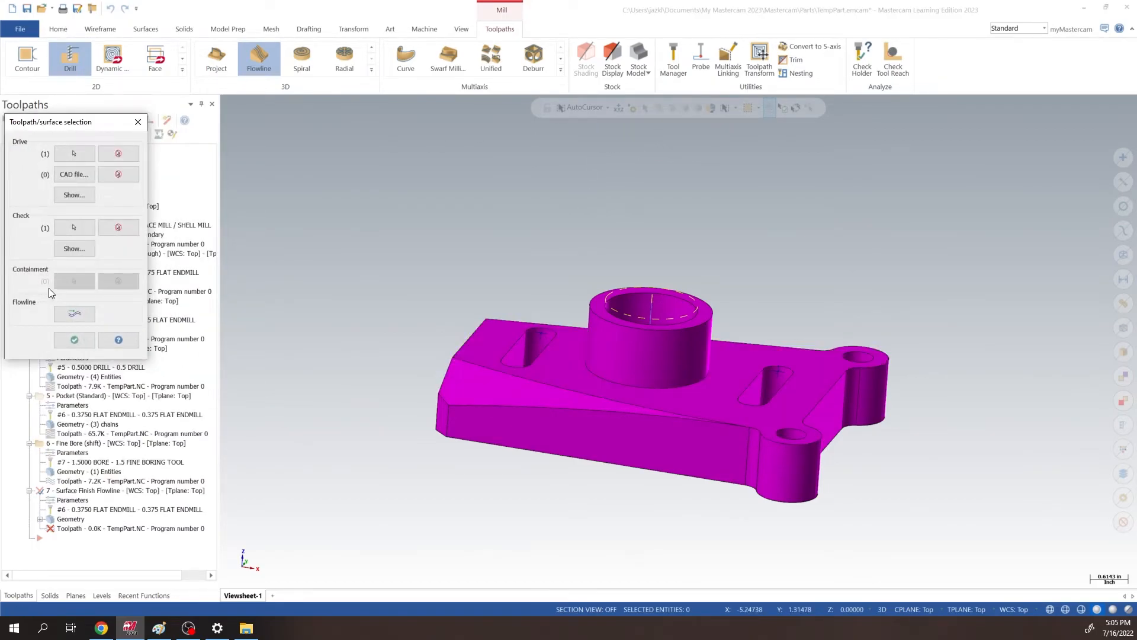
{"action": "left_click", "coordinate": [77, 340]}
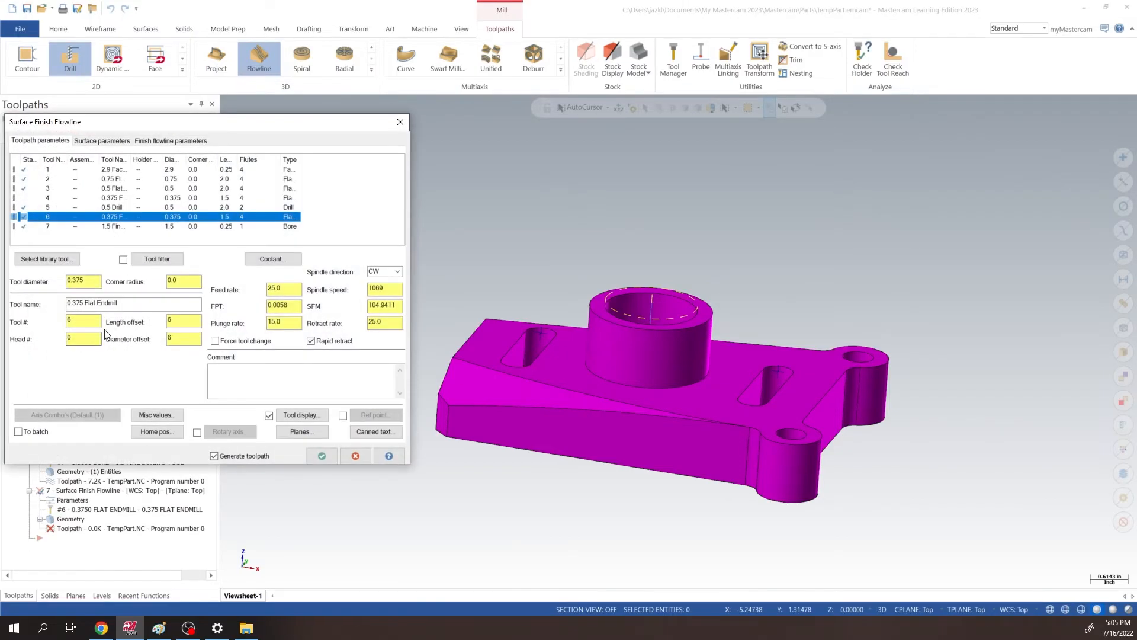
Create a 0.5 ball endmill as tool 8 for the flowline finishing operation.
{"action": "left_click_drag", "start_coordinate": [199, 122], "coordinate": [425, 111]}
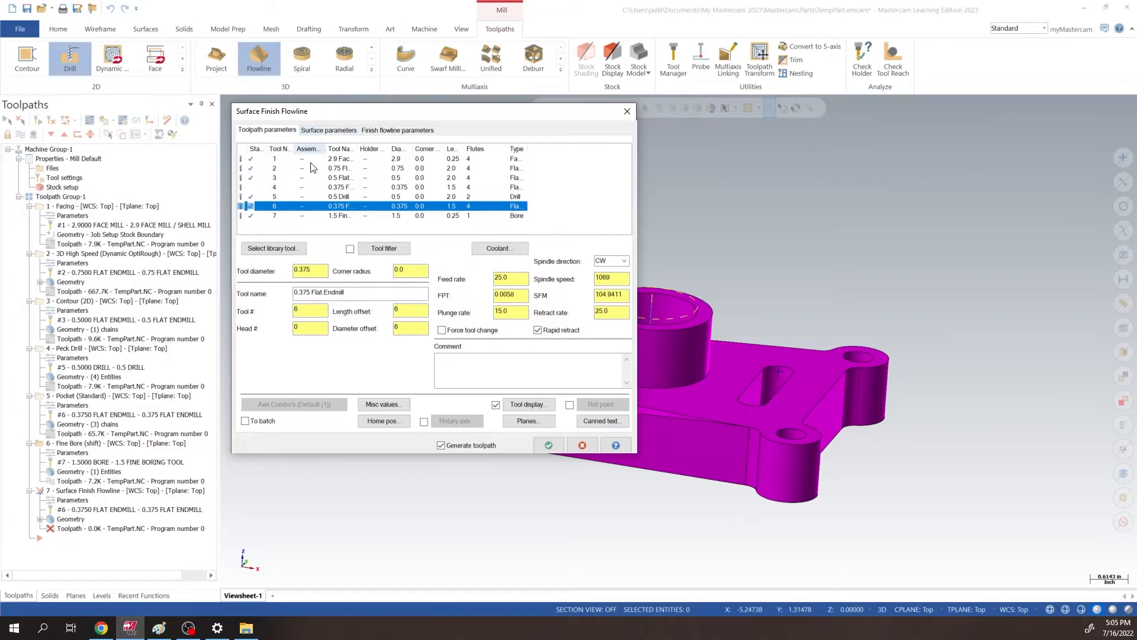
{"action": "right_click", "coordinate": [310, 226]}
{"action": "left_click", "coordinate": [355, 233]}
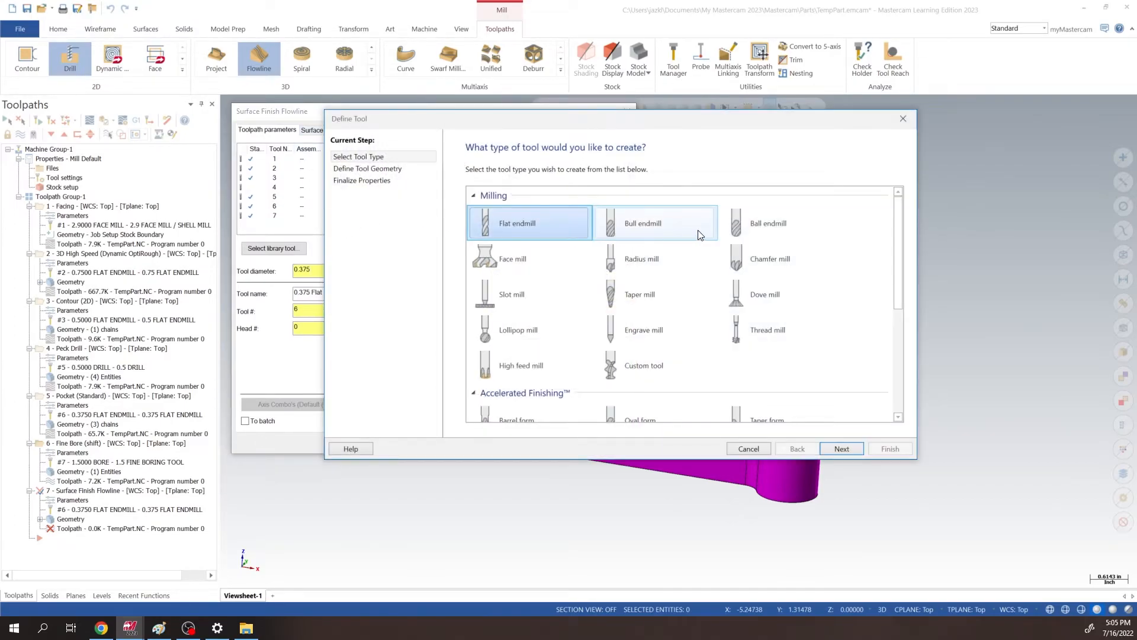
{"action": "double_click", "coordinate": [784, 229]}
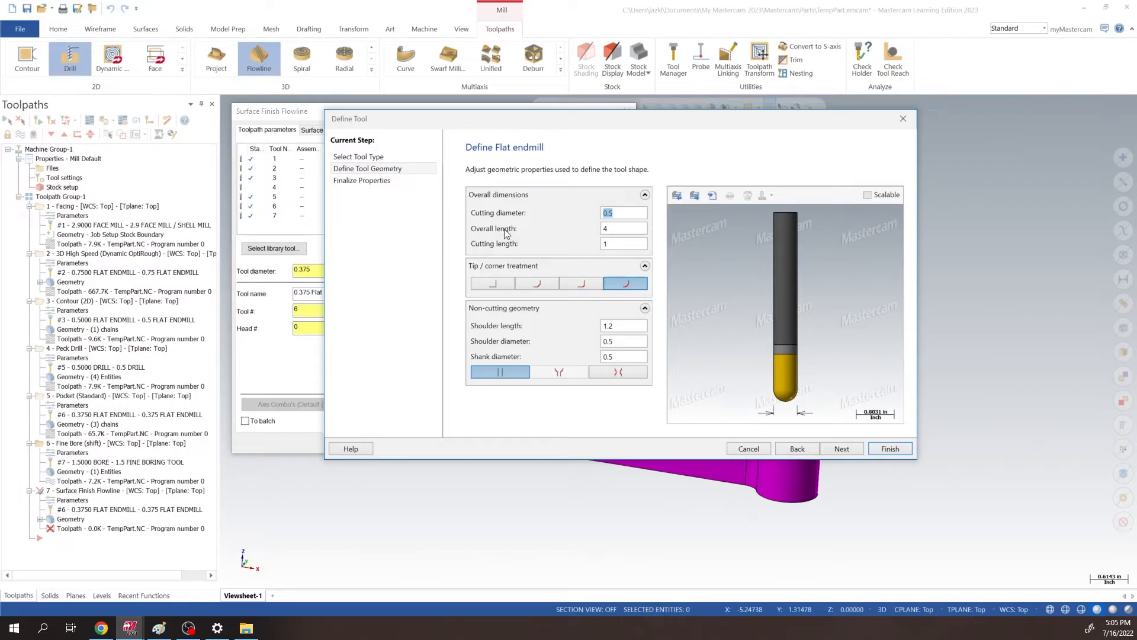
{"action": "left_click", "coordinate": [894, 449]}
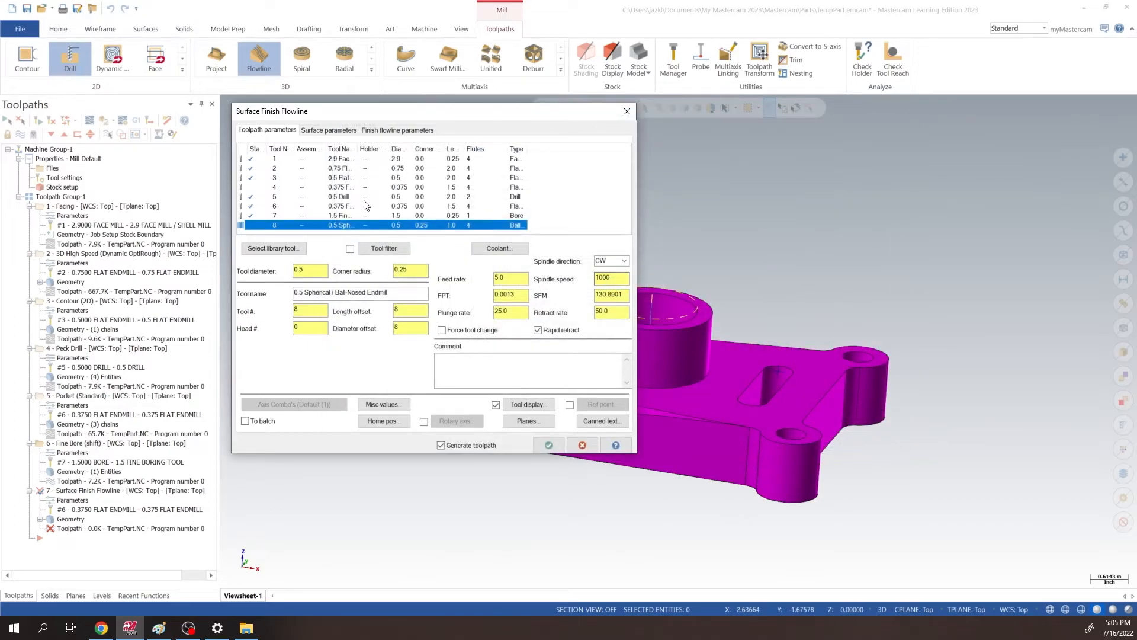
Choose Distance as the flowline stepover control, edit the stepover, and accept the surface and finish parameters.
{"action": "left_click", "coordinate": [329, 129]}
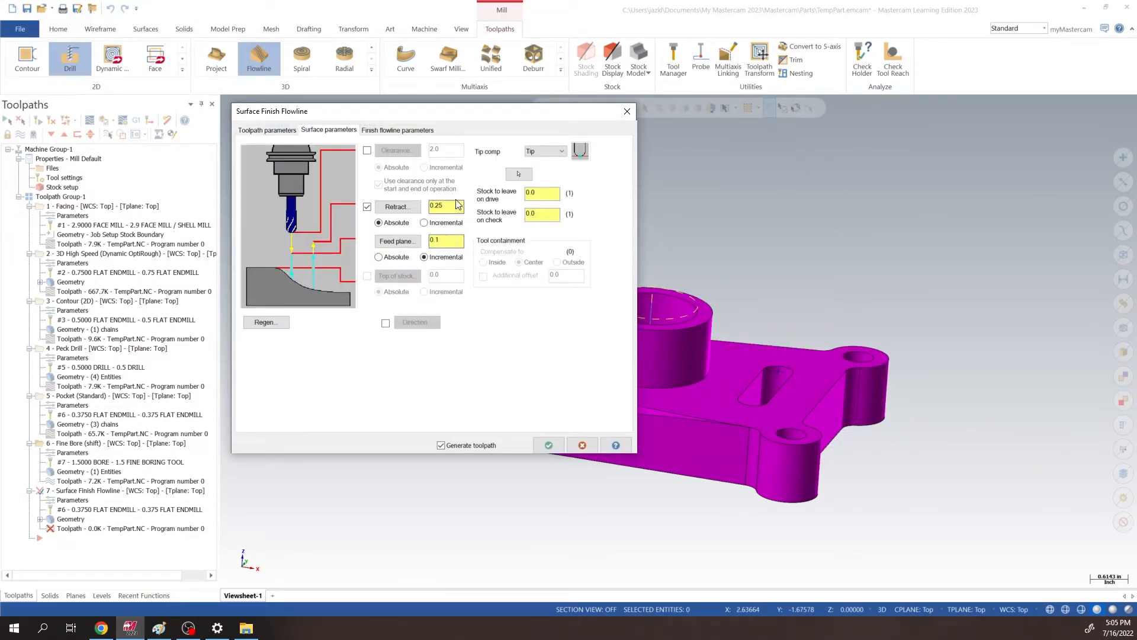
{"action": "double_click", "coordinate": [437, 206]}
{"action": "double_click", "coordinate": [444, 241]}
{"action": "left_click", "coordinate": [405, 130]}
{"action": "left_click", "coordinate": [381, 165]}
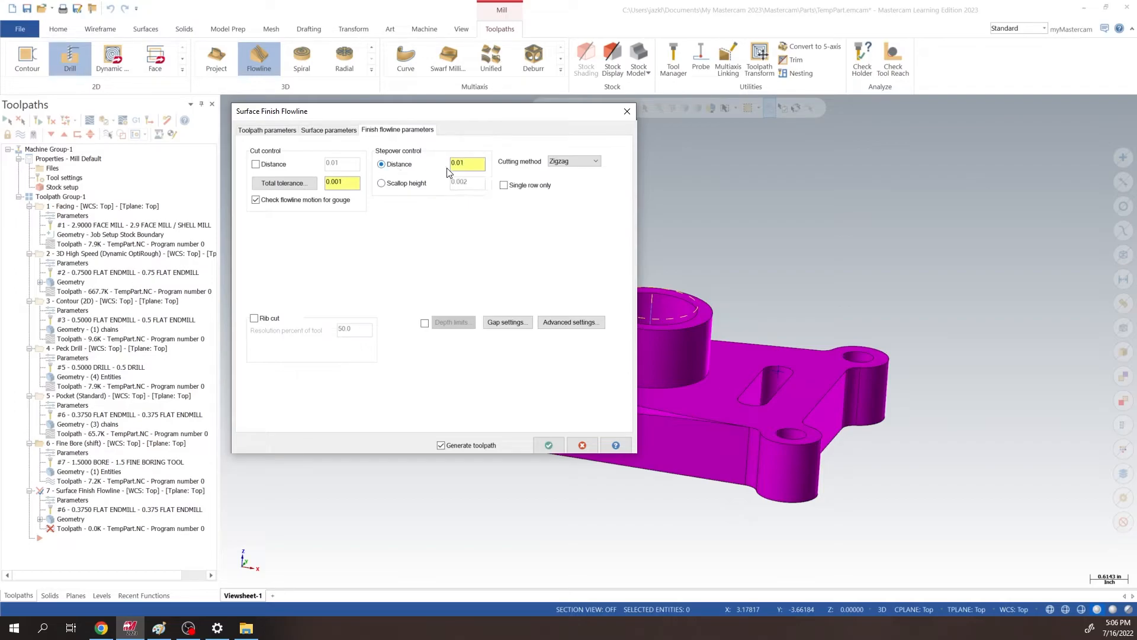
{"action": "key", "text": "BackSpace"}
{"action": "left_click", "coordinate": [548, 446]}
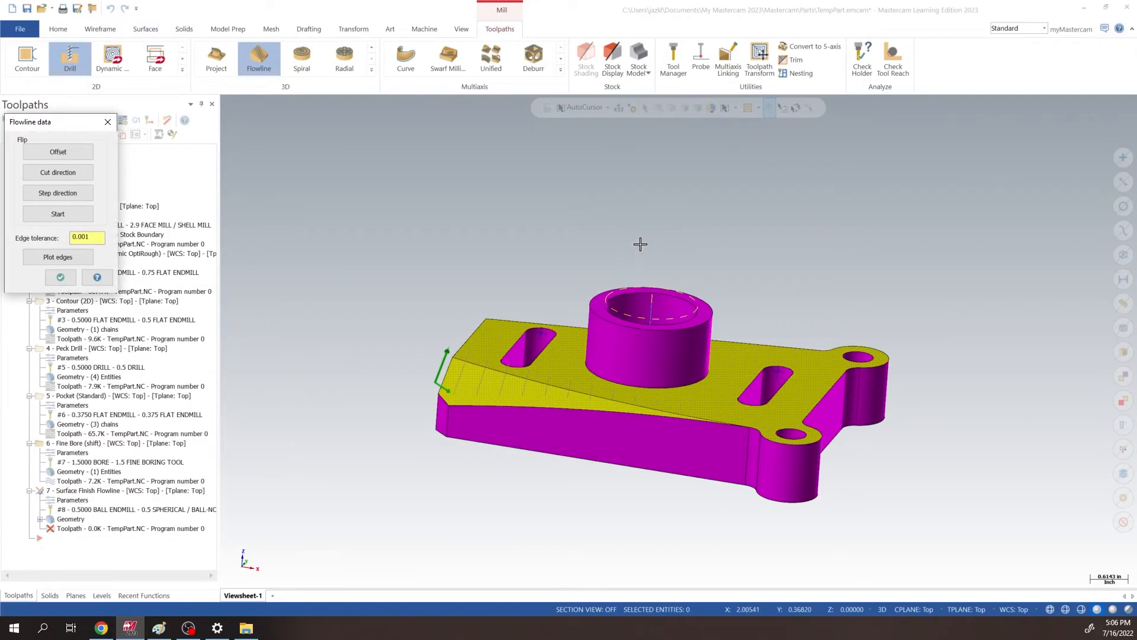
Set the flowline cut direction along the sloped face and generate the toolpath, suppressing the check and drive stock warning for the session.
{"action": "middle_click_drag", "start_coordinate": [713, 193], "coordinate": [687, 295]}
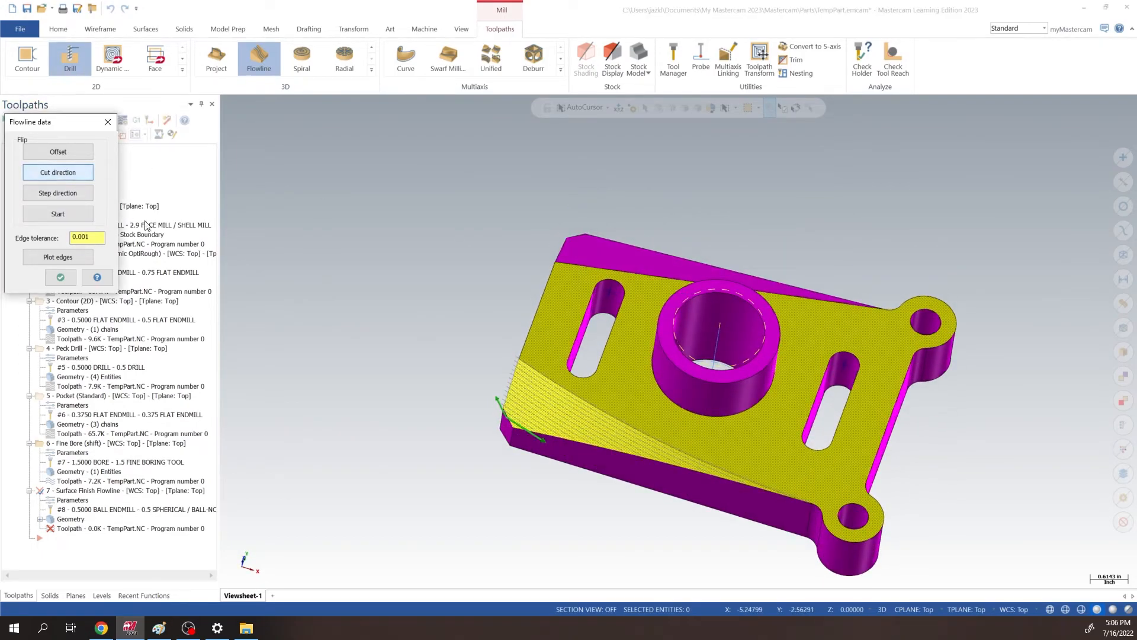
{"action": "middle_click_drag", "start_coordinate": [622, 373], "coordinate": [432, 377]}
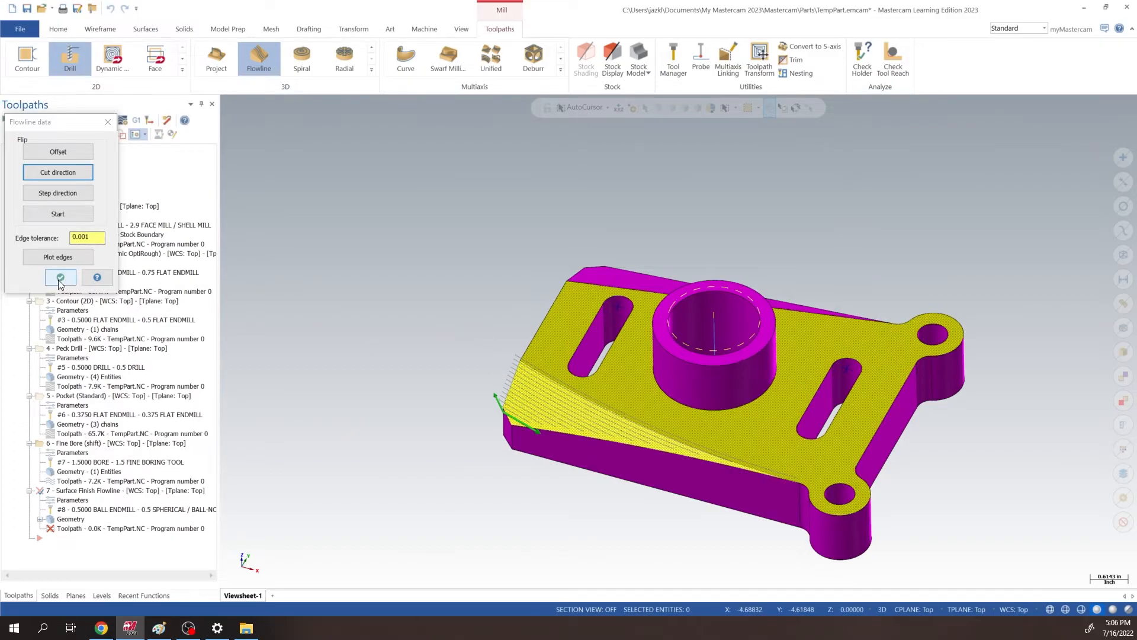
{"action": "middle_click_drag", "start_coordinate": [581, 311], "coordinate": [317, 309], "text": "ctrl"}
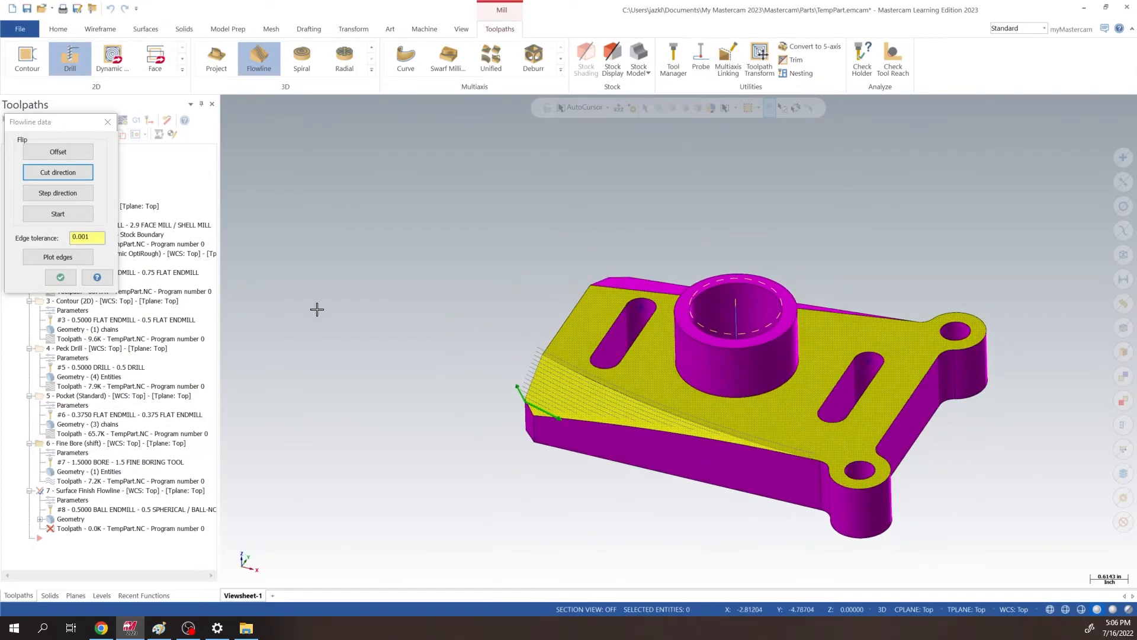
{"action": "left_click", "coordinate": [60, 277]}
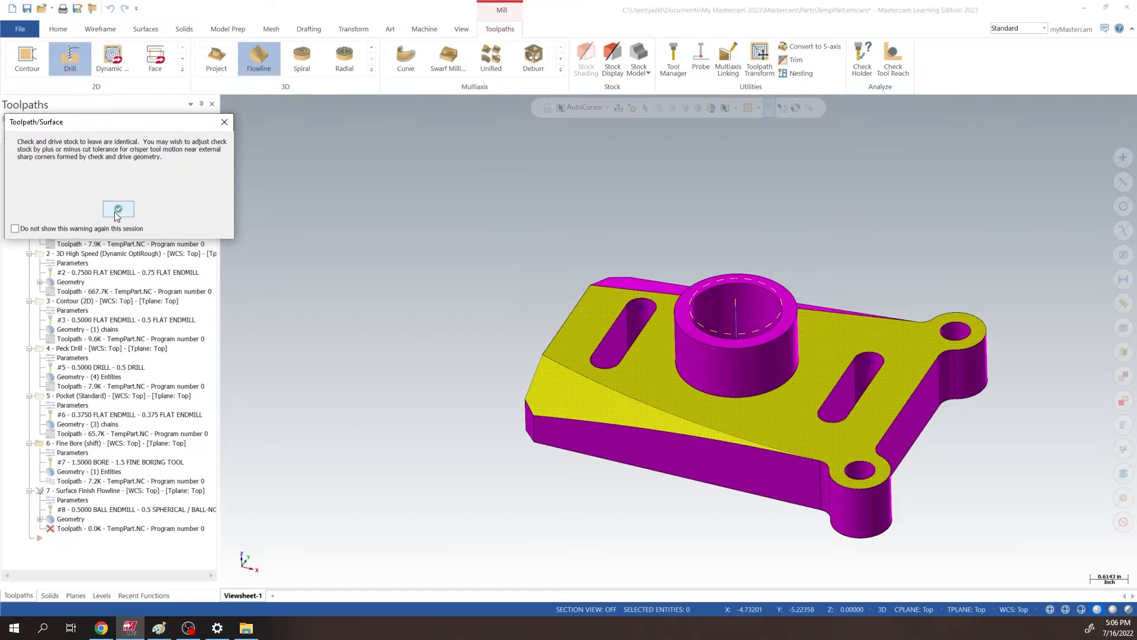
{"action": "left_click", "coordinate": [34, 227]}
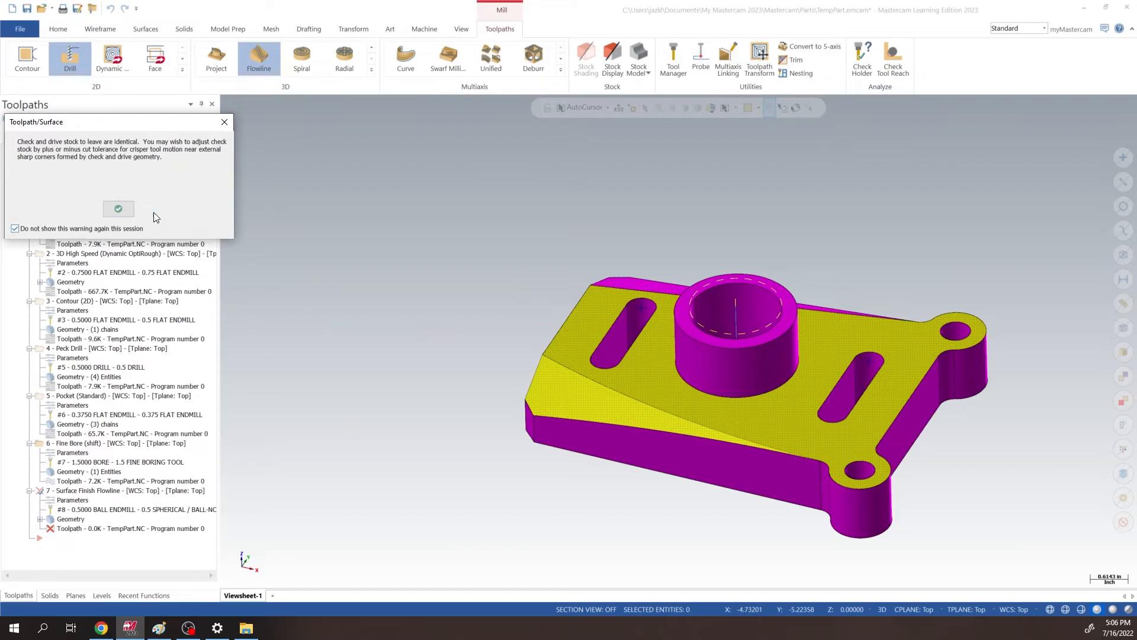
{"action": "left_click", "coordinate": [118, 209]}
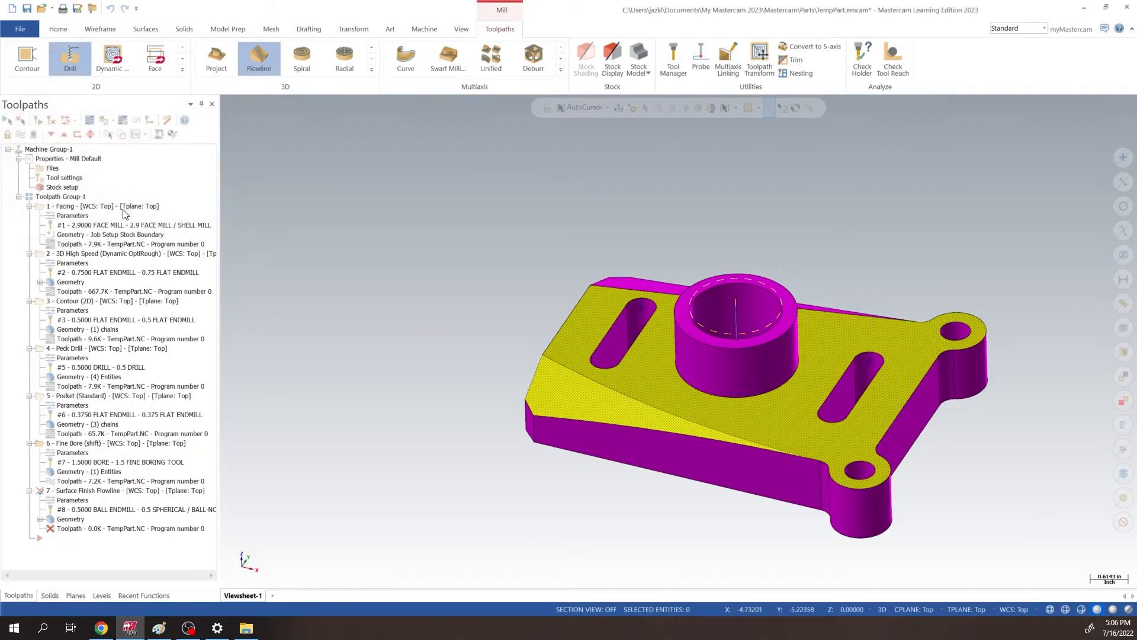
{"action": "mouse_move", "coordinate": [800, 303]}
{"action": "middle_mouse_down"}
{"action": "mouse_move", "coordinate": [802, 223]}
{"action": "mouse_move", "coordinate": [756, 274]}
{"action": "mouse_move", "coordinate": [736, 346]}
{"action": "mouse_move", "coordinate": [754, 241]}
{"action": "mouse_move", "coordinate": [683, 358]}
{"action": "mouse_move", "coordinate": [751, 218]}
{"action": "mouse_move", "coordinate": [735, 332]}
{"action": "mouse_move", "coordinate": [727, 239]}
{"action": "mouse_move", "coordinate": [769, 256]}
{"action": "mouse_move", "coordinate": [788, 236]}
{"action": "mouse_move", "coordinate": [790, 257]}
{"action": "mouse_move", "coordinate": [795, 241]}
{"action": "mouse_move", "coordinate": [814, 265]}
{"action": "mouse_move", "coordinate": [666, 282]}
{"action": "mouse_move", "coordinate": [729, 261]}
{"action": "mouse_move", "coordinate": [764, 285]}
{"action": "mouse_move", "coordinate": [793, 309]}
{"action": "mouse_move", "coordinate": [731, 381]}
{"action": "mouse_move", "coordinate": [710, 343]}
{"action": "mouse_move", "coordinate": [738, 307]}
{"action": "mouse_move", "coordinate": [788, 370]}
{"action": "middle_mouse_up"}
{"action": "mouse_move", "coordinate": [688, 386]}
{"action": "middle_mouse_down", "text": "shift"}
{"action": "mouse_move", "coordinate": [685, 418]}
{"action": "mouse_move", "coordinate": [714, 409]}
{"action": "mouse_move", "coordinate": [739, 419]}
{"action": "middle_mouse_up", "text": "shift"}
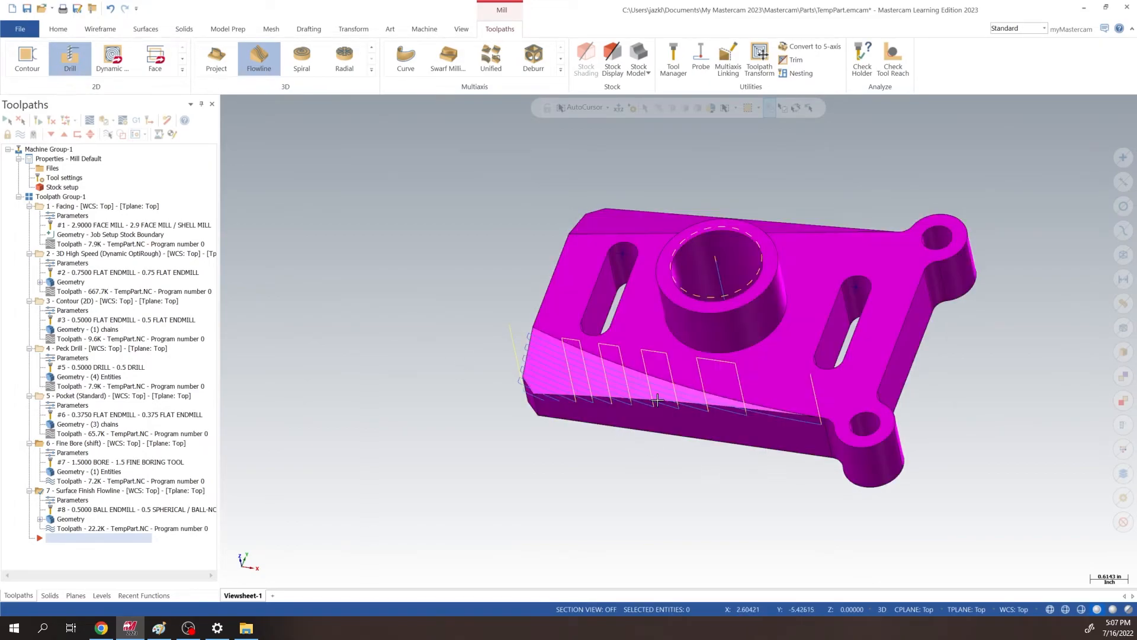
{"action": "middle_click_drag", "start_coordinate": [524, 409], "coordinate": [551, 424]}
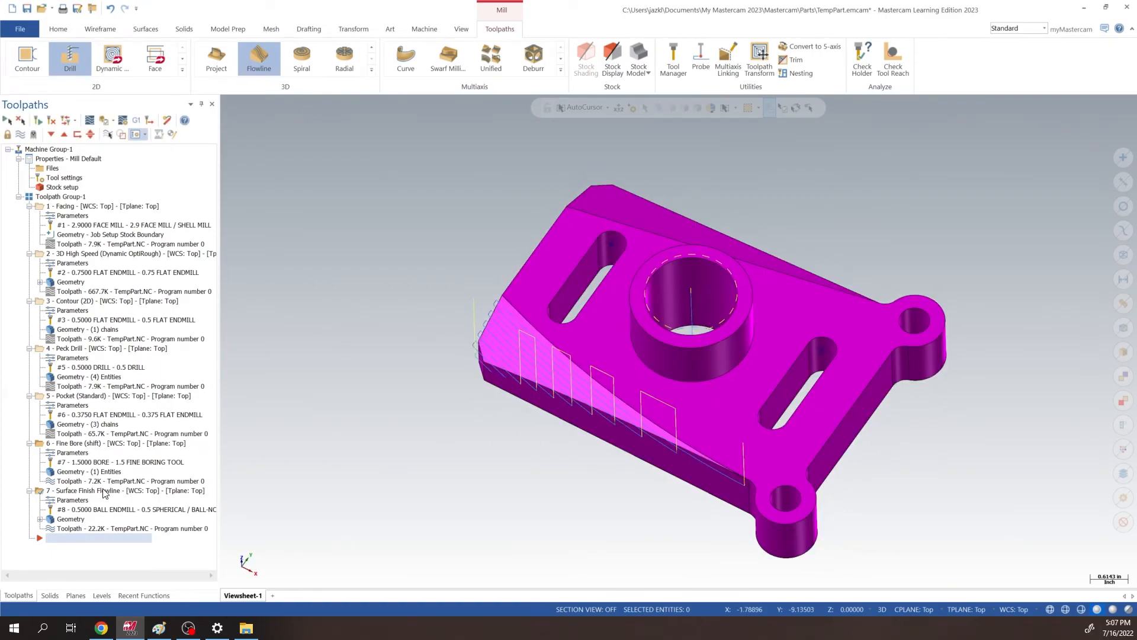
{"action": "left_click", "coordinate": [104, 492]}
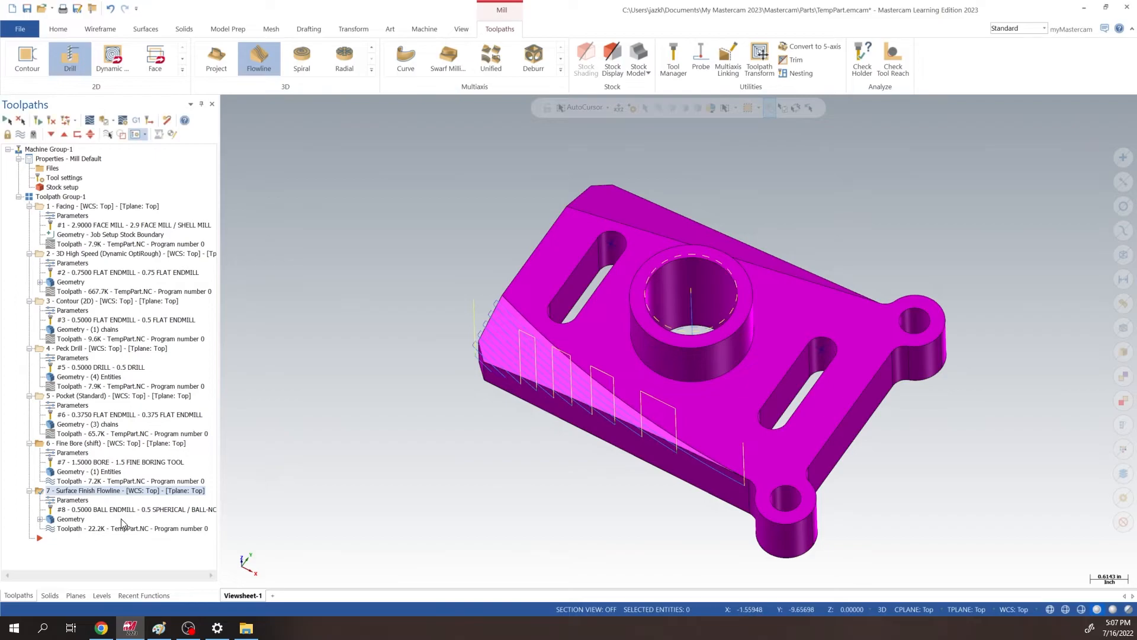
{"action": "left_click", "coordinate": [86, 492]}
{"action": "left_click", "coordinate": [89, 473]}
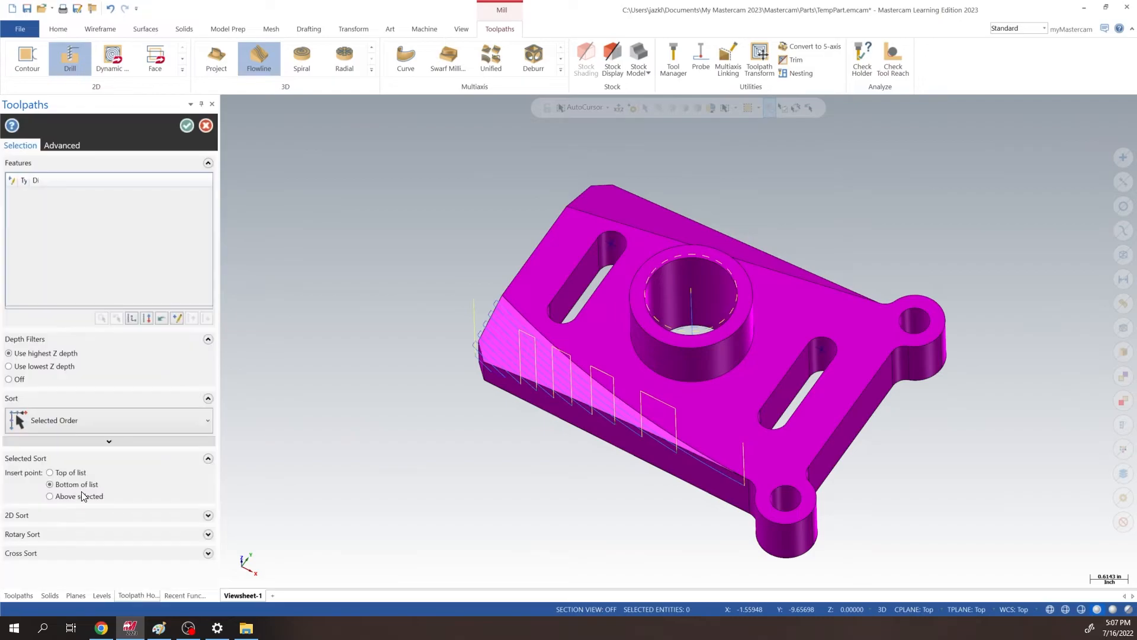
{"action": "left_click", "coordinate": [205, 123]}
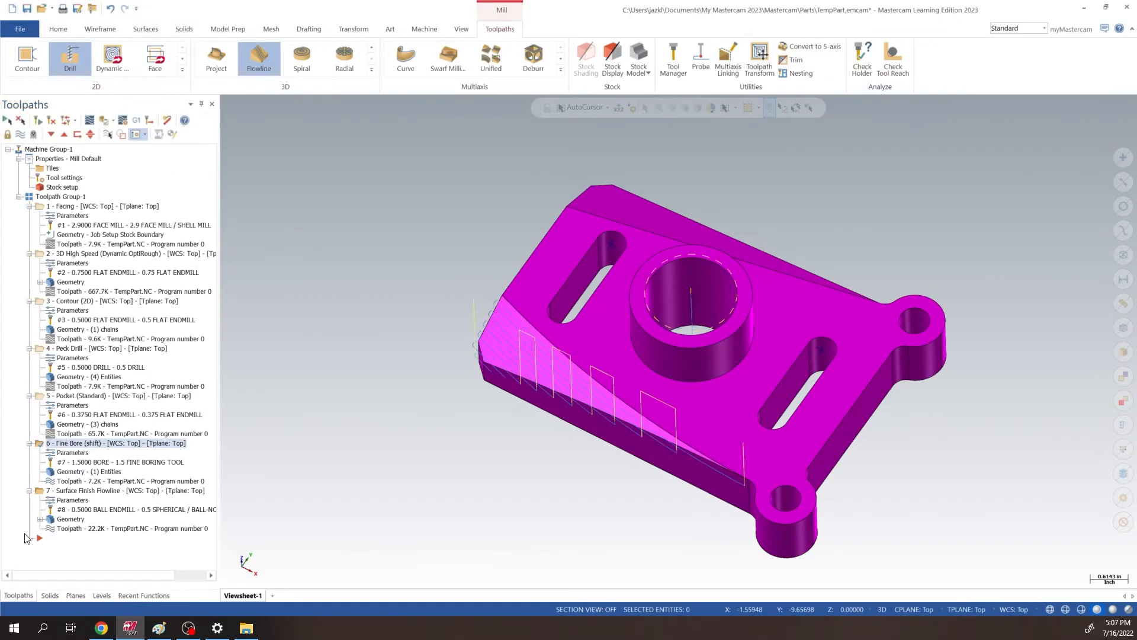
Try to copy the Surface Finish Flowline operation for reuse on the other sloped face.
{"action": "left_click", "coordinate": [70, 492]}
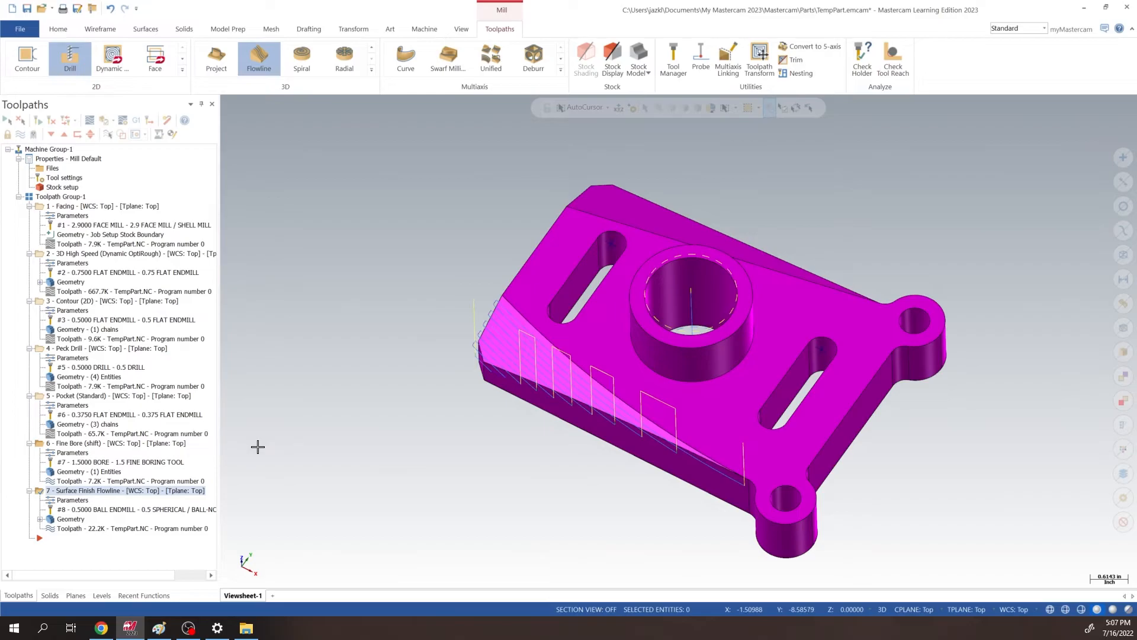
{"action": "right_click", "coordinate": [131, 495]}
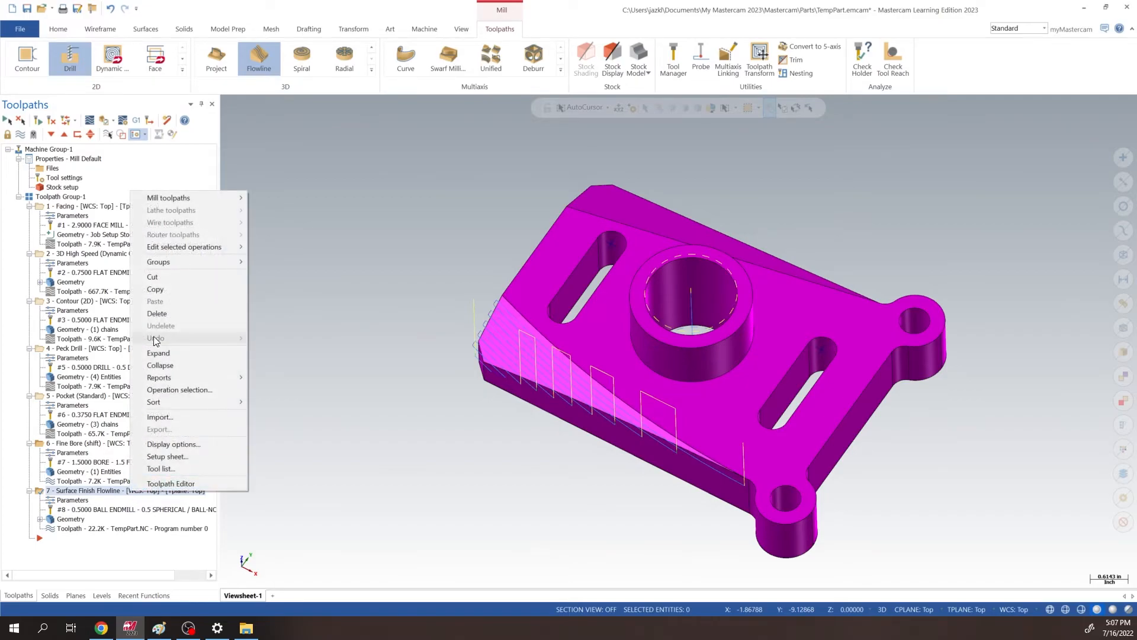
{"action": "left_click", "coordinate": [173, 289]}
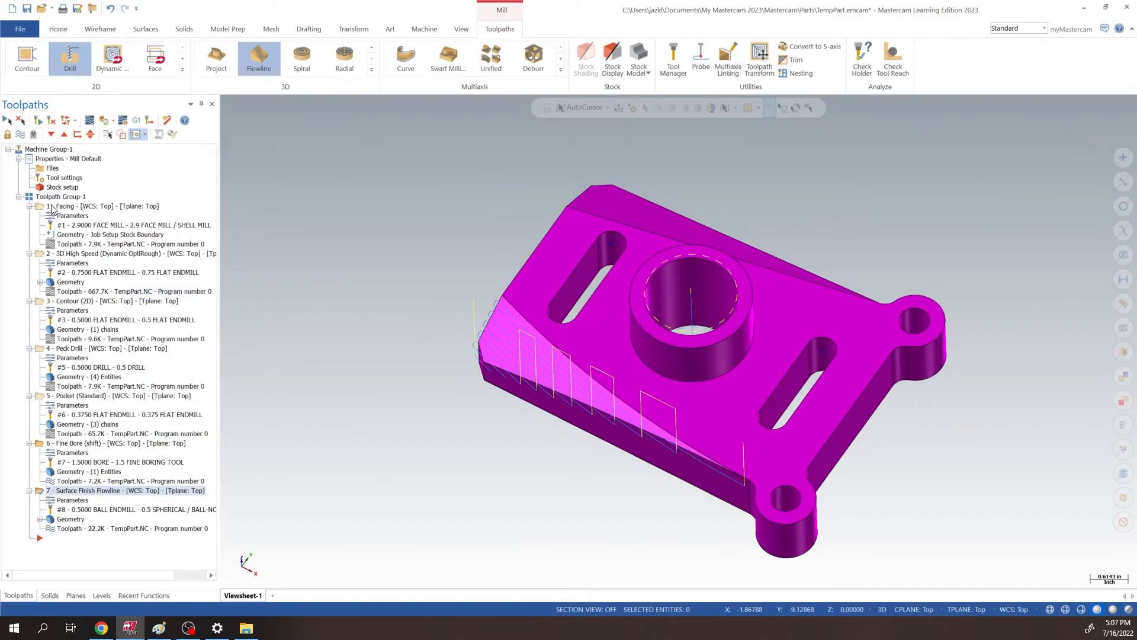
Collapse operations 1 through 6, from Facing to Fine Bore, in the toolpath list.
{"action": "left_click", "coordinate": [29, 206]}
{"action": "left_click", "coordinate": [29, 216]}
{"action": "left_click", "coordinate": [29, 225]}
{"action": "left_click", "coordinate": [29, 234]}
{"action": "left_click", "coordinate": [29, 244]}
{"action": "left_click", "coordinate": [29, 254]}
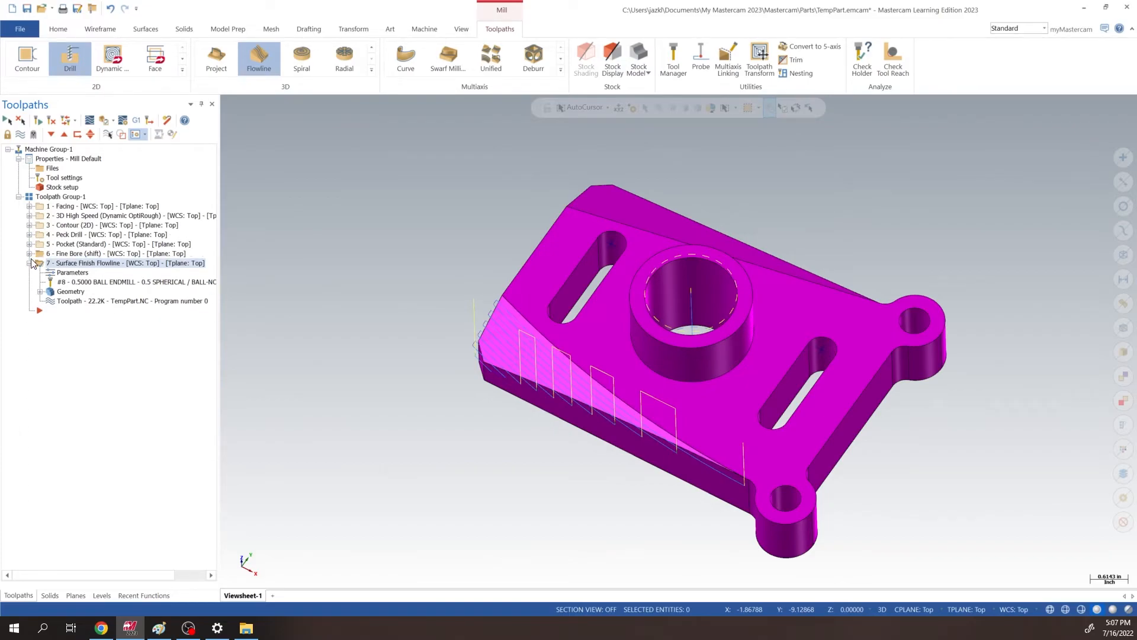
Try to paste the copied flowline operation at the end of the toolpath group.
{"action": "right_click", "coordinate": [108, 364]}
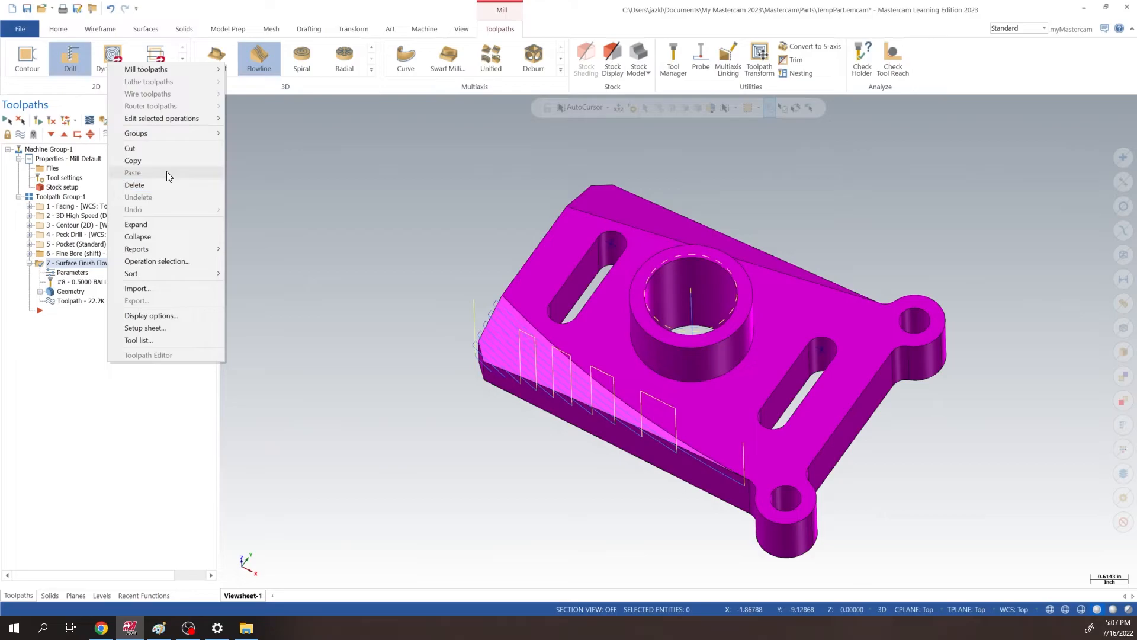
{"action": "left_click", "coordinate": [59, 372]}
{"action": "right_click", "coordinate": [89, 269]}
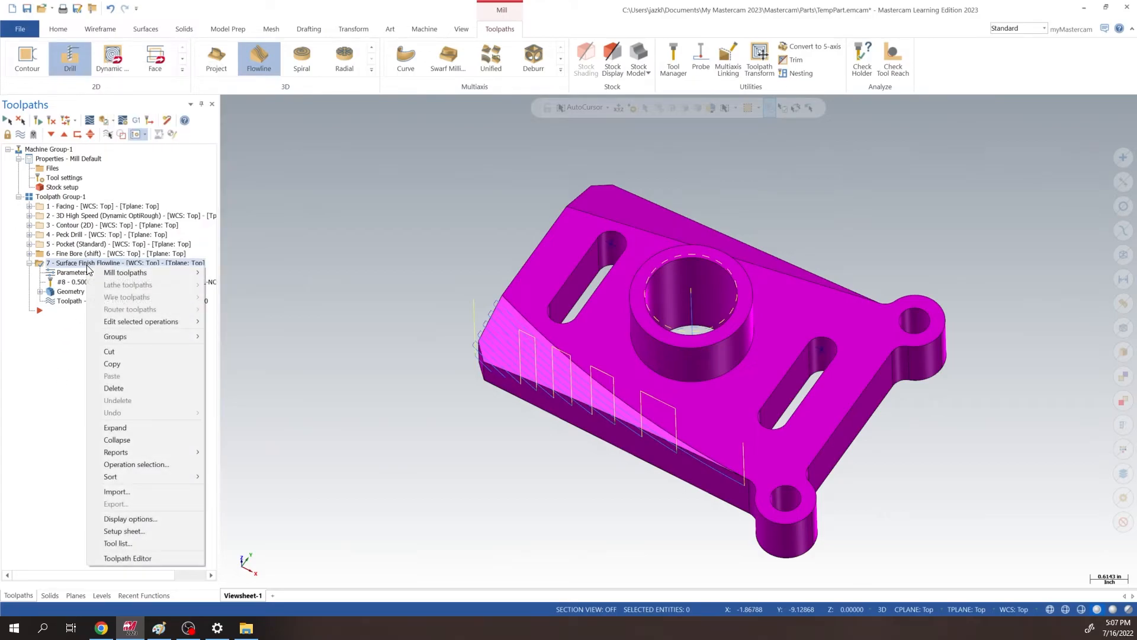
{"action": "left_click", "coordinate": [68, 376]}
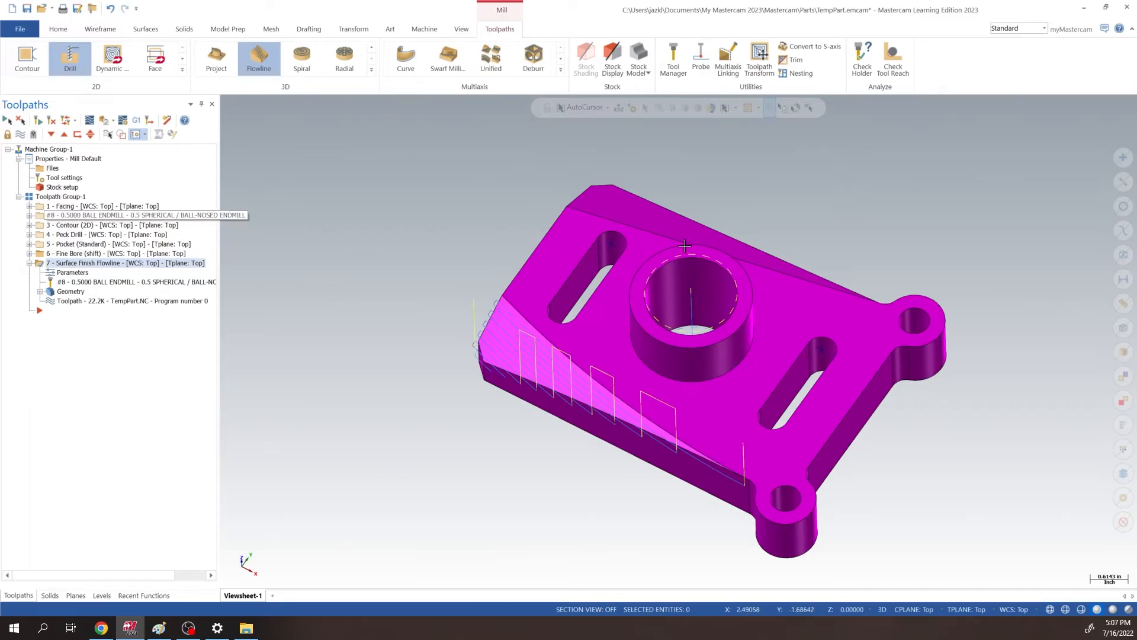
{"action": "middle_click_drag", "start_coordinate": [574, 191], "coordinate": [538, 216]}
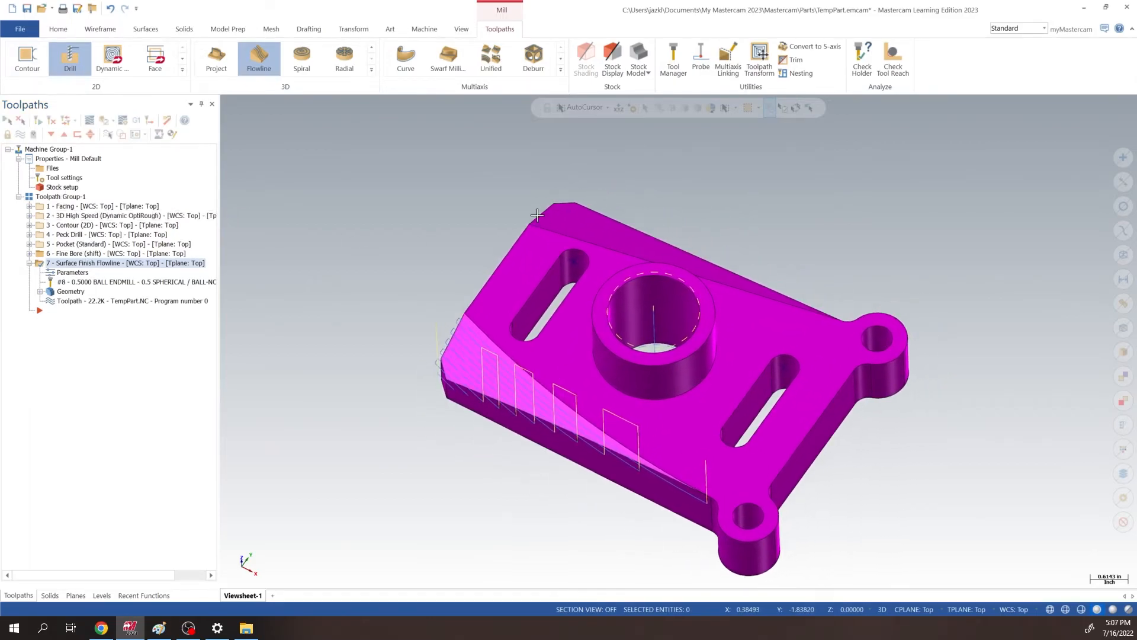
{"action": "right_click", "coordinate": [68, 269]}
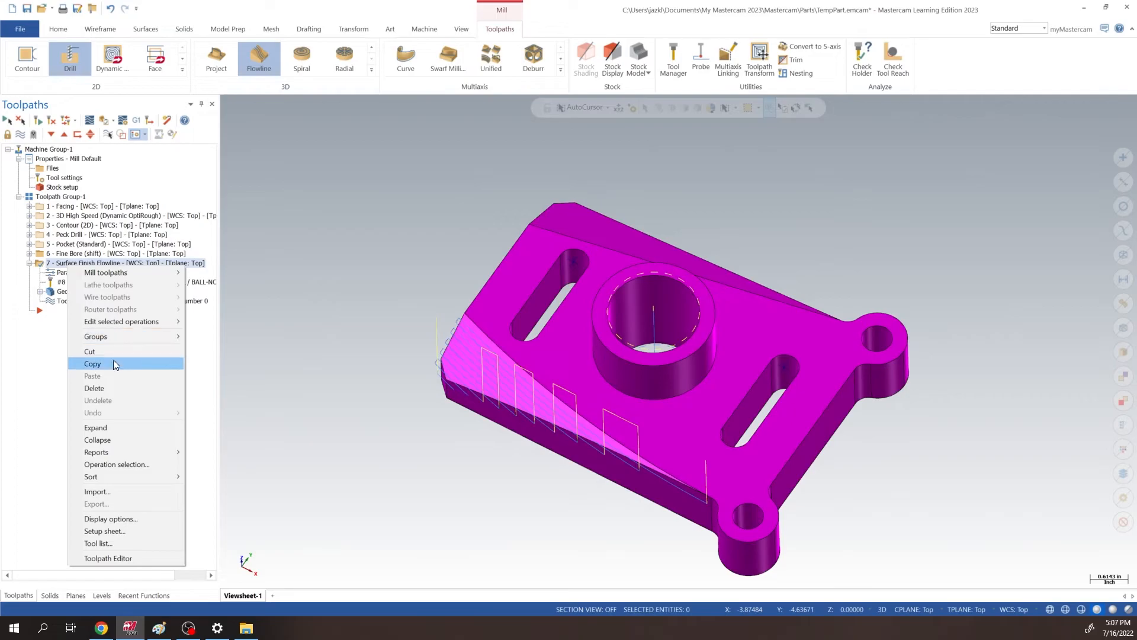
{"action": "right_click", "coordinate": [82, 354]}
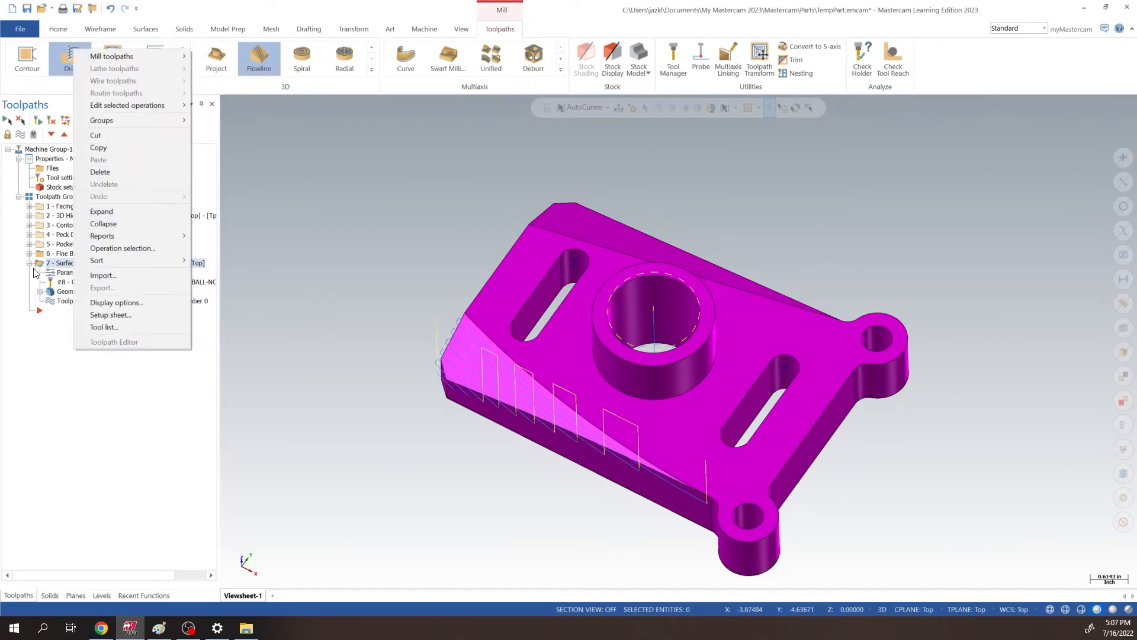
{"action": "left_click", "coordinate": [41, 314]}
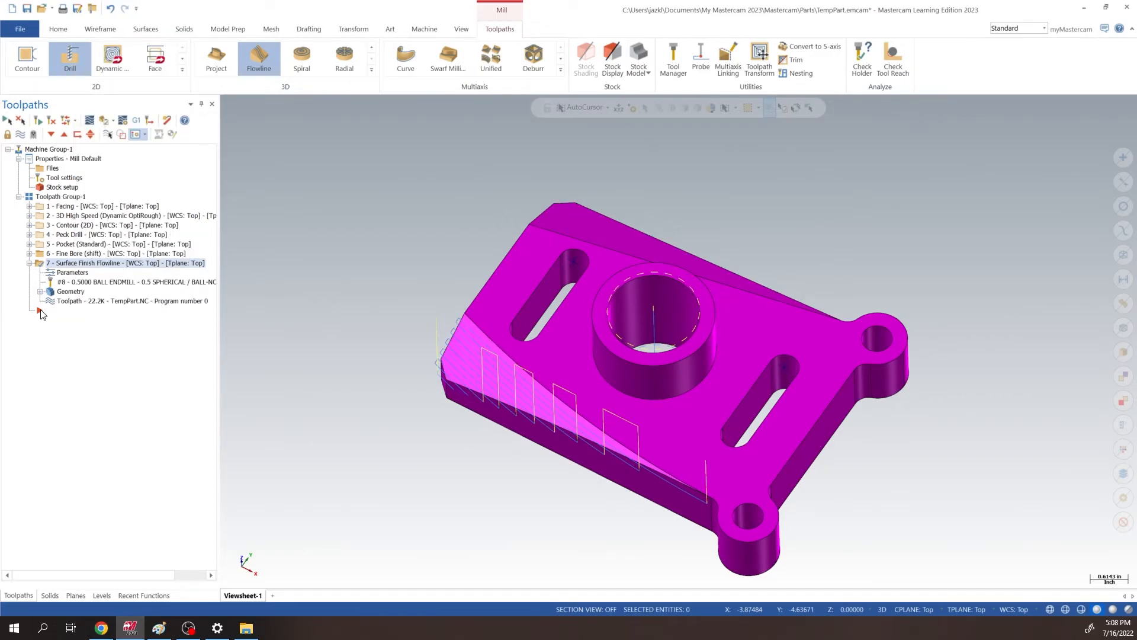
{"action": "right_click", "coordinate": [73, 313]}
{"action": "left_click", "coordinate": [2, 388]}
Start a second 3D Flowline finishing toolpath with the opposite sloped face as the drive surface.
{"action": "left_click", "coordinate": [255, 57]}
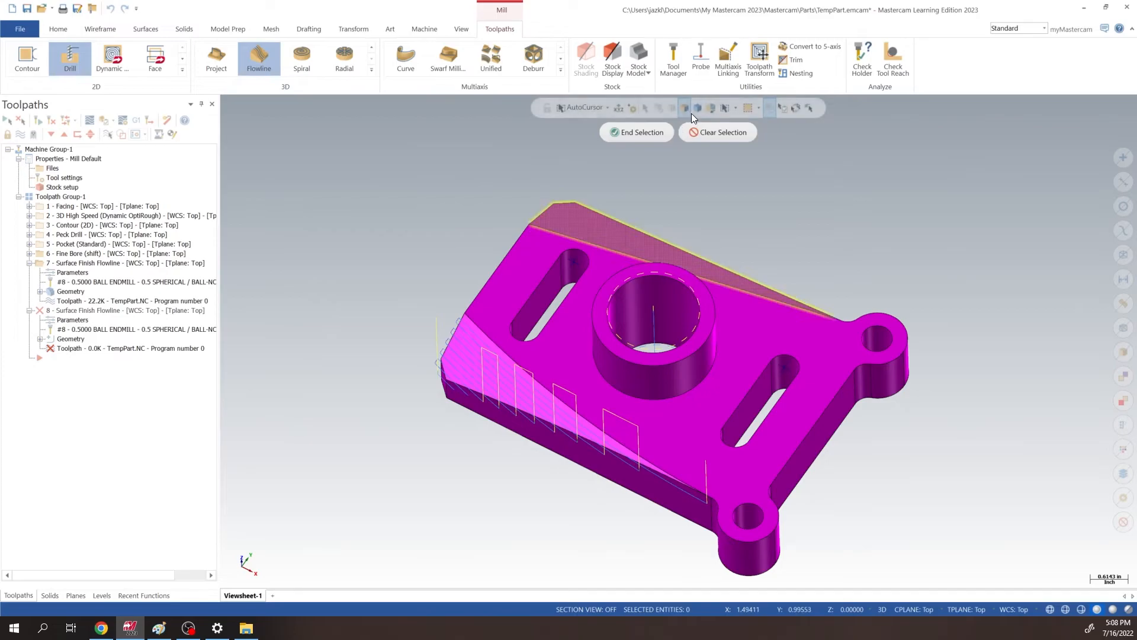
{"action": "left_click", "coordinate": [641, 133]}
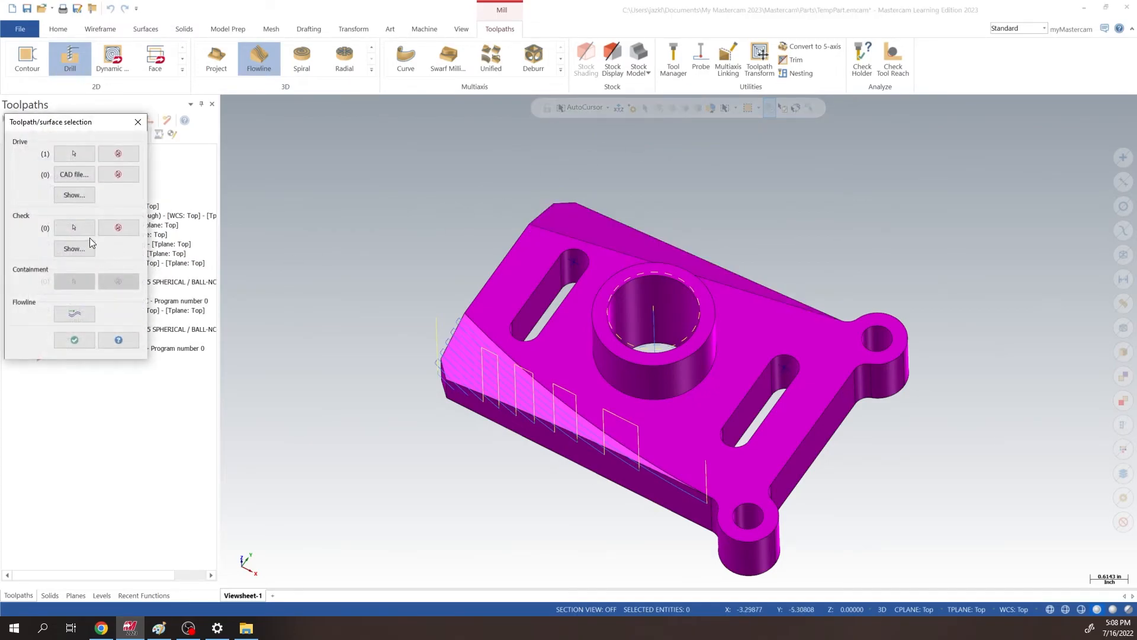
Flip the flowline step direction on the opposite sloped face and accept the flowline data.
{"action": "left_click", "coordinate": [74, 314]}
{"action": "middle_click_drag", "start_coordinate": [809, 236], "coordinate": [605, 341]}
{"action": "middle_click_drag", "start_coordinate": [807, 363], "coordinate": [771, 384]}
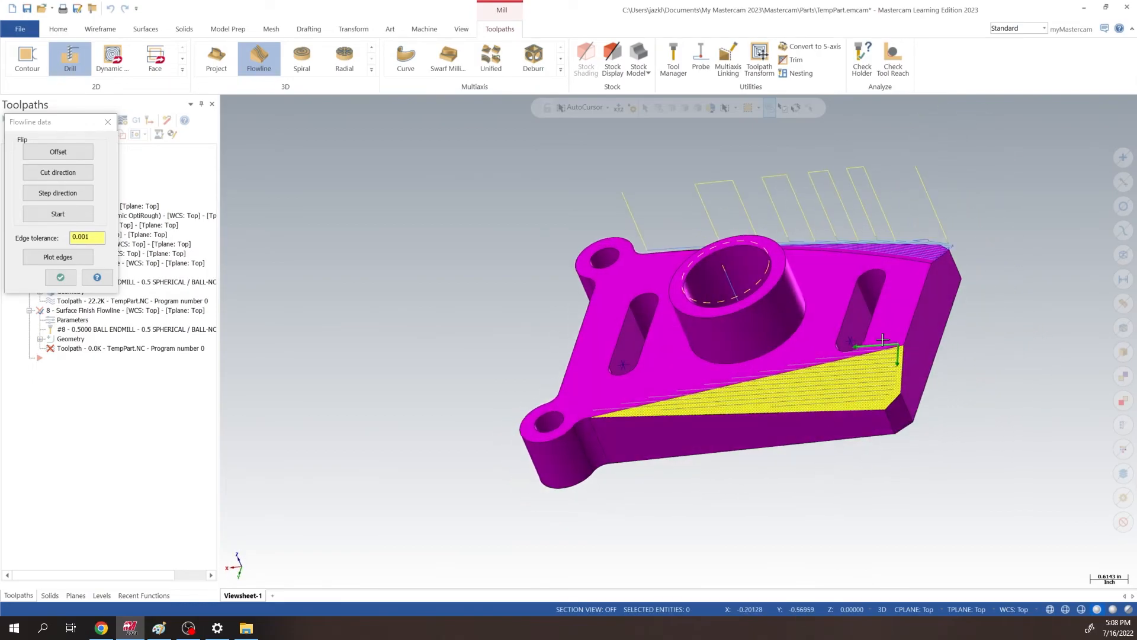
{"action": "middle_click_drag", "start_coordinate": [865, 314], "coordinate": [794, 317]}
{"action": "left_click", "coordinate": [57, 194]}
{"action": "middle_click_drag", "start_coordinate": [708, 211], "coordinate": [802, 268]}
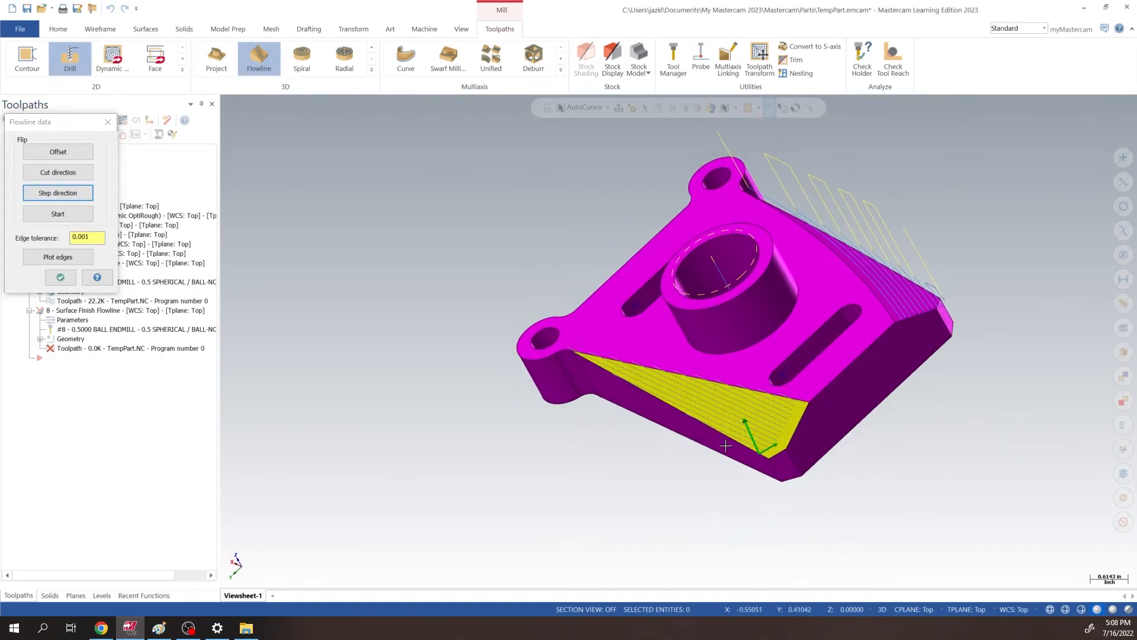
{"action": "left_click", "coordinate": [60, 277]}
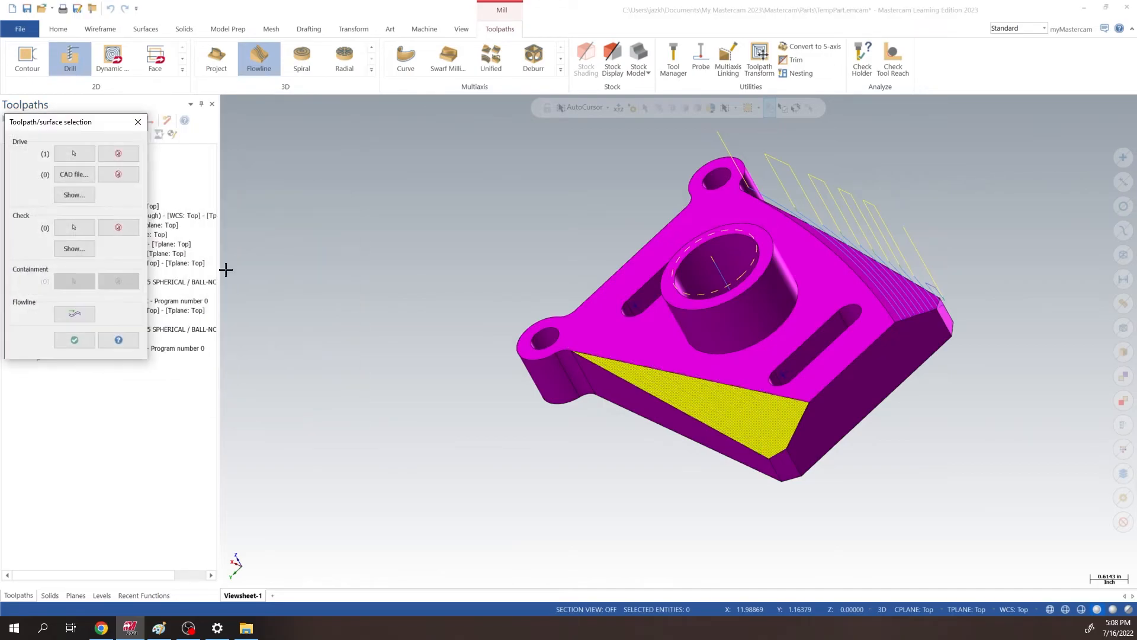
Add the part's flat top face as the check surface for the second flowline toolpath and accept the surface selection.
{"action": "left_click", "coordinate": [74, 228]}
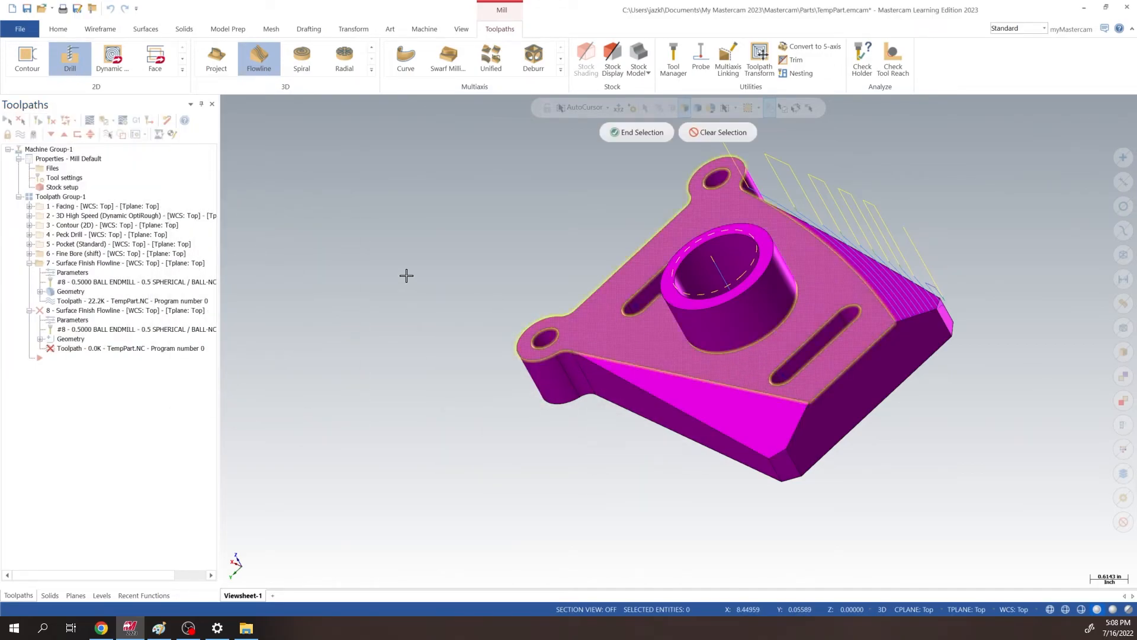
{"action": "left_click", "coordinate": [640, 132]}
{"action": "left_click", "coordinate": [74, 339]}
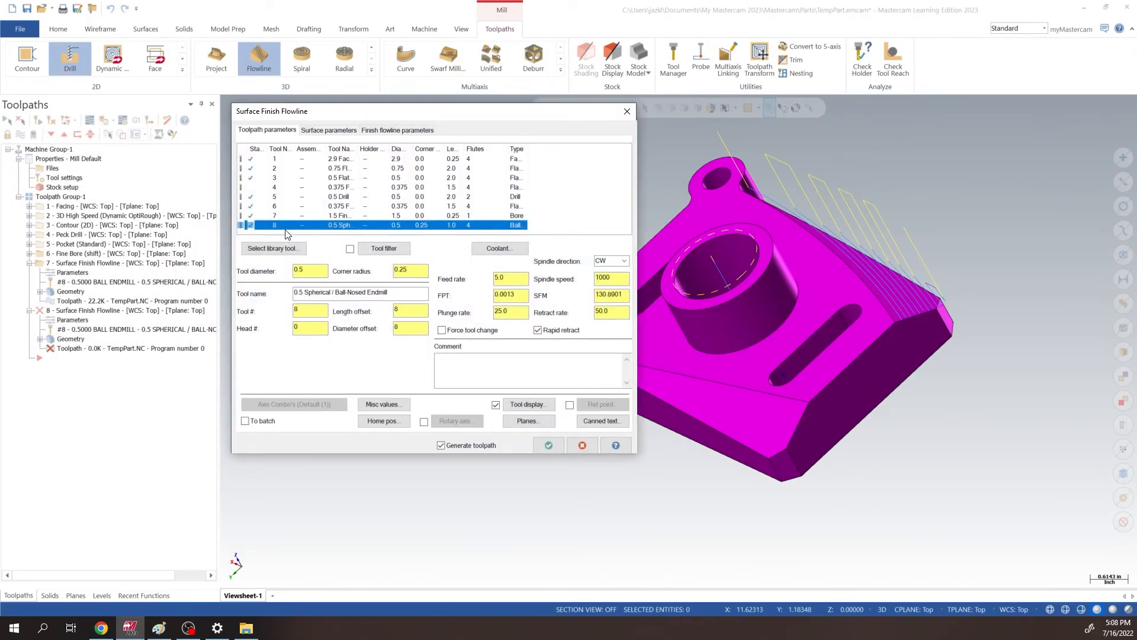
Set the second flowline toolpath's spindle speed to 8000 and feed rate to 60, review its surface and flowline parameters, and generate it.
{"action": "double_click", "coordinate": [607, 276]}
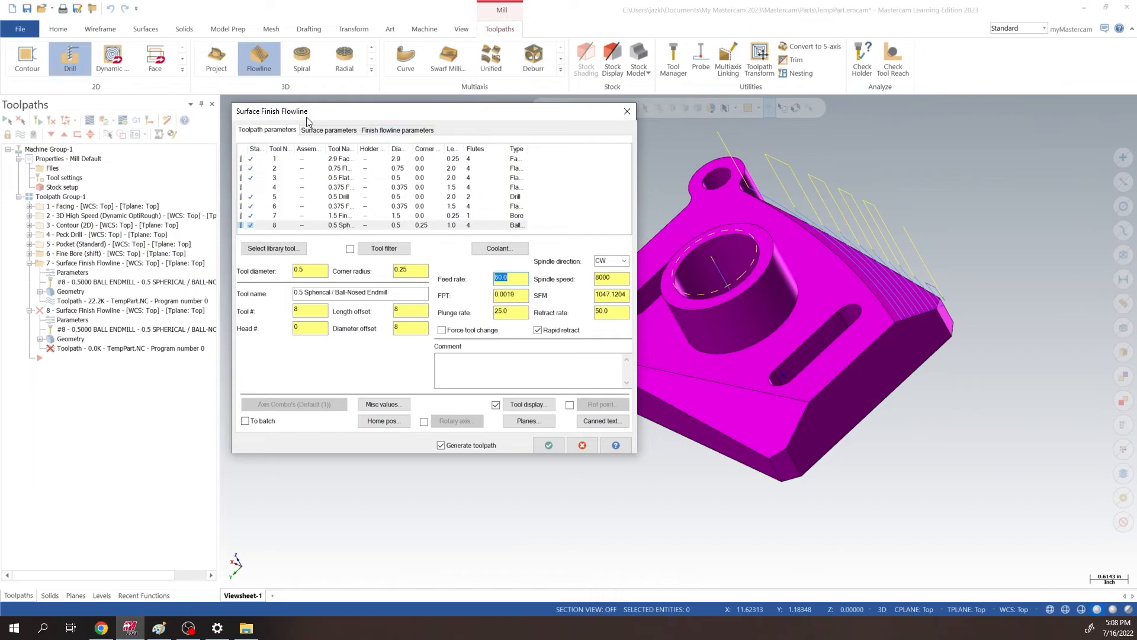
{"action": "left_click", "coordinate": [329, 130]}
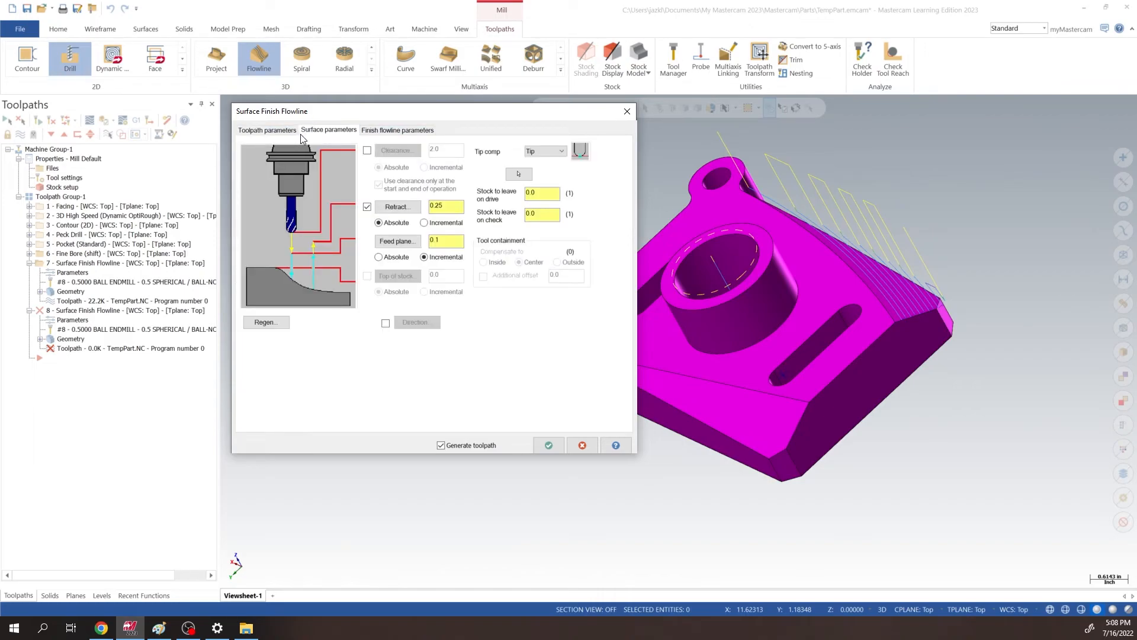
{"action": "left_click", "coordinate": [267, 131]}
{"action": "left_click", "coordinate": [326, 129]}
{"action": "left_click_drag", "start_coordinate": [369, 114], "coordinate": [412, 137]}
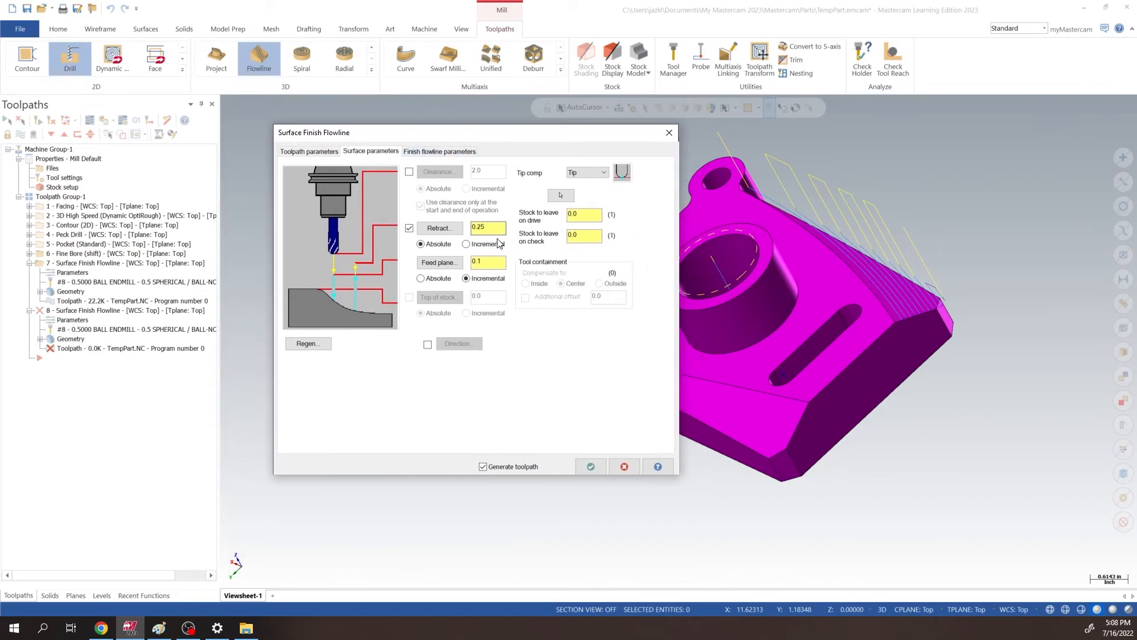
{"action": "left_click", "coordinate": [454, 152]}
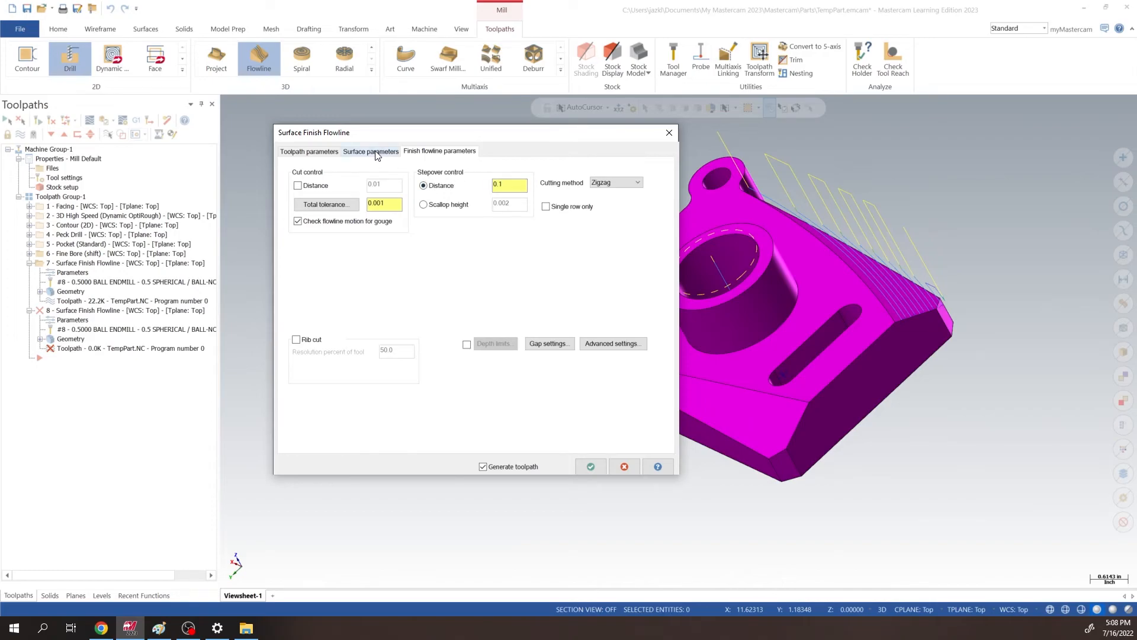
{"action": "left_click", "coordinate": [375, 153]}
{"action": "left_click", "coordinate": [442, 152]}
{"action": "left_click", "coordinate": [590, 467]}
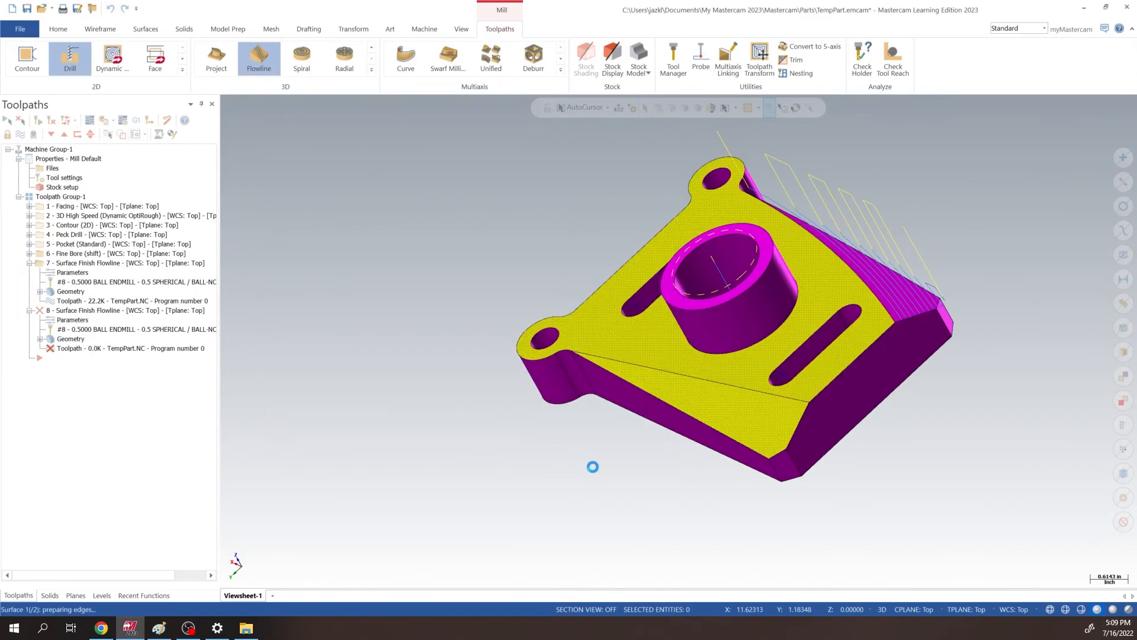
Set operation 7, the first flowline toolpath, to a spindle speed of 8000 and a feed rate of 60.
{"action": "middle_click_drag", "start_coordinate": [592, 467], "coordinate": [649, 339]}
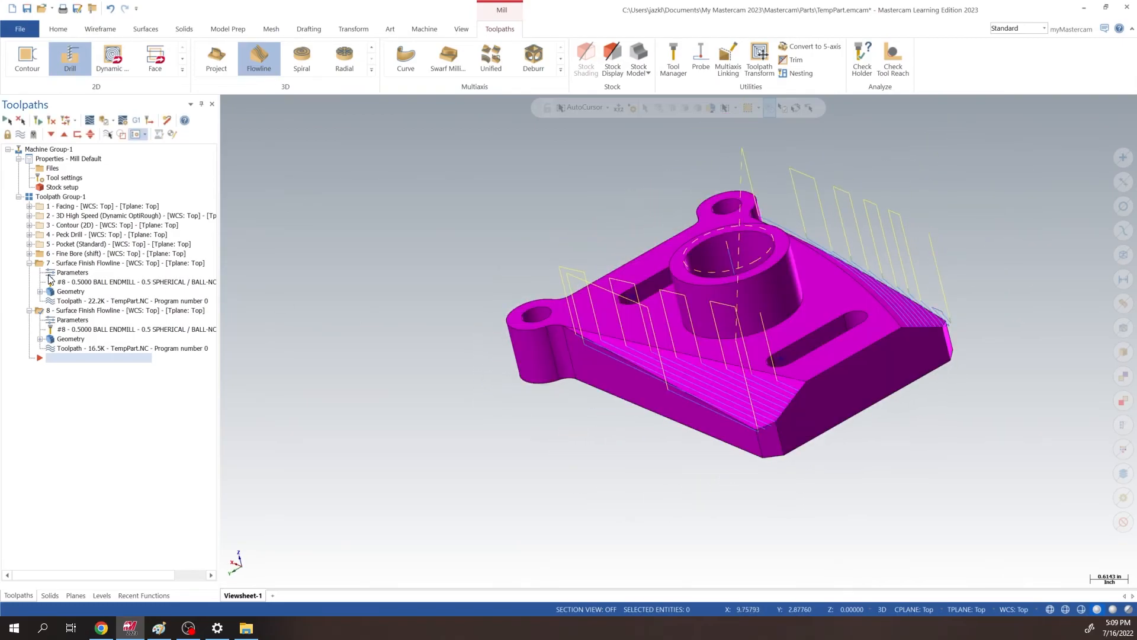
{"action": "left_click", "coordinate": [71, 273]}
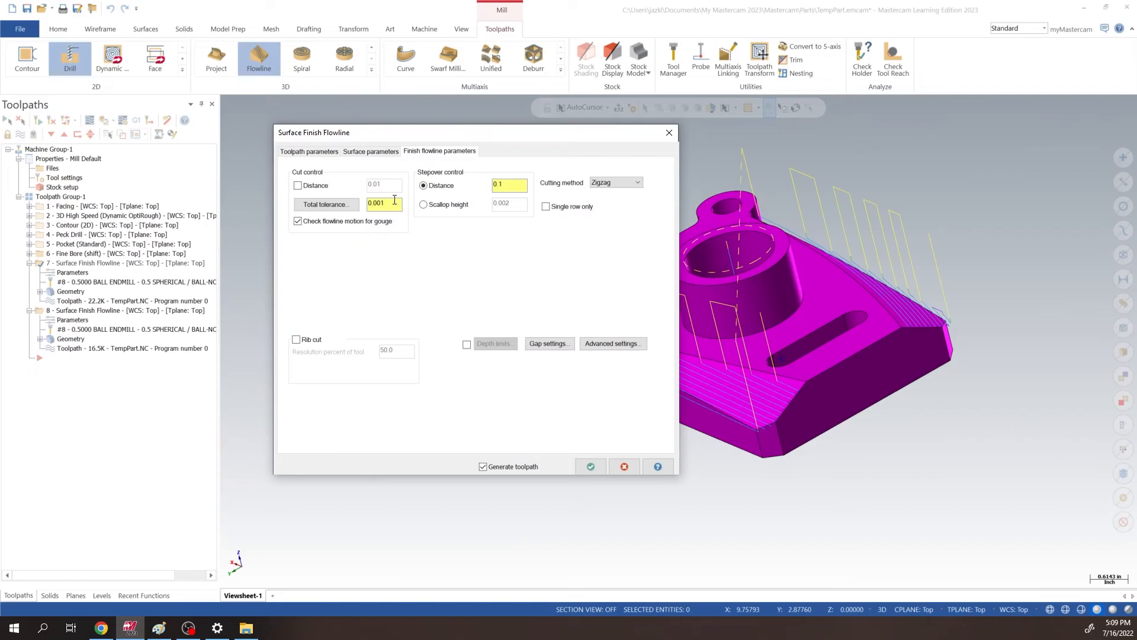
{"action": "left_click", "coordinate": [302, 153]}
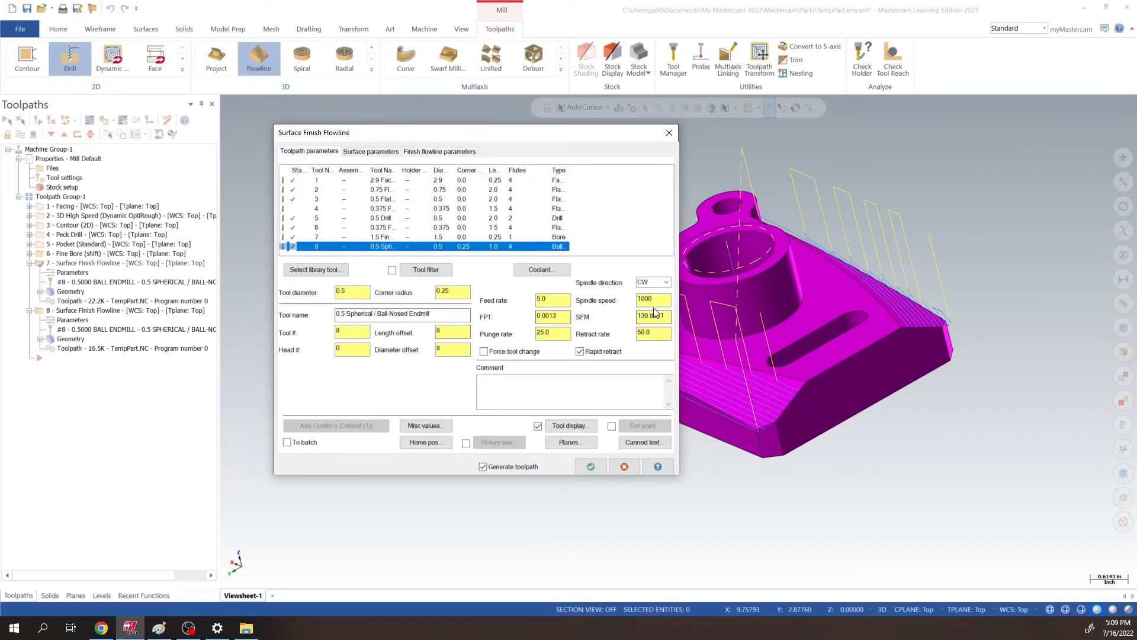
{"action": "double_click", "coordinate": [652, 299]}
{"action": "type", "text": "8000"}
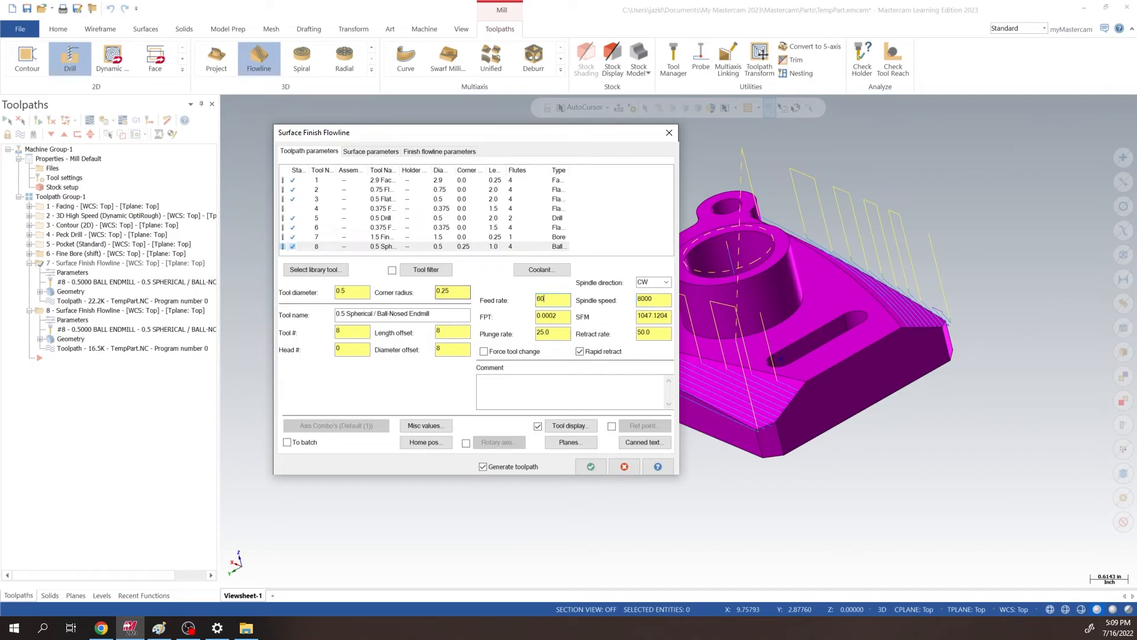
{"action": "left_click", "coordinate": [593, 467]}
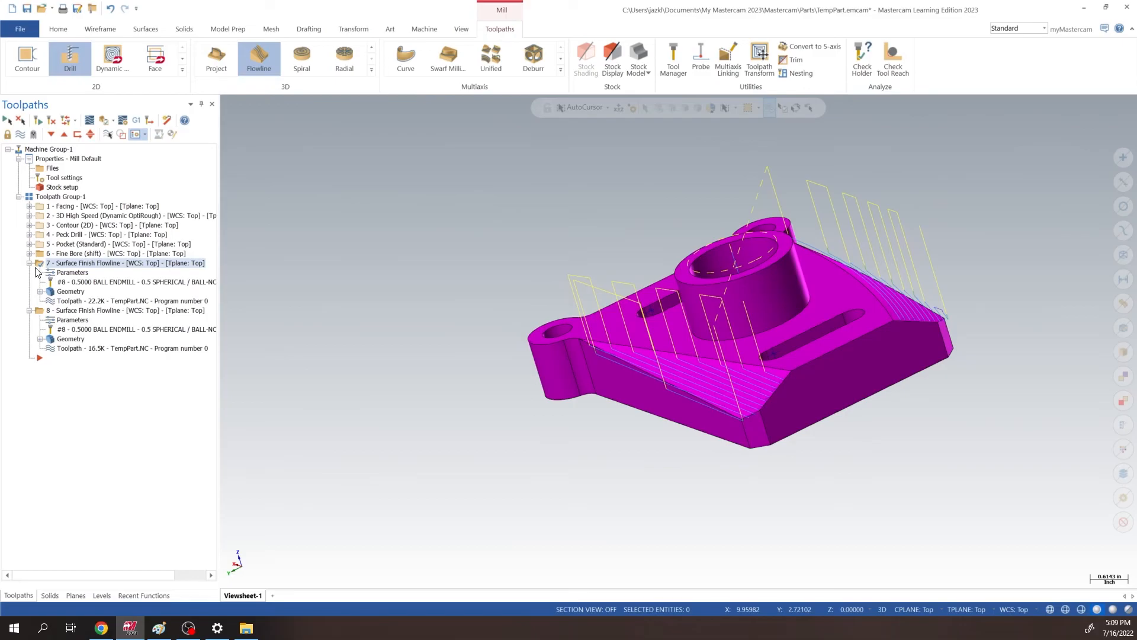
Collapse operations 7 and 8 in the toolpath list and select all operations in Toolpath Group-1.
{"action": "left_click", "coordinate": [29, 263]}
{"action": "left_click", "coordinate": [29, 272]}
{"action": "left_click", "coordinate": [57, 196]}
Verify all selected operations in Mastercam Simulator and show the stock in the isometric view.
{"action": "middle_click_drag", "start_coordinate": [807, 281], "coordinate": [720, 298]}
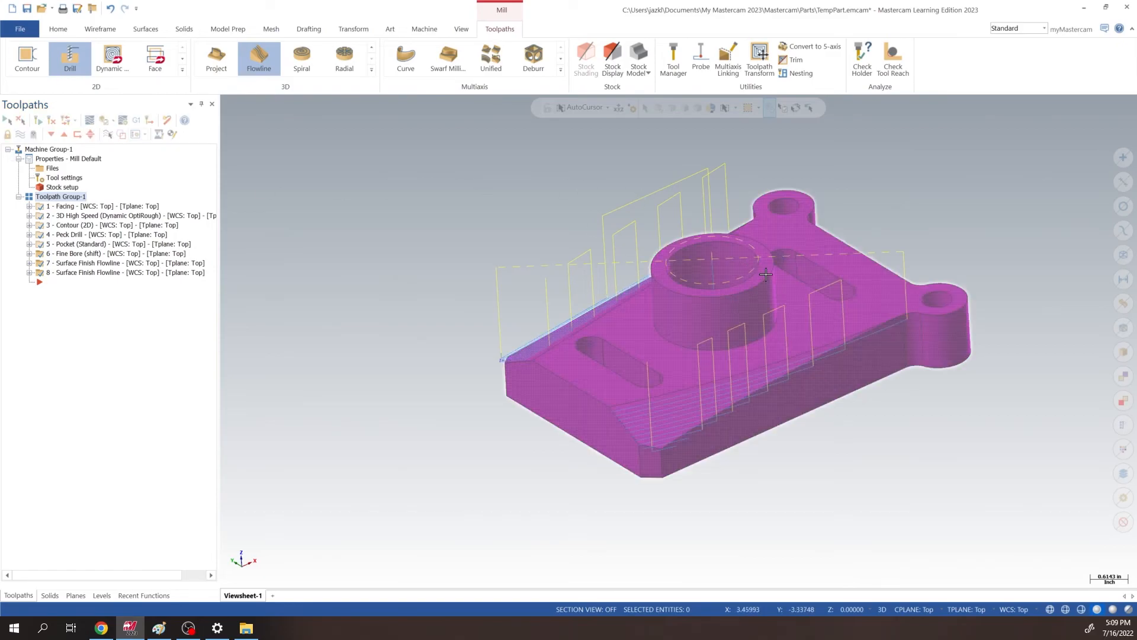
{"action": "middle_click_drag", "start_coordinate": [771, 272], "coordinate": [695, 274]}
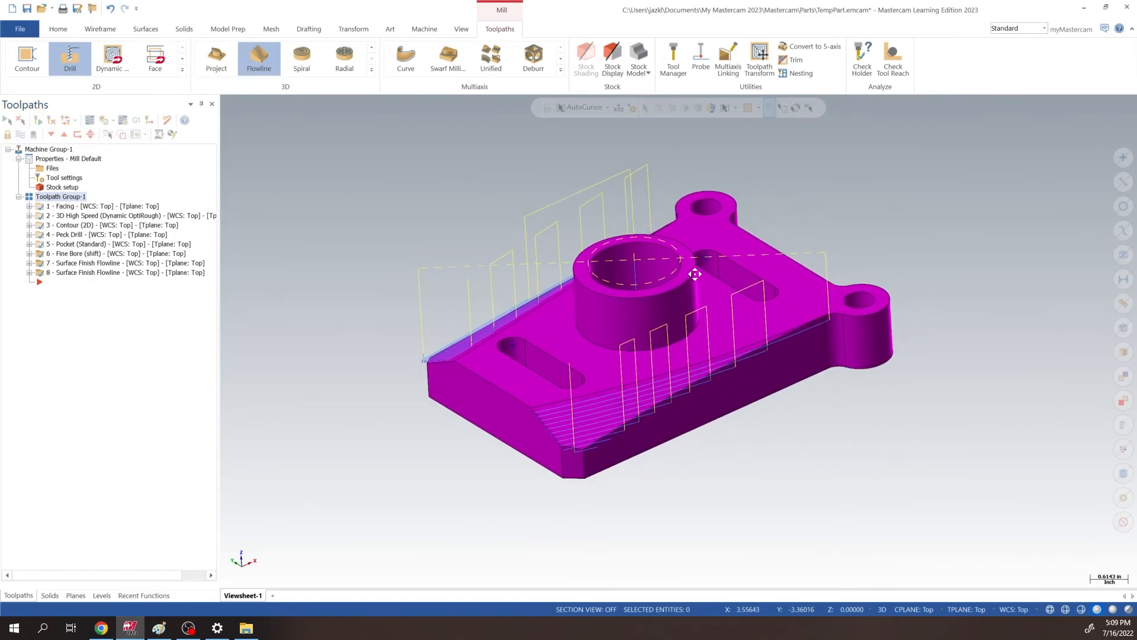
{"action": "left_click", "coordinate": [105, 122]}
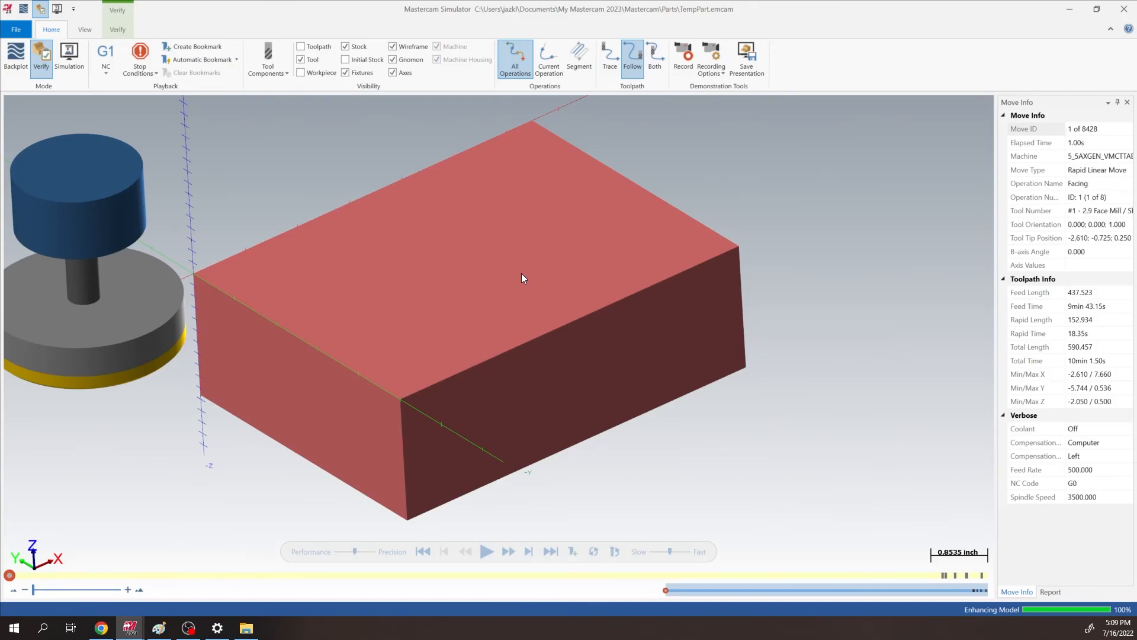
{"action": "right_click", "coordinate": [884, 357]}
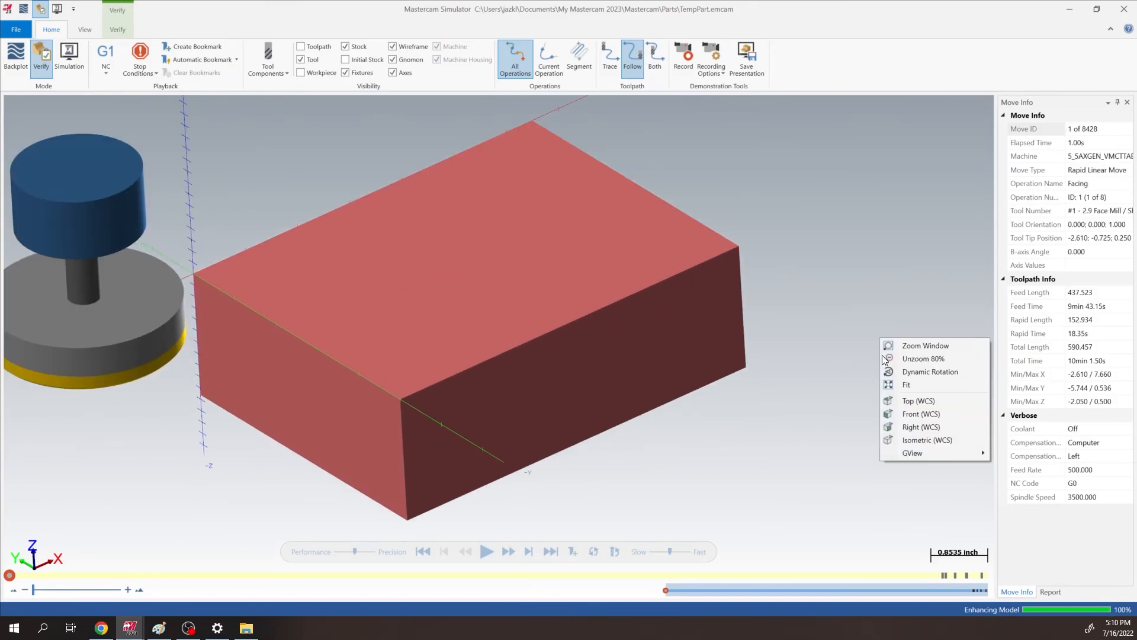
{"action": "left_click", "coordinate": [929, 439]}
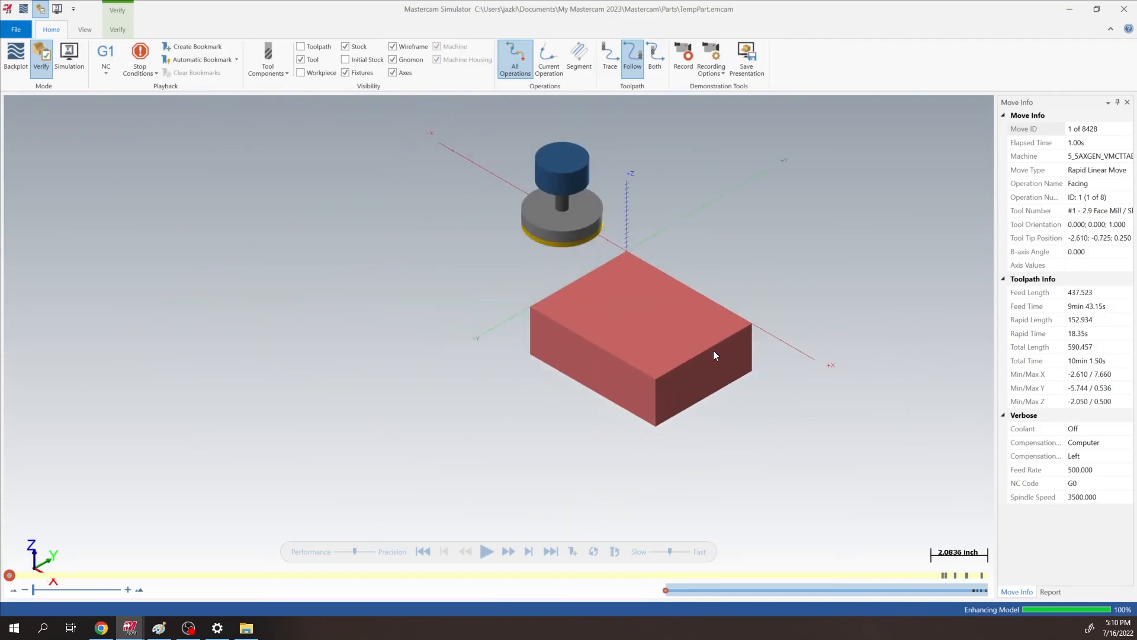
{"action": "scroll", "coordinate": [714, 350], "scroll_direction": "up", "scroll_amount": 2}
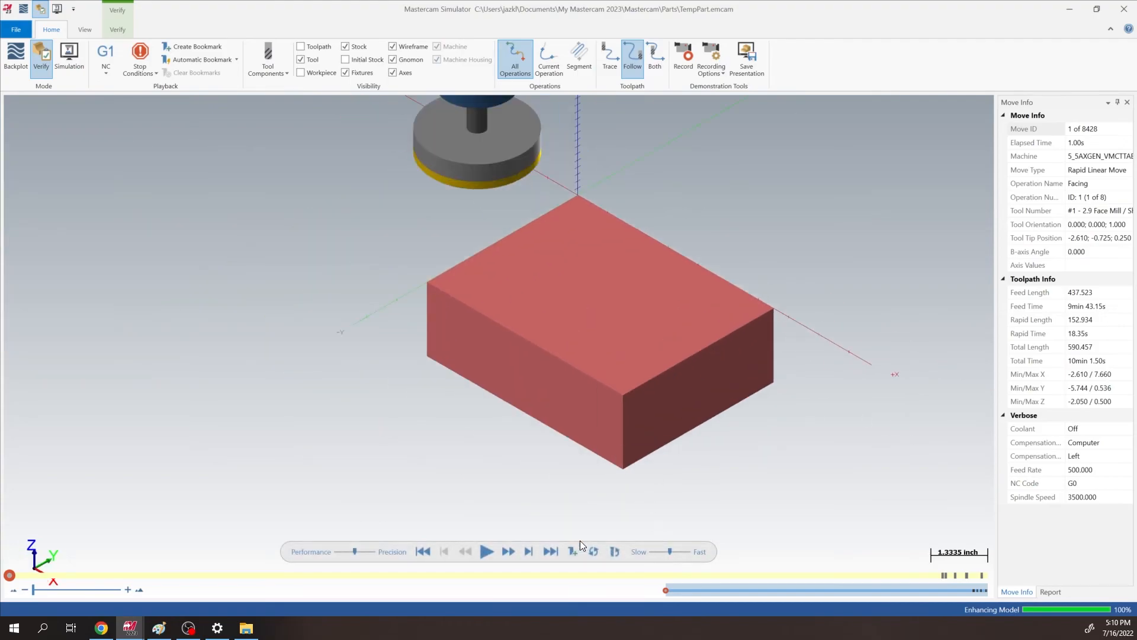
Favor performance over precision, reduce the playback speed, and run the verification while fine-tuning the speed.
{"action": "left_click_drag", "start_coordinate": [355, 552], "coordinate": [303, 552]}
{"action": "left_click_drag", "start_coordinate": [663, 551], "coordinate": [656, 552]}
{"action": "left_click", "coordinate": [486, 553]}
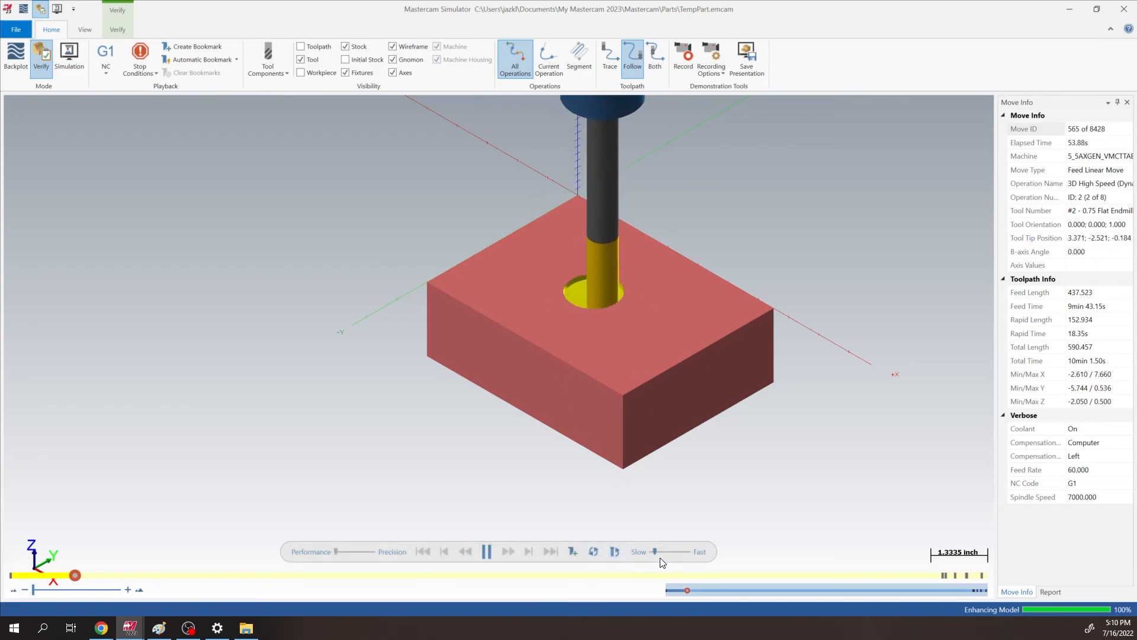
{"action": "left_click_drag", "start_coordinate": [652, 552], "coordinate": [659, 551]}
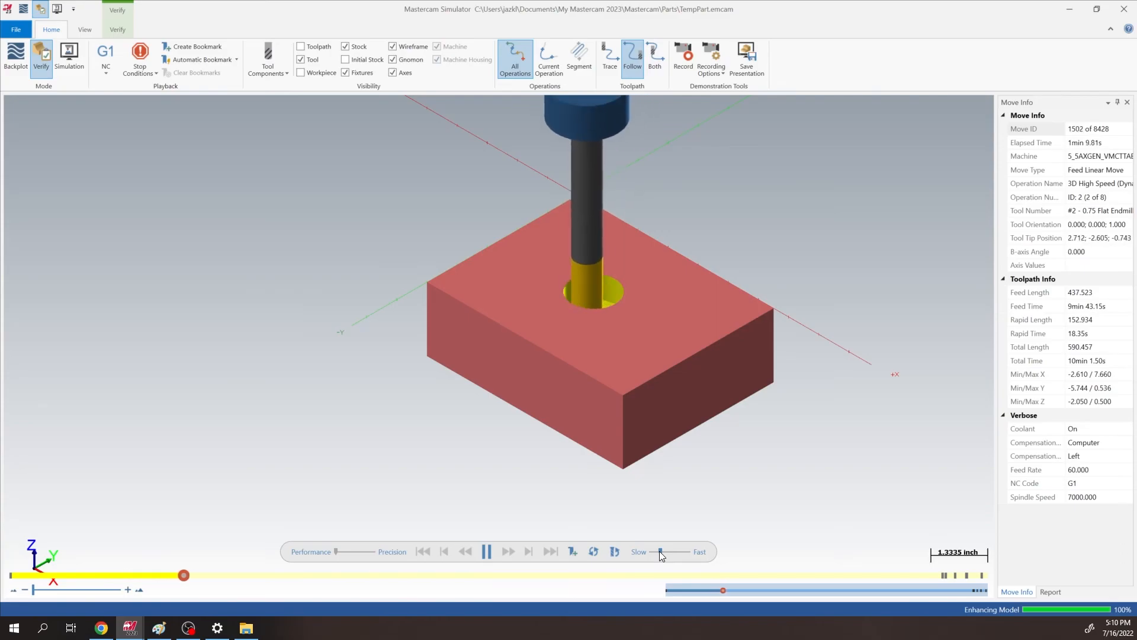
{"action": "left_click_drag", "start_coordinate": [660, 552], "coordinate": [659, 551]}
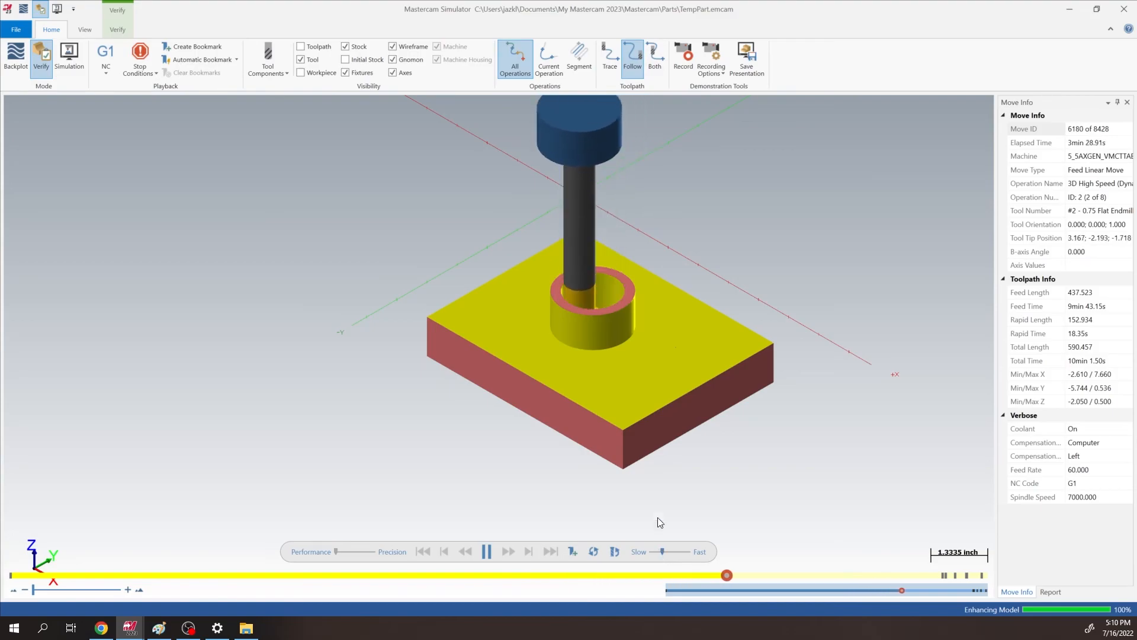
Examine the simulated part from several angles, checking the flowline finish on both sloped faces, the slots and the bore.
{"action": "middle_click_drag", "start_coordinate": [606, 325], "coordinate": [584, 401]}
{"action": "scroll", "coordinate": [551, 386], "scroll_direction": "up", "scroll_amount": 6}
{"action": "scroll", "coordinate": [554, 394], "scroll_direction": "down", "scroll_amount": 2}
{"action": "mouse_move", "coordinate": [516, 405]}
{"action": "middle_mouse_down"}
{"action": "mouse_move", "coordinate": [528, 394]}
{"action": "mouse_move", "coordinate": [523, 410]}
{"action": "middle_mouse_up"}
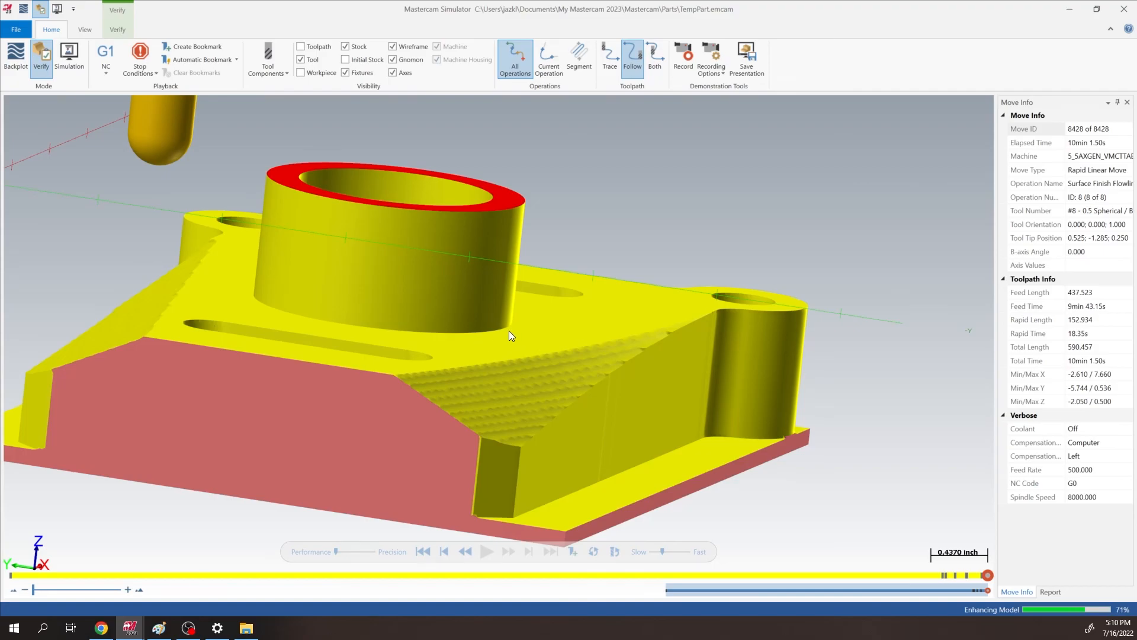
{"action": "middle_click_drag", "start_coordinate": [501, 336], "coordinate": [632, 322]}
{"action": "mouse_move", "coordinate": [684, 351]}
{"action": "middle_mouse_down"}
{"action": "mouse_move", "coordinate": [657, 375]}
{"action": "mouse_move", "coordinate": [673, 352]}
{"action": "middle_mouse_up"}
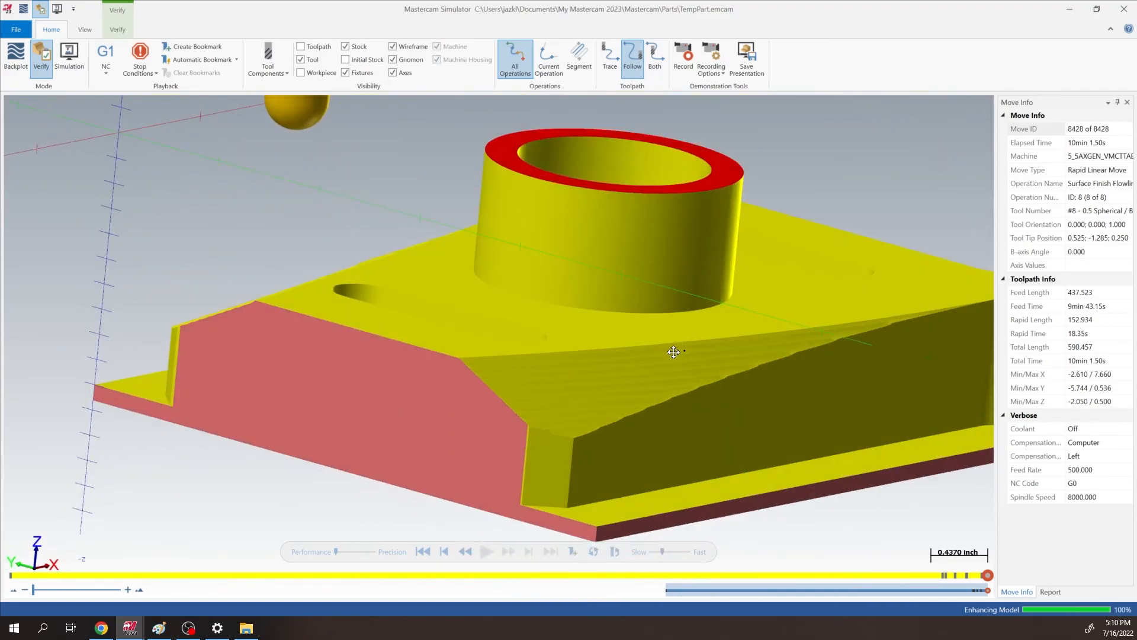
{"action": "middle_click_drag", "start_coordinate": [570, 414], "coordinate": [557, 373]}
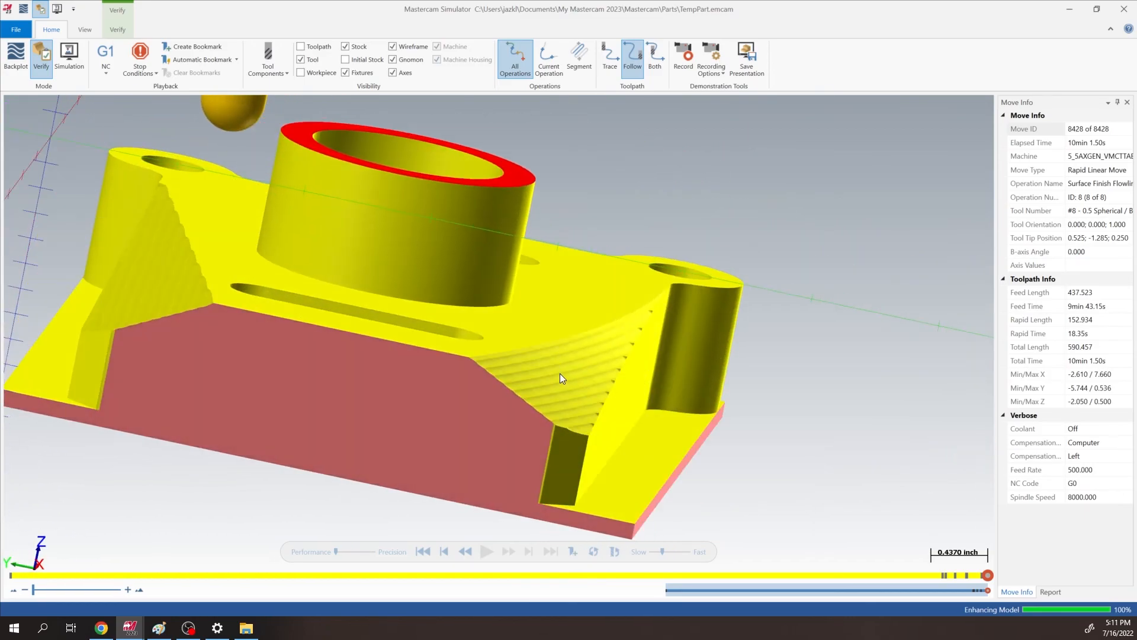
{"action": "middle_click_drag", "start_coordinate": [645, 303], "coordinate": [644, 300]}
{"action": "mouse_move", "coordinate": [705, 338]}
{"action": "middle_mouse_down"}
{"action": "mouse_move", "coordinate": [637, 333]}
{"action": "mouse_move", "coordinate": [649, 343]}
{"action": "mouse_move", "coordinate": [648, 304]}
{"action": "mouse_move", "coordinate": [723, 355]}
{"action": "mouse_move", "coordinate": [714, 341]}
{"action": "middle_mouse_up"}
{"action": "scroll", "coordinate": [649, 342], "scroll_direction": "down", "scroll_amount": 5}
{"action": "scroll", "coordinate": [646, 332], "scroll_direction": "up", "scroll_amount": 3}
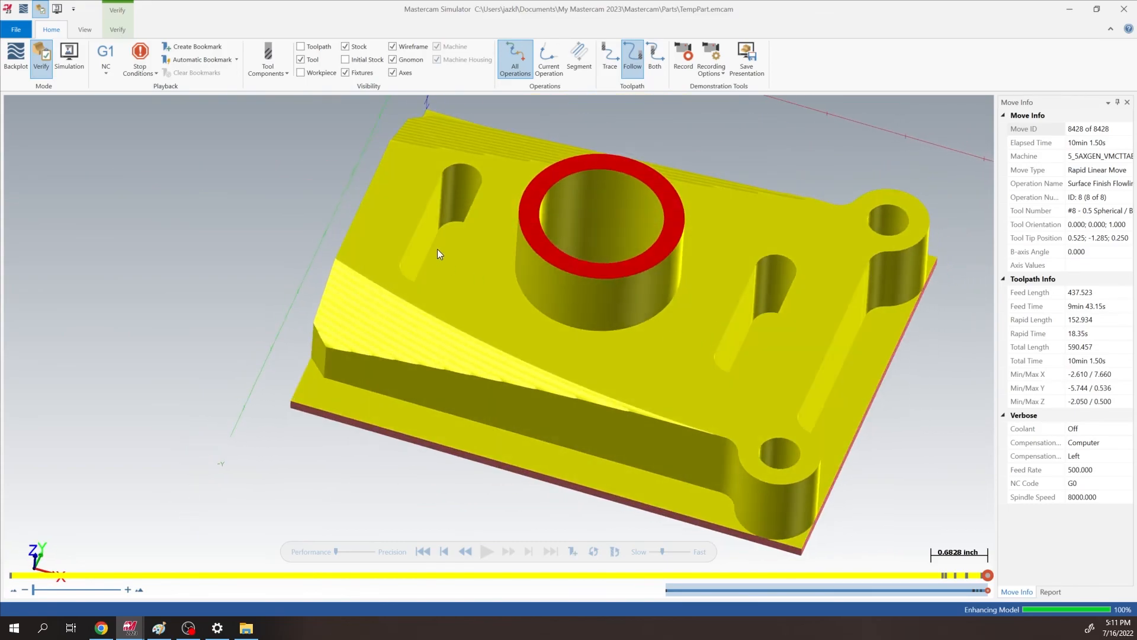
{"action": "middle_click_drag", "start_coordinate": [819, 343], "coordinate": [795, 279]}
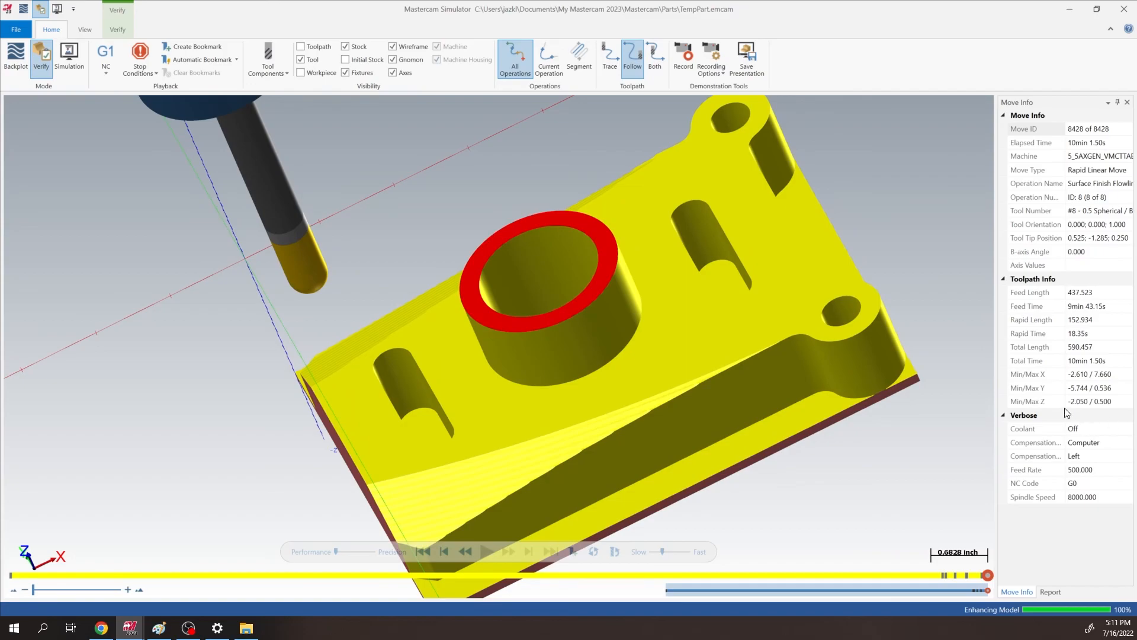